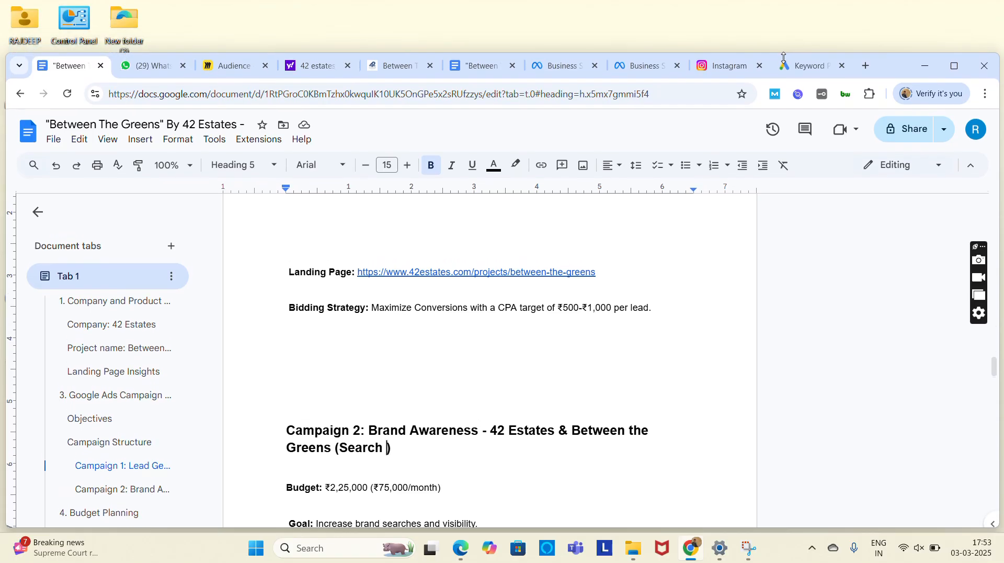
Step: Try to open Google Classroom in a new browser tab
left_click(865, 62)
type("cla")
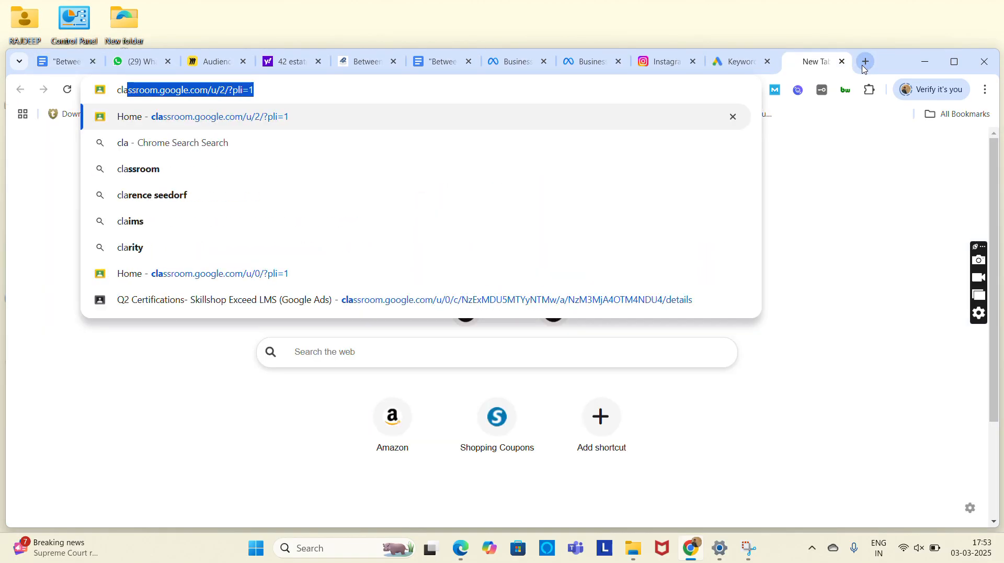
key("Return")
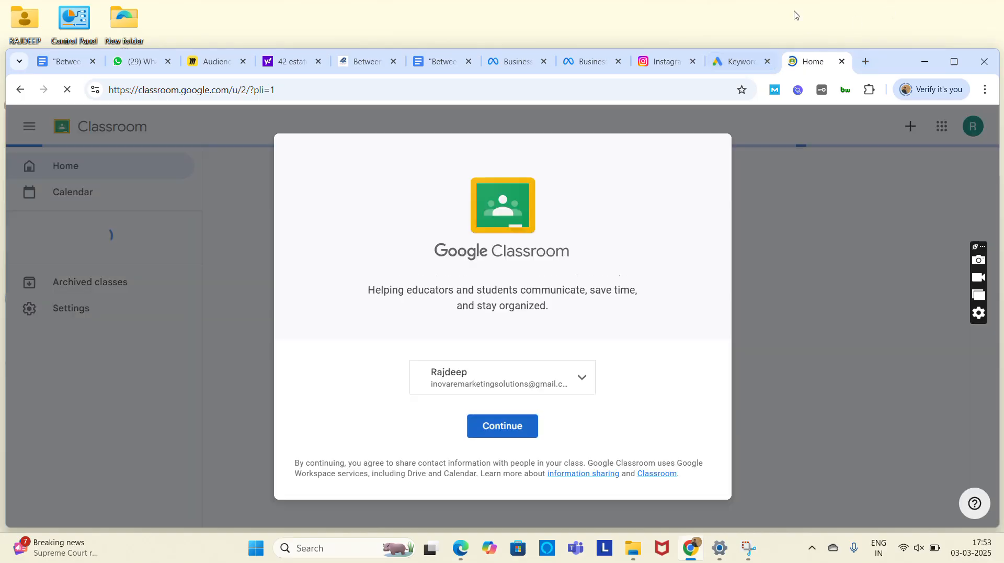
Step: Load the Gmail inbox in the current browser tab
left_click(454, 96)
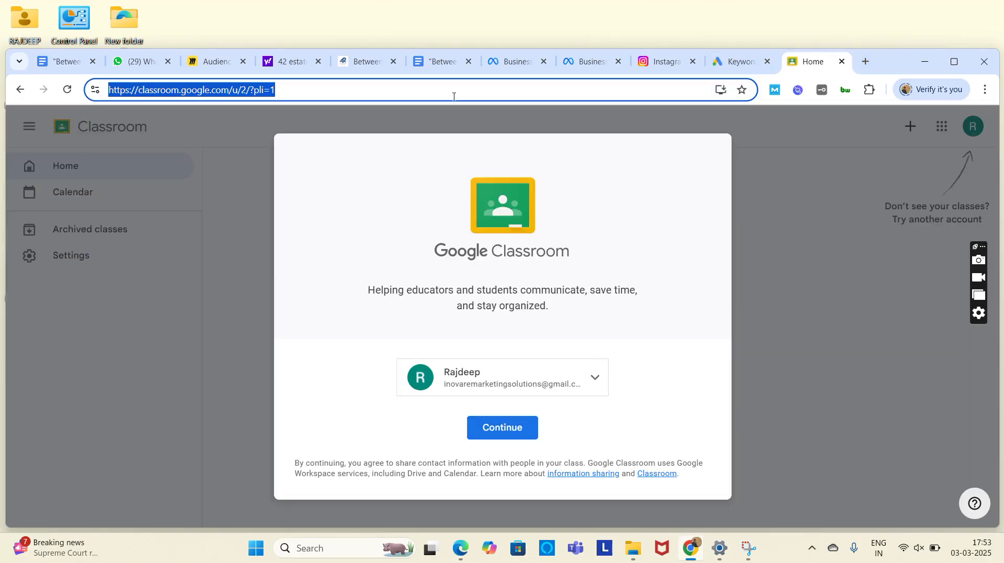
type("gm")
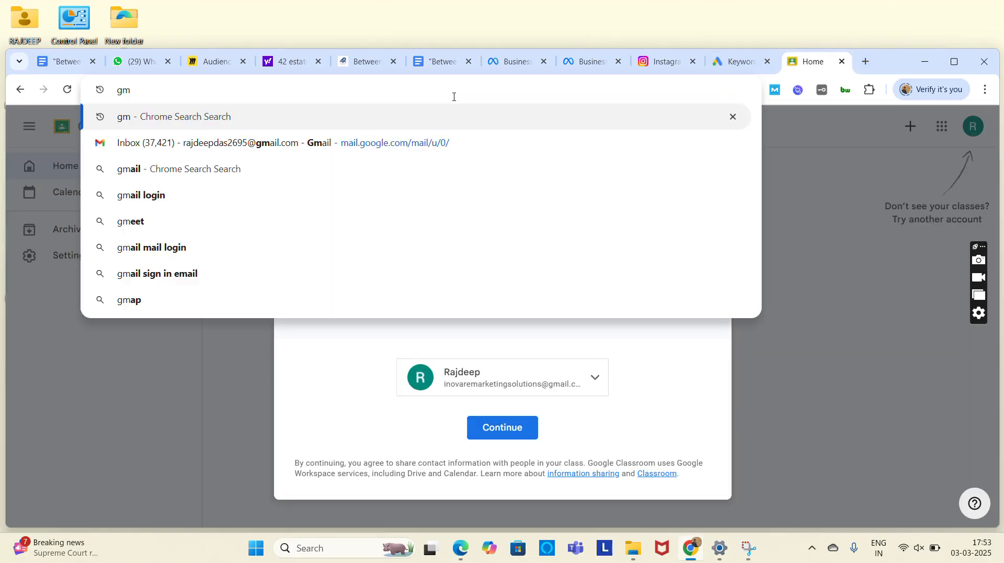
key("Down")
key("Return")
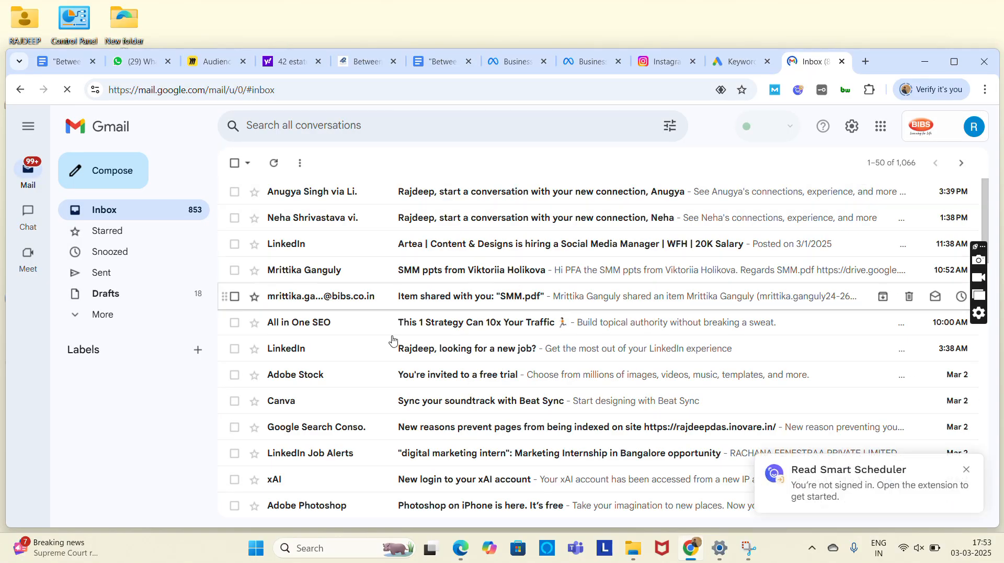
Step: Find the "Quad 2 - Paid Search Assignment" notification email in the inbox and open the assignment's details in Classroom
scroll(395, 382, "down", 10)
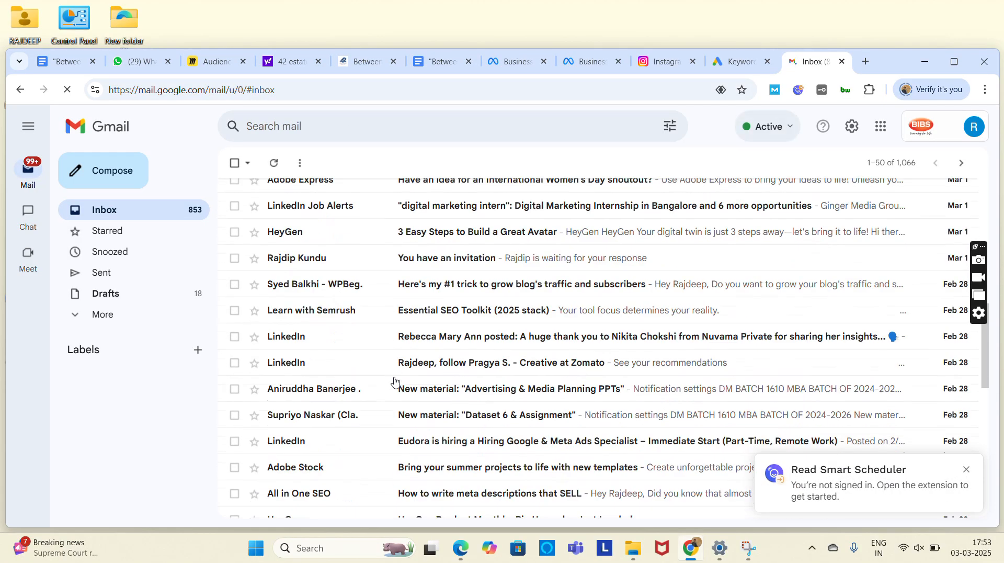
scroll(395, 382, "down", 10)
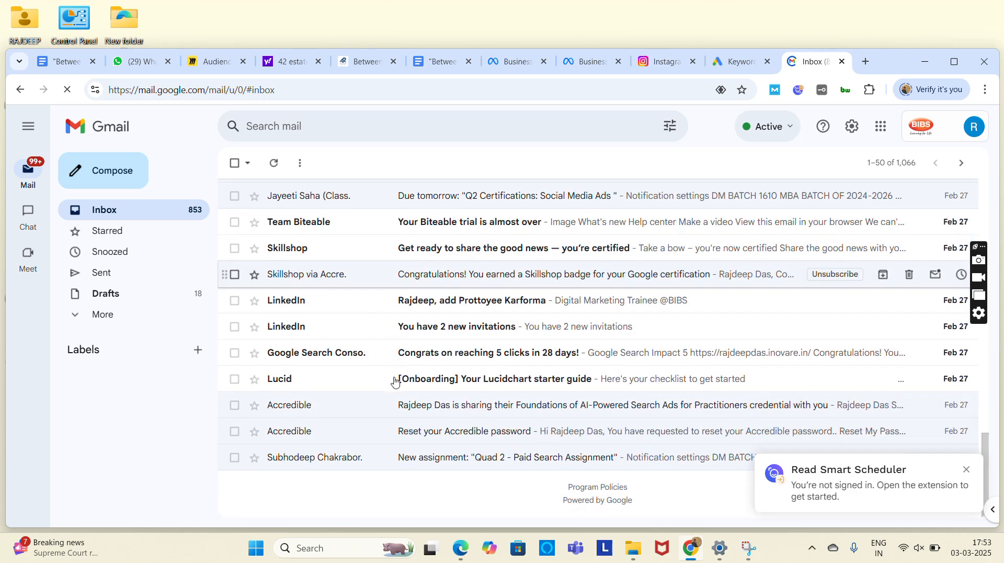
left_click(467, 460)
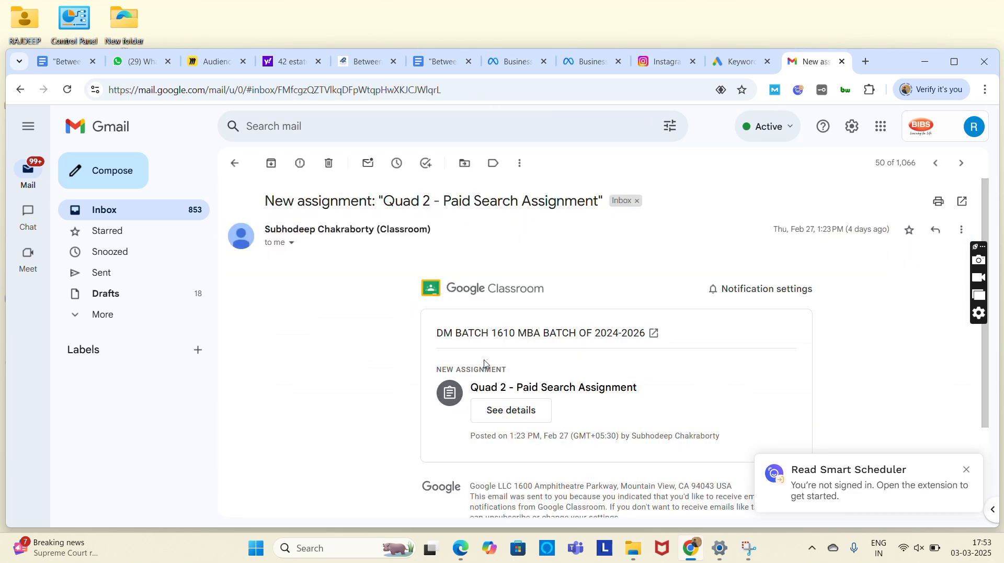
left_click(512, 413)
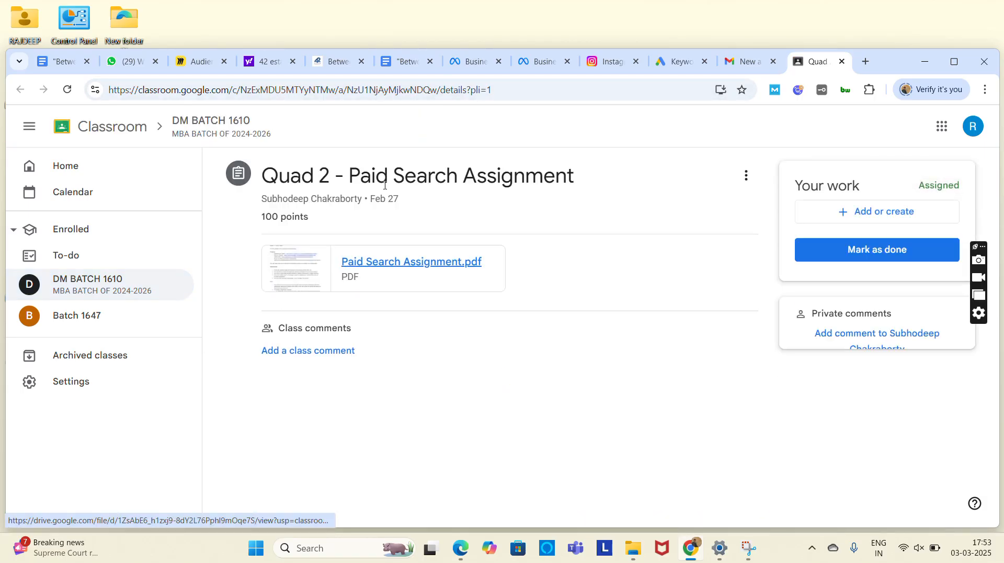
Step: Open Paid Search Assignment.pdf and read through its project list, instructions, submission notes and budget
left_click(411, 266)
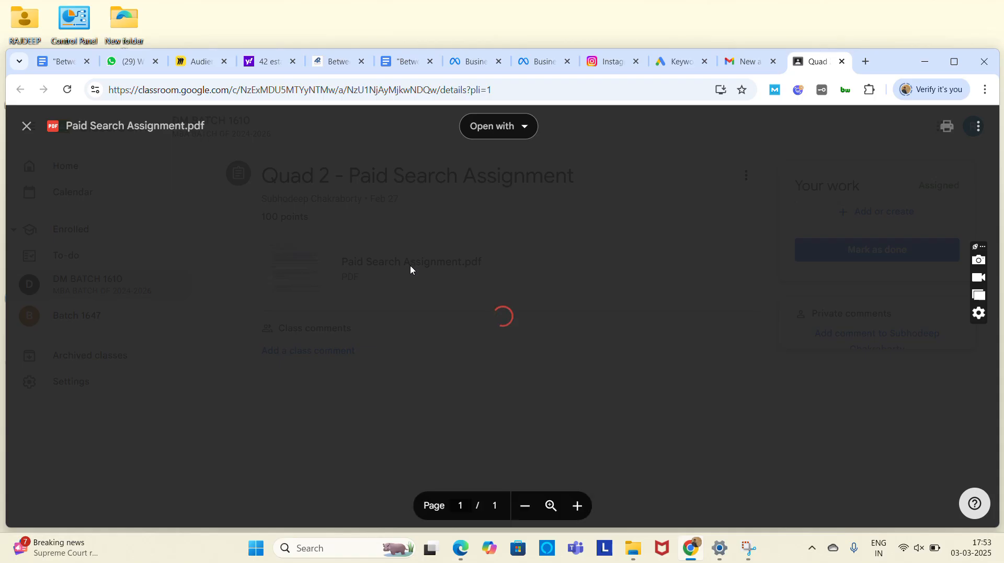
scroll(410, 266, "down", 1)
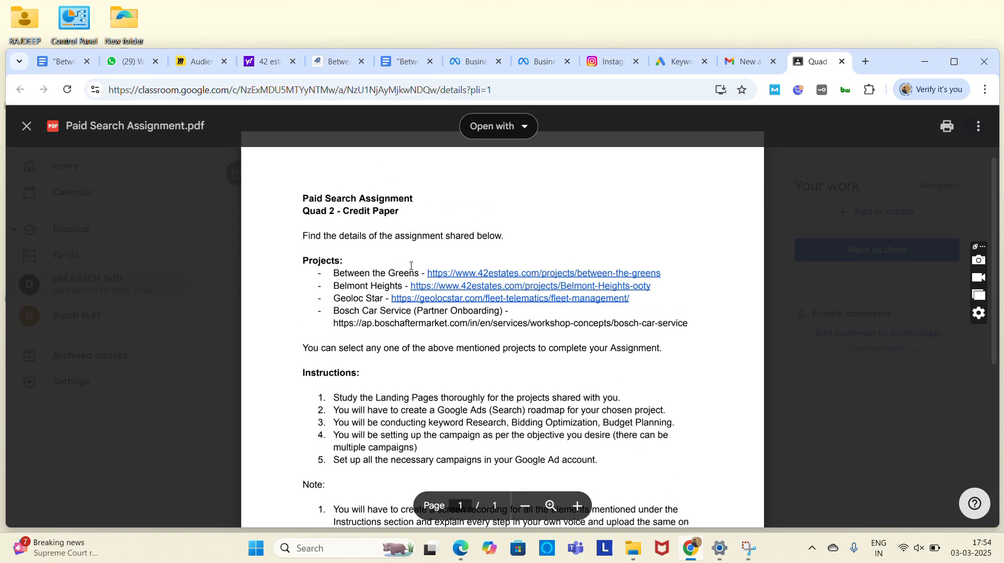
scroll(353, 331, "down", 3)
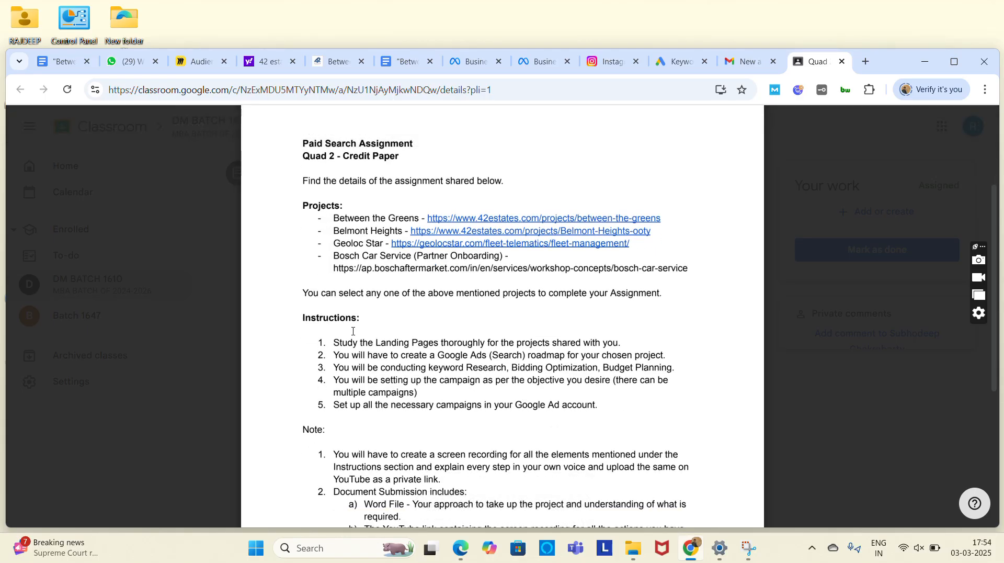
scroll(304, 179, "up", 2)
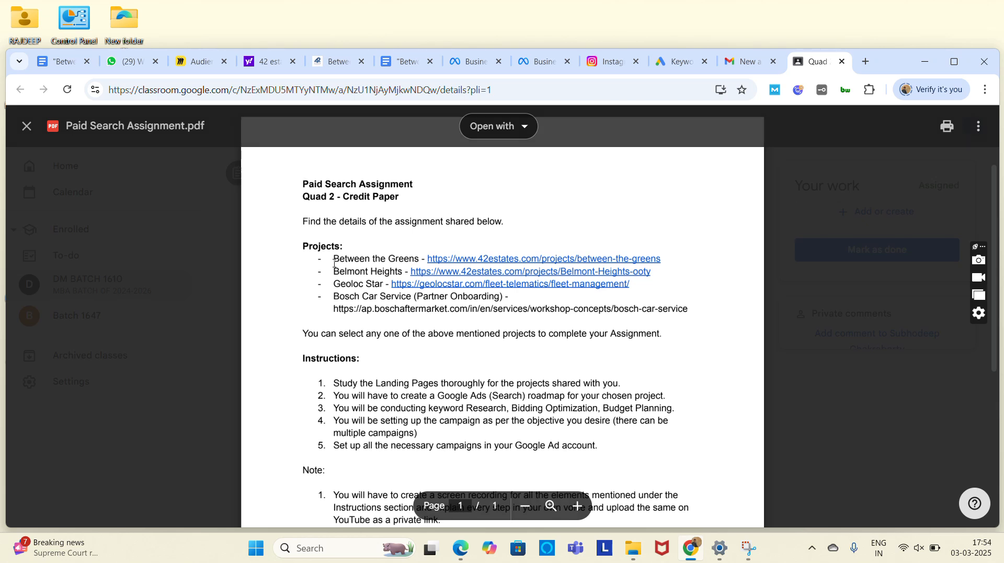
left_click_drag(334, 259, 661, 260)
left_click_drag(334, 272, 548, 283)
scroll(548, 283, "down", 3)
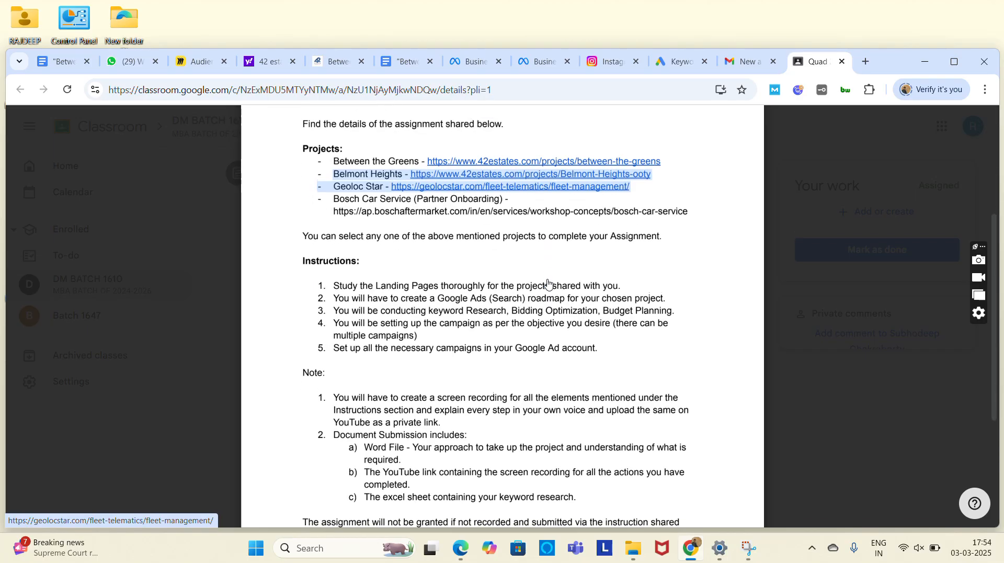
left_click_drag(330, 252, 587, 253)
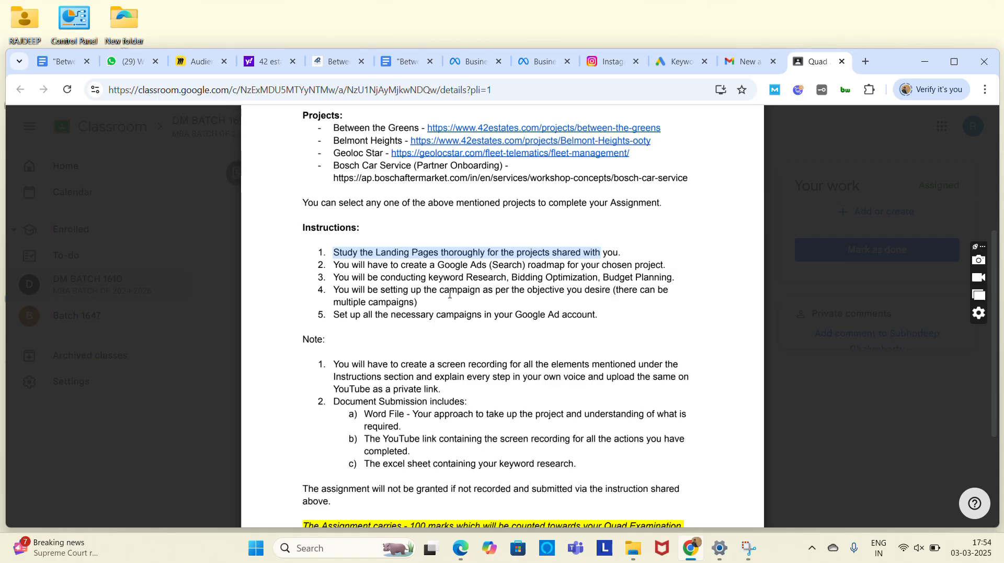
scroll(492, 293, "down", 1)
scroll(491, 293, "down", 1)
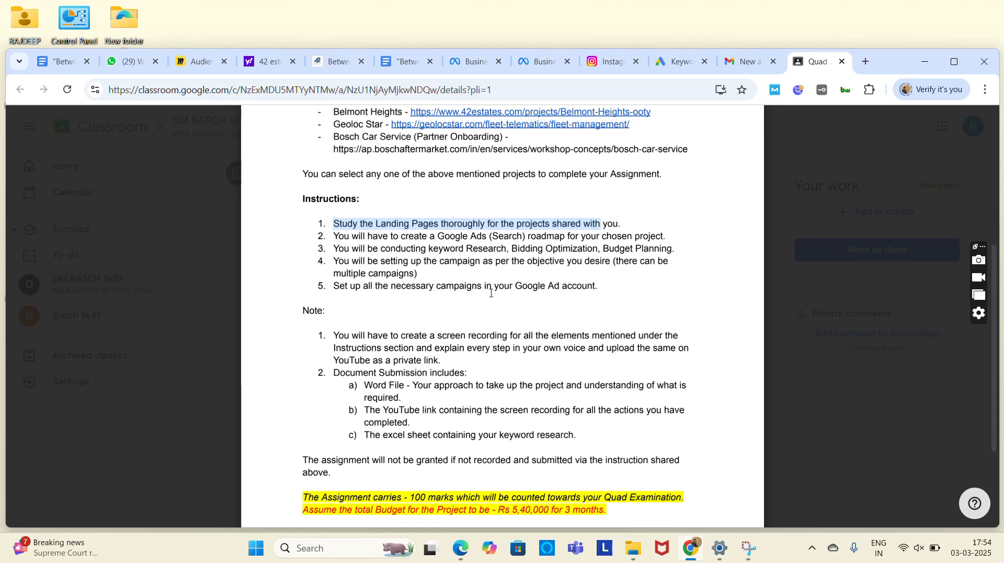
scroll(410, 251, "up", 3)
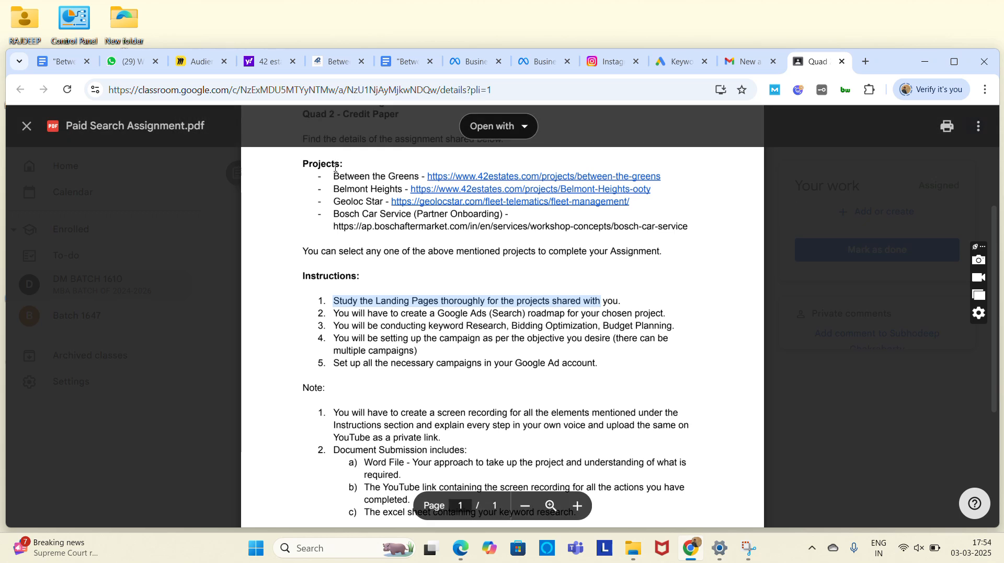
Step: Open the Between the Greens project link from the assignment PDF and look through its landing page
left_click_drag(334, 176, 563, 177)
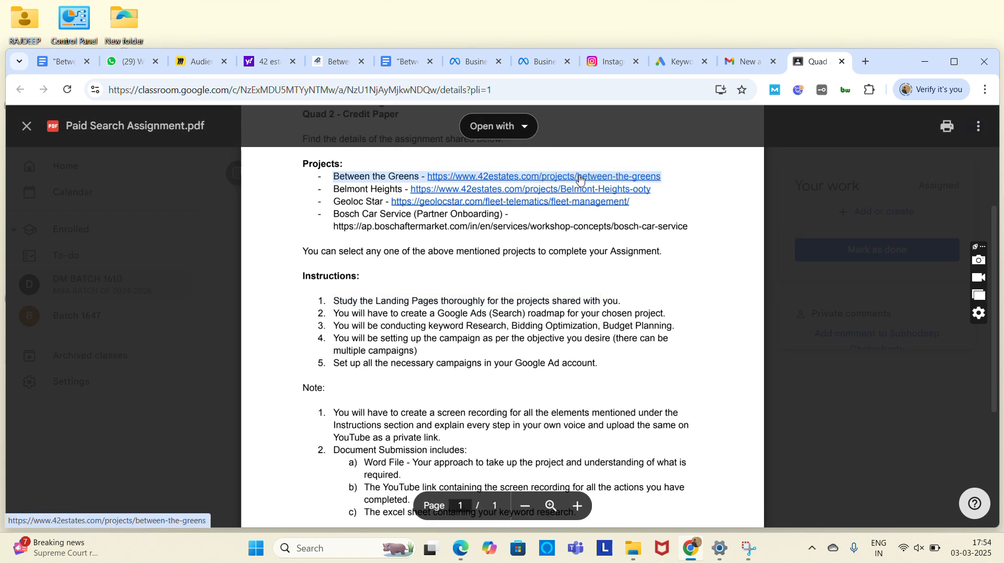
right_click(489, 177)
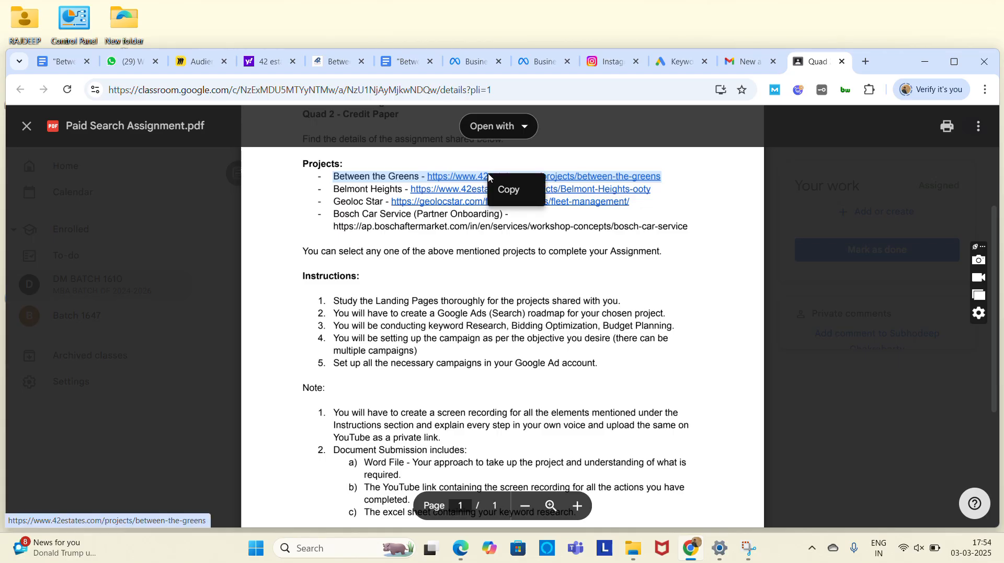
left_click(470, 180)
left_click(470, 178)
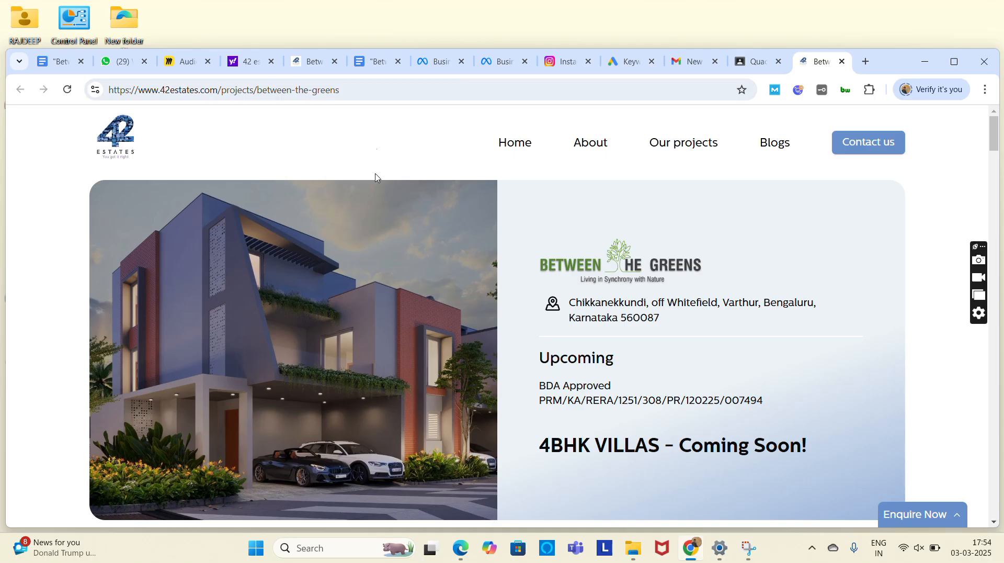
scroll(379, 194, "down", 10)
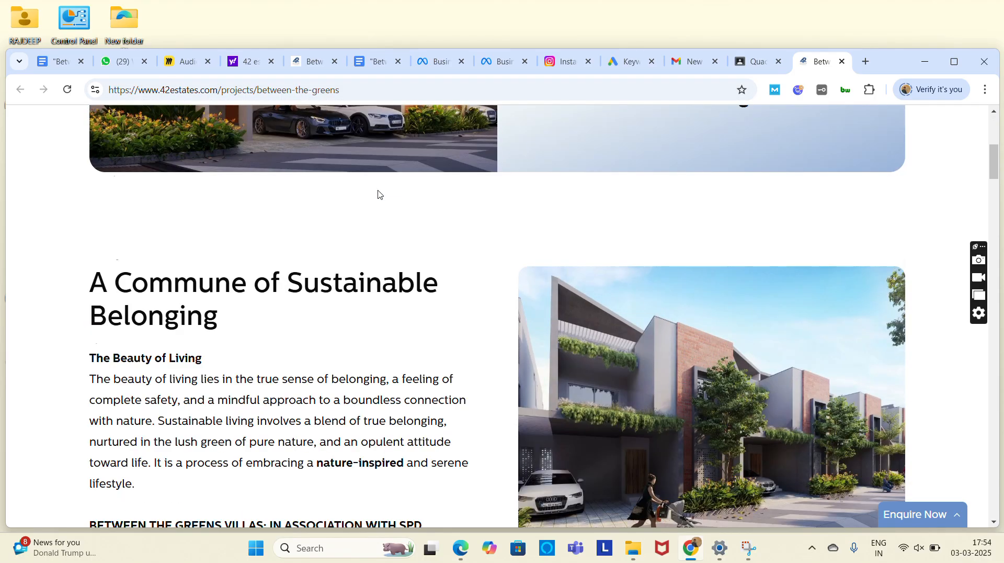
scroll(378, 190, "down", 5)
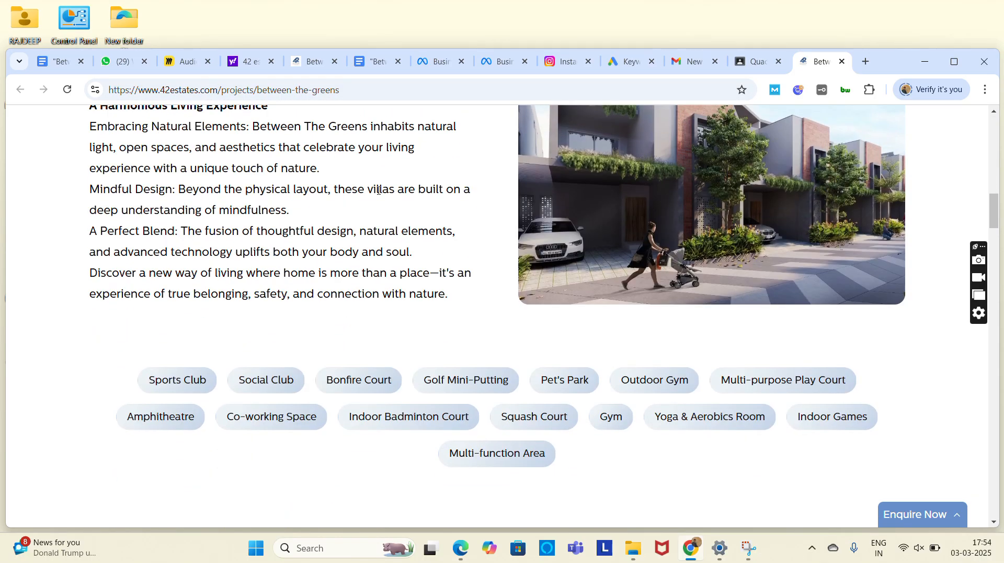
scroll(355, 183, "up", 3)
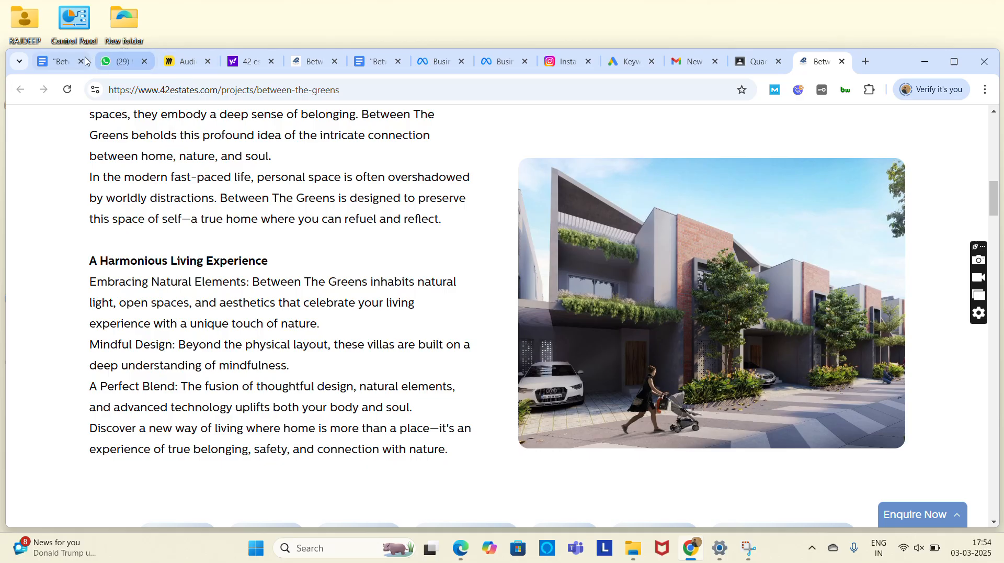
Step: Switch to the "Between The Greens" By 42 Estates document and review its company analysis, landing page insights and campaign roadmap
left_click(58, 62)
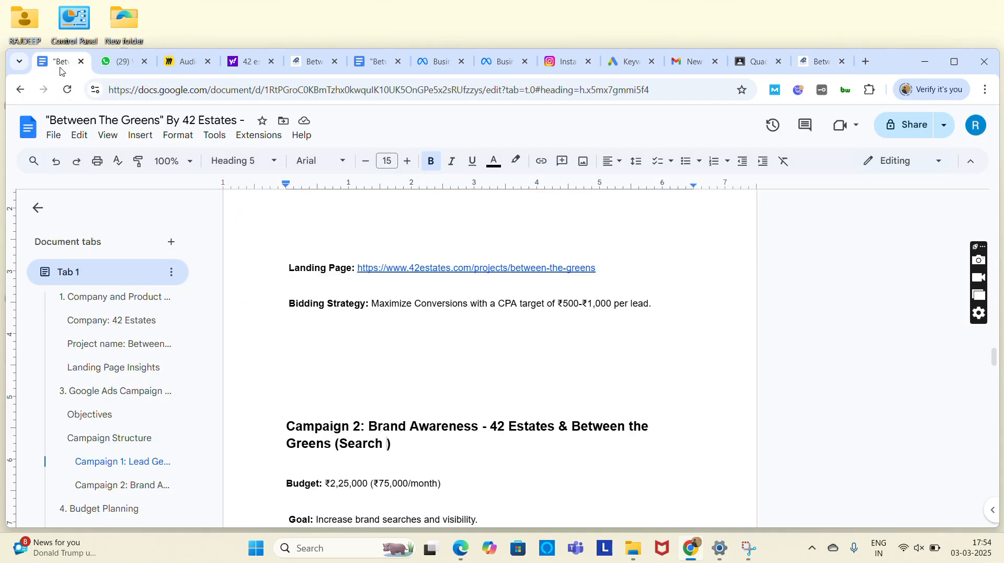
scroll(351, 214, "up", 20)
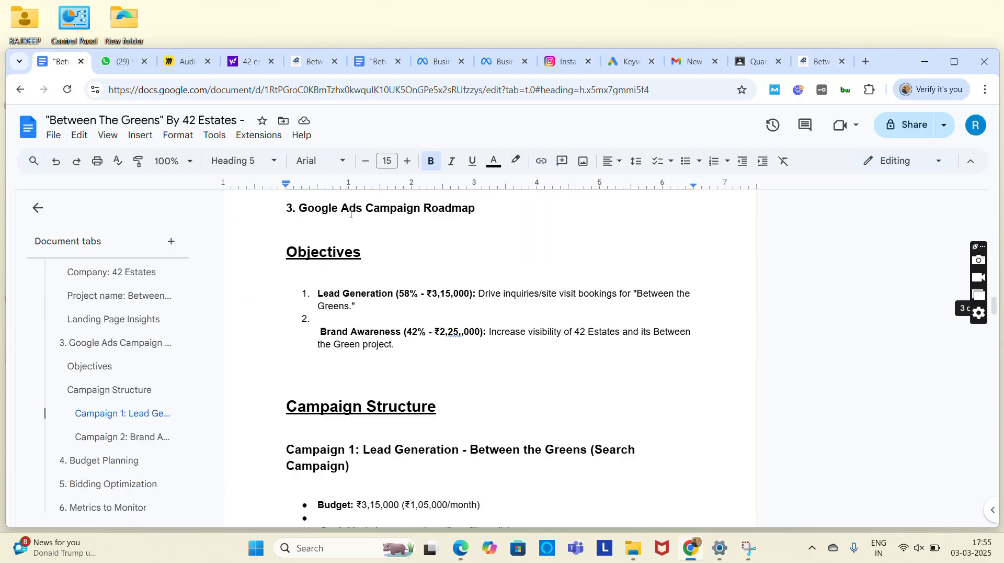
scroll(351, 214, "up", 10)
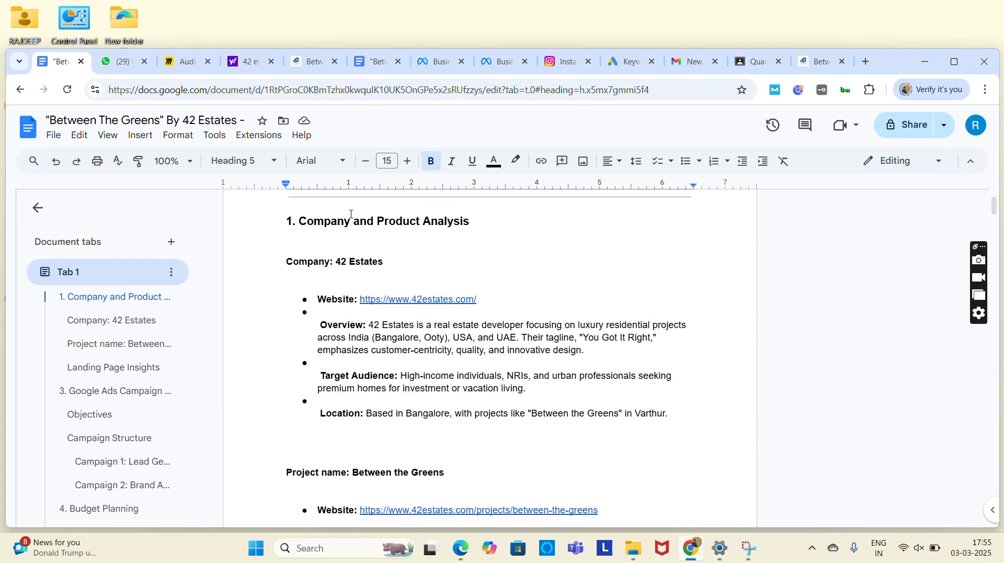
scroll(351, 214, "down", 11)
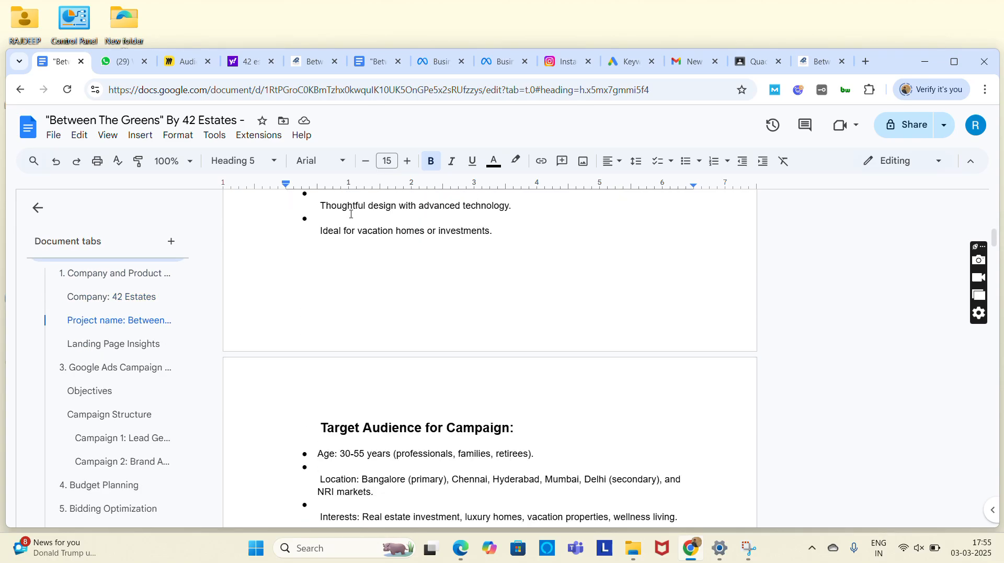
scroll(351, 214, "down", 4)
scroll(351, 213, "up", 15)
scroll(351, 214, "down", 11)
scroll(351, 214, "down", 11)
scroll(349, 215, "up", 5)
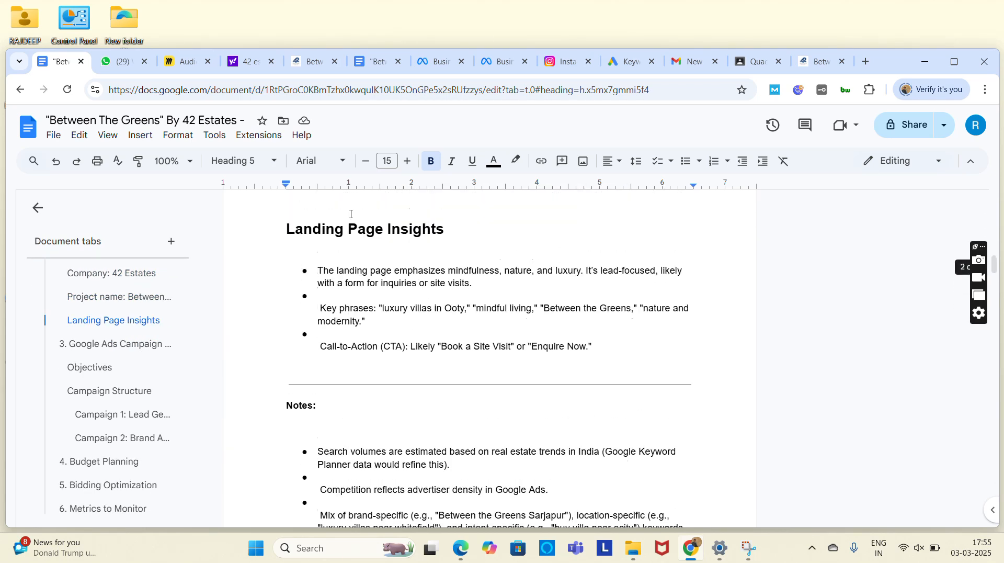
scroll(349, 214, "up", 10)
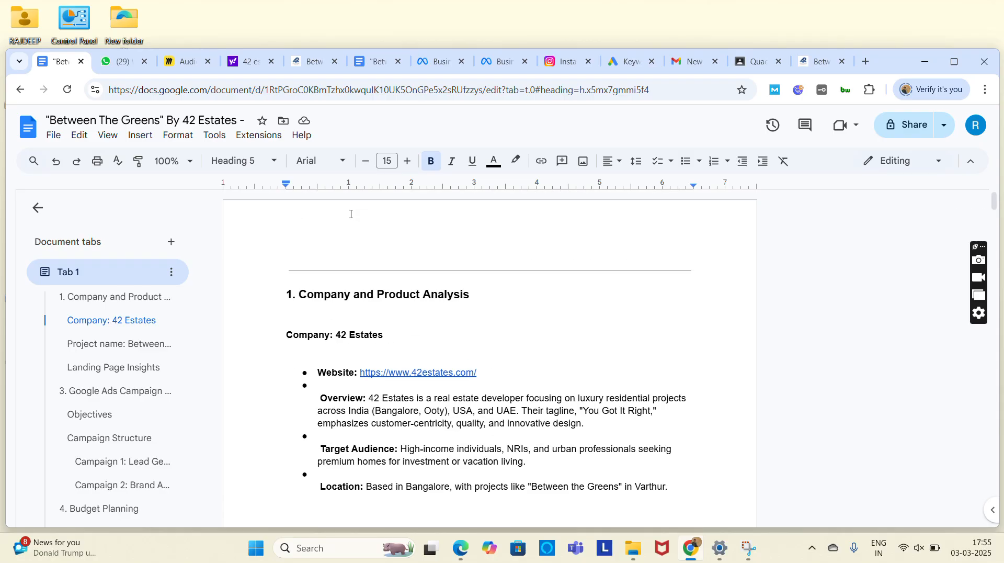
Step: Remove Ooty and the parentheses from the India locations in the 42 Estates company overview, keeping Bangalore
scroll(361, 261, "down", 2)
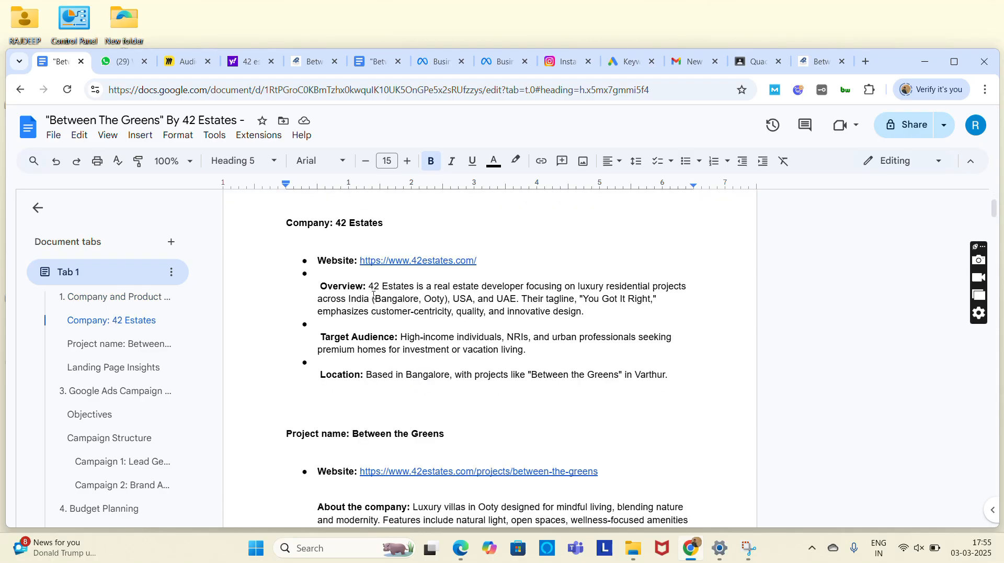
left_click_drag(373, 296, 445, 297)
key("BackSpace")
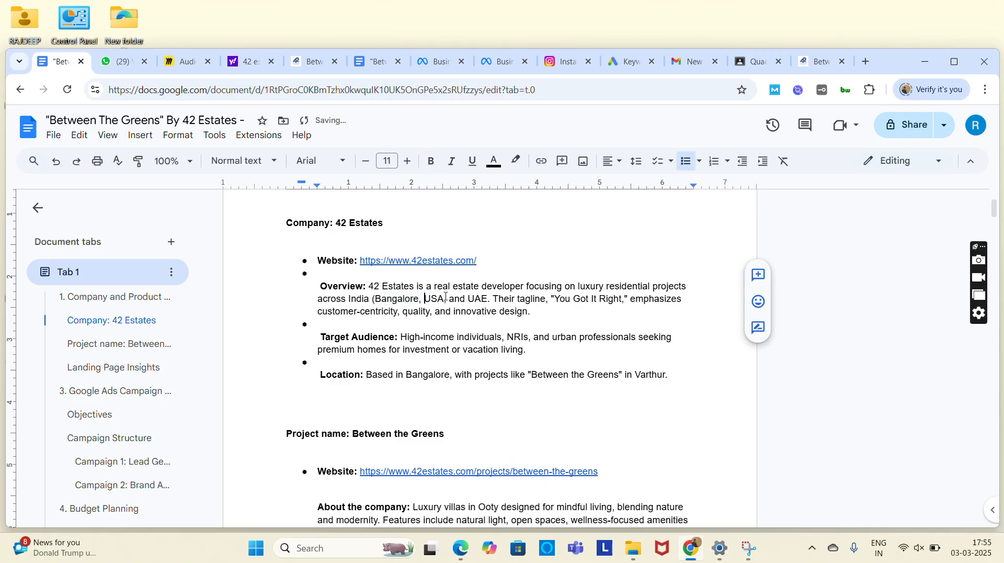
type(")")
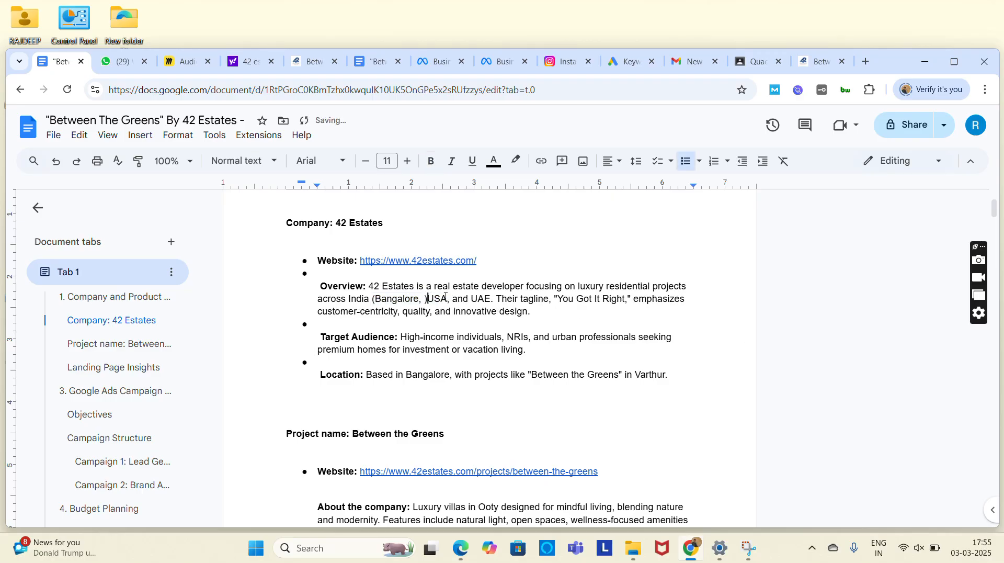
key("BackSpace")
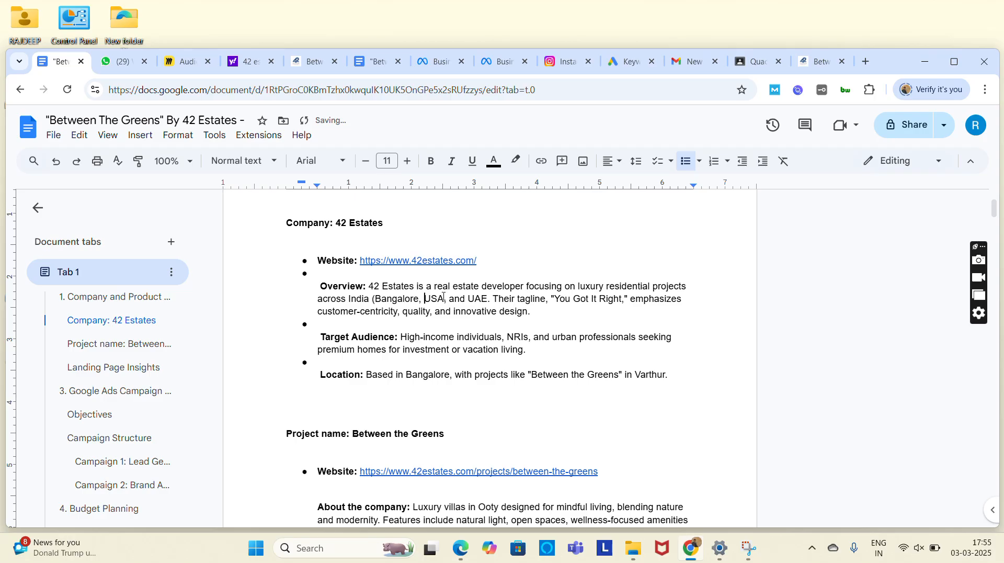
left_click(374, 299)
key("BackSpace")
Step: Remove Ooty from the "About the company" description under Project name: Between the Greens
scroll(535, 318, "down", 3)
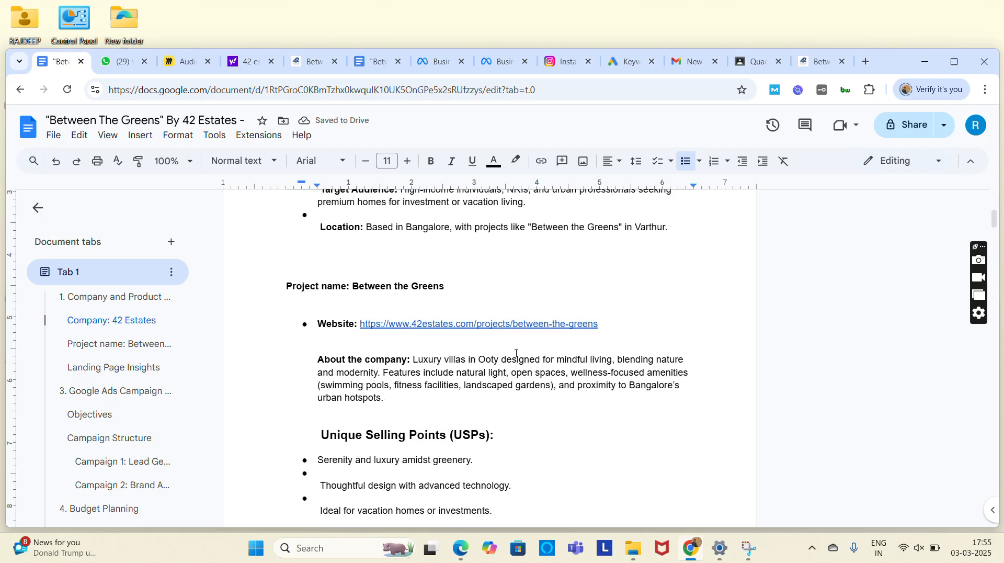
scroll(516, 354, "down", 1)
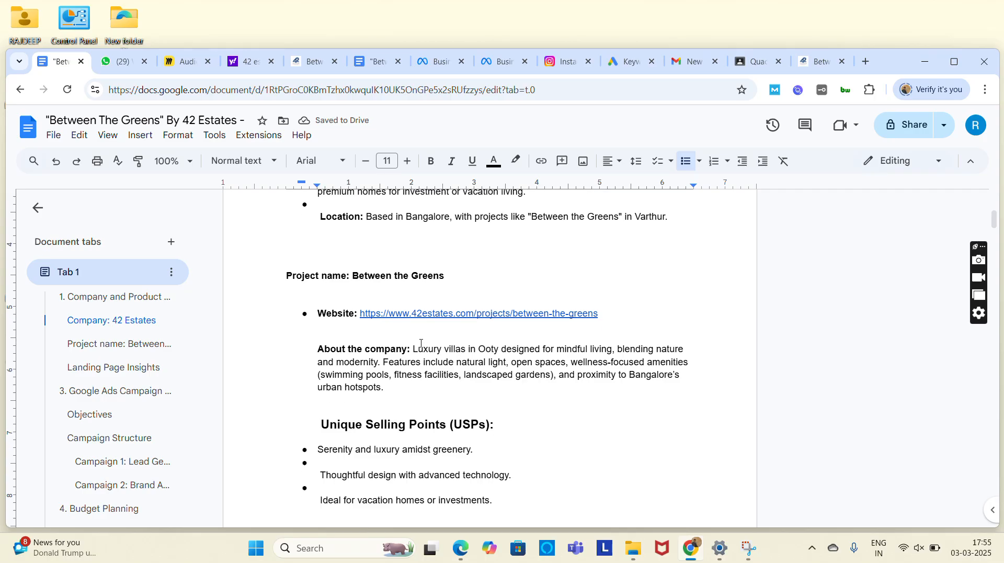
left_click(503, 349)
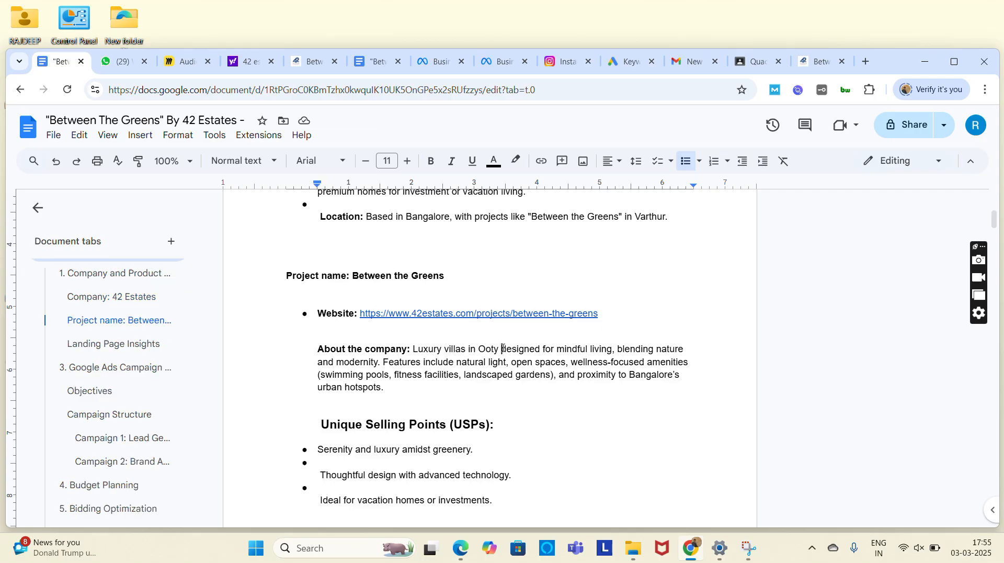
key("BackSpace")
key("BackSpace")
key("BackSpace")
key("BackSpace")
key("BackSpace")
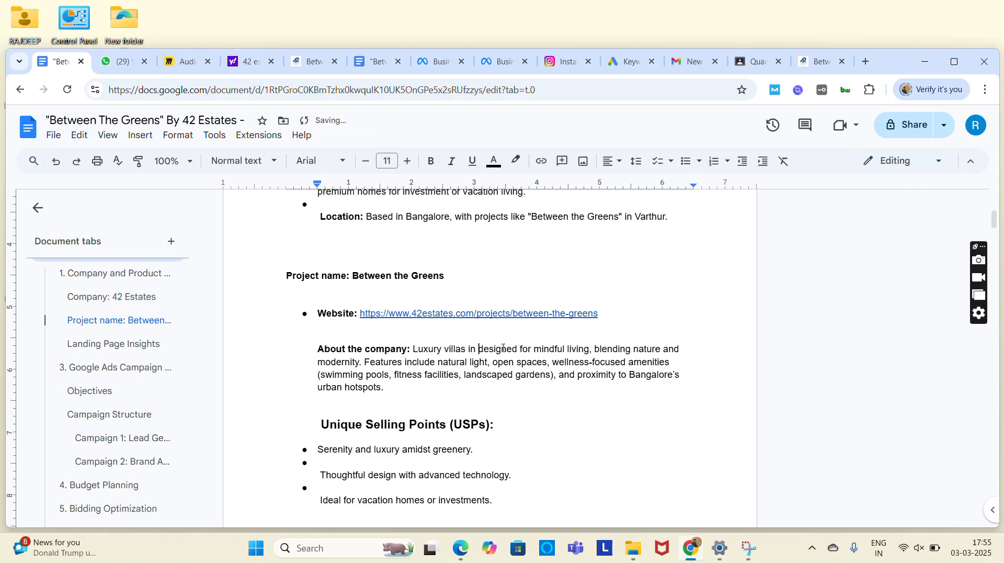
Step: Review the campaign's target audience locations, the landing page insights and the keyword notes
scroll(503, 348, "down", 7)
left_click_drag(341, 330, 446, 355)
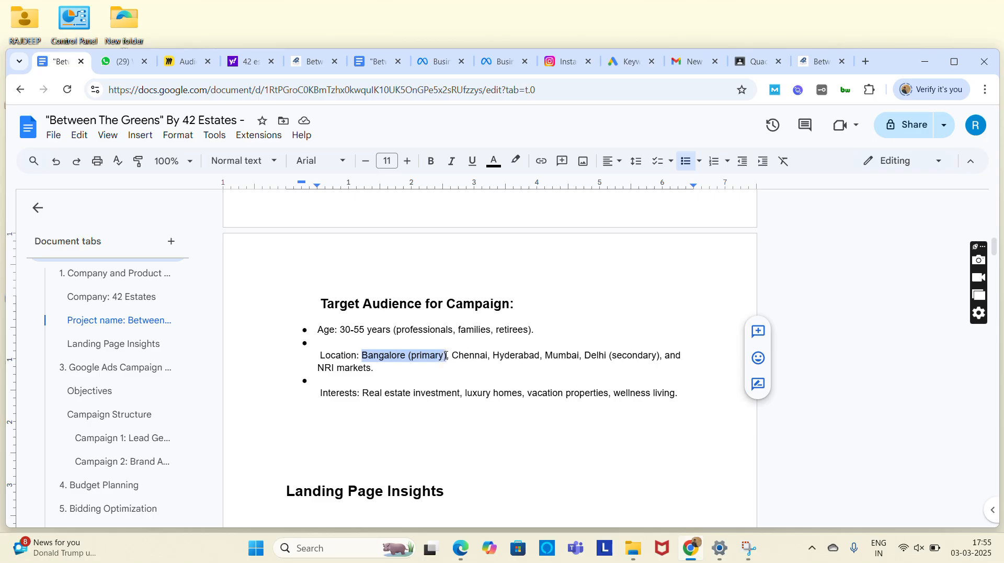
scroll(470, 354, "down", 1)
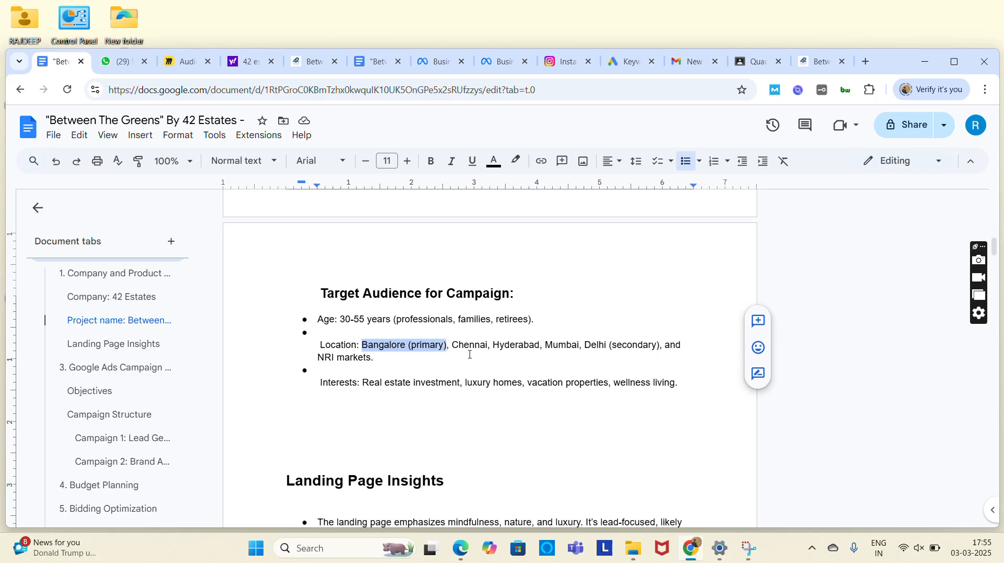
scroll(470, 355, "down", 5)
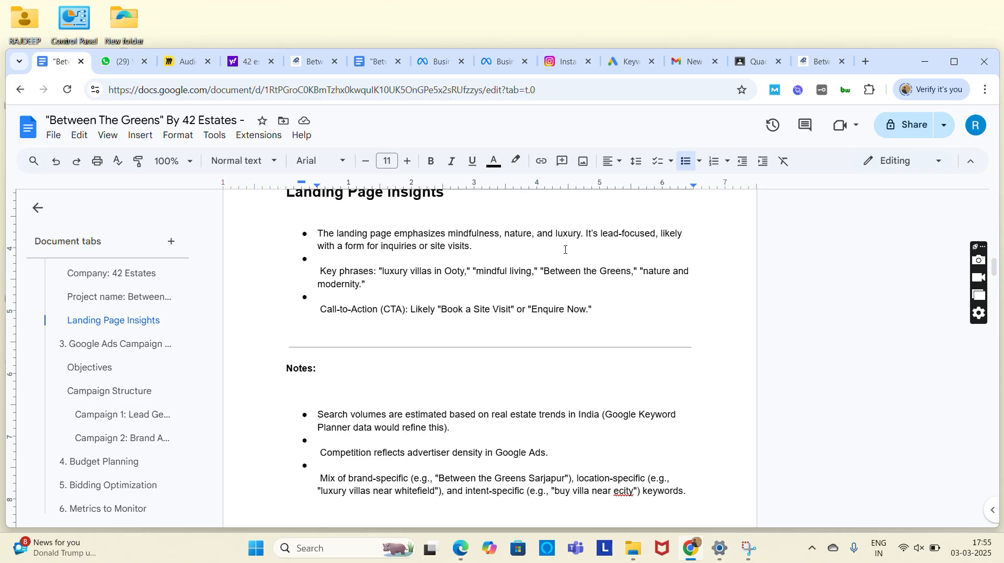
scroll(523, 257, "down", 1)
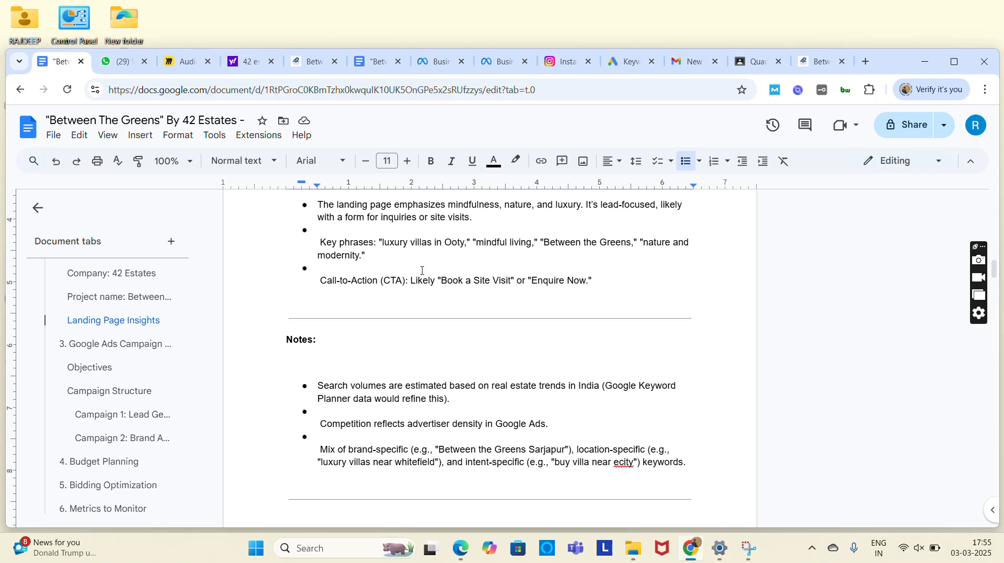
scroll(434, 283, "down", 4)
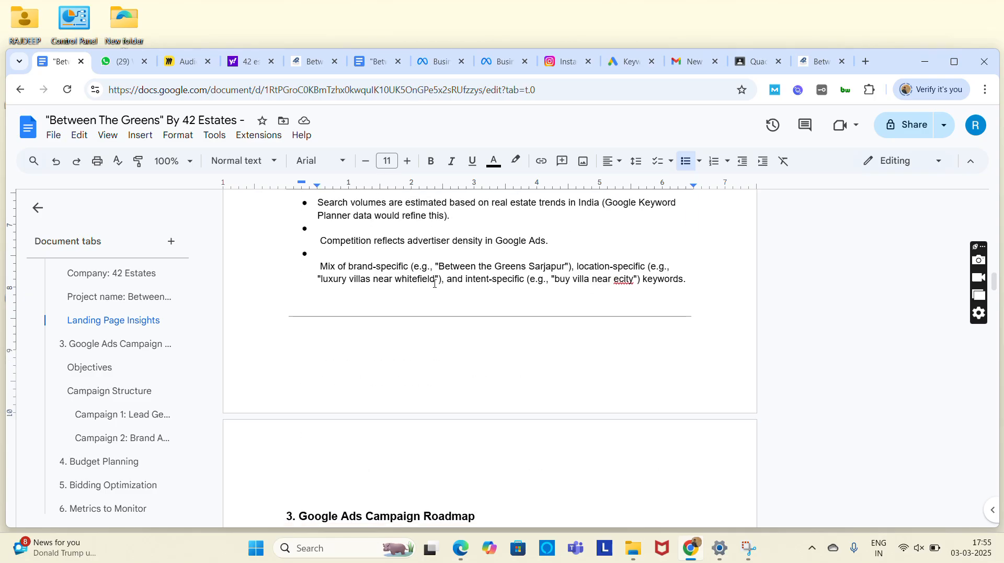
scroll(435, 283, "down", 2)
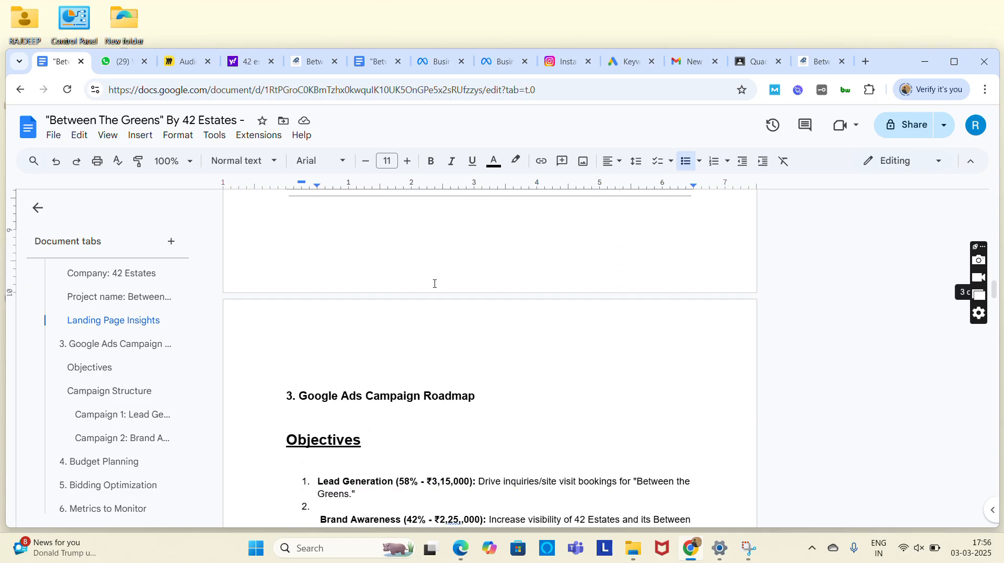
Step: Review the roadmap's Lead Generation and Brand Awareness objectives, and check the total project budget in Paid Search Assignment.pdf
scroll(435, 283, "down", 3)
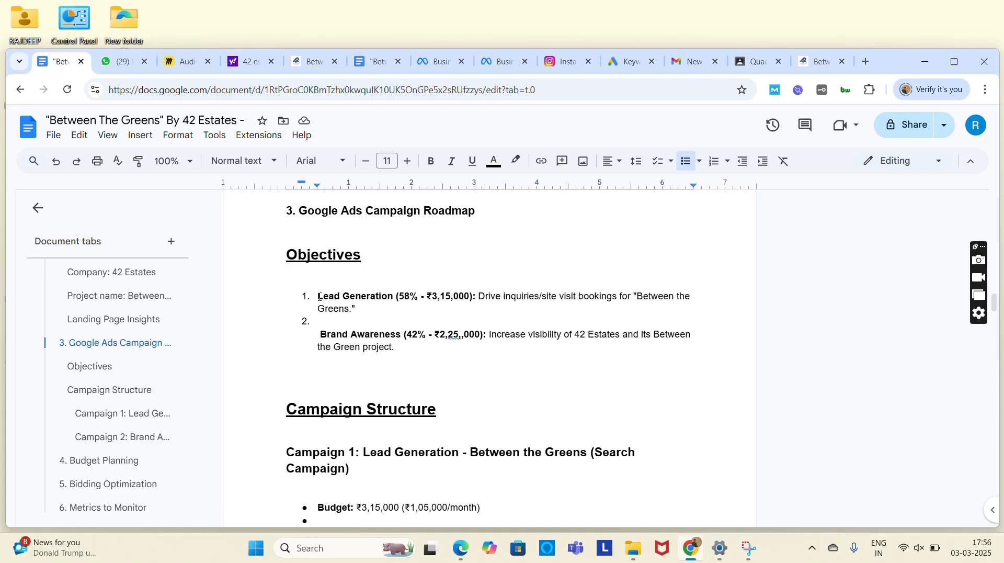
left_click_drag(319, 297, 396, 297)
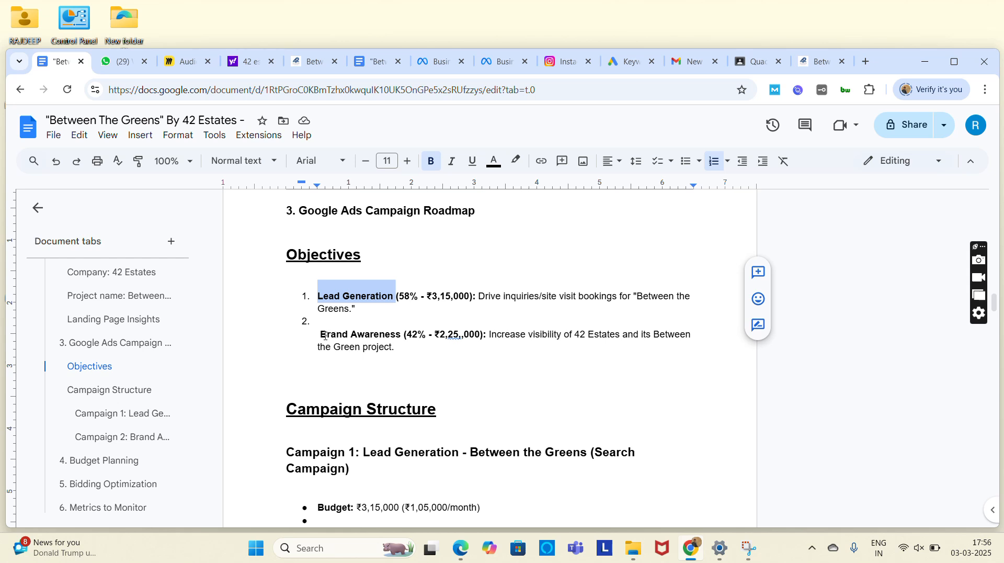
left_click_drag(319, 335, 405, 338)
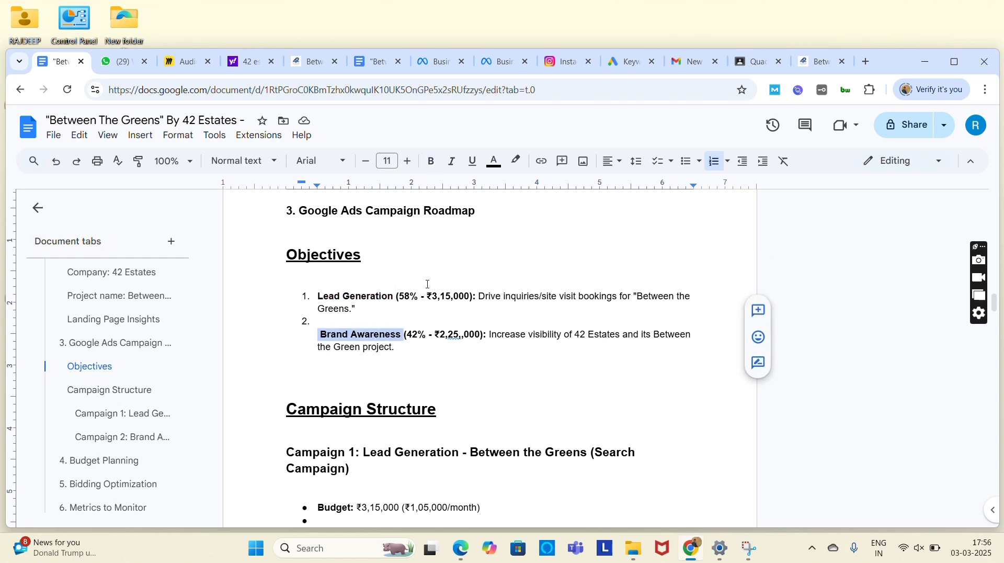
left_click(751, 62)
scroll(570, 327, "down", 4)
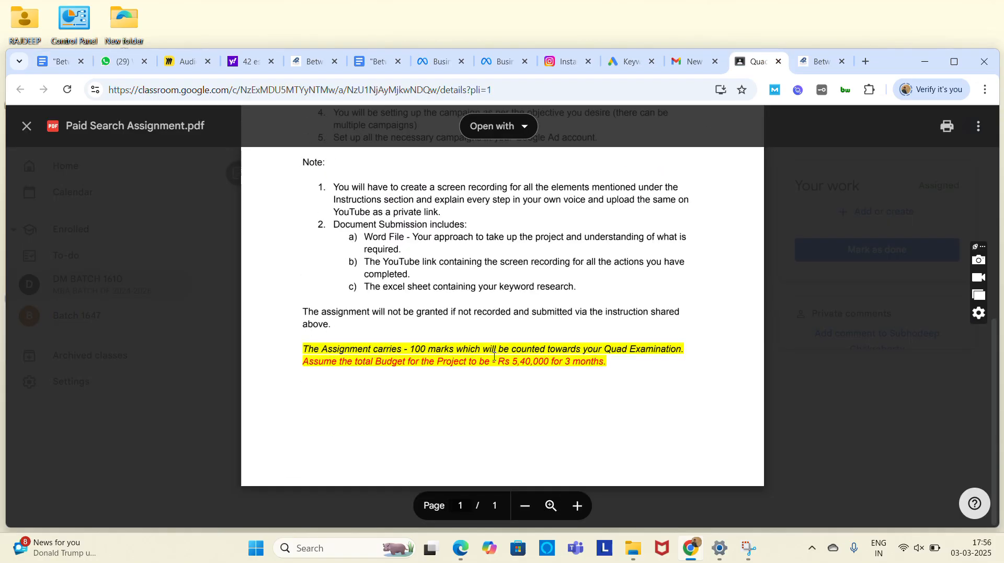
left_click_drag(493, 361, 652, 369)
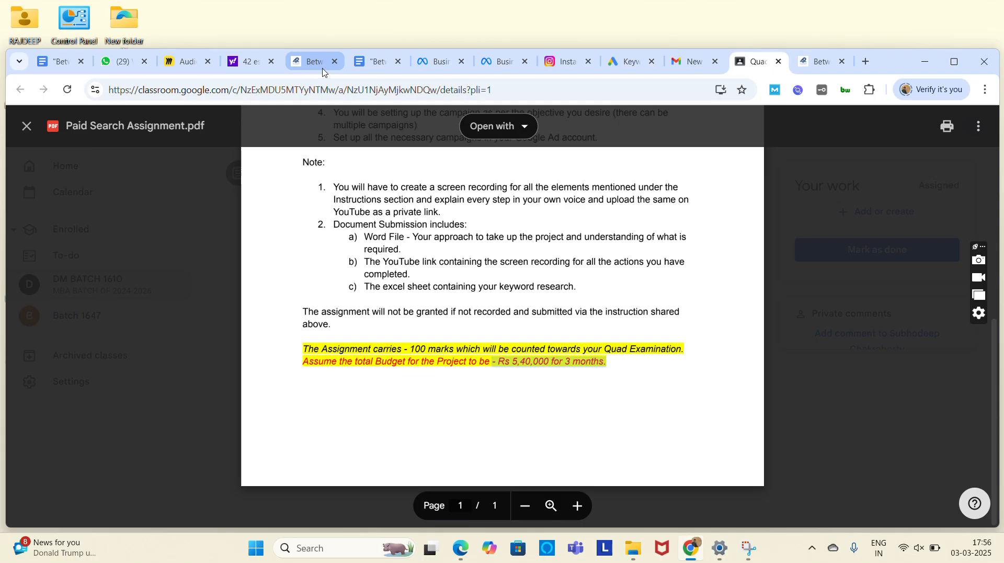
Step: Return to the campaign document and examine the budget split between the Lead Generation and Brand Awareness objectives
left_click(54, 63)
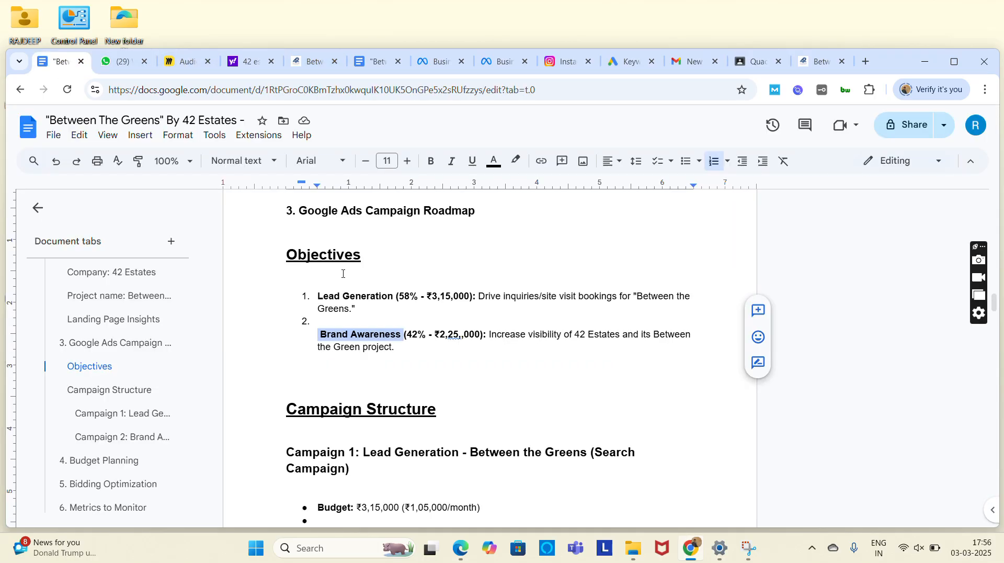
left_click_drag(421, 297, 495, 297)
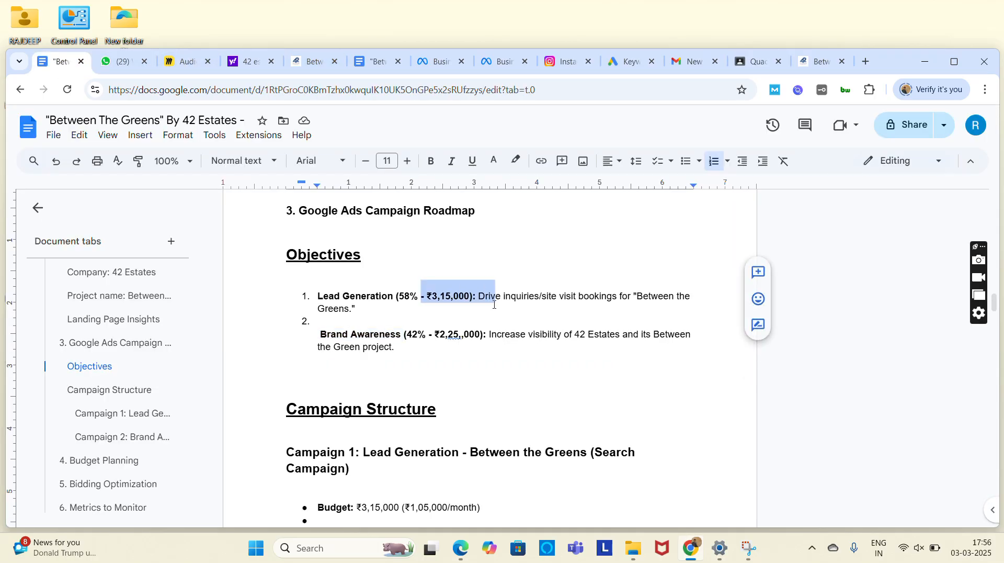
left_click_drag(435, 335, 487, 339)
Step: Review the Campaign Structure section, covering the budgets, goals and ad groups of Campaign 1 and Campaign 2
scroll(464, 356, "down", 3)
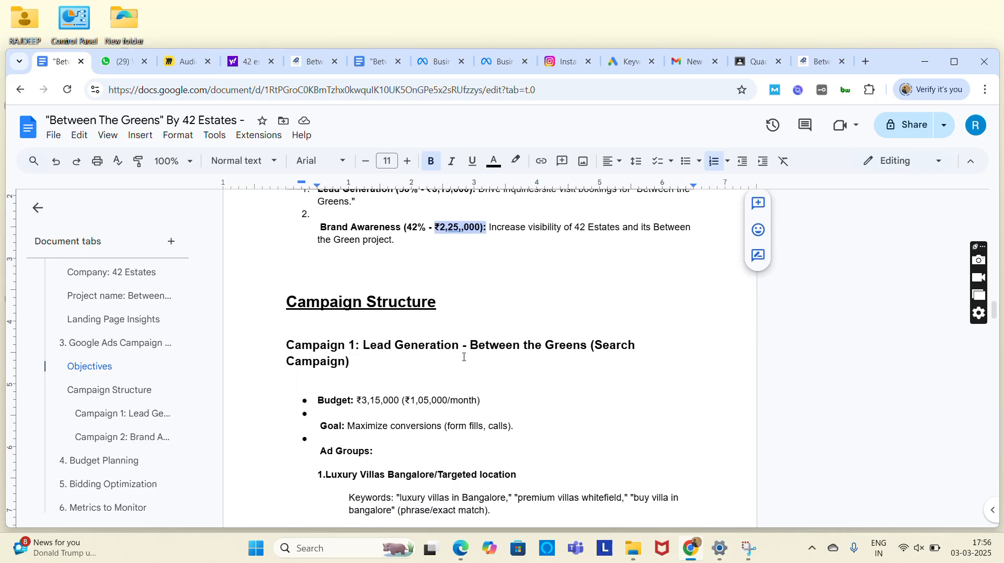
scroll(464, 357, "down", 2)
scroll(464, 356, "down", 2)
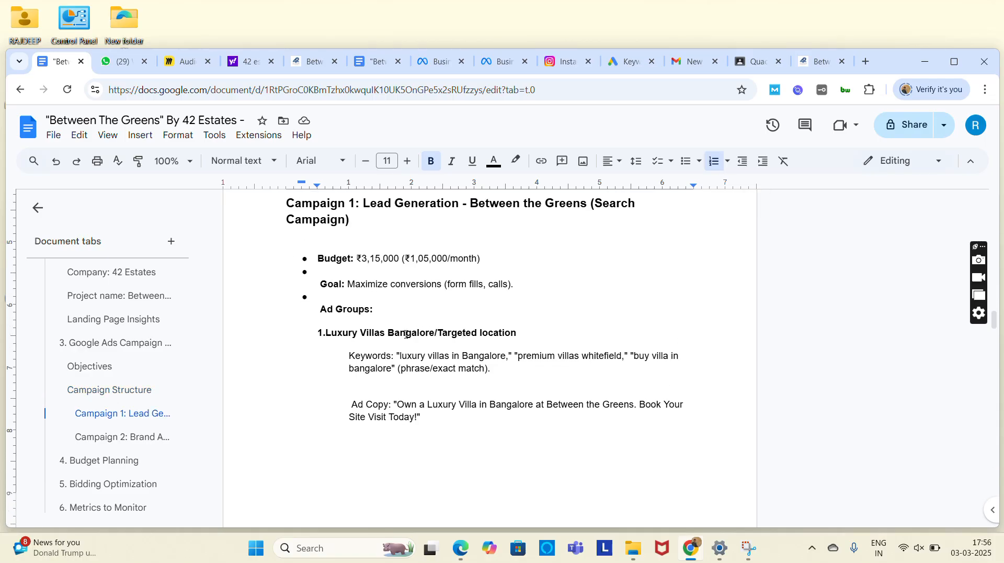
scroll(449, 372, "down", 8)
scroll(449, 372, "down", 3)
scroll(450, 372, "down", 3)
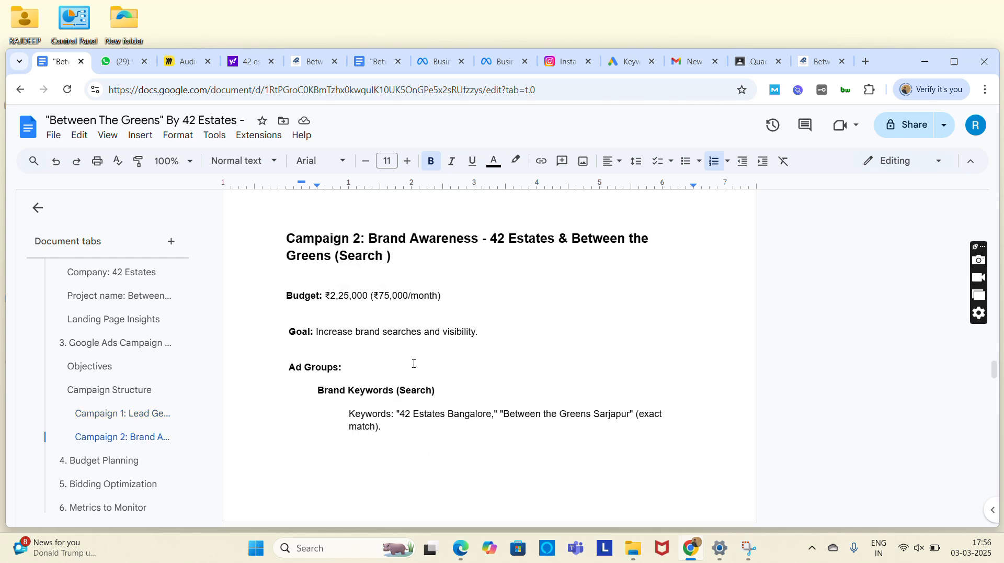
left_click(314, 332)
left_click_drag(313, 333, 495, 333)
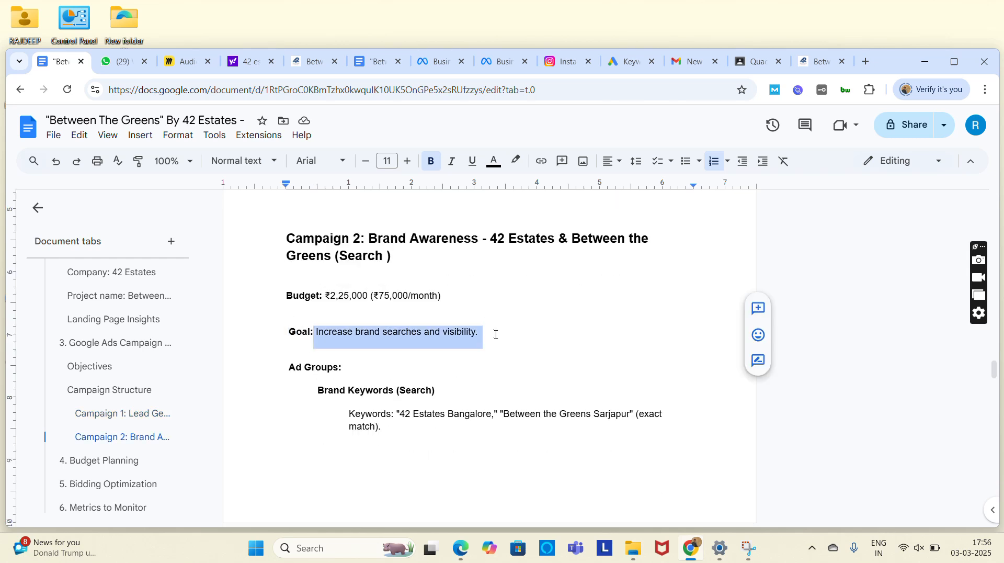
Step: Examine the Budget Planning section's total budget and the monthly breakdown for Lead Generation and Brand Awareness
scroll(497, 336, "down", 10)
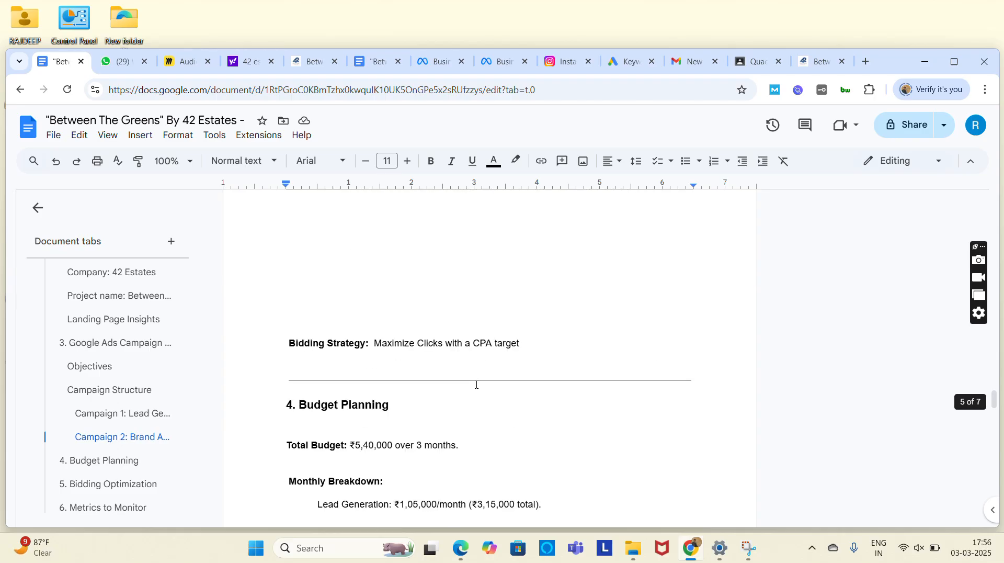
scroll(477, 384, "down", 5)
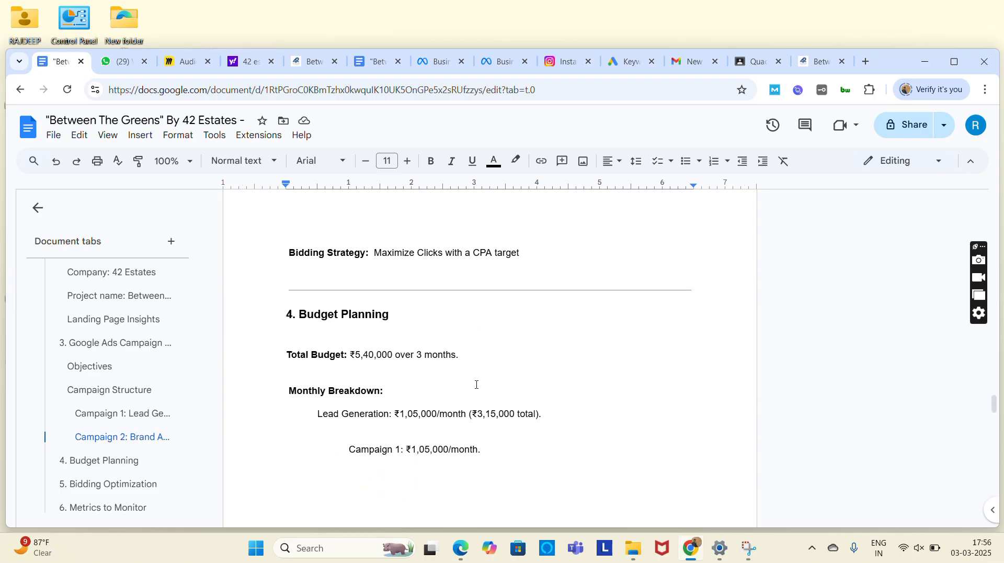
left_click_drag(350, 317, 477, 329)
scroll(493, 360, "down", 1)
scroll(493, 360, "down", 1)
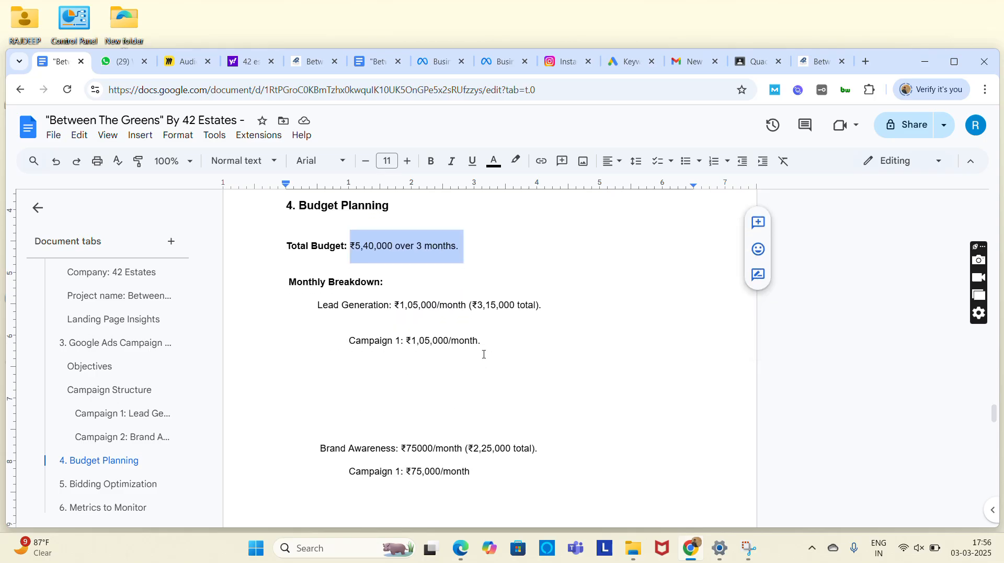
left_click_drag(395, 309, 472, 310)
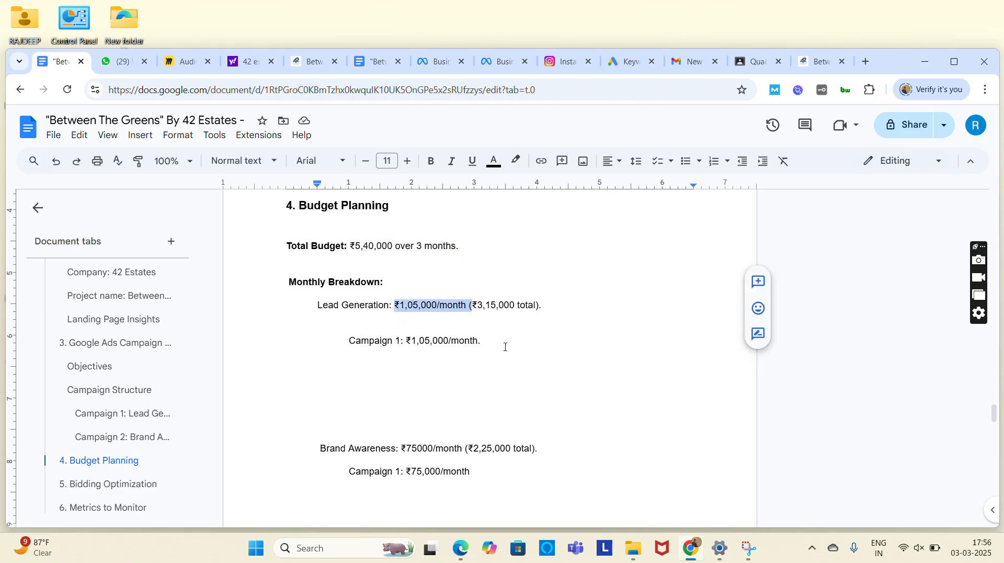
scroll(505, 346, "down", 2)
left_click(400, 349)
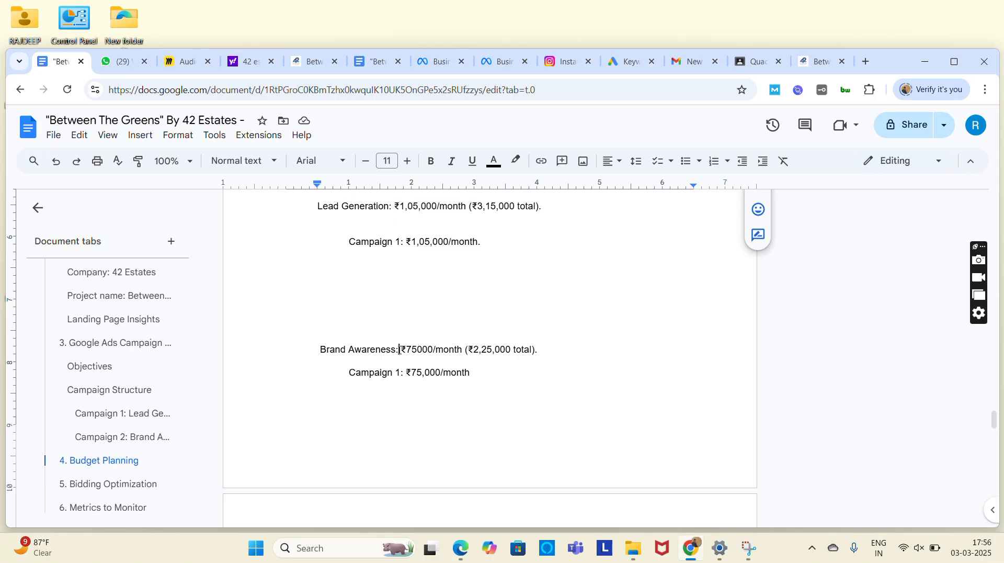
left_click_drag(400, 350, 457, 351)
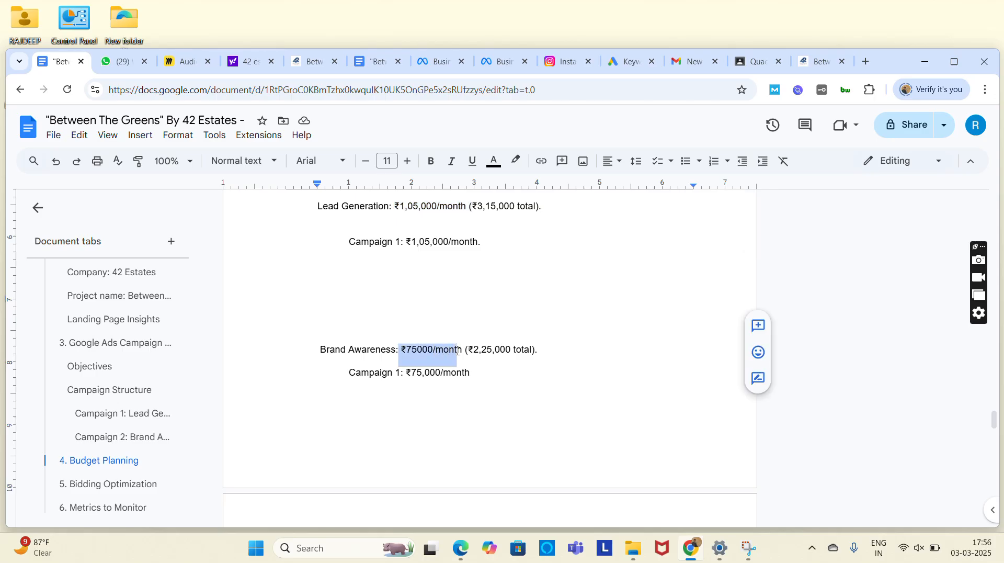
Step: Read the Bidding Optimization section's plans for Lead Generation, Brand Awareness and negative keywords
scroll(458, 351, "down", 5)
scroll(458, 351, "down", 2)
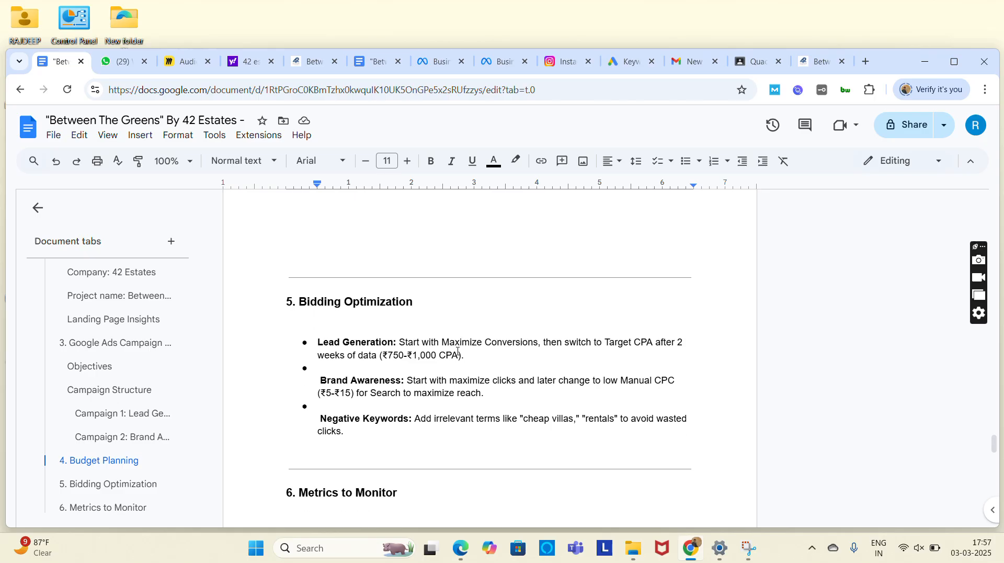
scroll(457, 351, "up", 1)
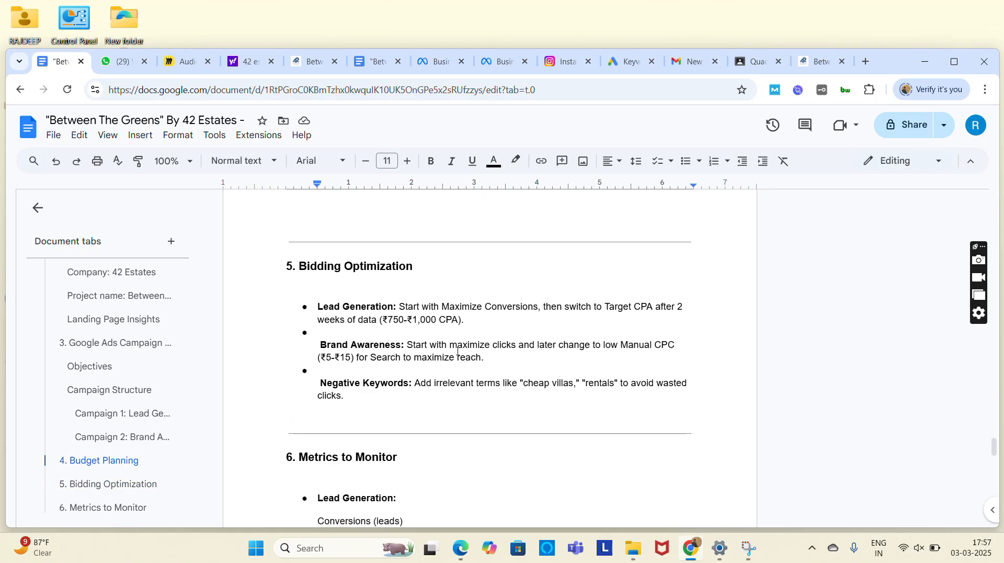
scroll(457, 351, "up", 1)
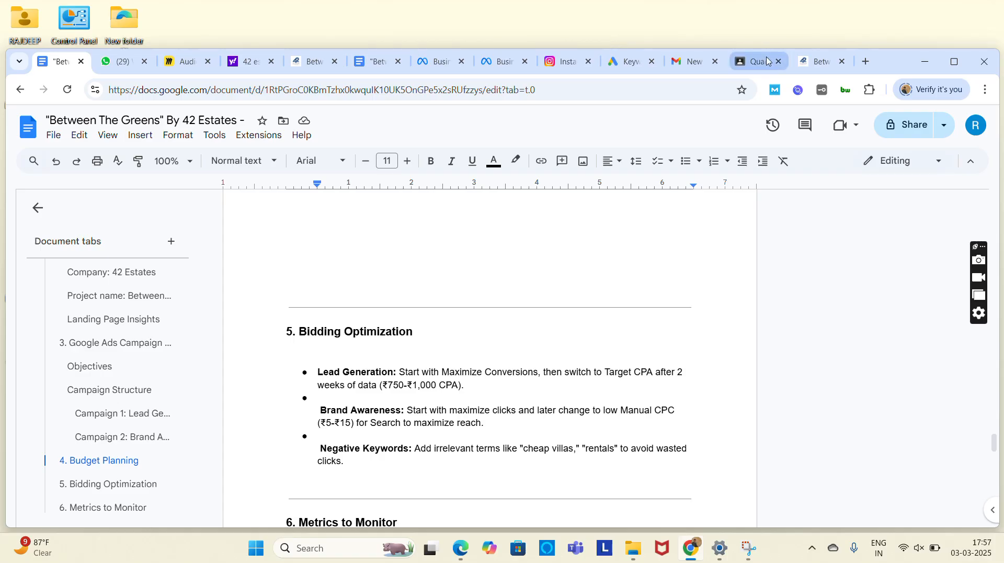
Step: Go to Google Sheets in a new browser tab and open the Untitled spreadsheet containing the keyword research
left_click(863, 61)
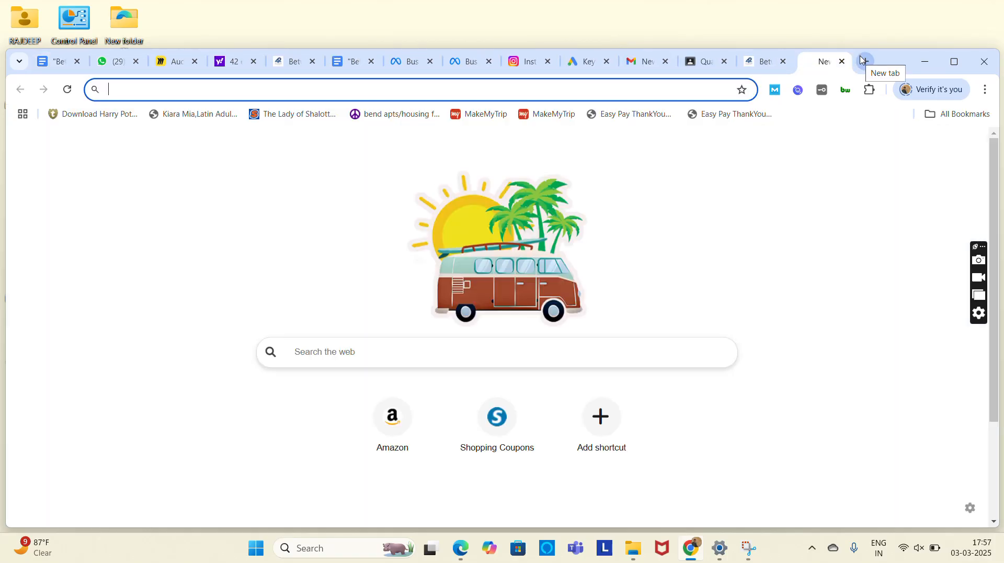
type("g")
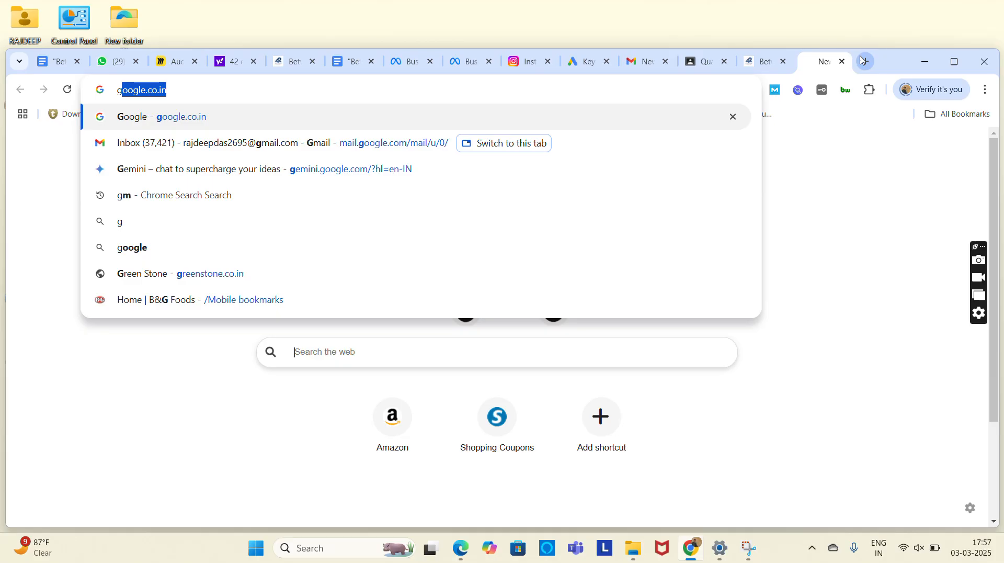
key("Return")
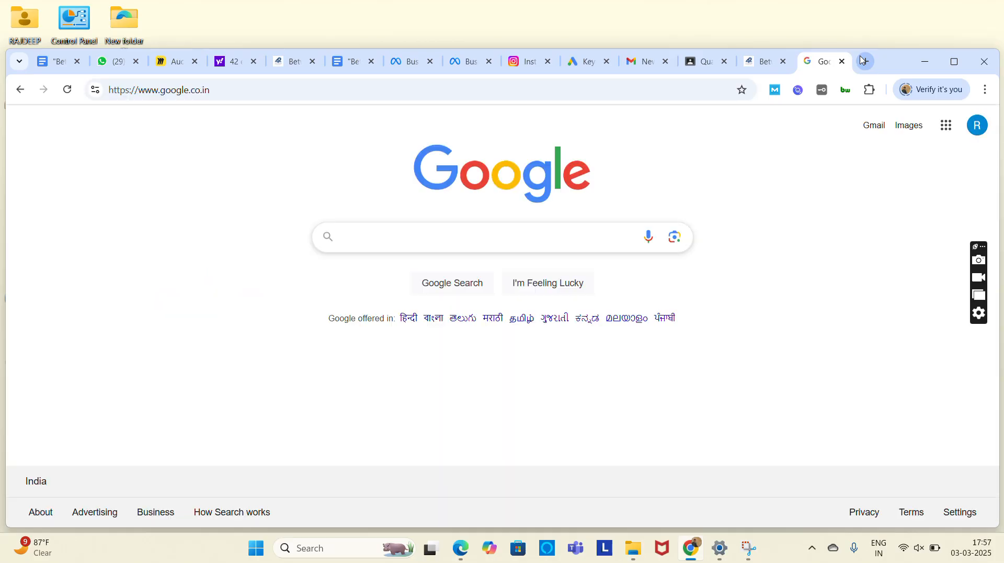
left_click(947, 129)
left_click(807, 351)
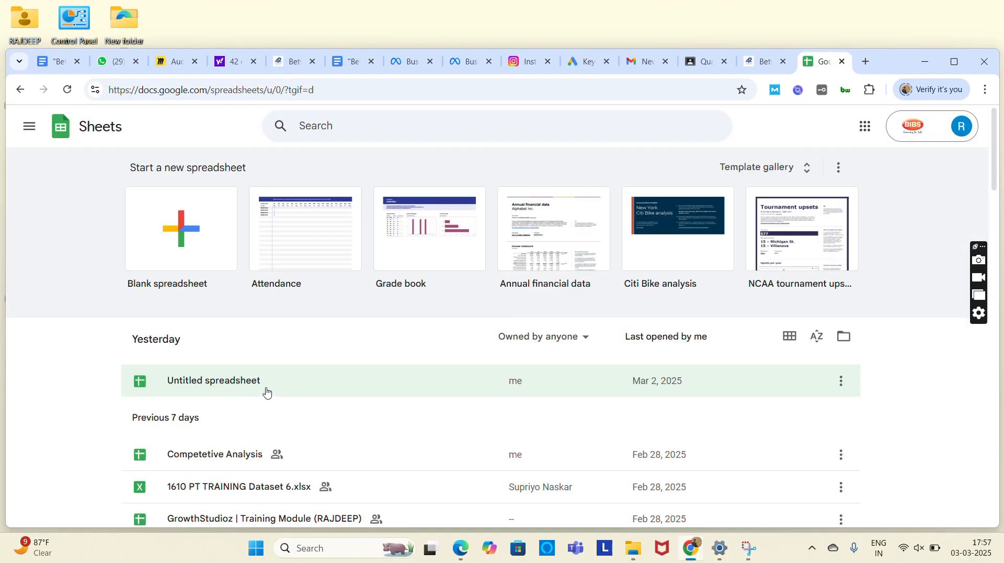
left_click(267, 393)
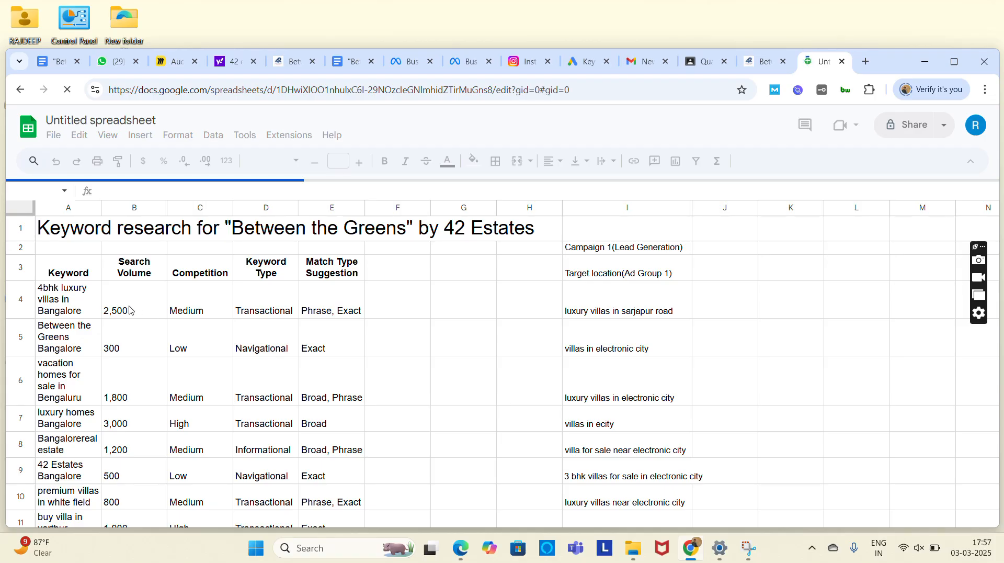
Step: Look over the keyword research sheet and Keyword Planner's home page in Google Ads, including the plans created by you
scroll(64, 325, "down", 1)
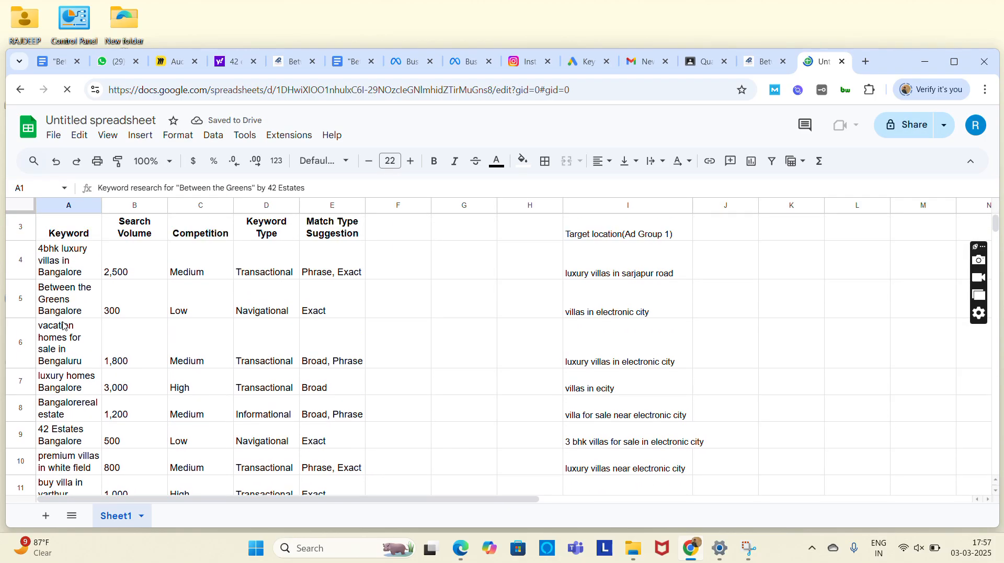
scroll(64, 325, "up", 1)
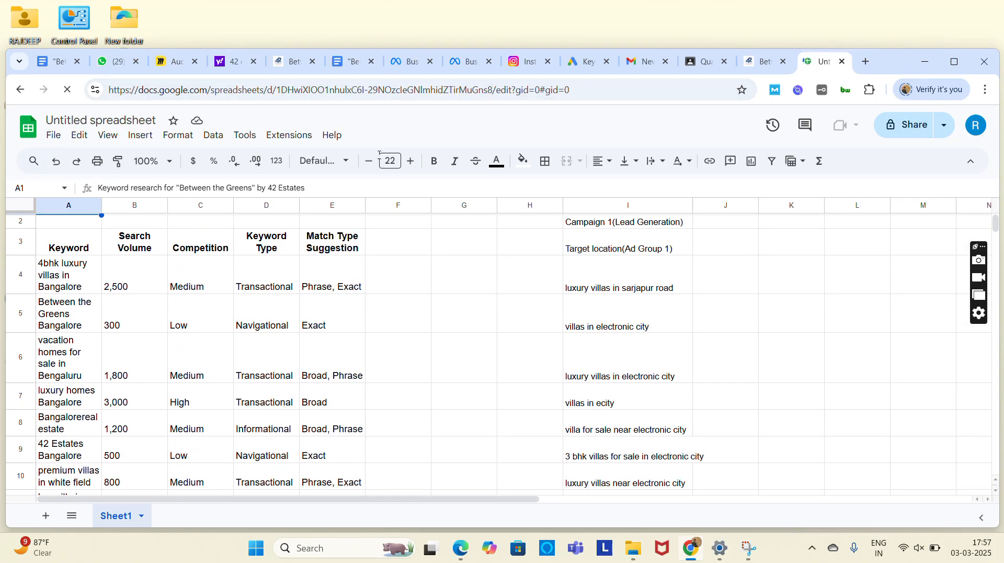
left_click(585, 62)
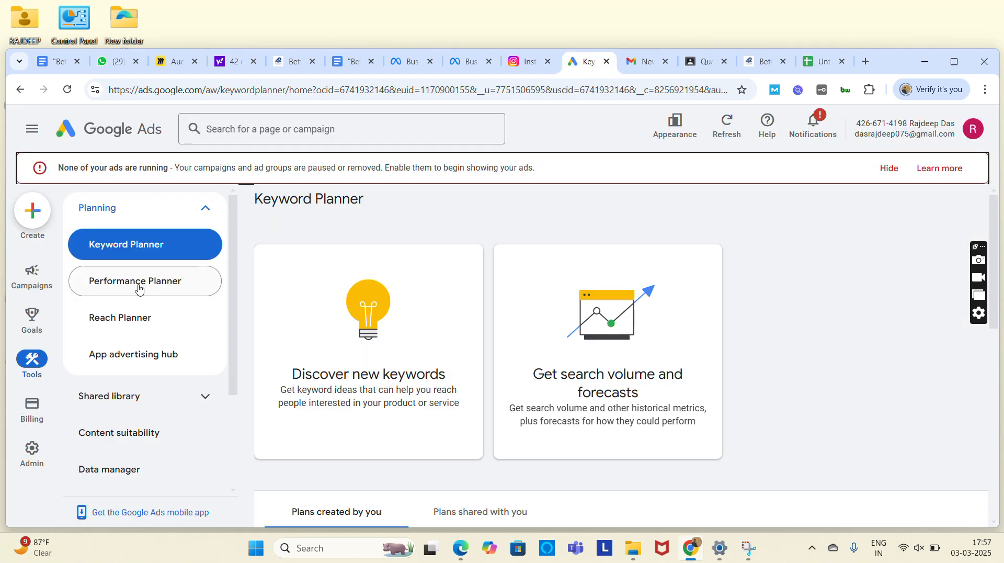
scroll(391, 442, "down", 5)
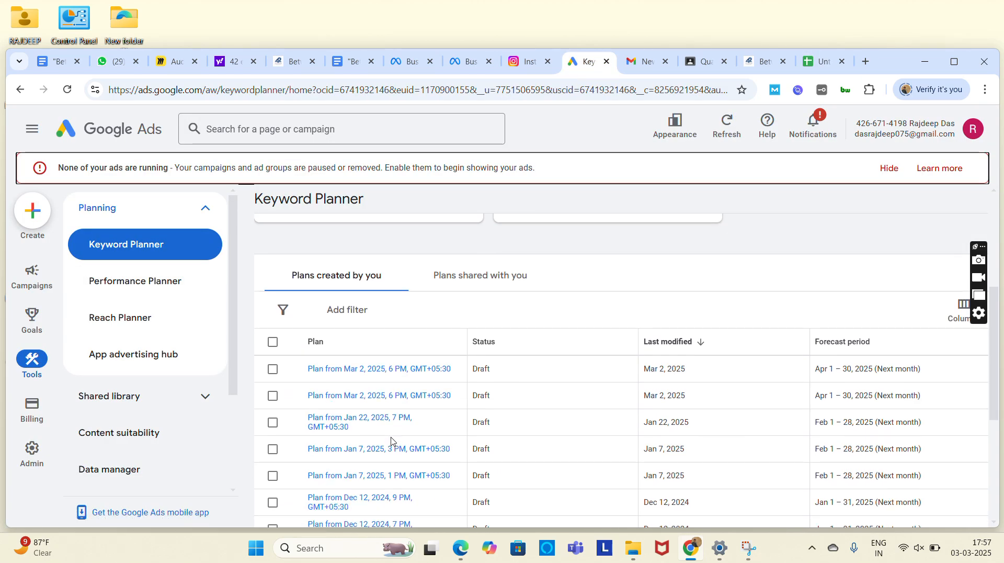
scroll(314, 410, "up", 4)
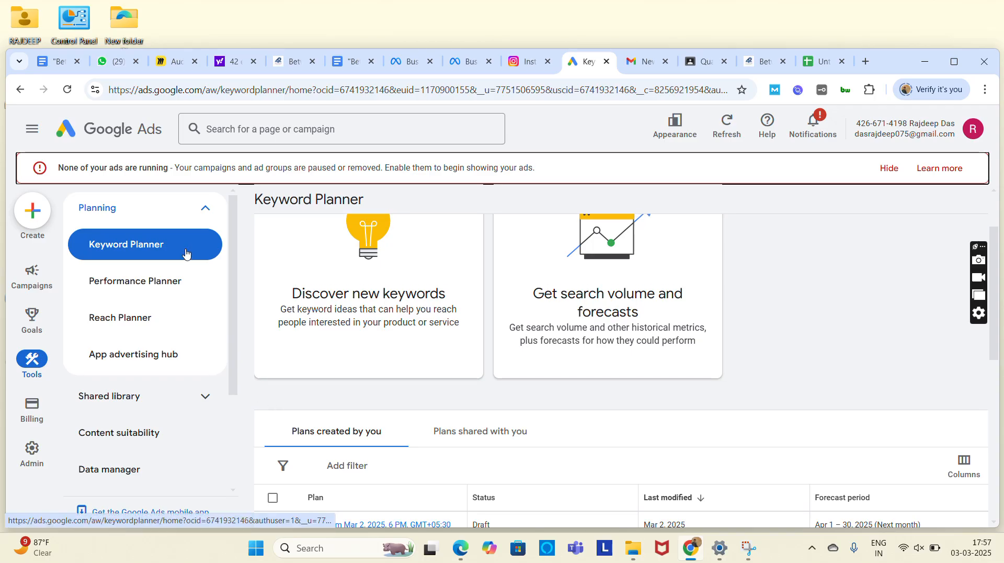
scroll(297, 338, "down", 1)
scroll(297, 337, "down", 4)
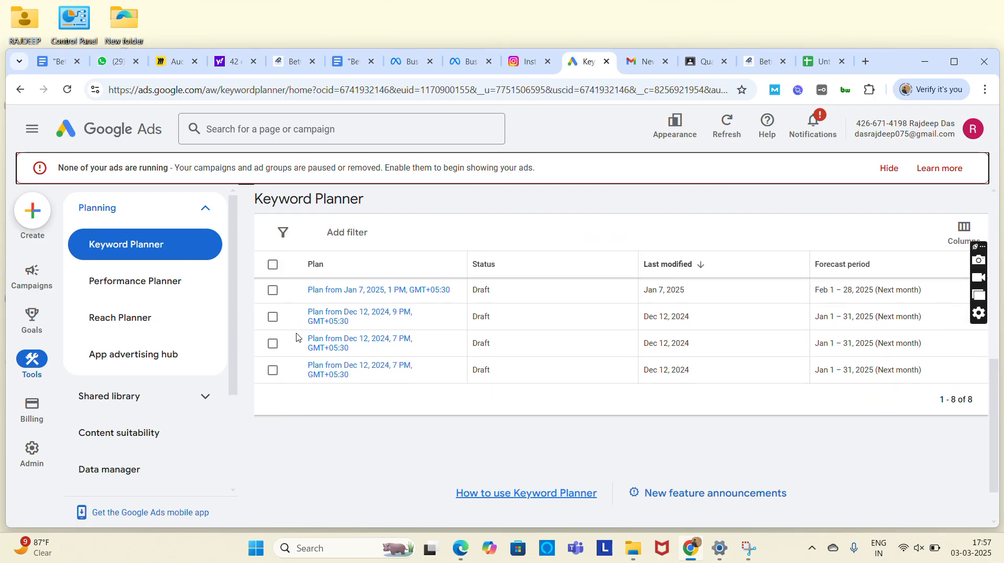
scroll(297, 337, "up", 2)
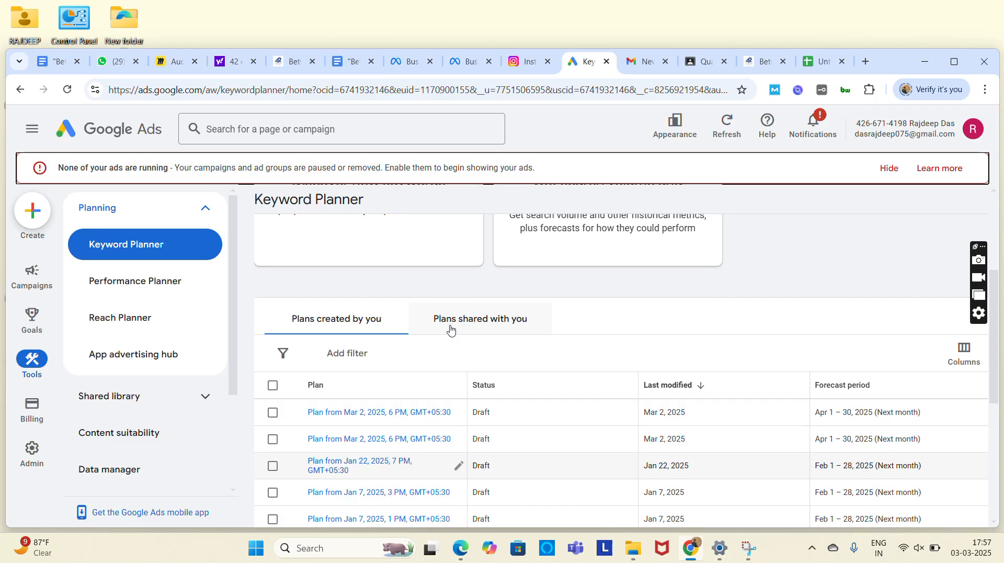
scroll(451, 330, "up", 3)
scroll(452, 330, "up", 1)
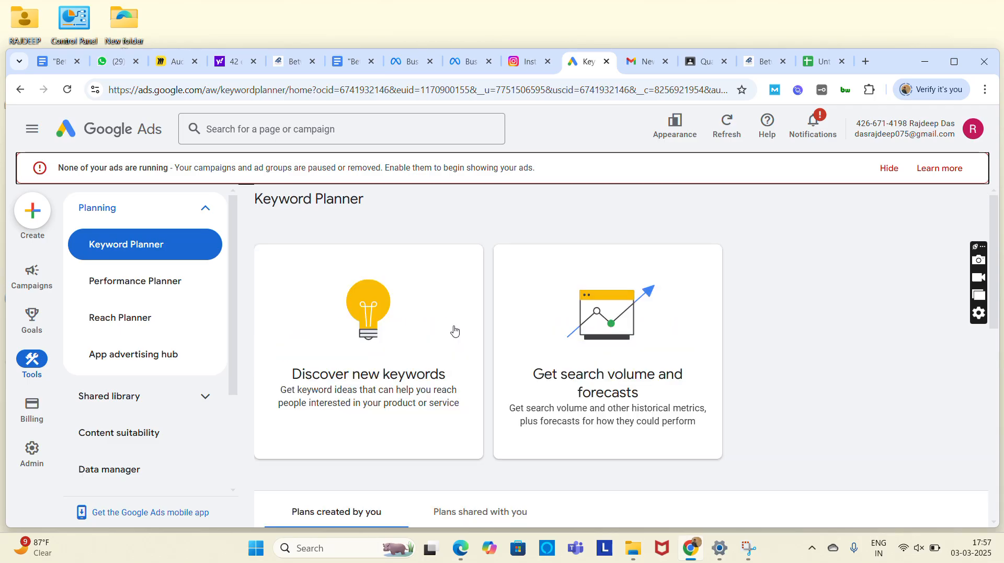
Step: Open Keyword Planner's search volume and forecasts form, and copy the keywords in A4:A15 from the keyword research spreadsheet
left_click(551, 347)
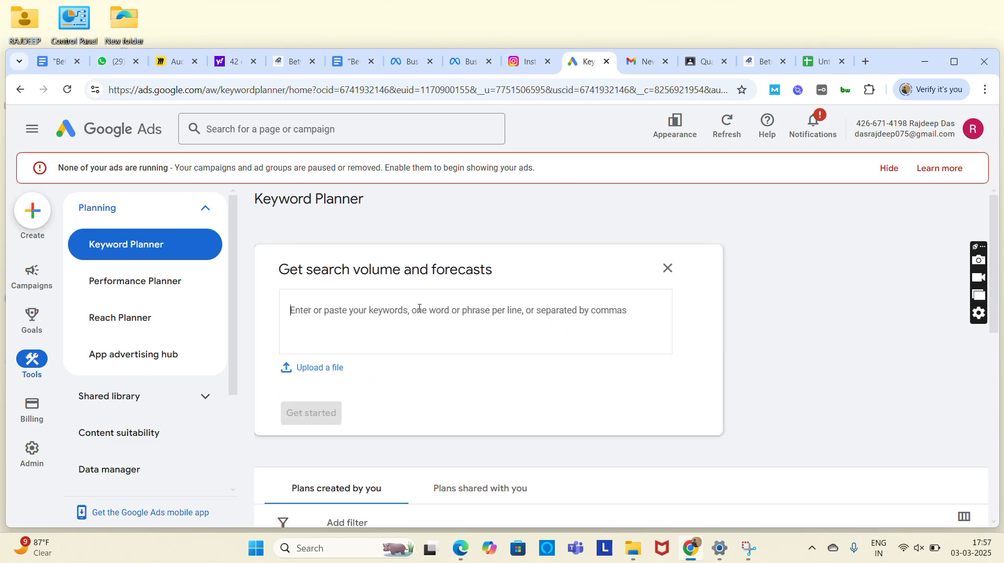
left_click(823, 61)
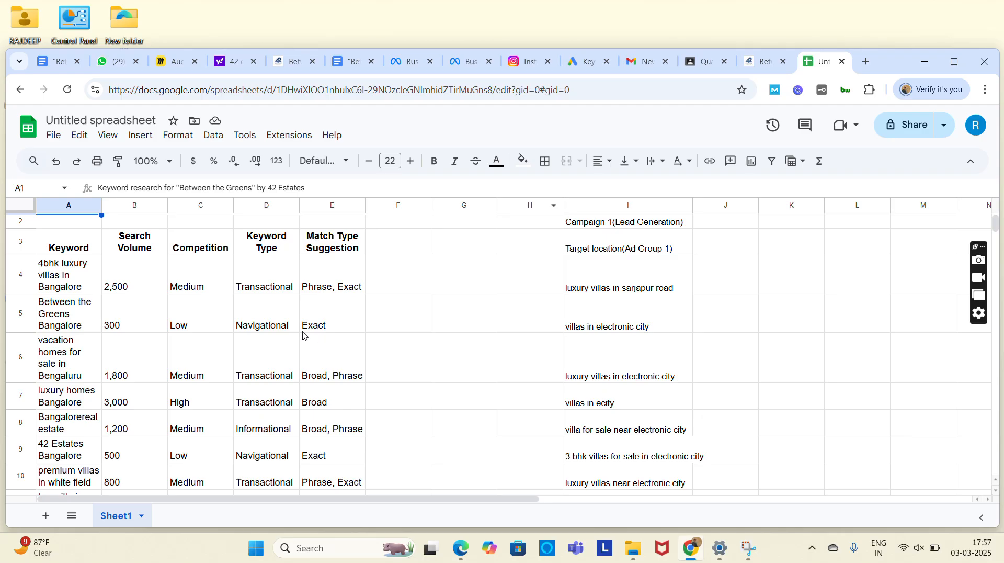
left_click_drag(92, 274, 64, 360)
key("ctrl+c")
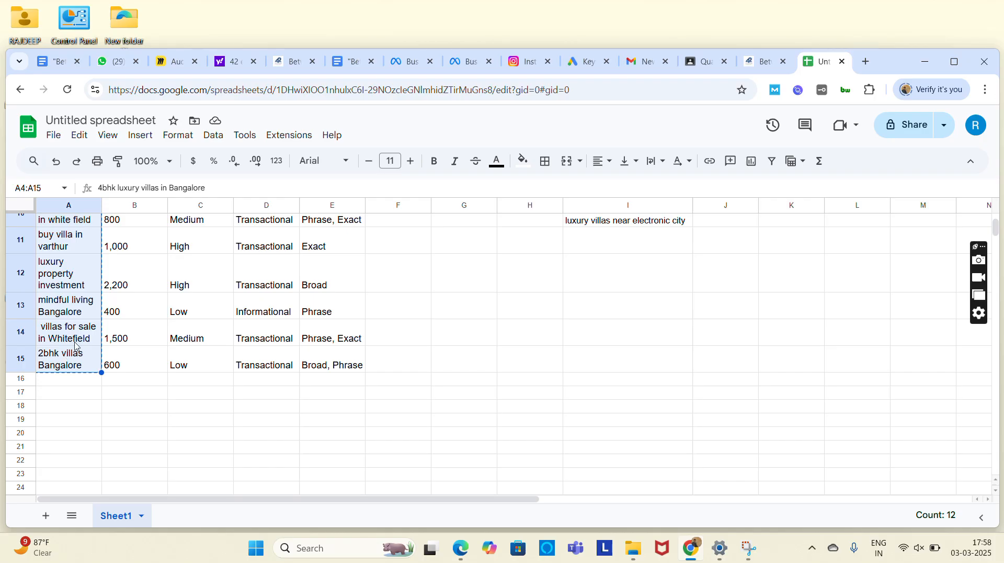
Step: Paste the copied keywords into Keyword Planner's search volume and forecasts form and submit it
left_click(575, 65)
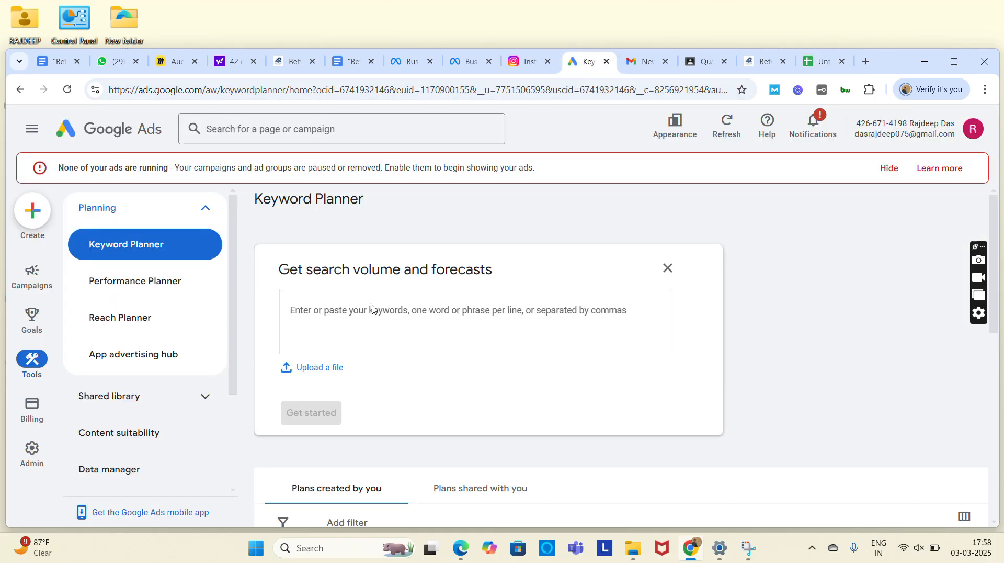
key("ctrl+v")
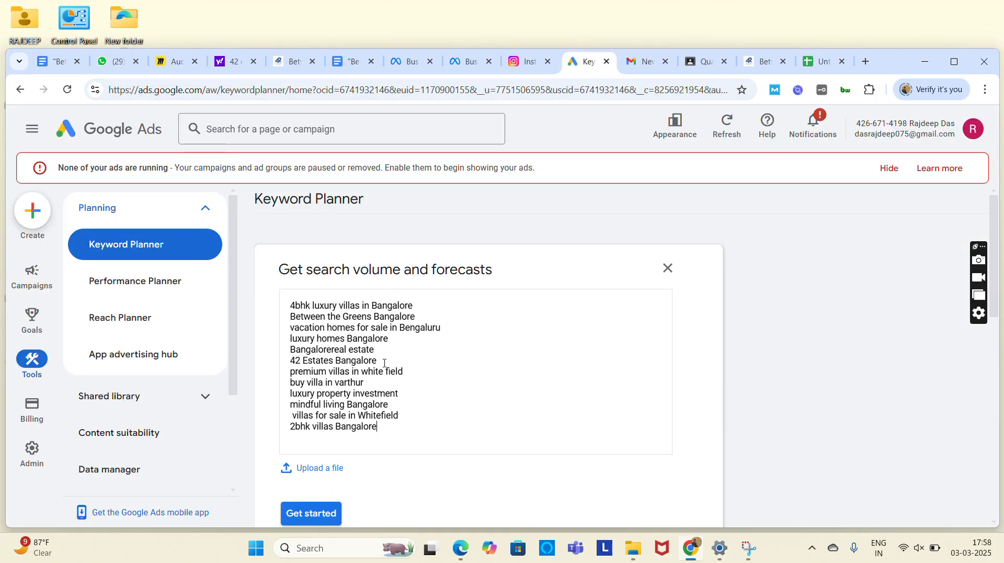
scroll(384, 362, "down", 3)
left_click(328, 341)
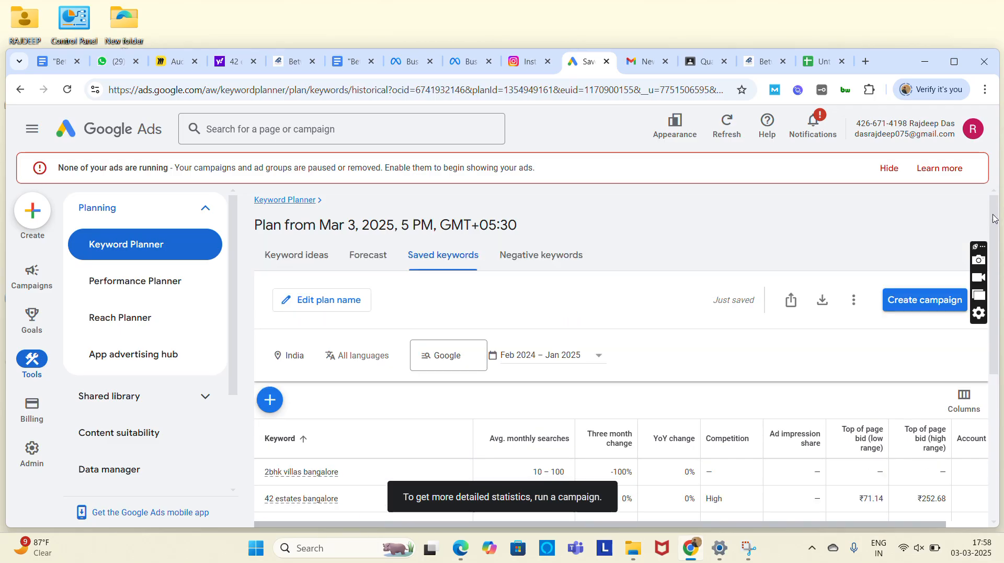
Step: Examine the saved keywords' average monthly searches, competition and top-of-page bid ranges in the new plan
left_click_drag(999, 230, 999, 387)
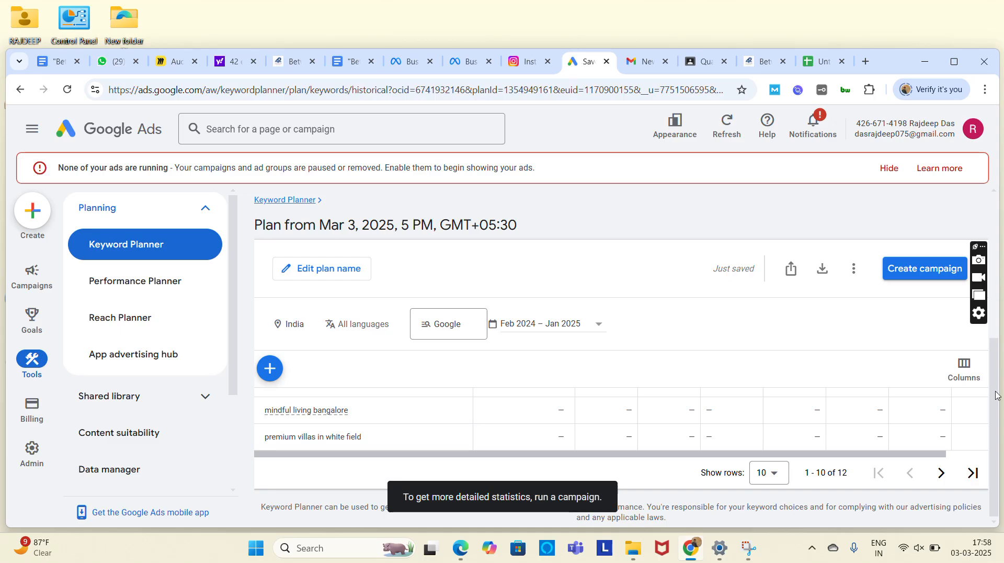
scroll(943, 429, "up", 2)
scroll(943, 429, "up", 4)
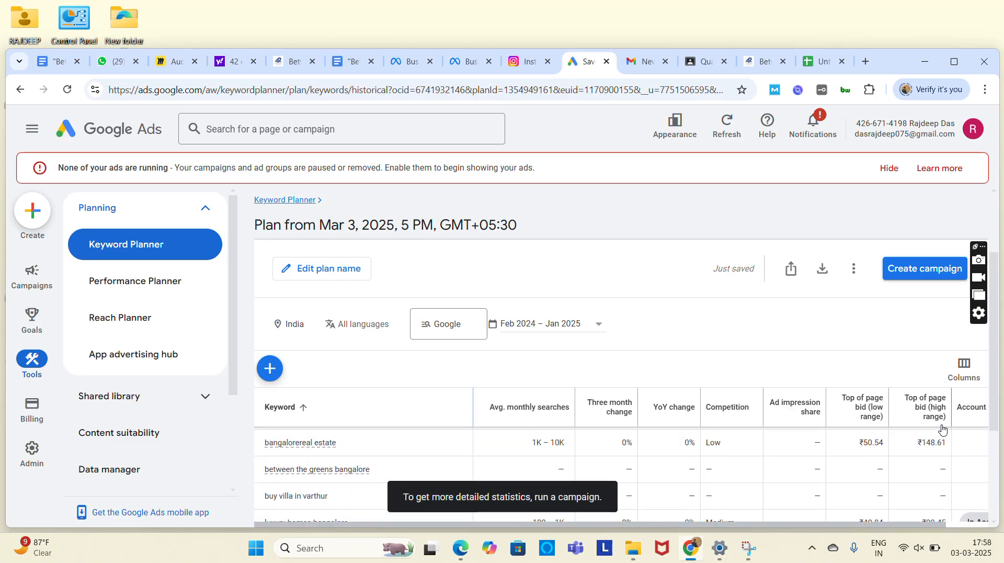
scroll(751, 415, "down", 3)
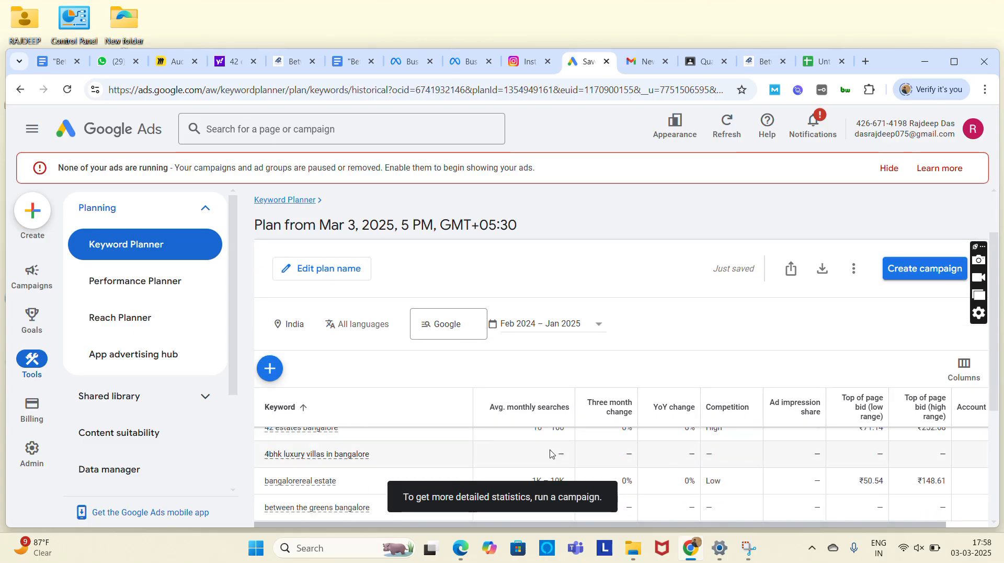
scroll(590, 448, "up", 1)
scroll(589, 448, "up", 2)
scroll(589, 448, "down", 1)
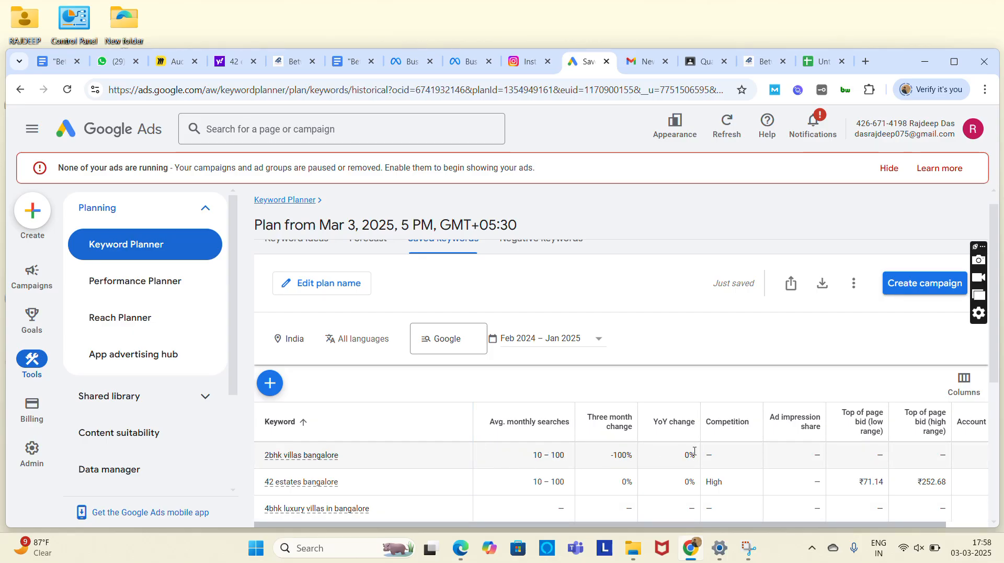
scroll(695, 450, "down", 3)
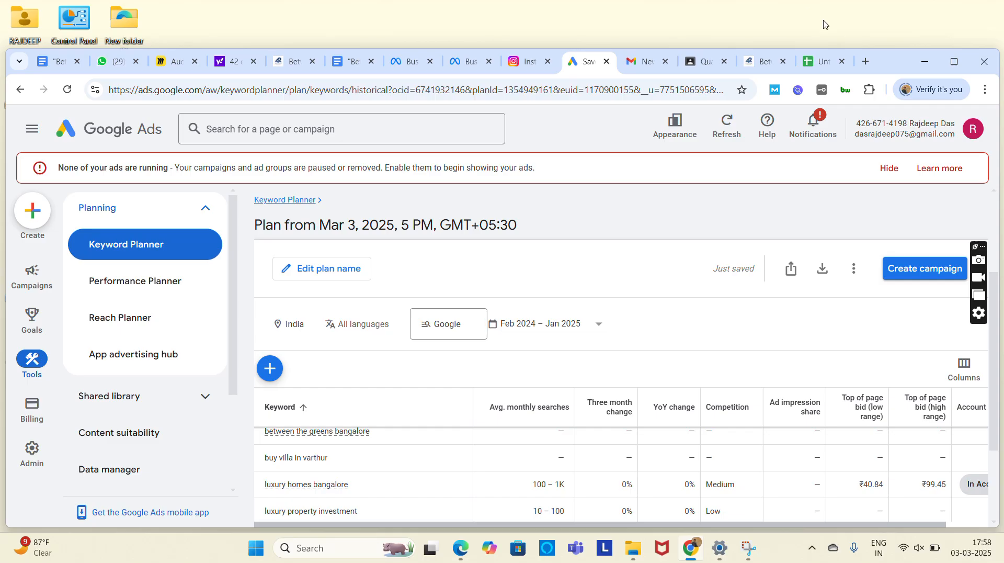
Step: Search Google in a new browser tab for "2bhk villas in varthur whitefield" using the suggested completion
left_click(861, 64)
type("goo")
key("Return")
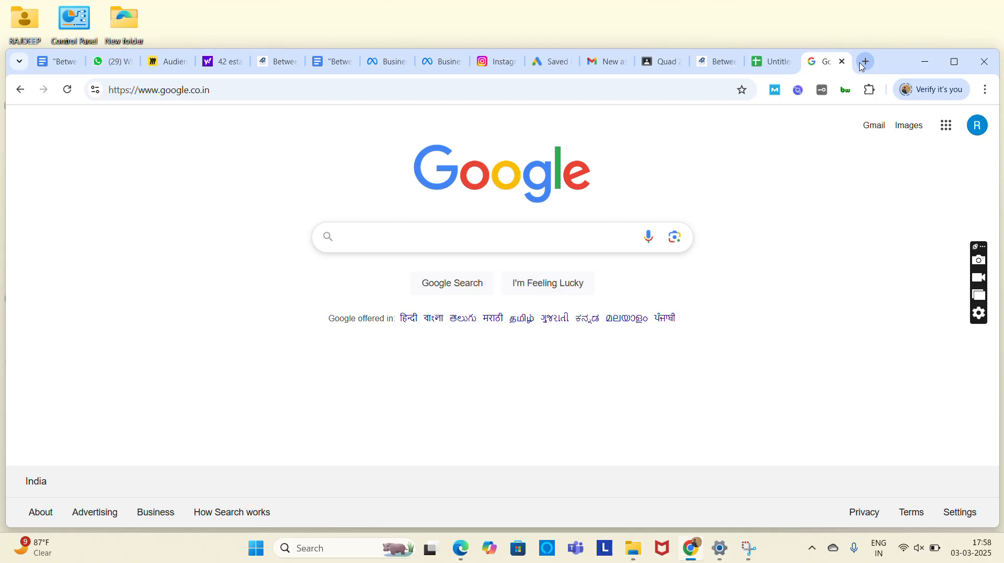
type("2bhk")
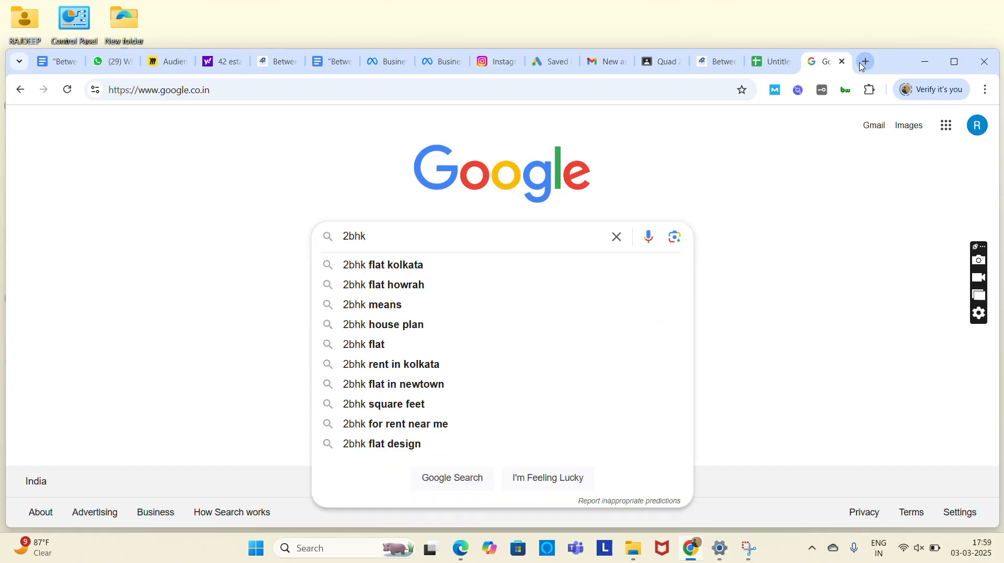
type(" vill")
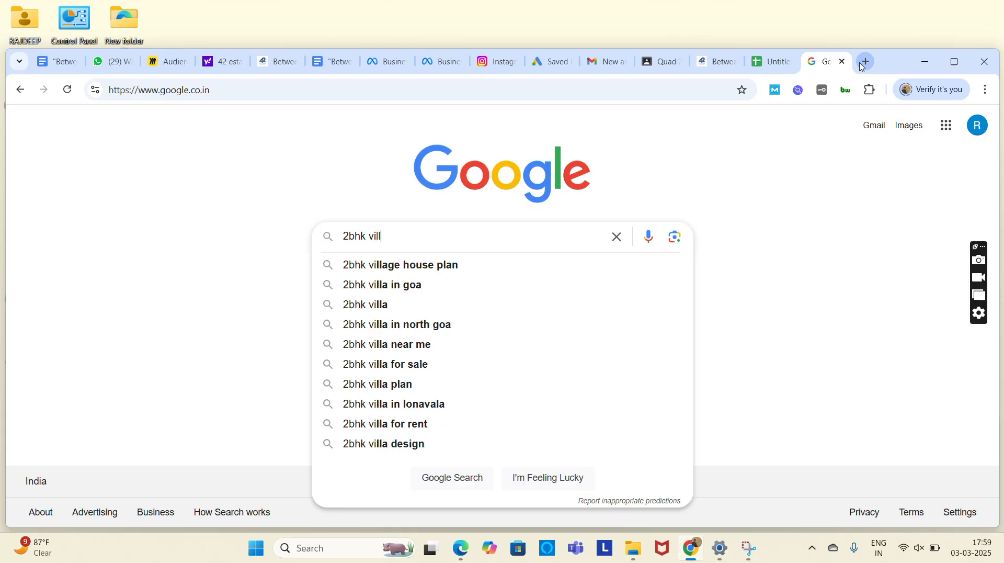
type("as in")
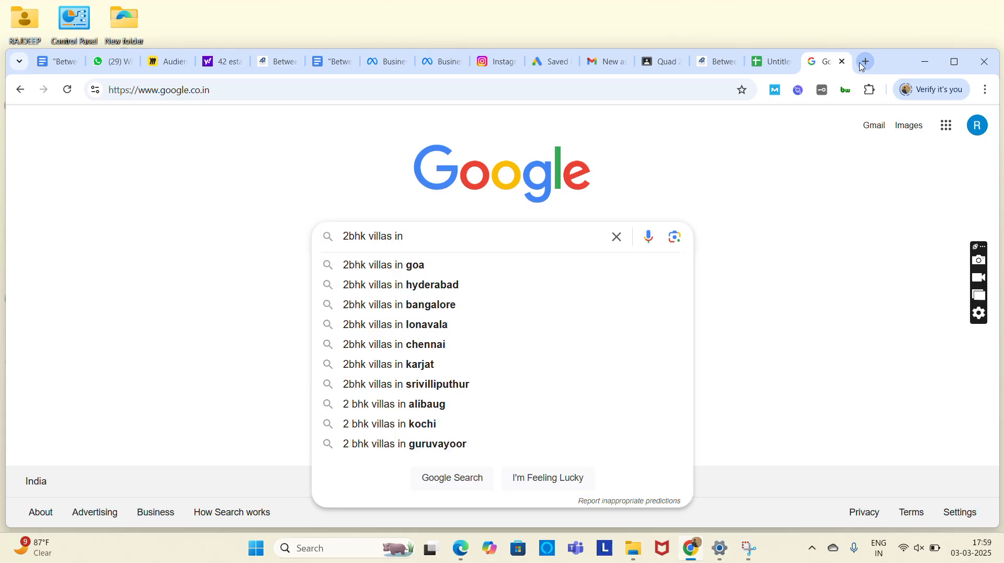
type(" varthur")
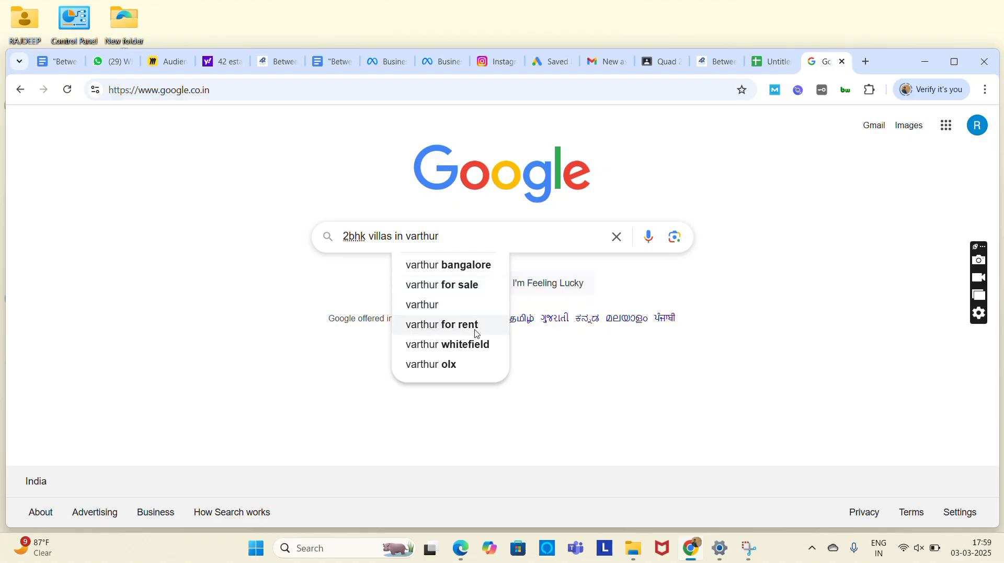
left_click(427, 345)
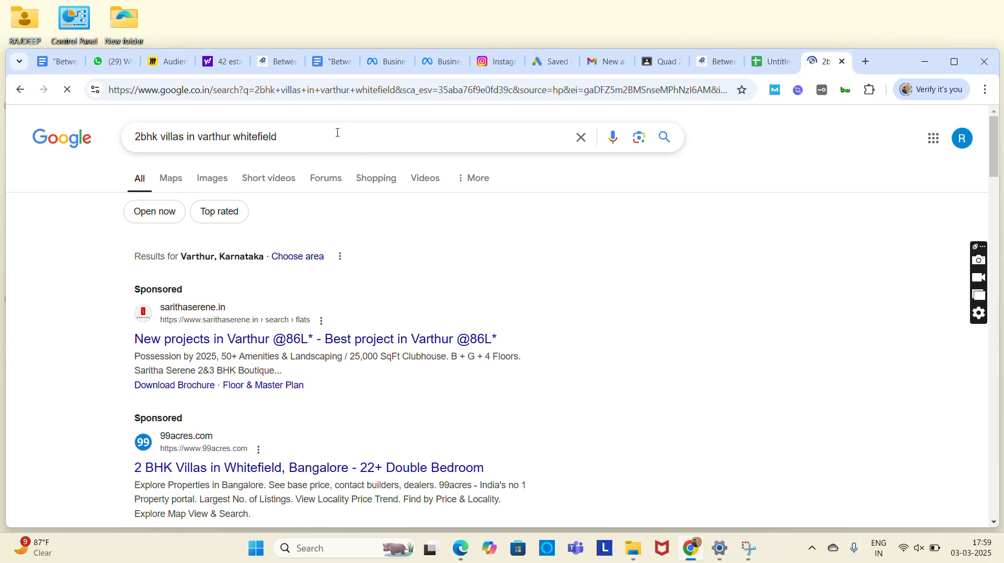
Step: Try to copy the query "2bhk villas in varthur whitefield" from the results page, and decline using the precise location
left_click_drag(325, 133, 2, 203)
key("ctrl+c")
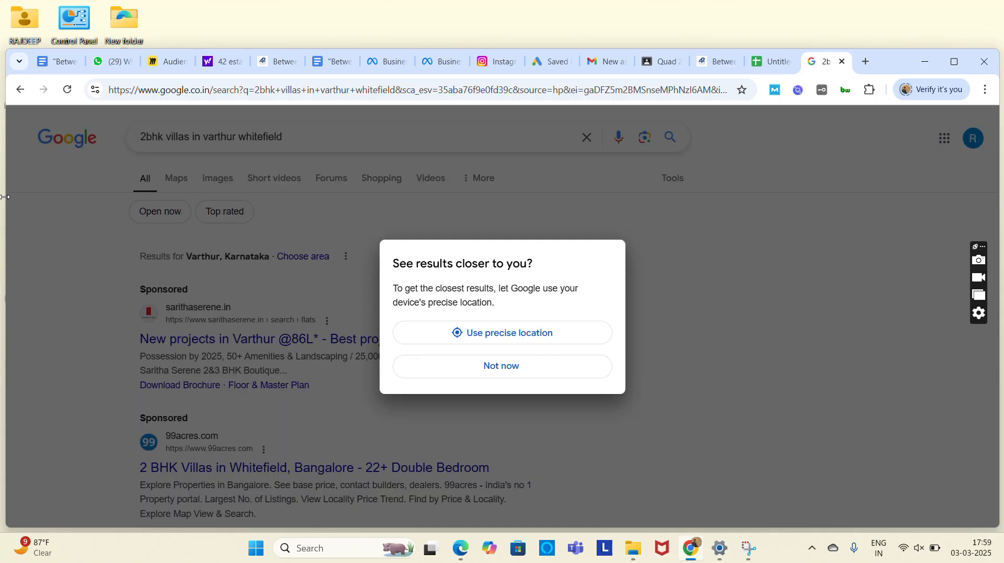
left_click(503, 366)
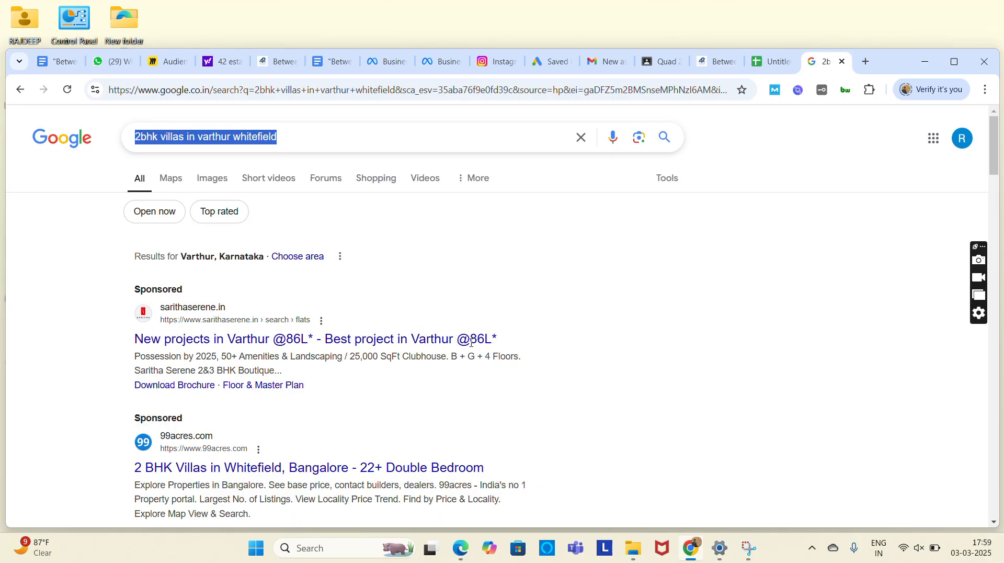
Step: Return to the Google Ads plan and paste the clipboard contents as starting keywords in Keyword ideas
left_click(537, 68)
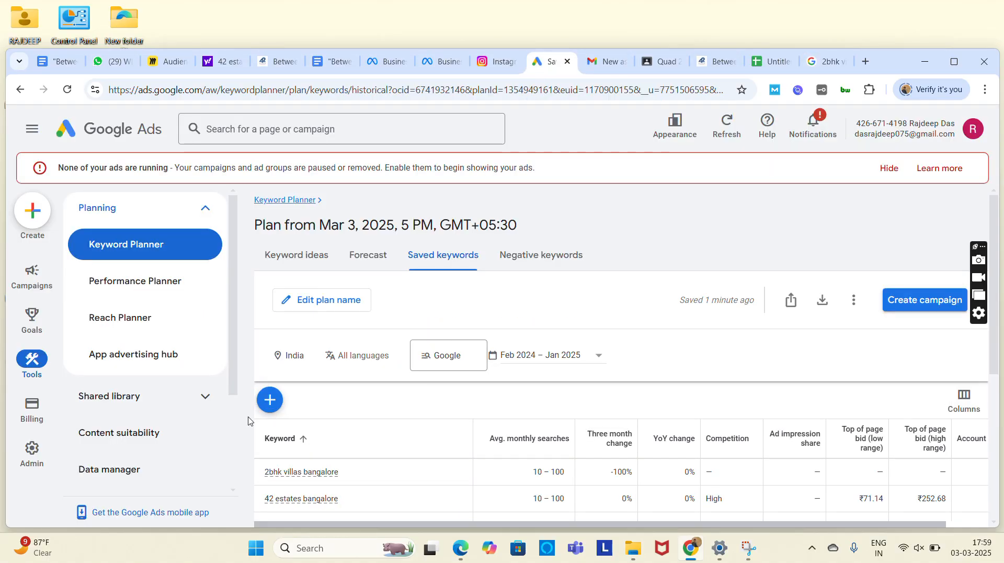
left_click(293, 254)
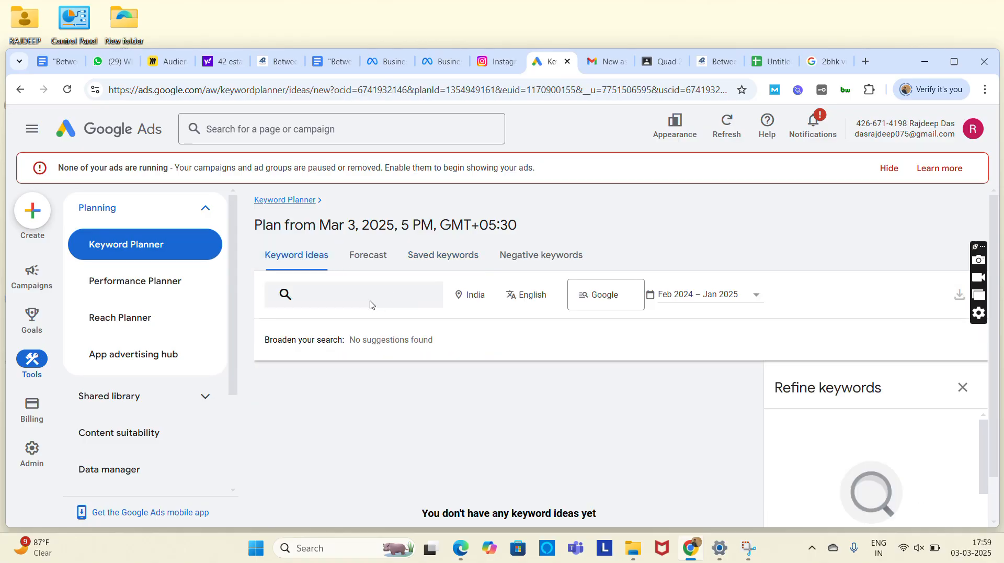
left_click(370, 304)
key("ctrl+v")
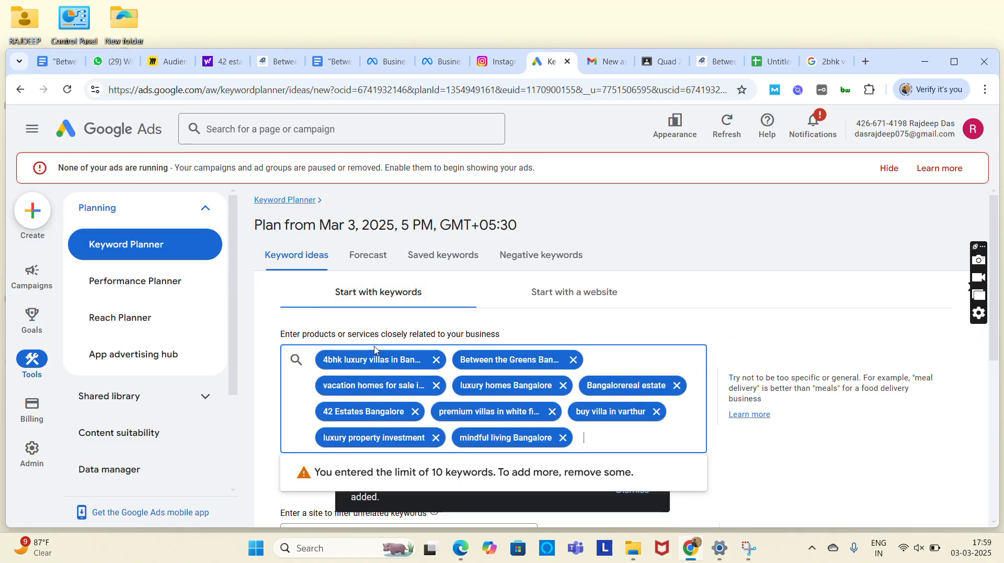
Step: Remove the pasted starting keywords one by one from Keyword ideas, except "42 Estates Bangalore"
left_click(580, 441)
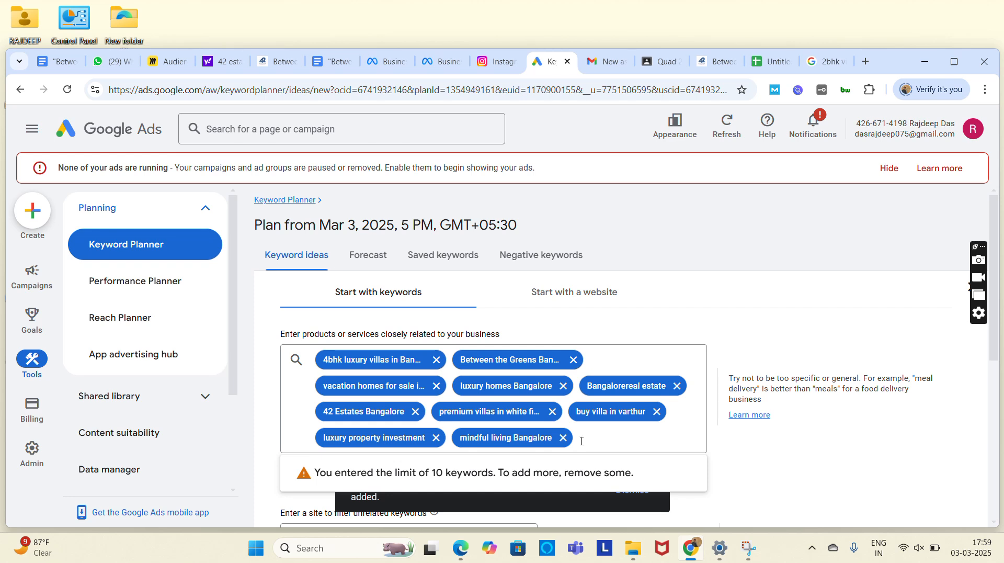
left_click(561, 444)
left_click(562, 439)
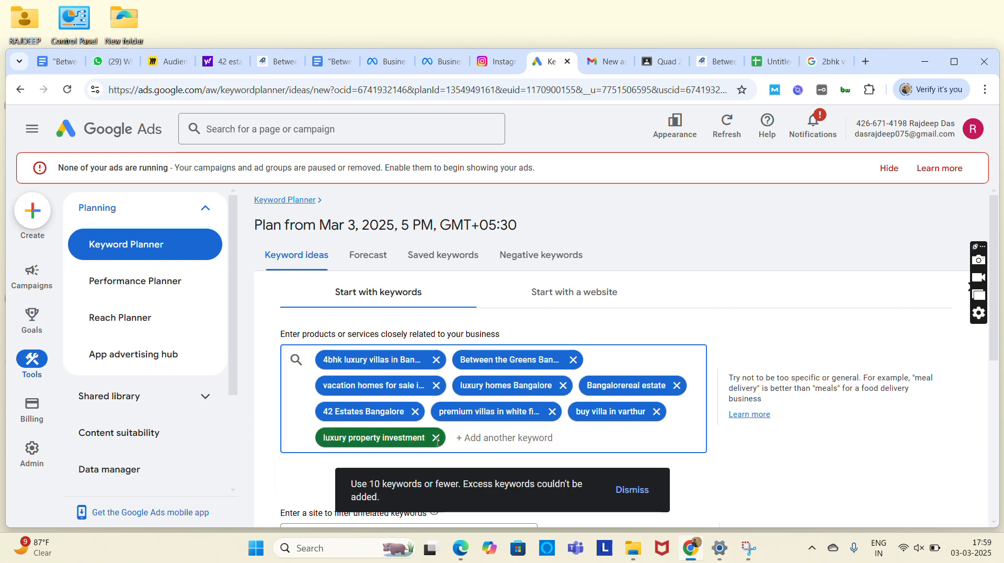
left_click(437, 439)
left_click(435, 361)
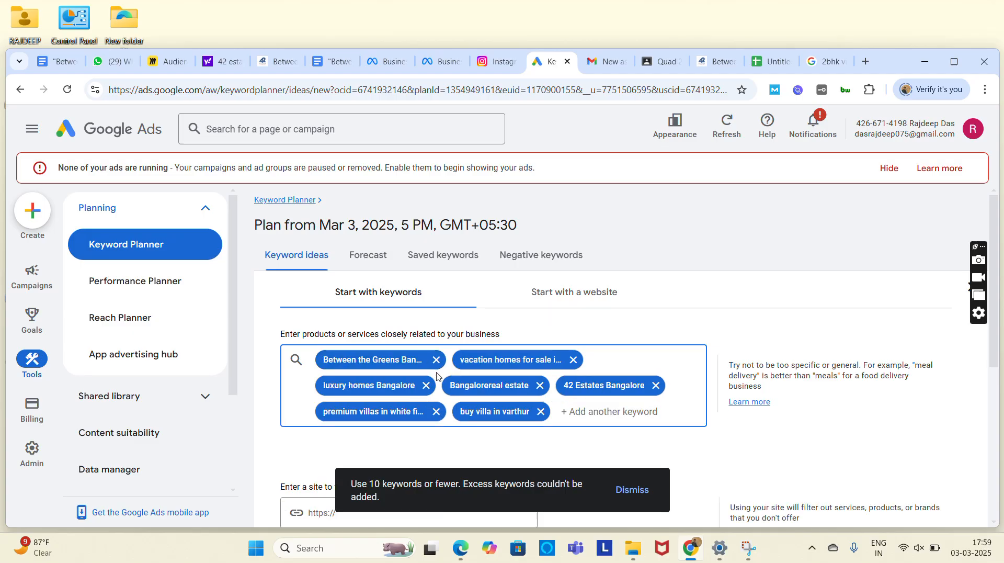
left_click(426, 387)
left_click(436, 361)
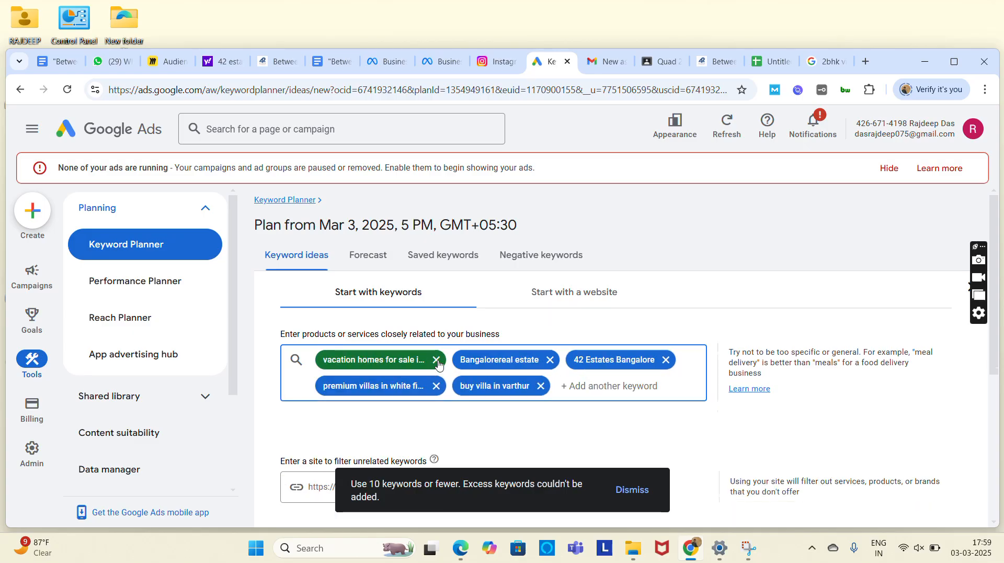
left_click(426, 386)
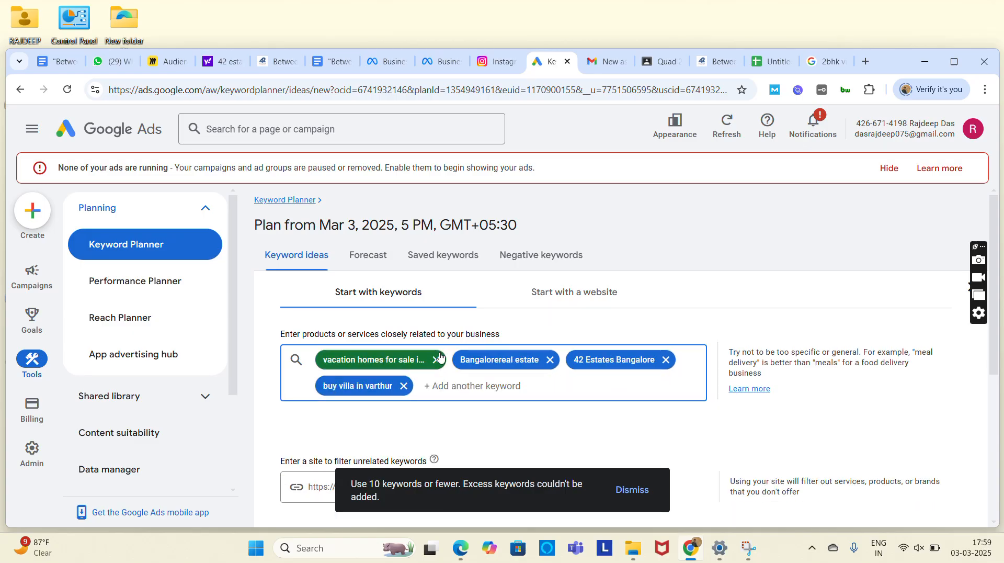
left_click(437, 360)
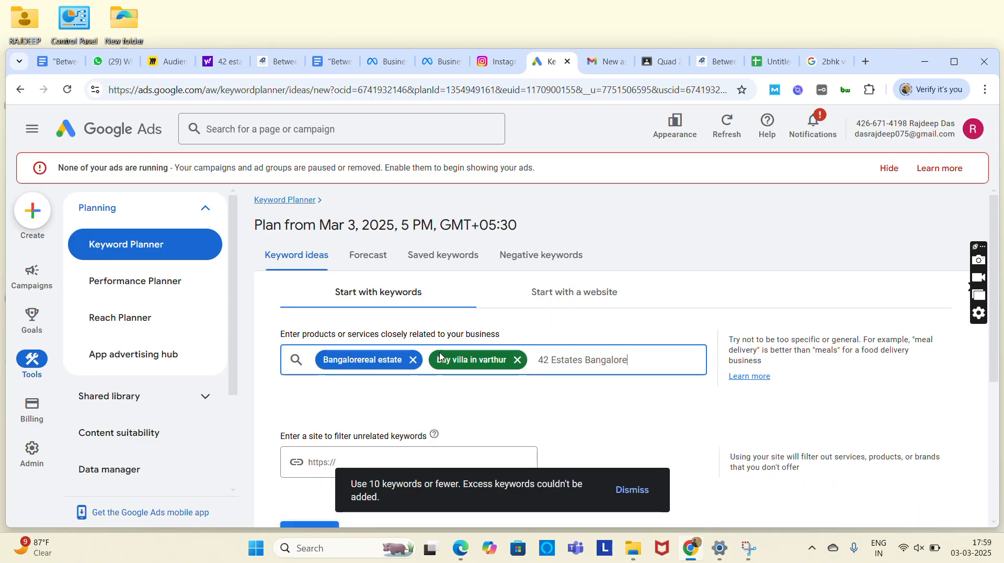
left_click(413, 361)
left_click(413, 361)
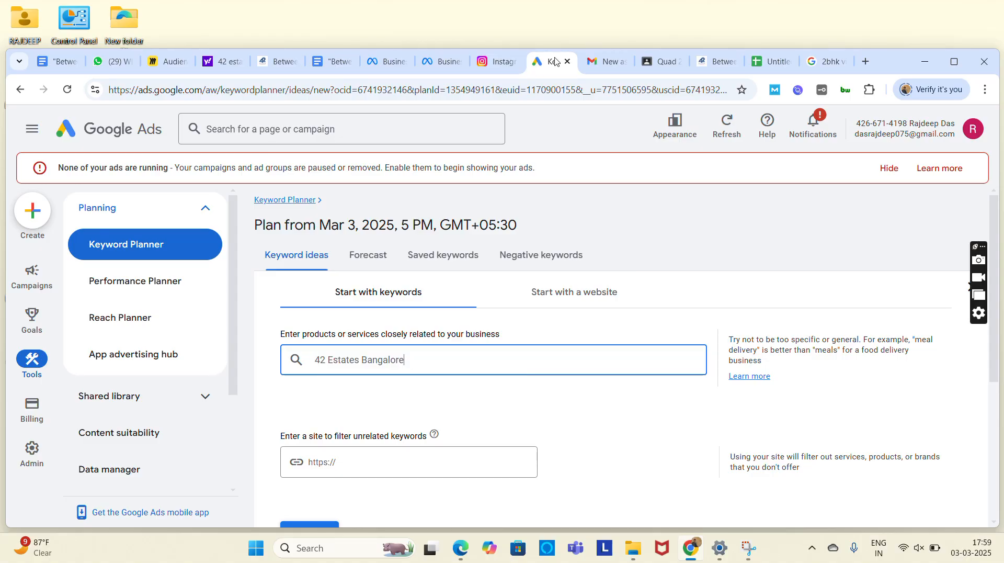
Step: Replace the remaining starting keyword with the copied query "2bhk villas in varthur whitefield", and clear that keyword as well
left_click(811, 66)
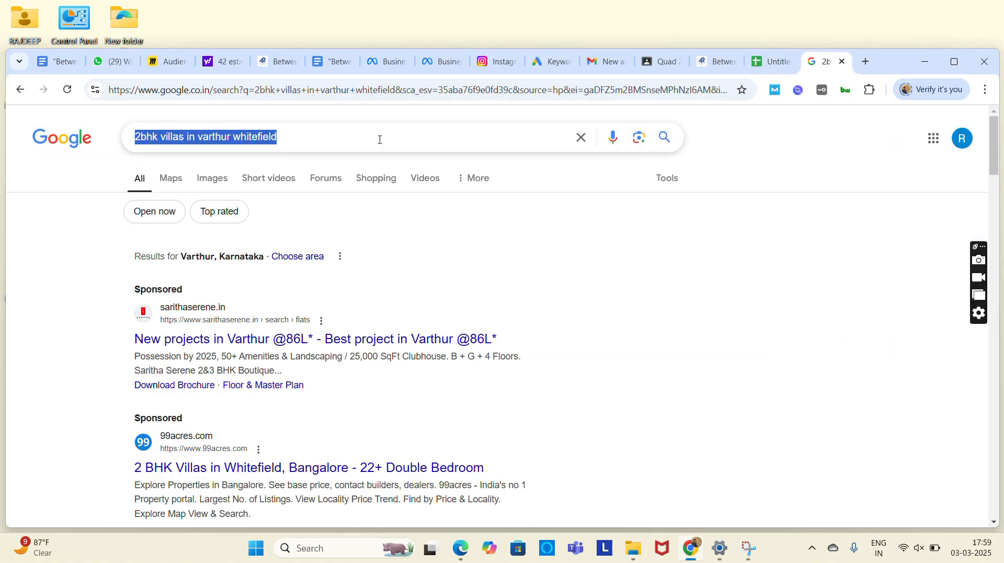
left_click(546, 61)
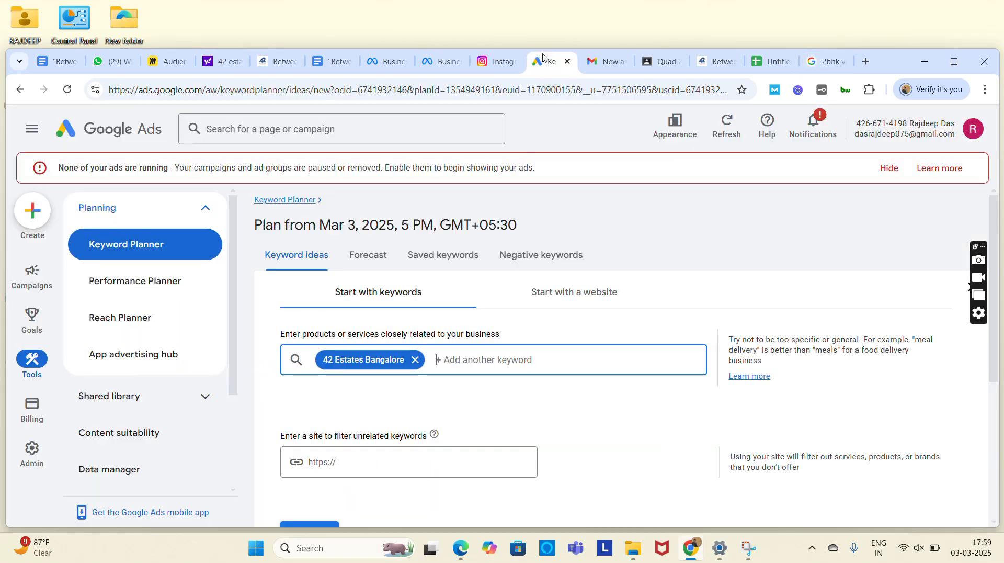
left_click(416, 360)
key("ctrl+v")
key("Return")
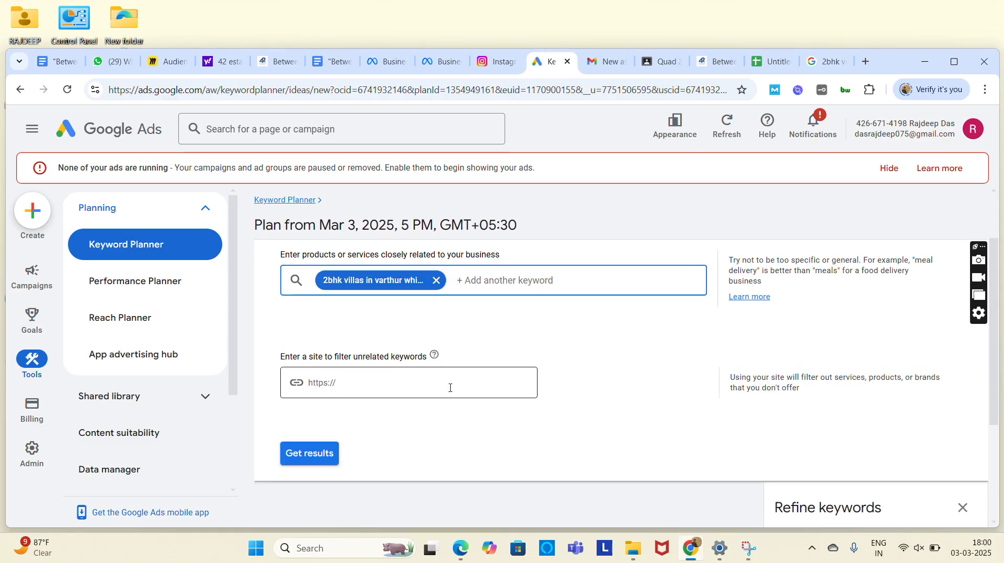
left_click(438, 281)
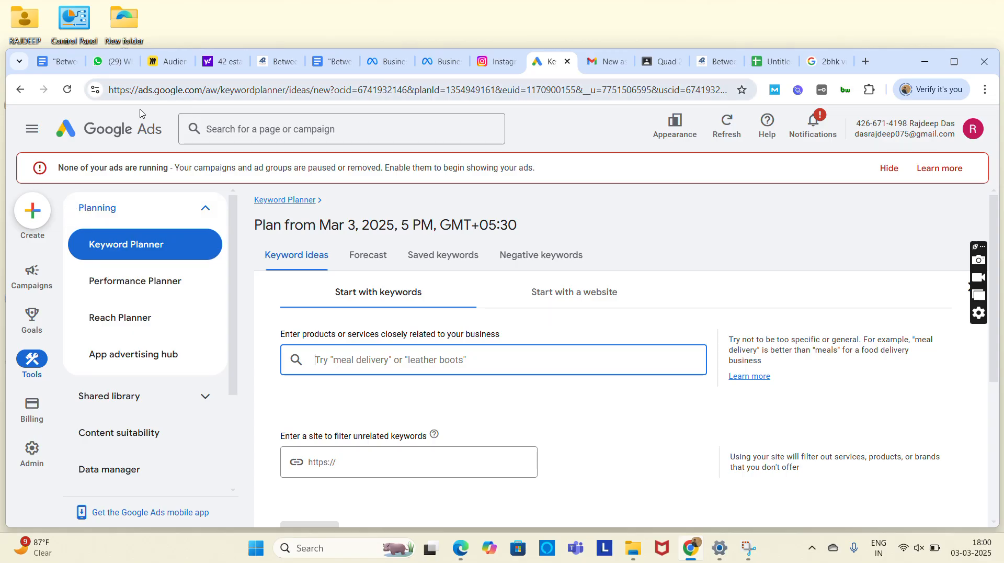
left_click(45, 216)
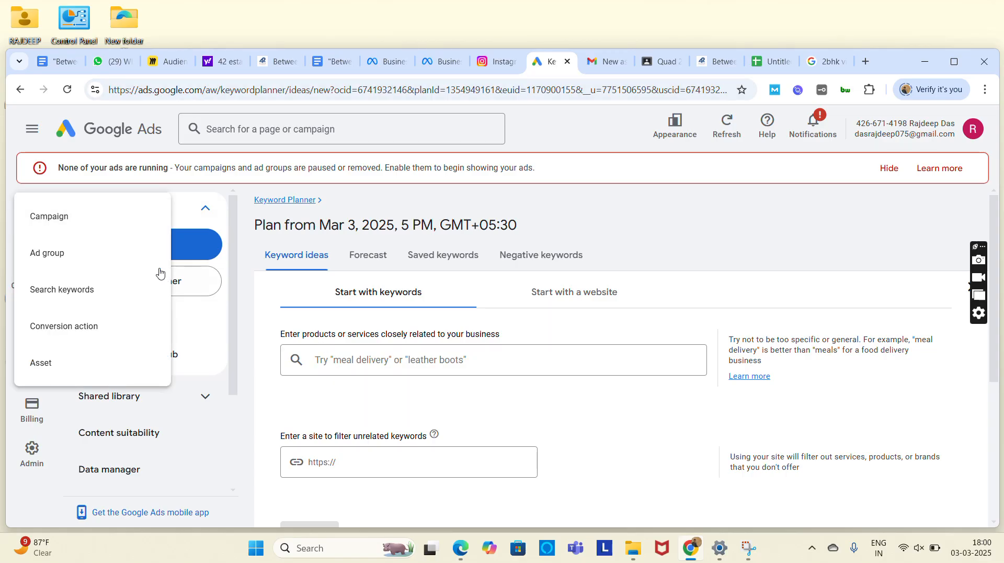
left_click(114, 223)
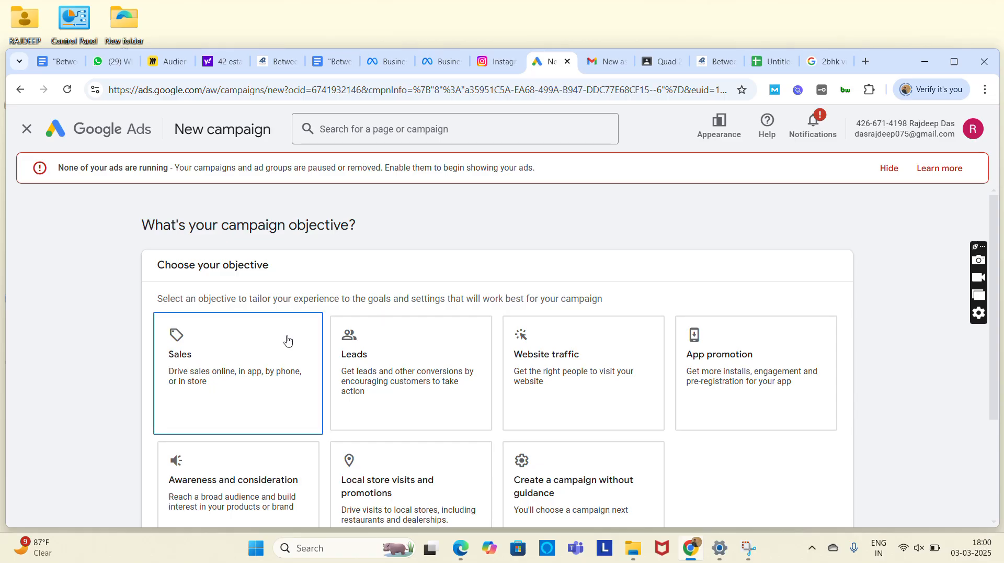
scroll(287, 341, "down", 3)
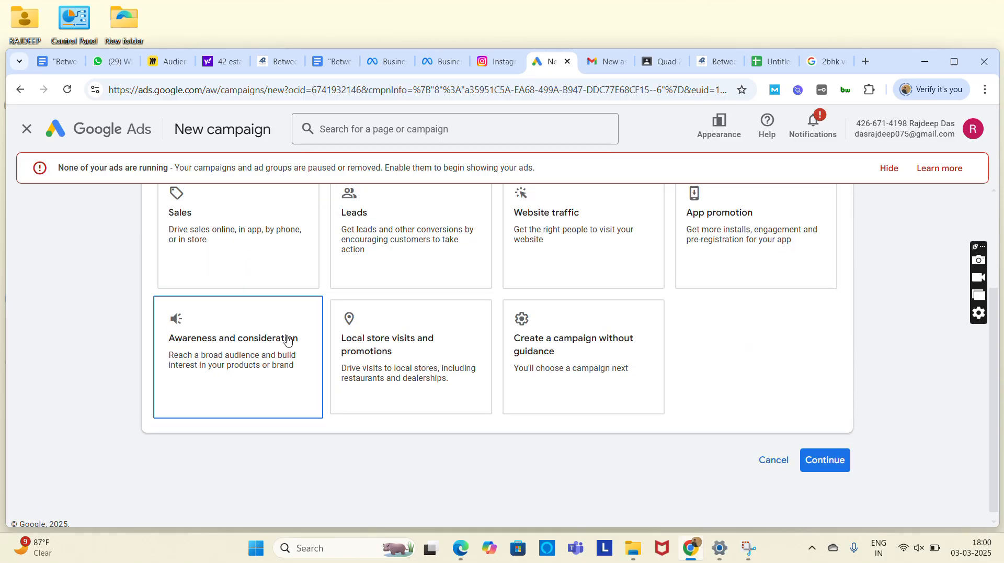
scroll(287, 341, "up", 3)
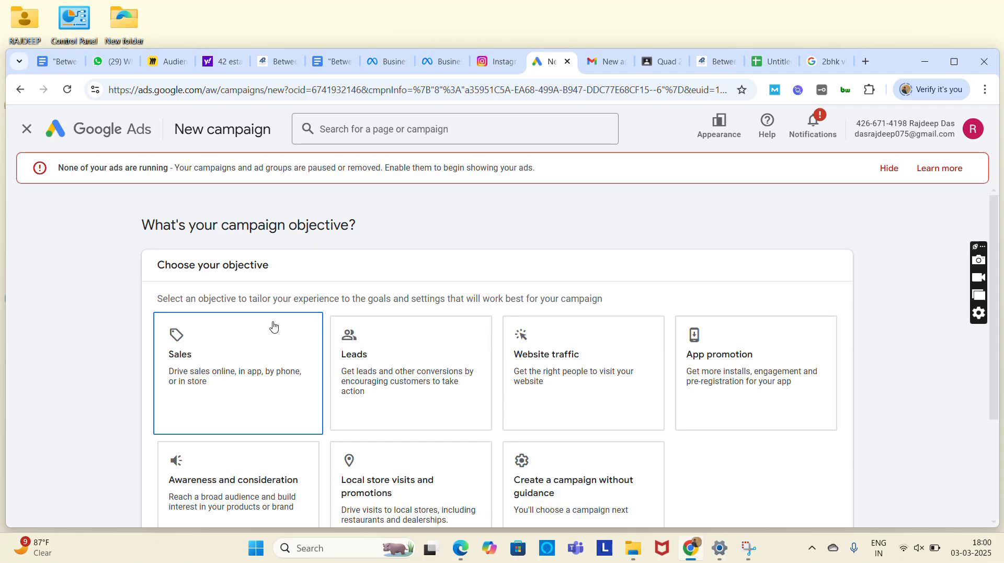
left_click(25, 130)
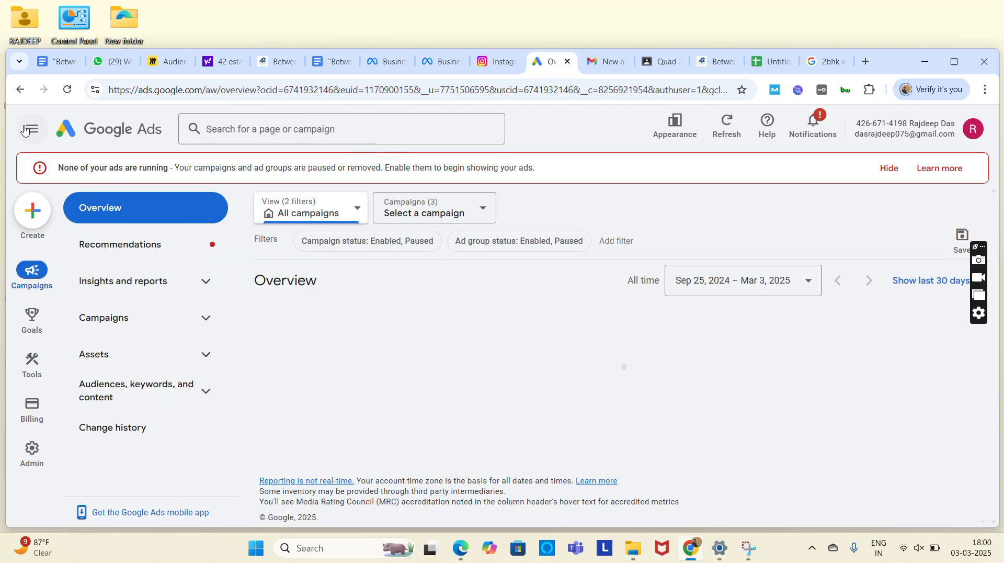
Step: Open the campaign Between-the-greens-brand awareness-mar25-may25 and examine its overview, including diagnostics, recommendations, locations and keywords
left_click(209, 328)
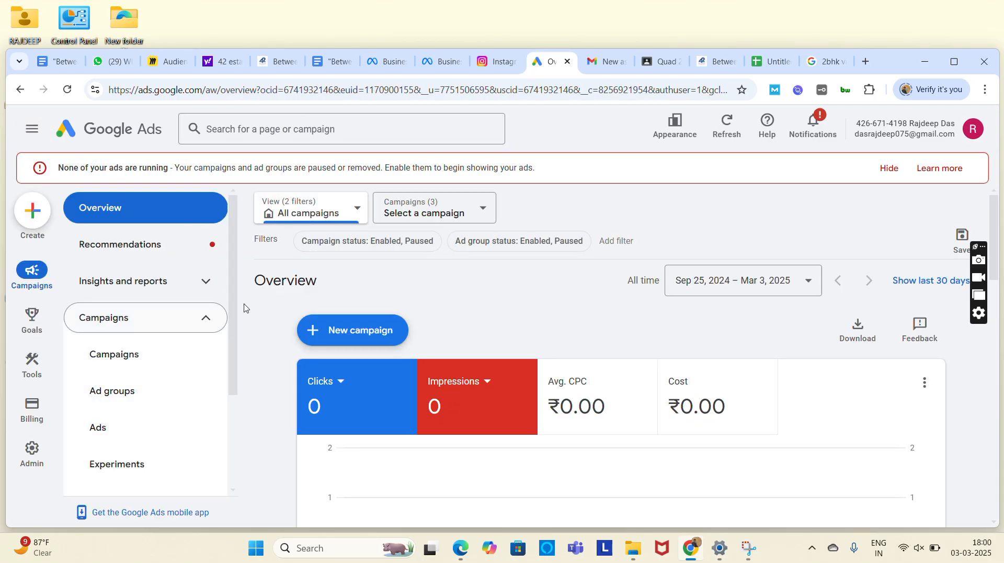
left_click(454, 227)
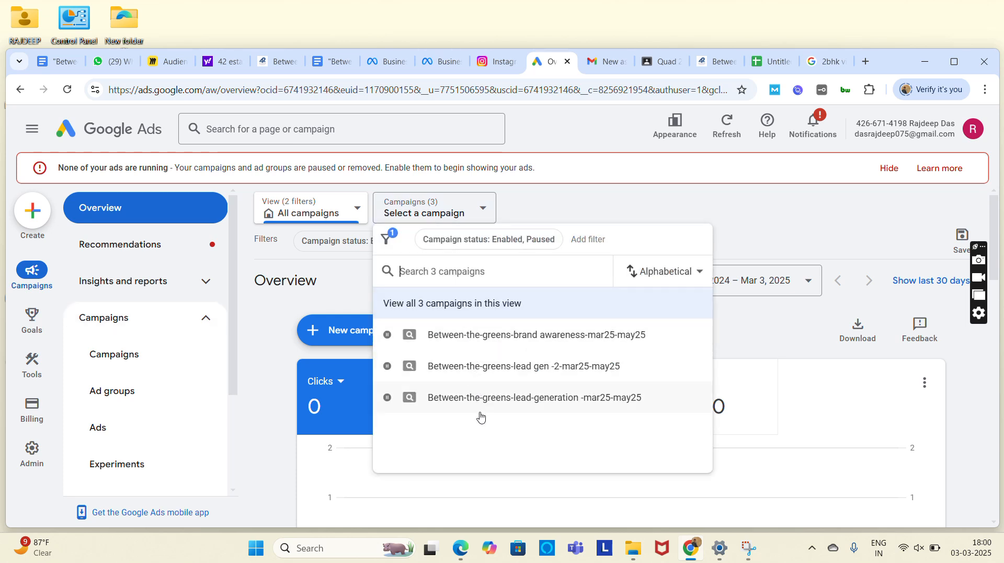
left_click(441, 336)
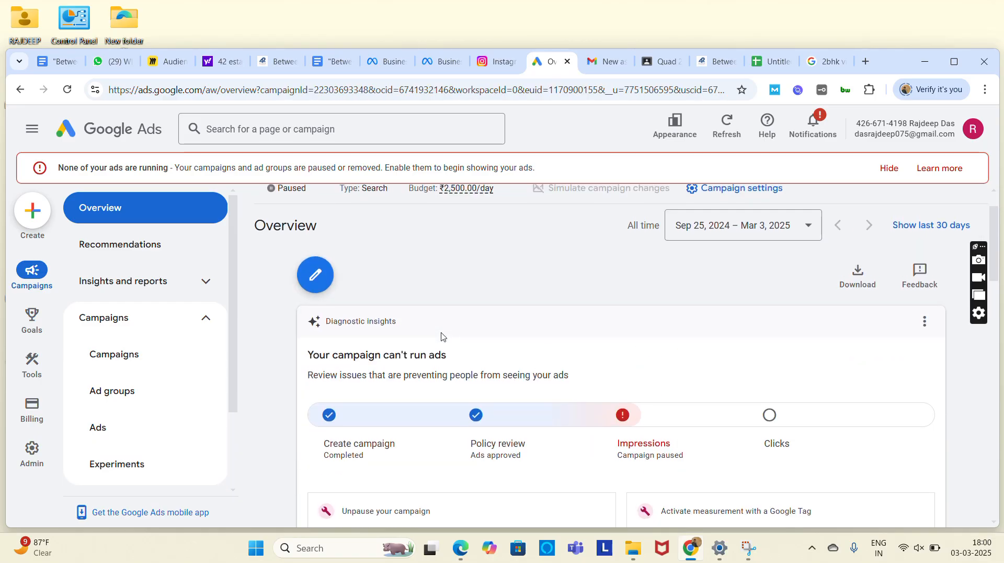
scroll(441, 337, "down", 10)
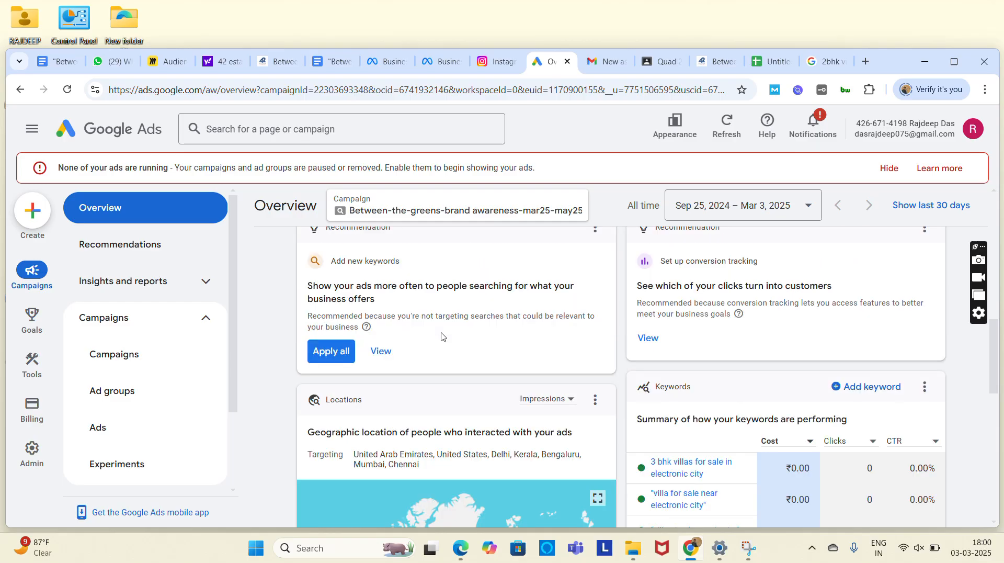
scroll(441, 337, "down", 3)
scroll(441, 337, "down", 2)
scroll(441, 337, "up", 6)
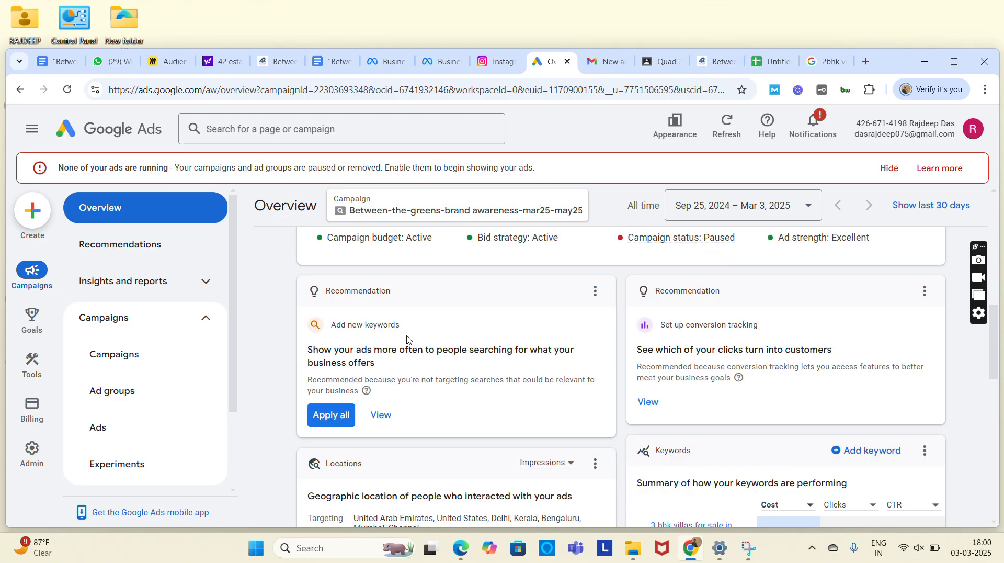
Step: Permanently remove the campaign Between-the-greens-brand awareness-mar25-may25 from the campaign list
left_click(130, 351)
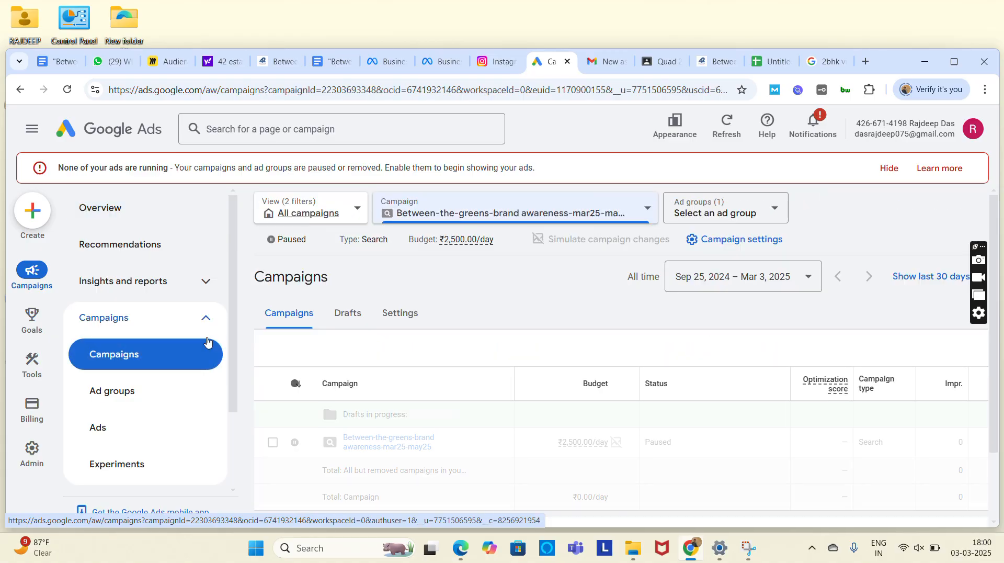
scroll(351, 381, "down", 4)
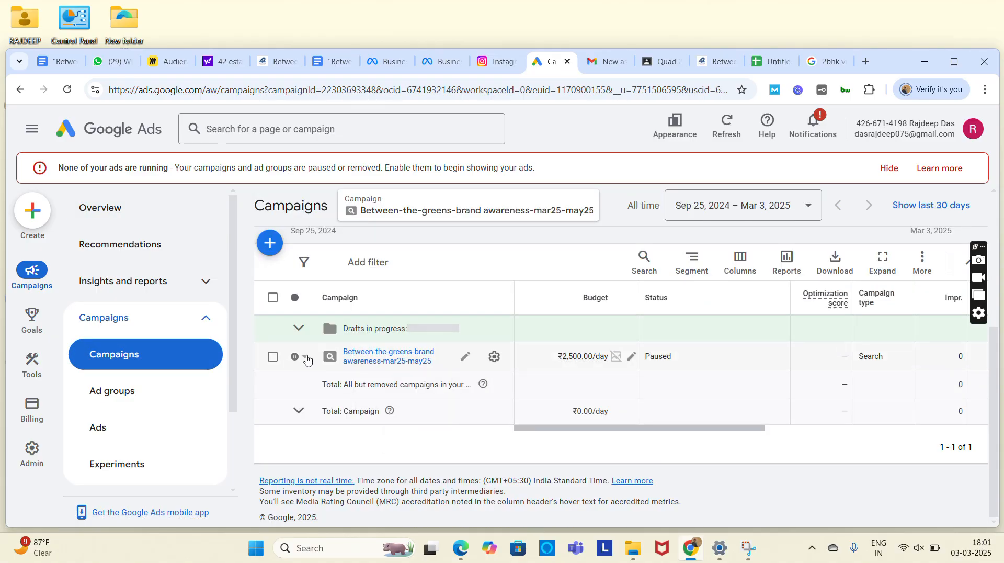
left_click(307, 358)
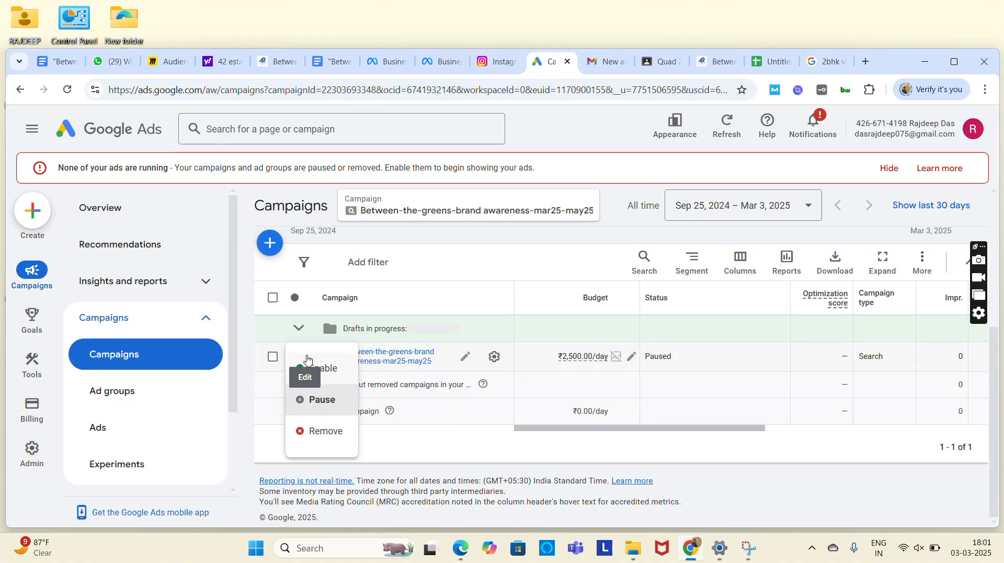
left_click(328, 432)
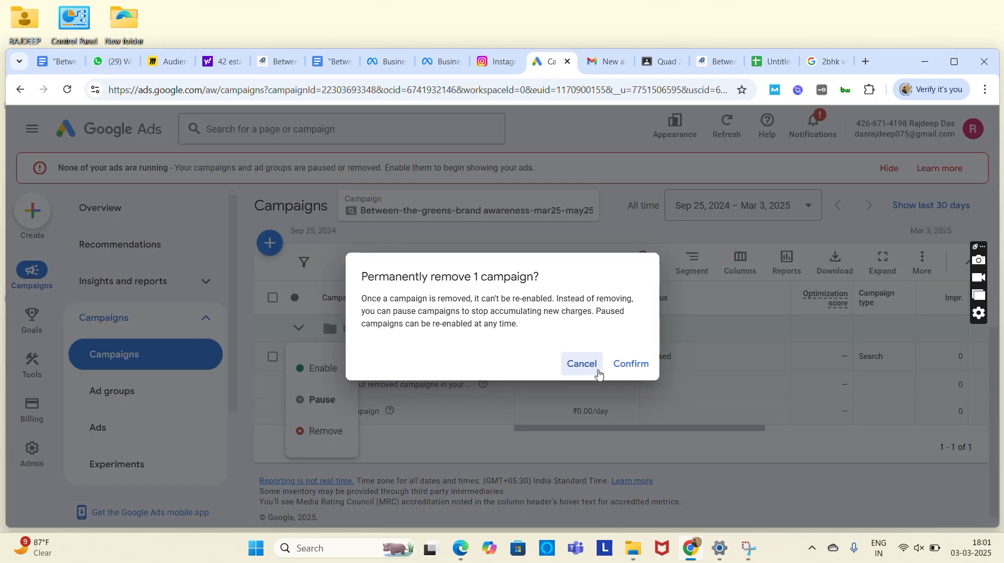
left_click(626, 368)
left_click(635, 367)
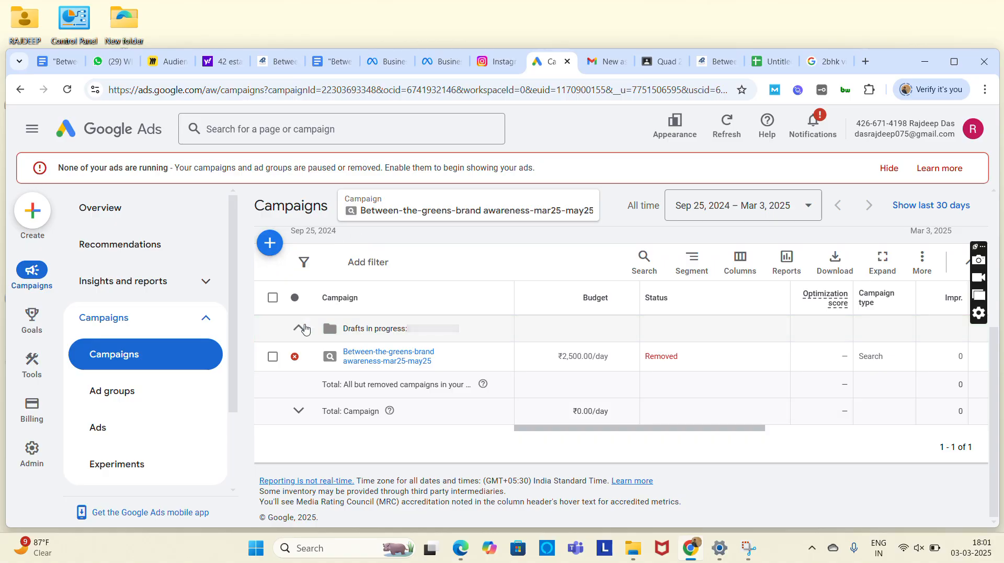
Step: Start a new campaign and choose Leads as its objective
left_click(270, 246)
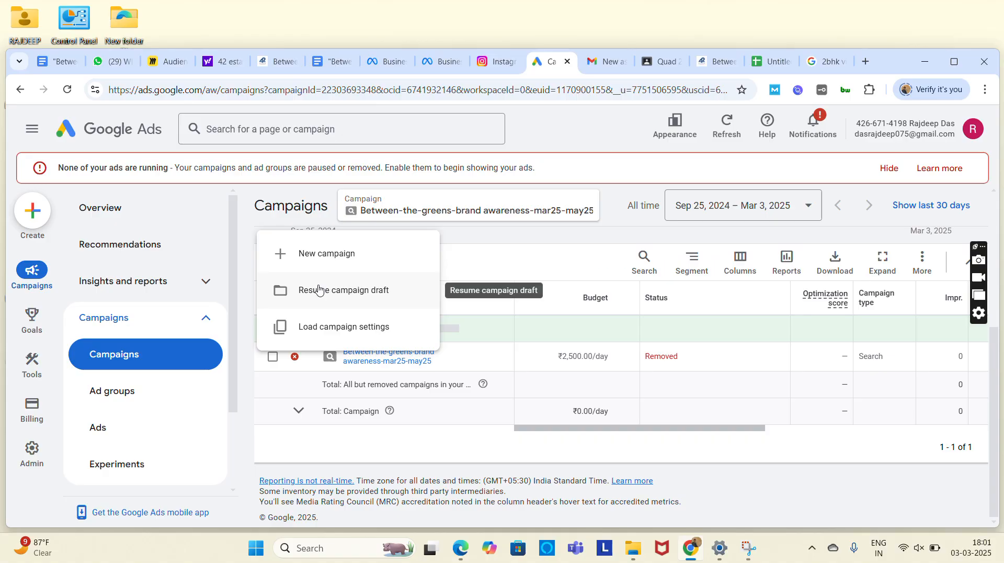
left_click(328, 260)
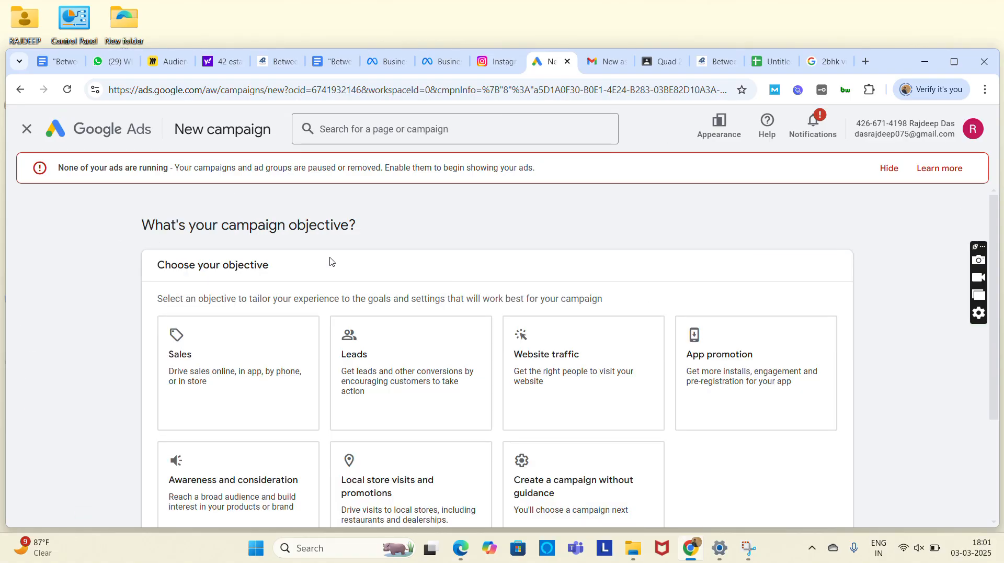
left_click(370, 349)
scroll(366, 345, "down", 4)
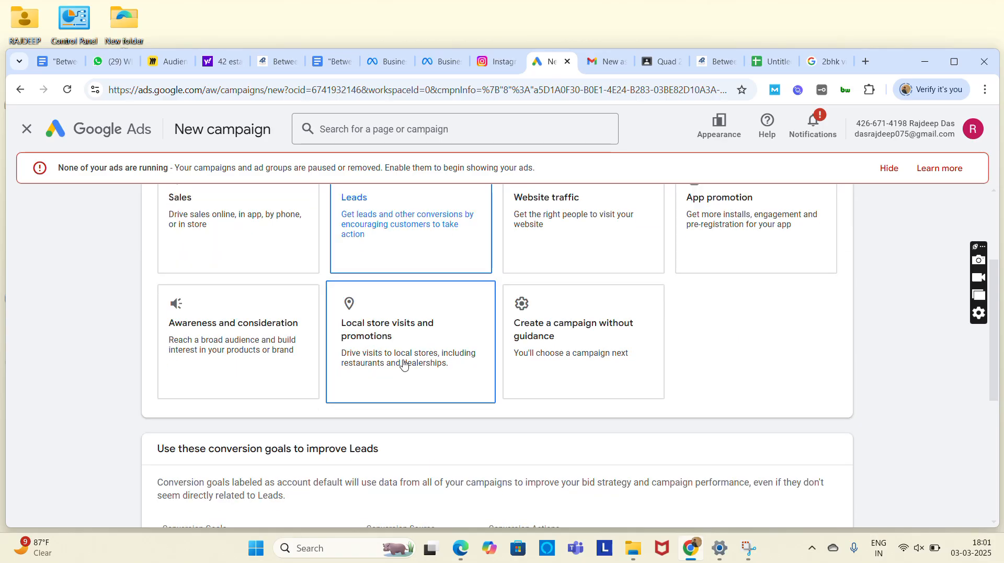
scroll(403, 363, "up", 4)
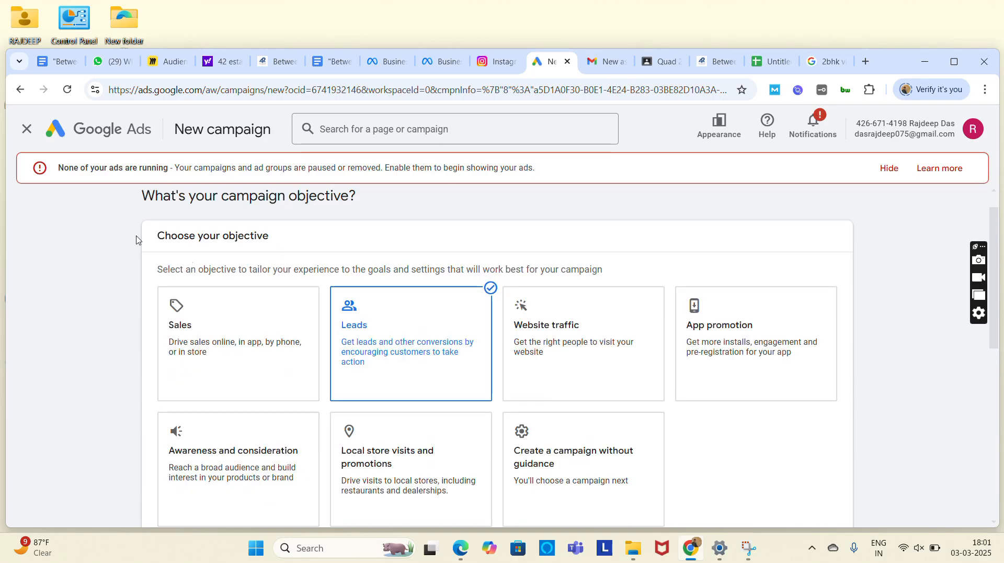
Step: Review the Leads conversion goals and the additional goal options, then continue with the account-default goals to the campaign type selection
scroll(269, 255, "down", 4)
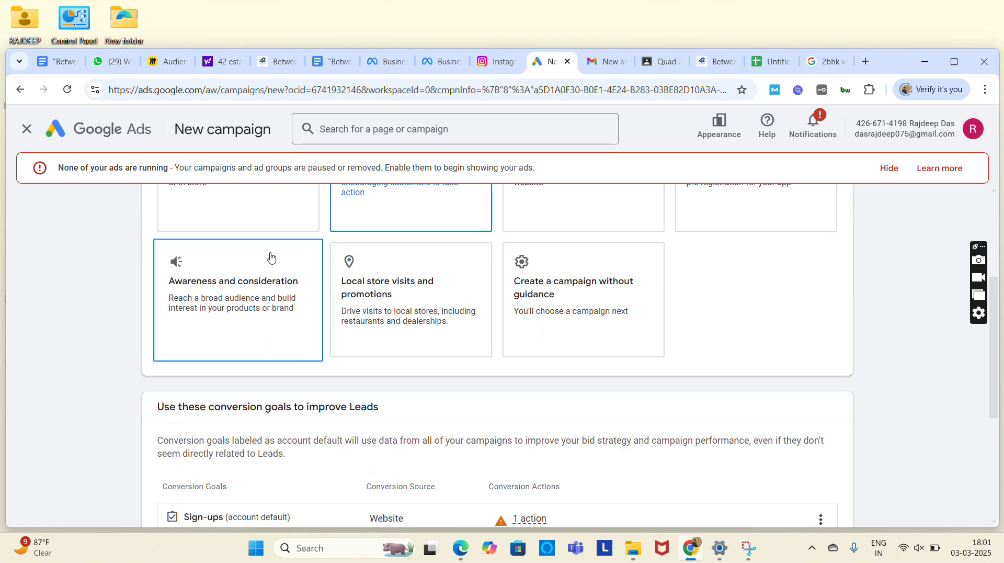
scroll(270, 257, "down", 1)
scroll(270, 257, "down", 1)
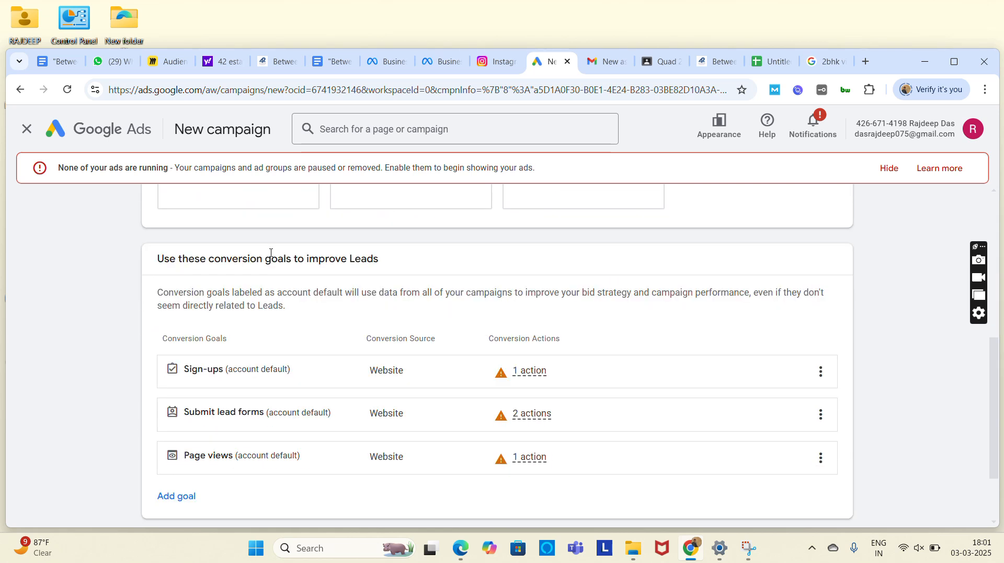
scroll(295, 283, "down", 1)
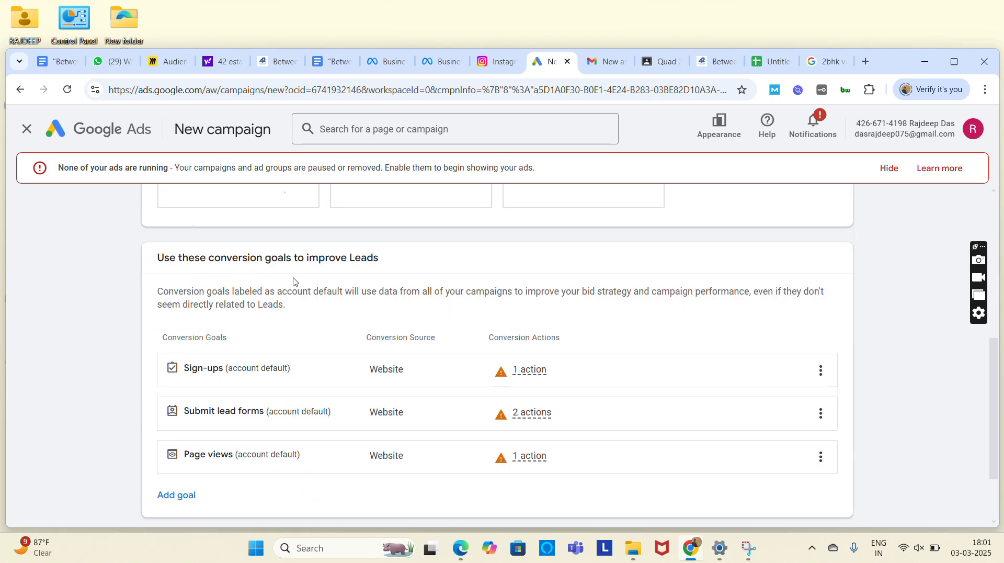
scroll(293, 281, "down", 1)
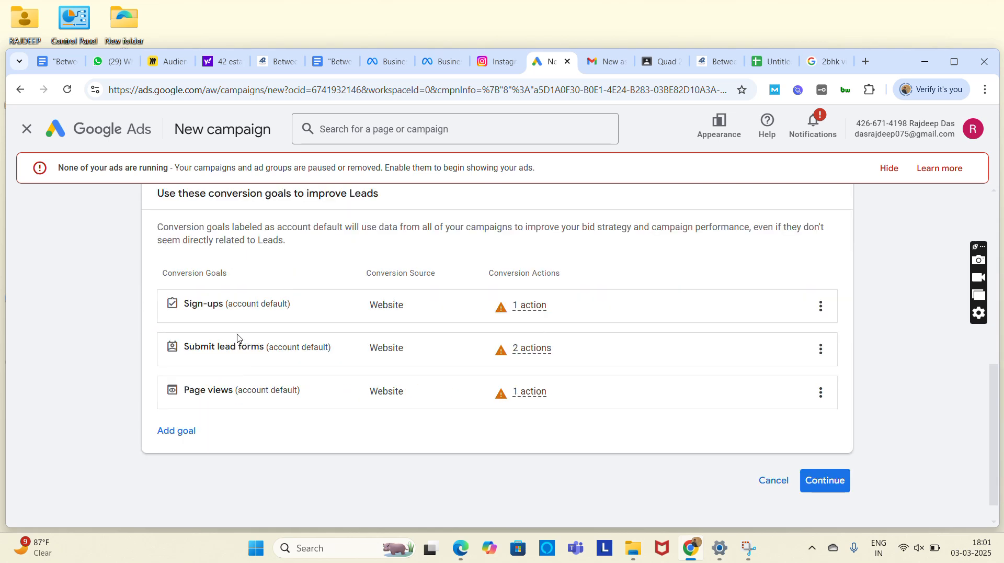
left_click(193, 439)
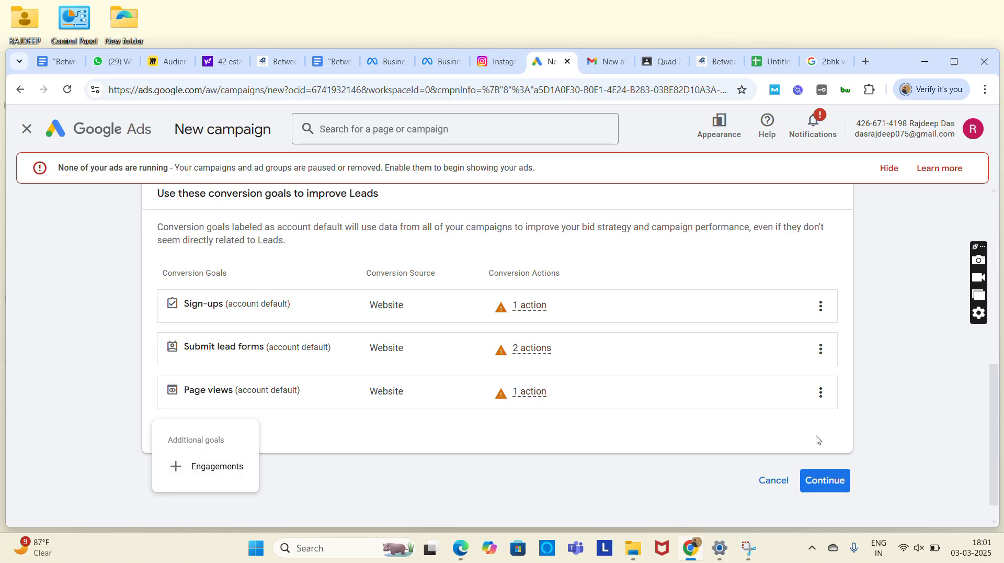
left_click(822, 480)
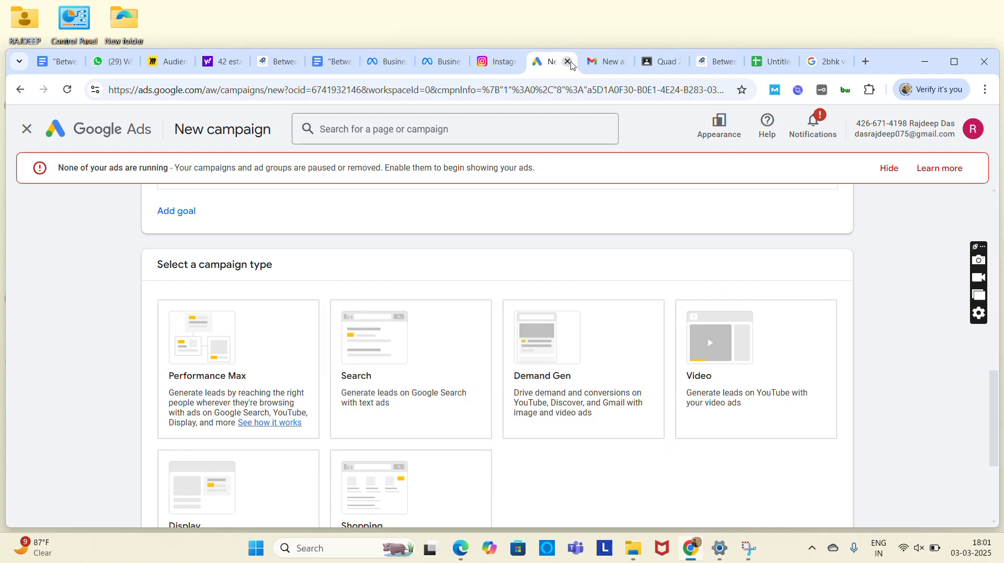
Step: Consult the Paid Search Assignment PDF and highlight "Google Ads (Search)" in its instructions
left_click(651, 61)
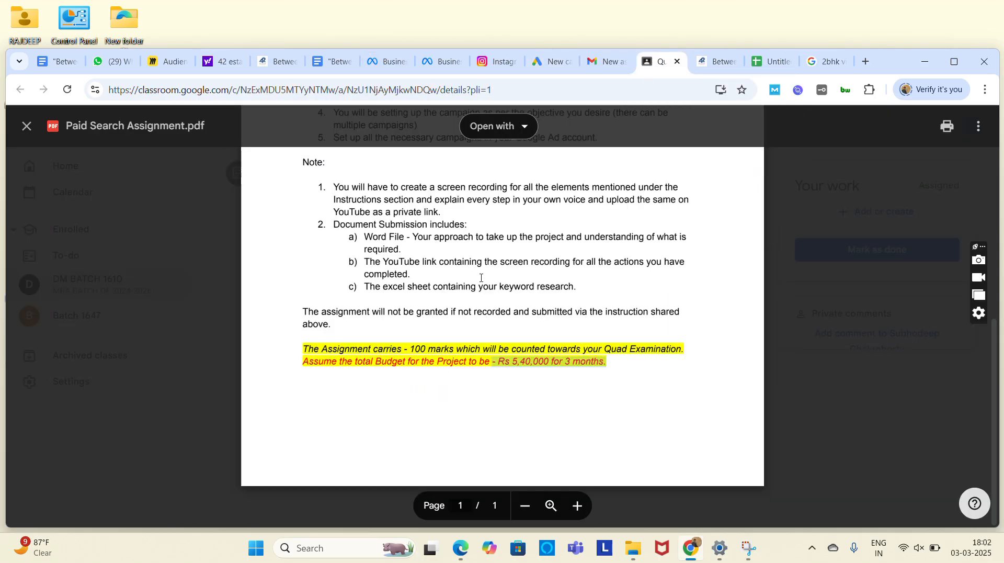
scroll(481, 277, "up", 4)
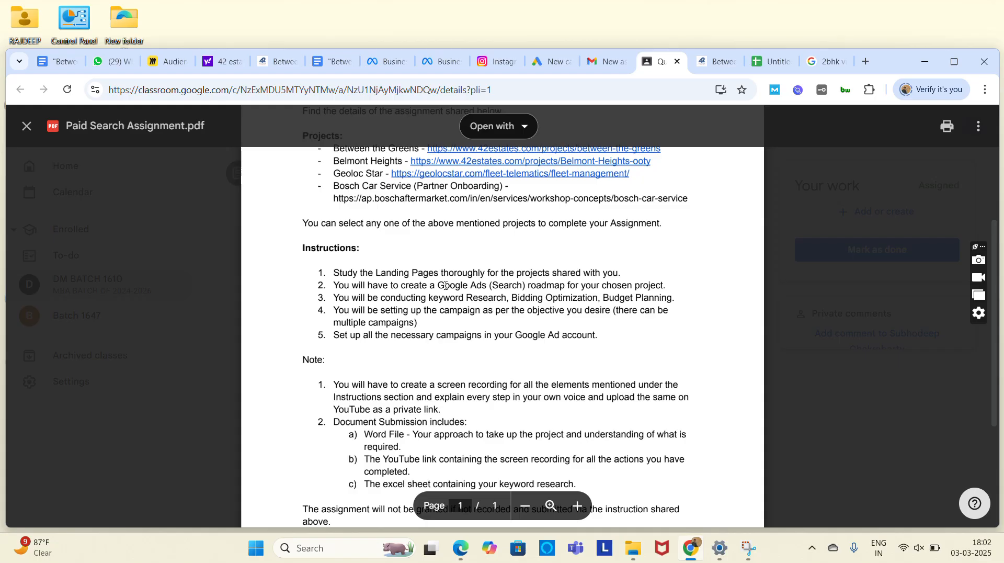
left_click_drag(438, 286, 526, 286)
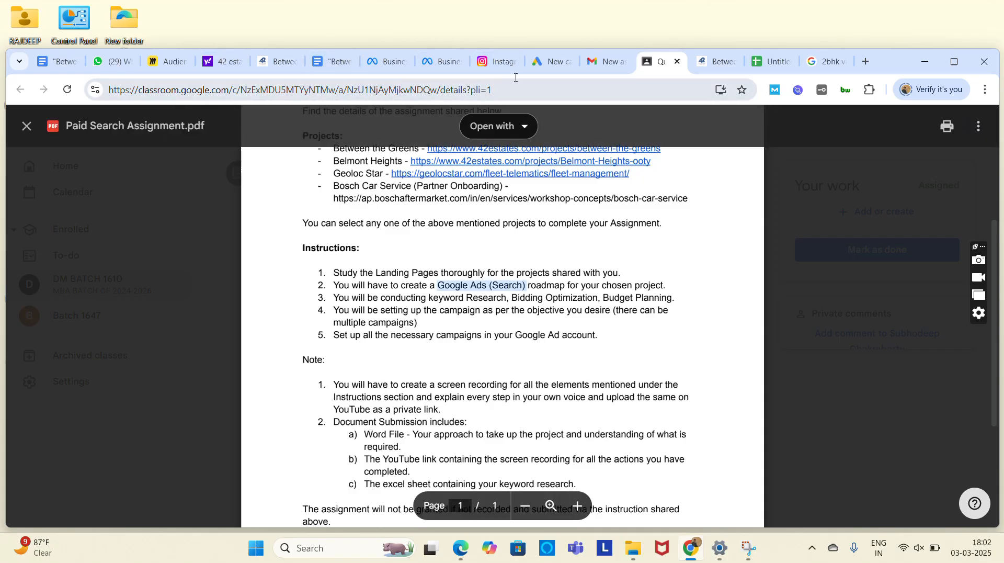
Step: Return to the new campaign and choose Search as the campaign type
left_click(565, 59)
left_click(419, 354)
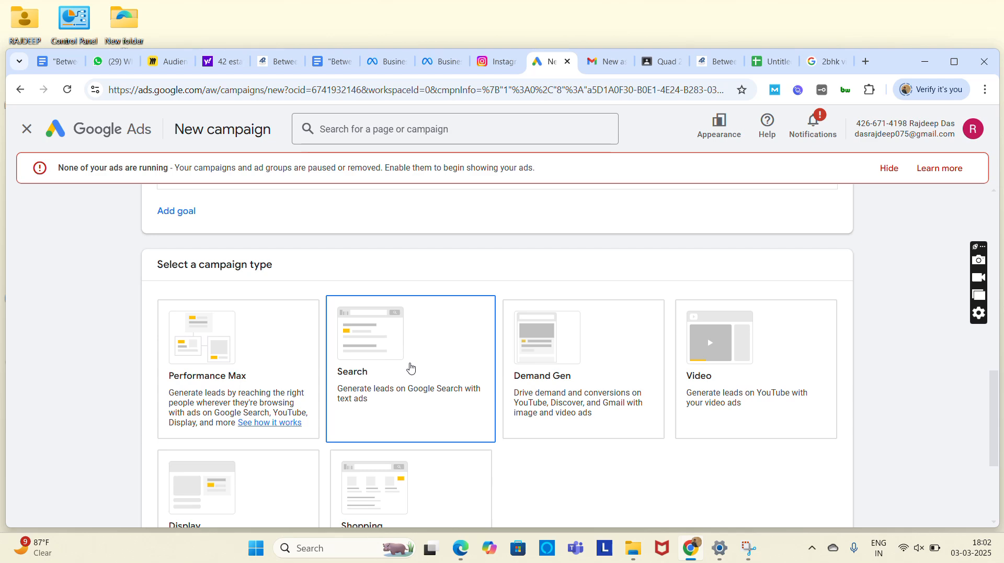
scroll(410, 367, "down", 3)
scroll(410, 367, "up", 1)
scroll(405, 319, "up", 1)
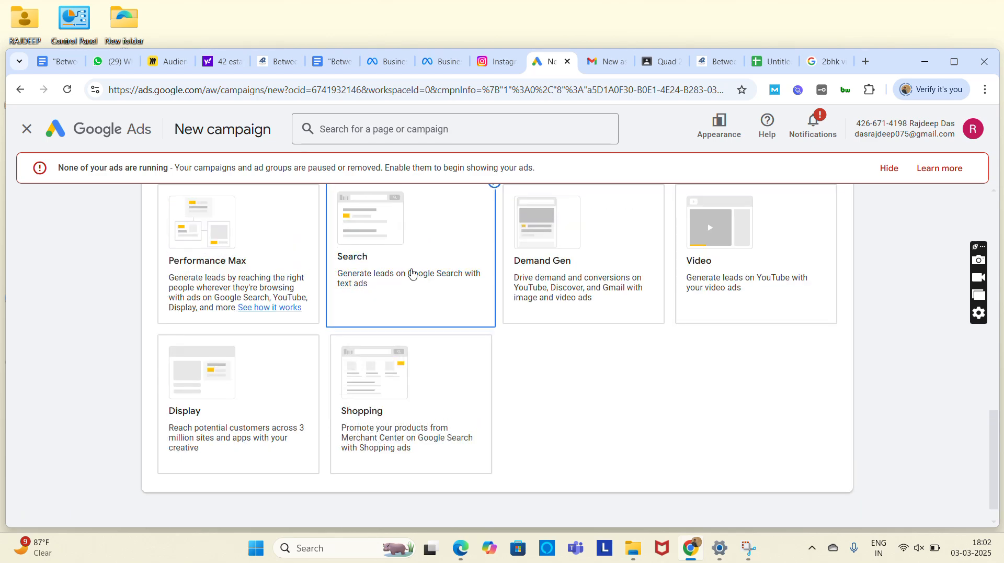
left_click(413, 274)
left_click(428, 213)
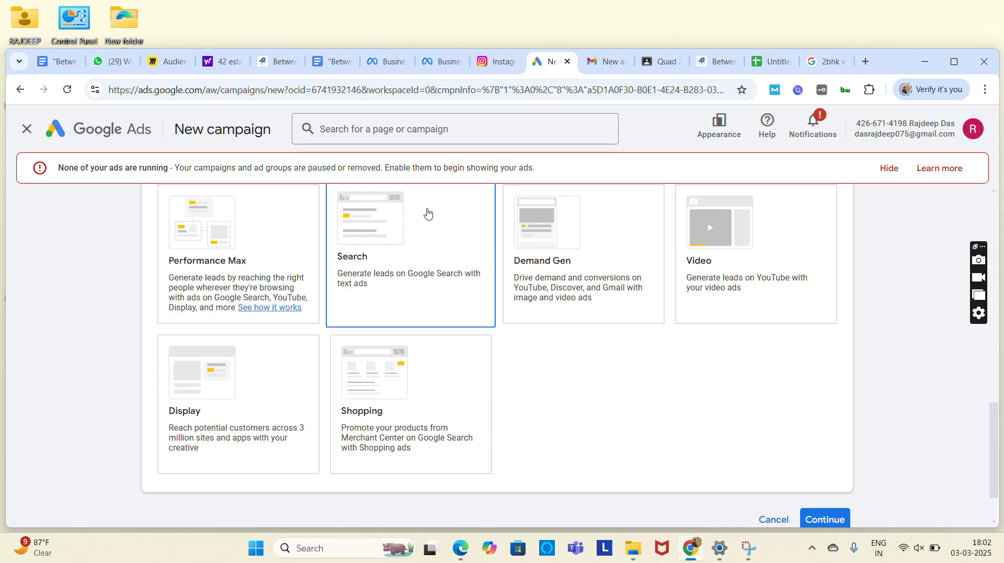
scroll(713, 392, "down", 4)
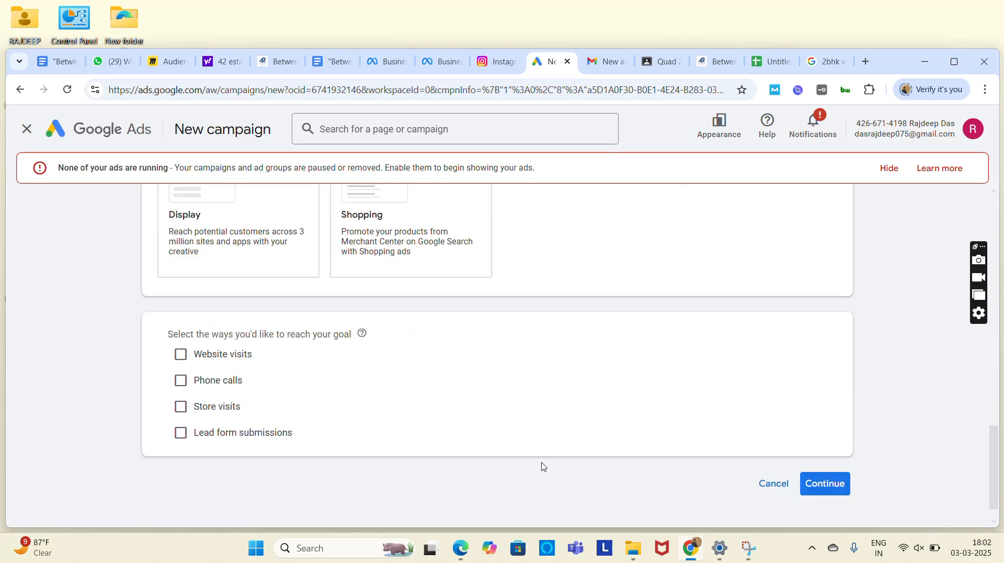
left_click(180, 354)
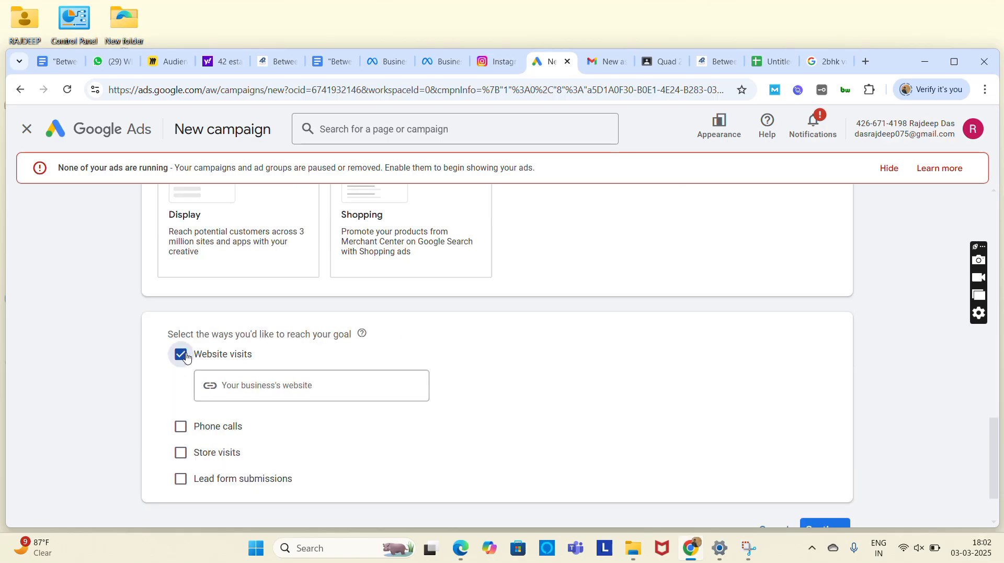
left_click(282, 391)
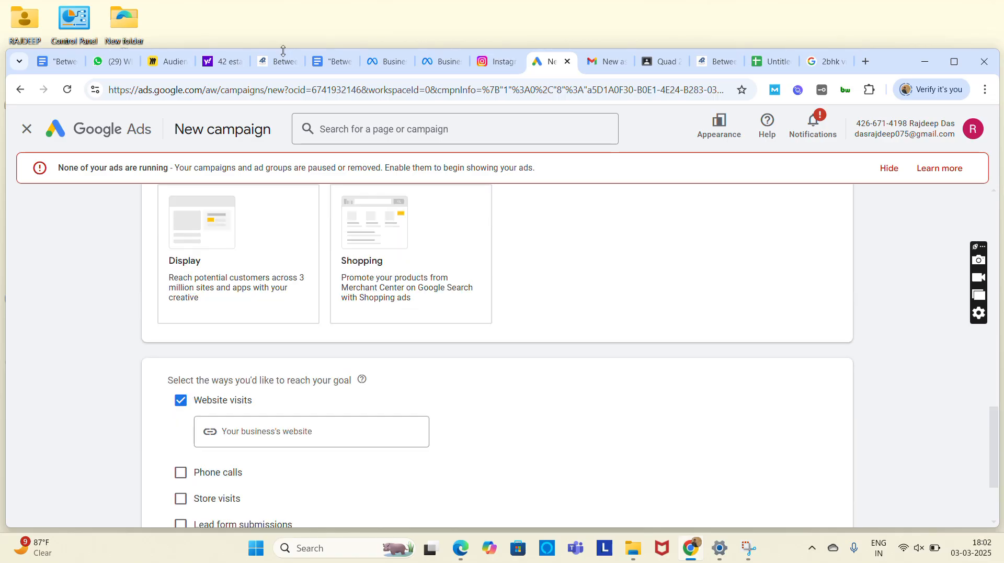
left_click(277, 61)
key("ctrl+c")
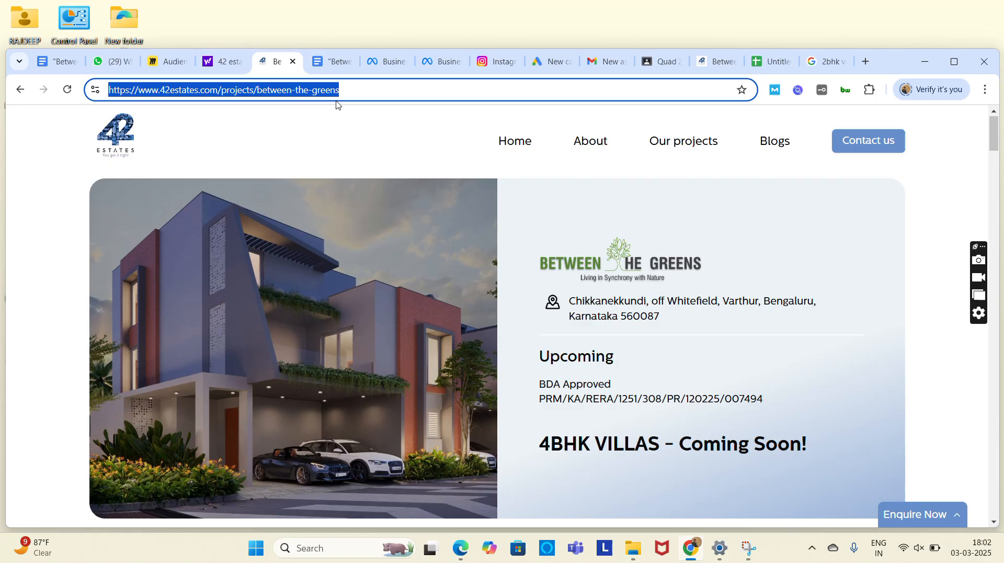
left_click(539, 70)
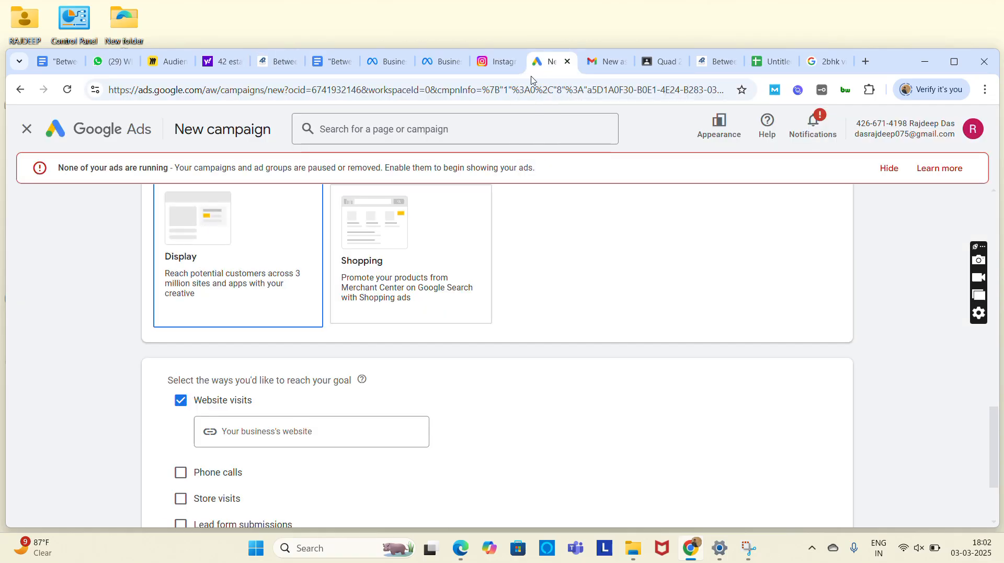
left_click(269, 429)
key("ctrl+v")
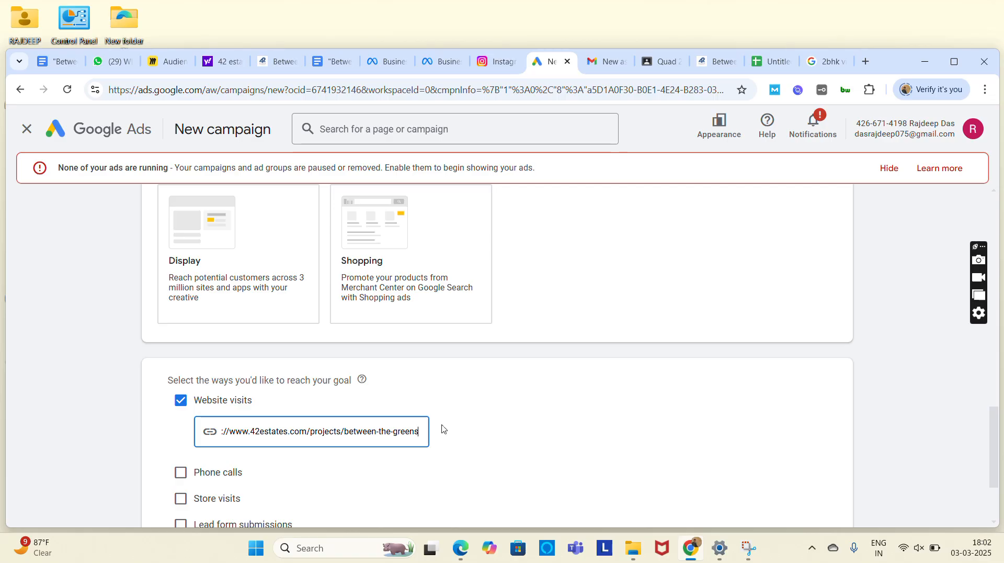
scroll(443, 429, "down", 2)
left_click(825, 458)
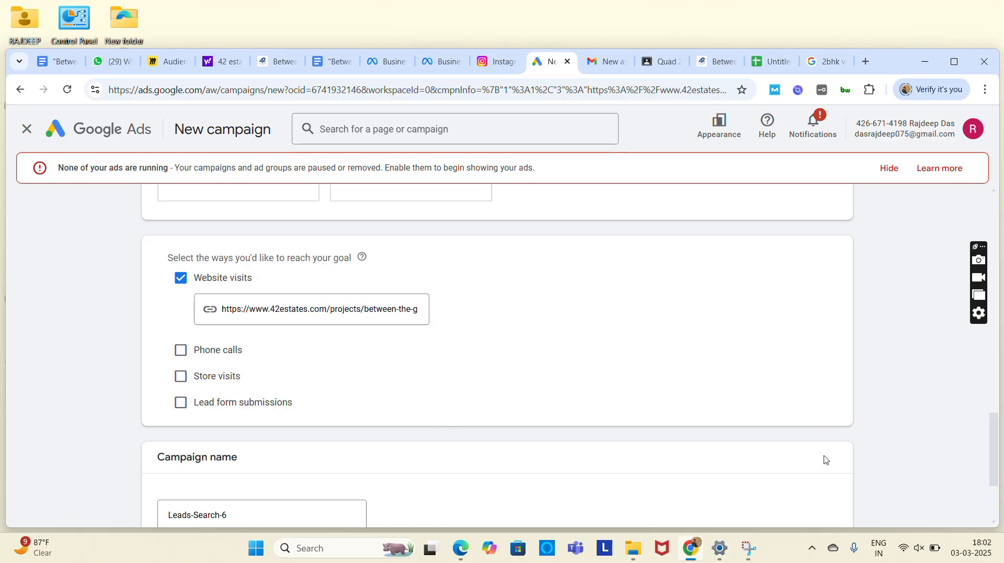
Step: Name the campaign Lead-generation-between-the-green-2mar25-2jun25 and start it as new instead of finishing a saved draft
scroll(485, 430, "down", 2)
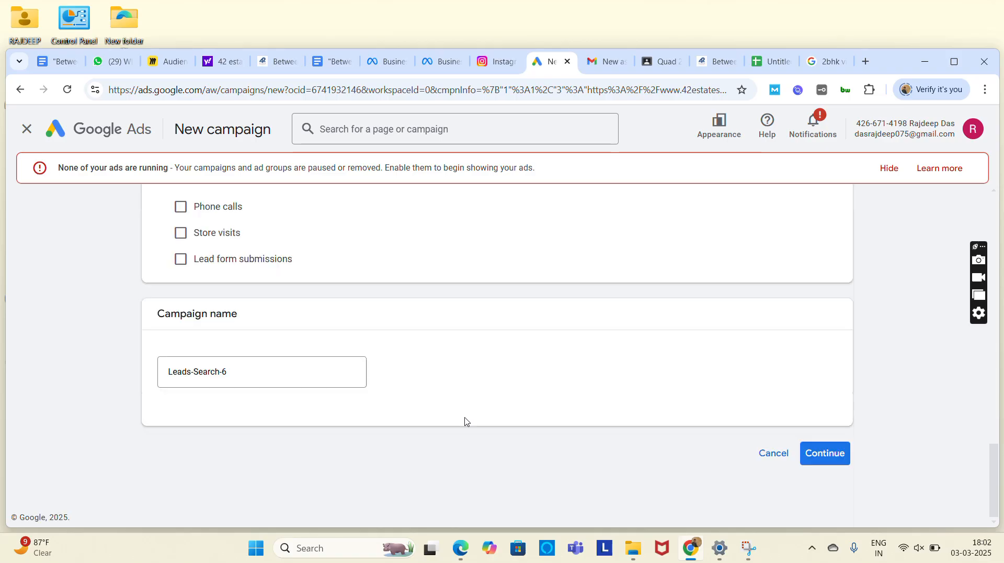
left_click(234, 371)
key("BackSpace")
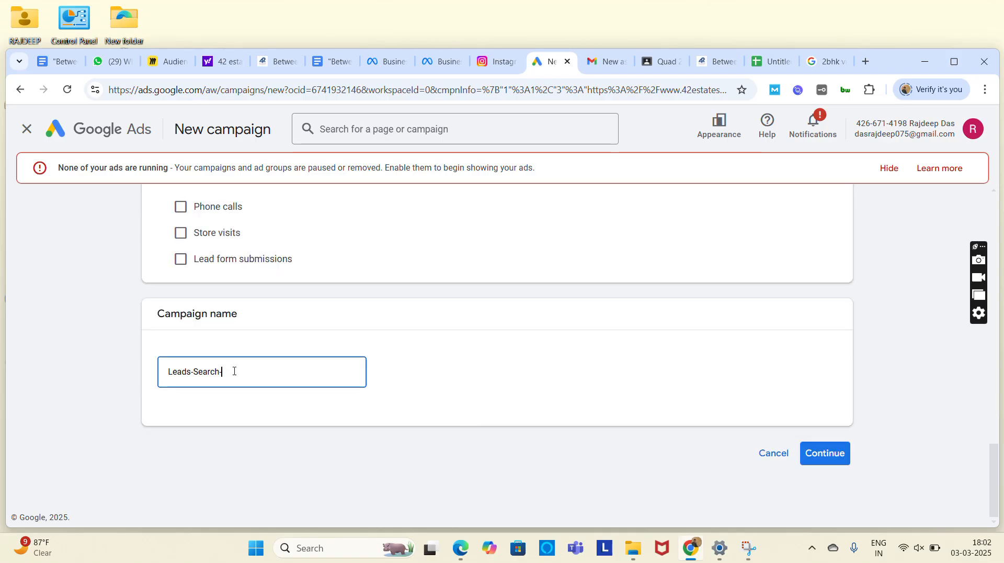
key("BackSpace")
key("BackSpace")
key("BackSpace")
key("BackSpace")
key("BackSpace")
key("BackSpace")
key("BackSpace")
key("BackSpace")
key("BackSpace")
key("BackSpace")
key("BackSpace")
key("BackSpace")
key("BackSpace")
type("Le")
type("d")
type("ads")
key("BackSpace")
key("BackSpace")
key("BackSpace")
key("BackSpace")
type("ad")
key("BackSpace")
key("BackSpace")
type("-generation-between the g")
key("BackSpace")
key("BackSpace")
key("BackSpace")
key("BackSpace")
type("he-green")
type("-2ma")
type("r24")
type("=5")
key("BackSpace")
key("BackSpace")
key("BackSpace")
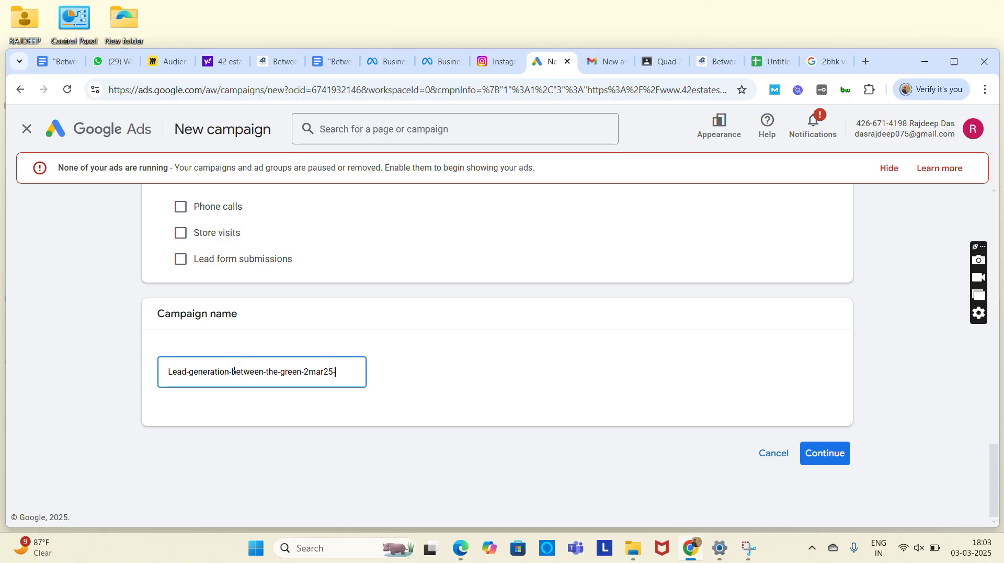
type("5-2jun25")
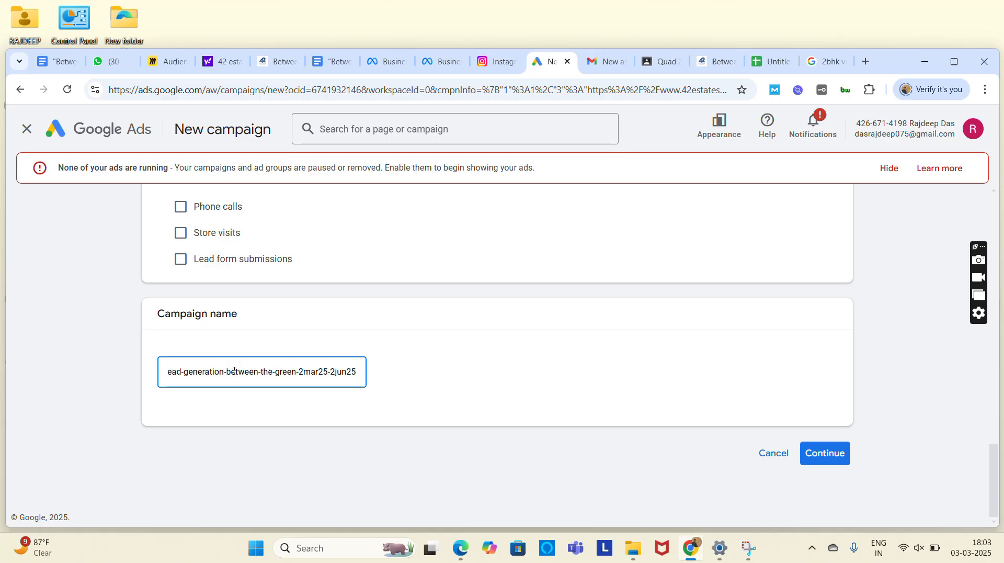
scroll(208, 372, "left", 1)
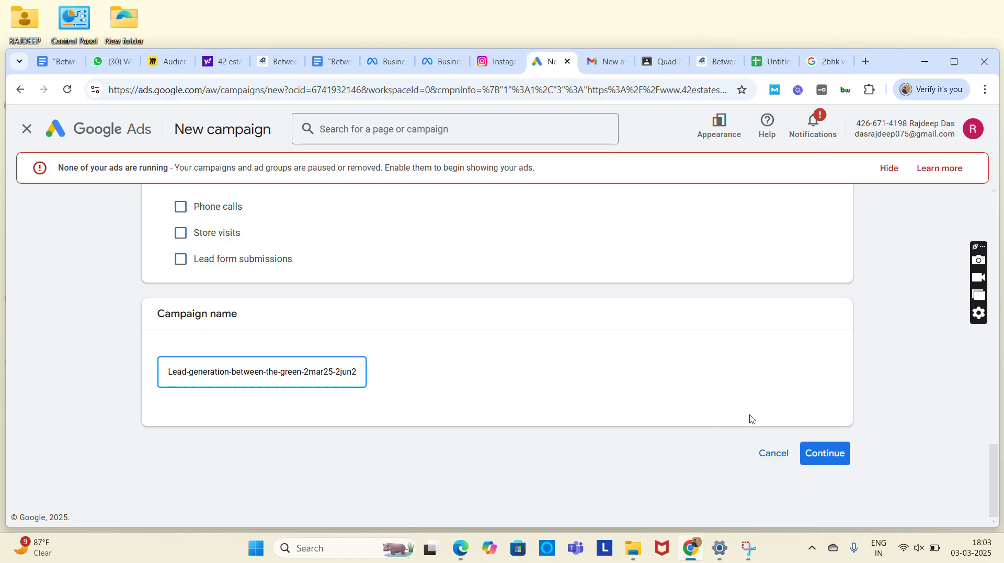
left_click(830, 456)
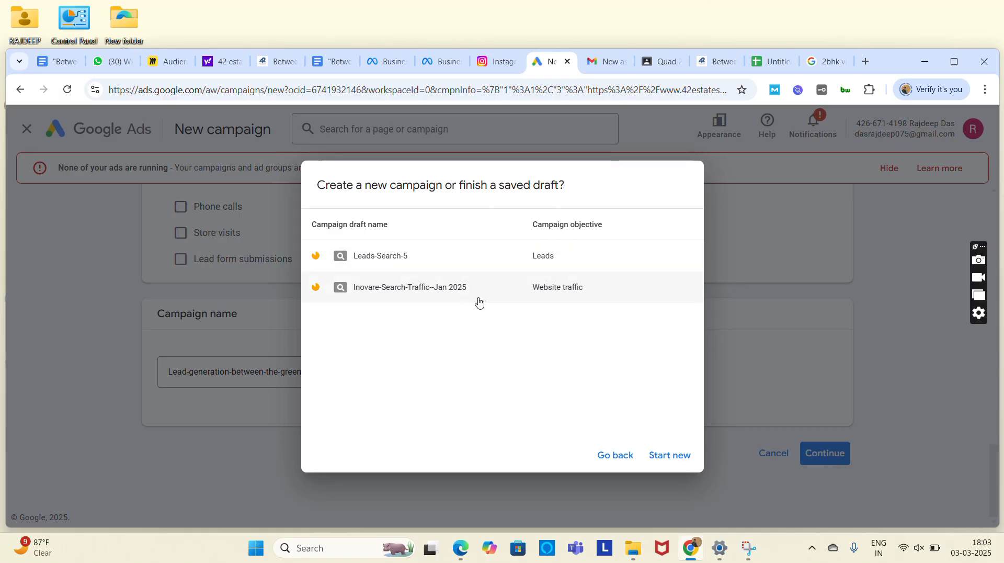
left_click(663, 456)
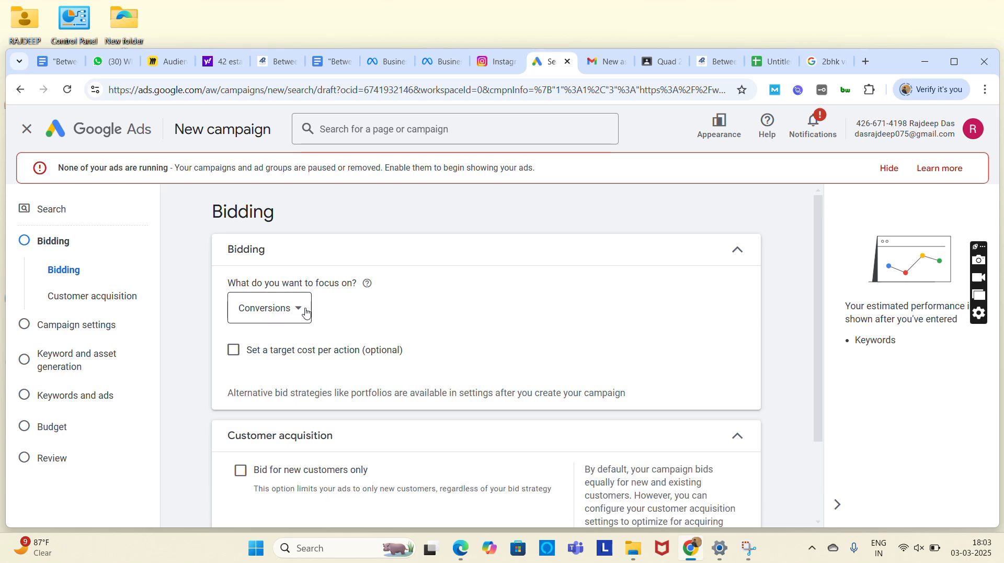
Step: Keep Conversions as the bidding focus without a target cost per action or new-customer bidding, and continue to the campaign settings
scroll(306, 313, "down", 2)
scroll(302, 309, "up", 1)
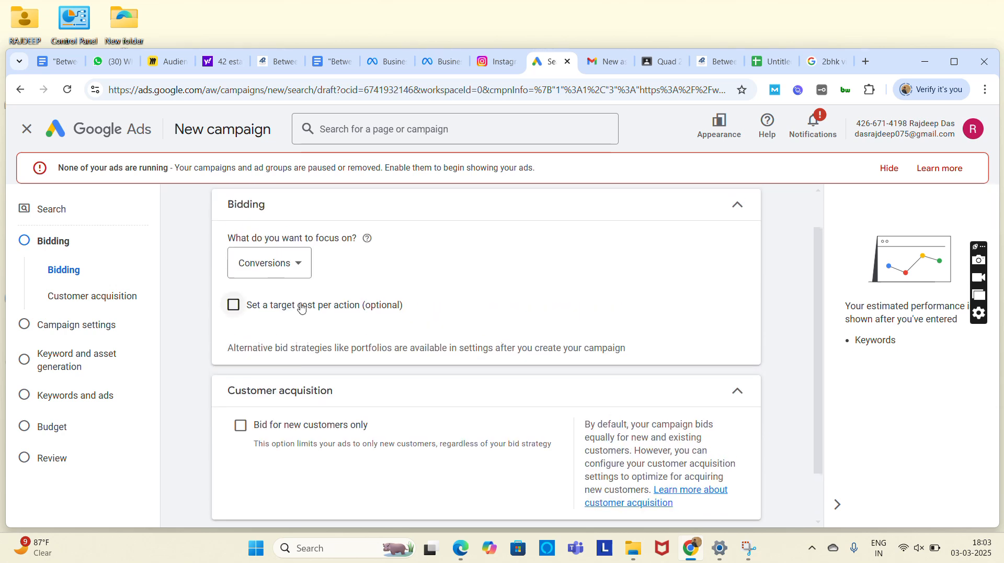
left_click(302, 271)
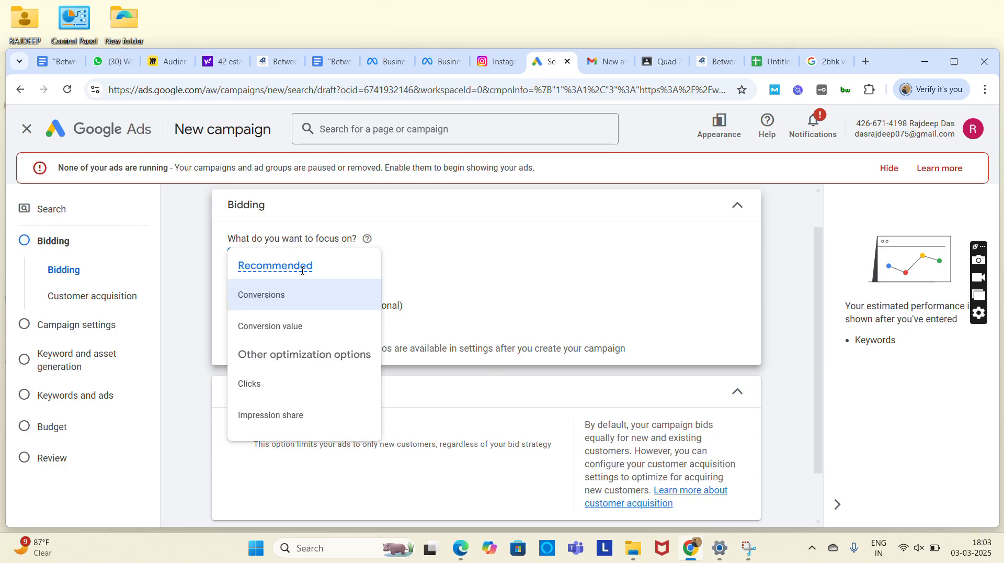
left_click(297, 299)
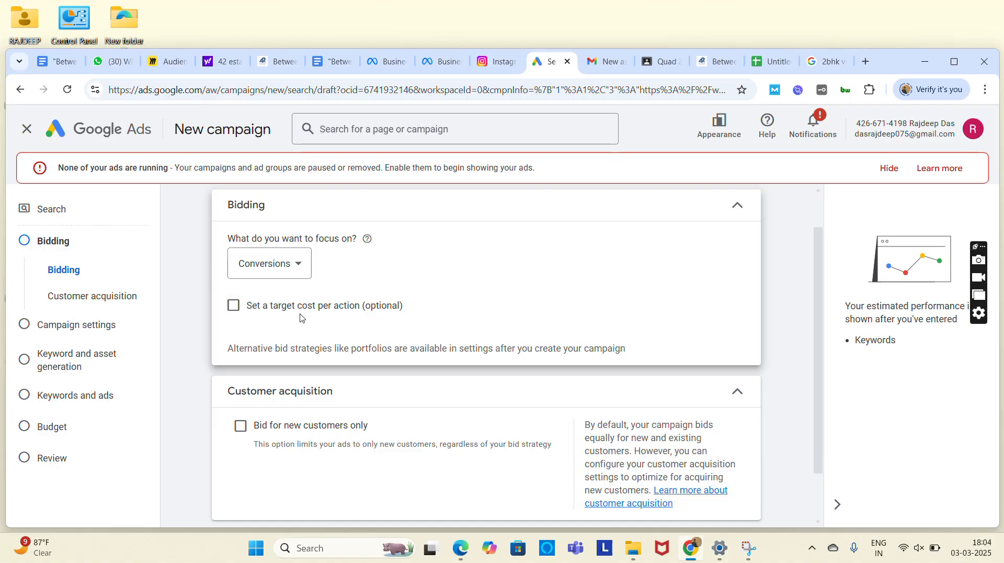
scroll(301, 317, "down", 2)
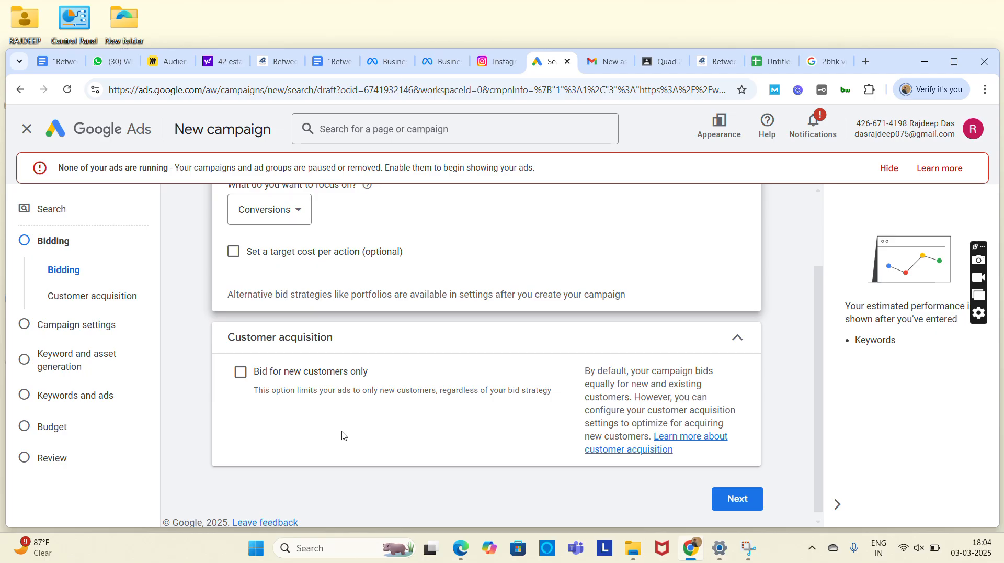
left_click(731, 495)
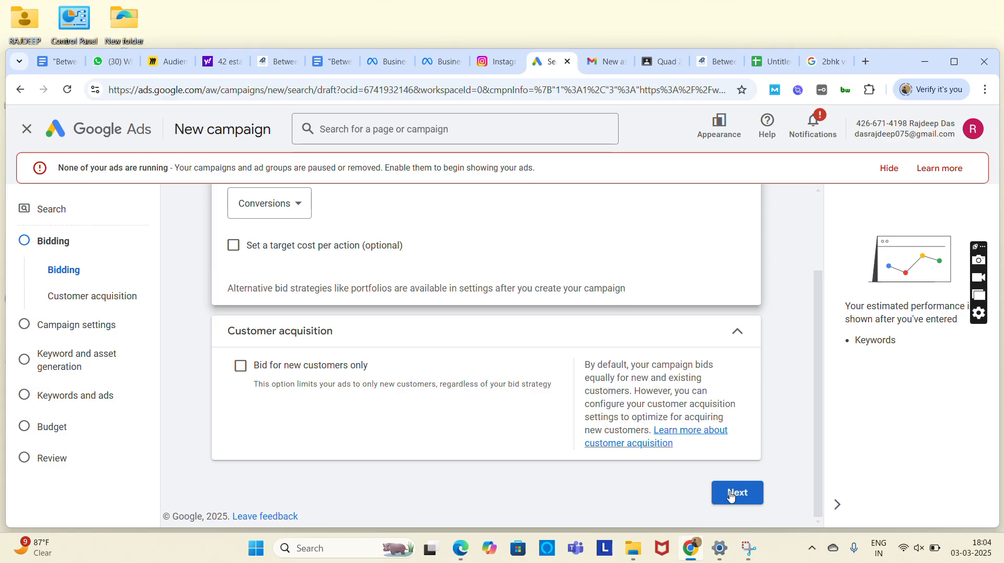
Step: Exclude the Google Display Network from the campaign's networks and go on to the Locations settings
scroll(487, 374, "down", 1)
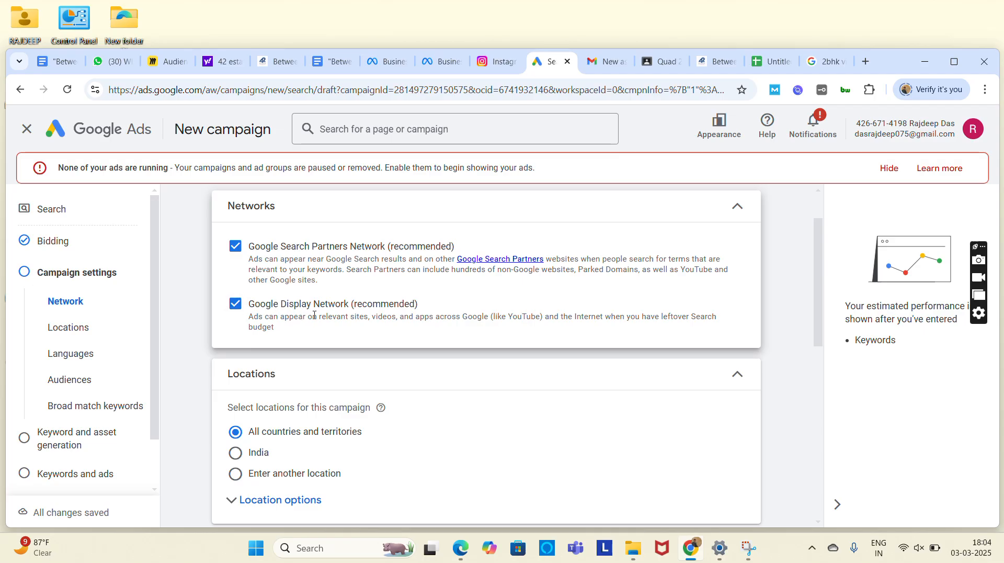
left_click(236, 306)
scroll(317, 338, "down", 1)
scroll(315, 338, "down", 3)
scroll(315, 338, "down", 1)
scroll(316, 338, "up", 2)
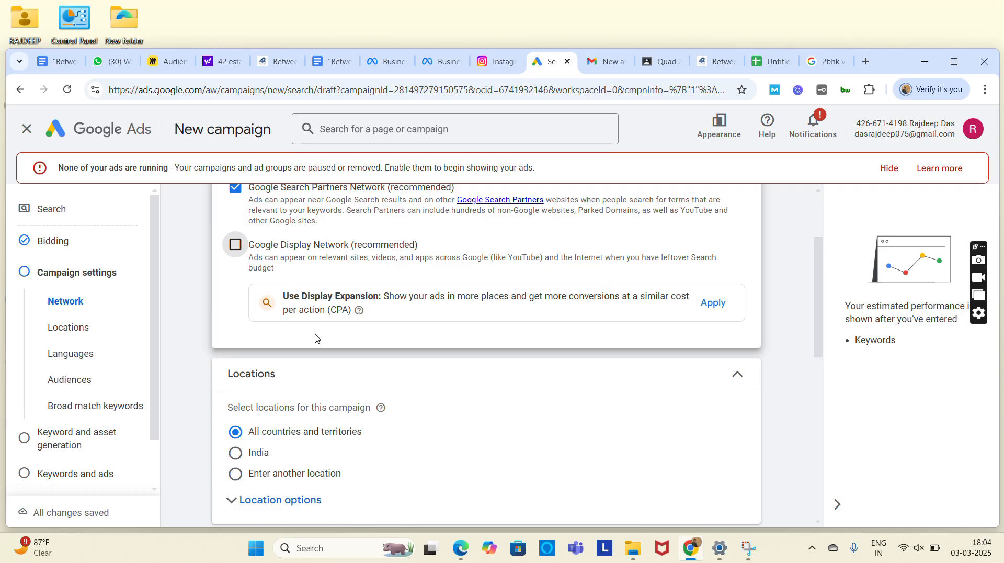
scroll(315, 338, "down", 2)
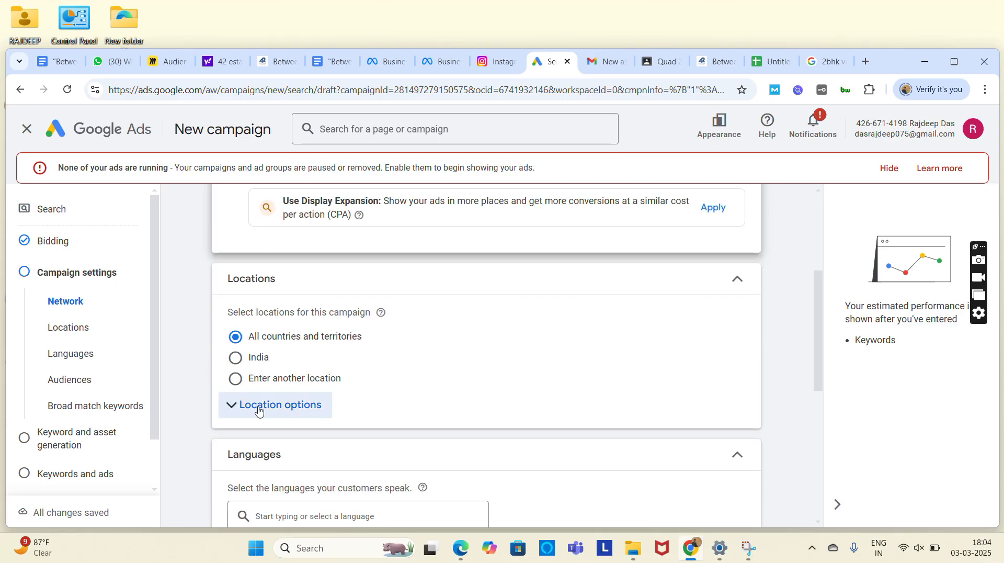
scroll(258, 411, "down", 1)
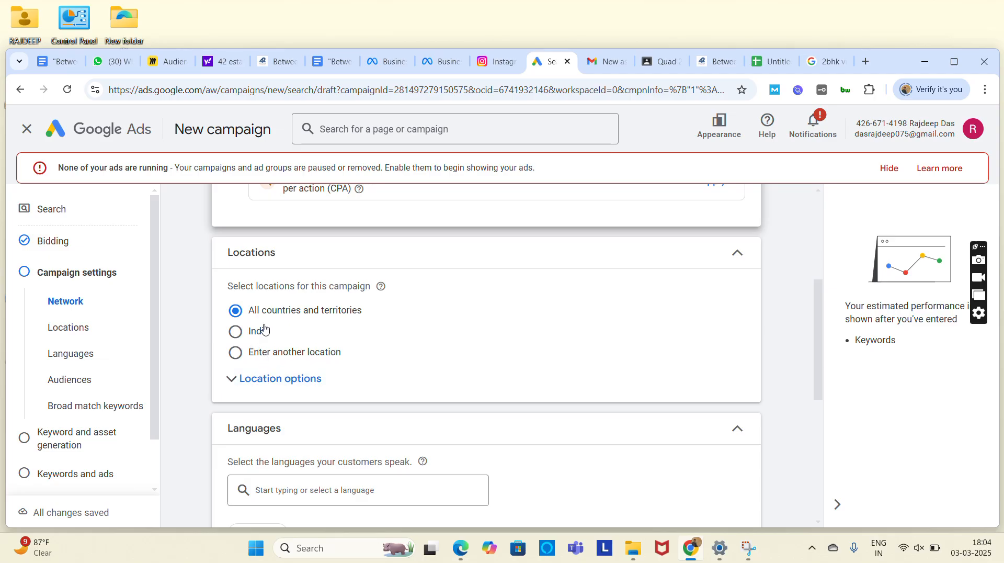
Step: Set the campaign locations to Enter another location and check the target audience locations in the Between The Greens plan document
left_click(236, 332)
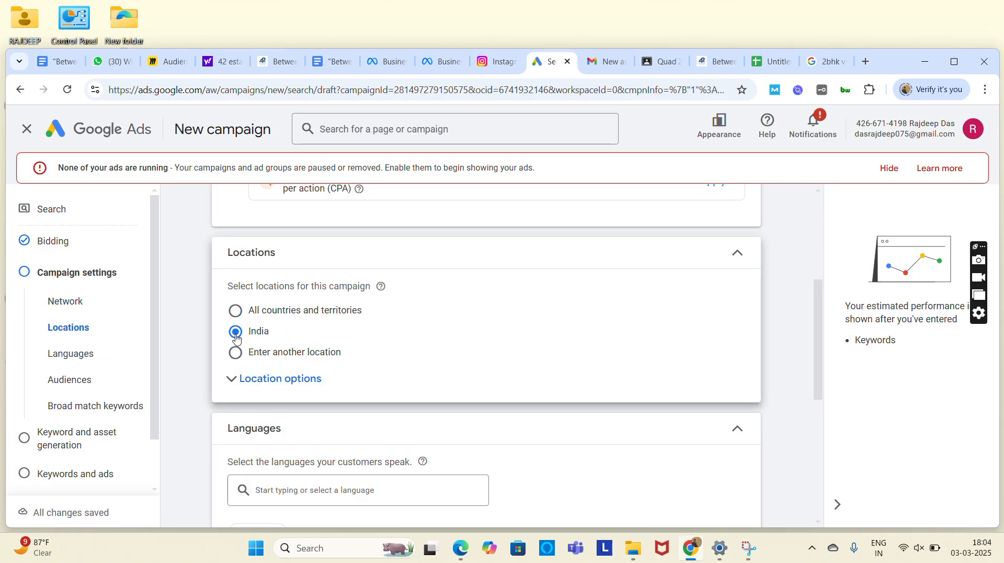
left_click(294, 356)
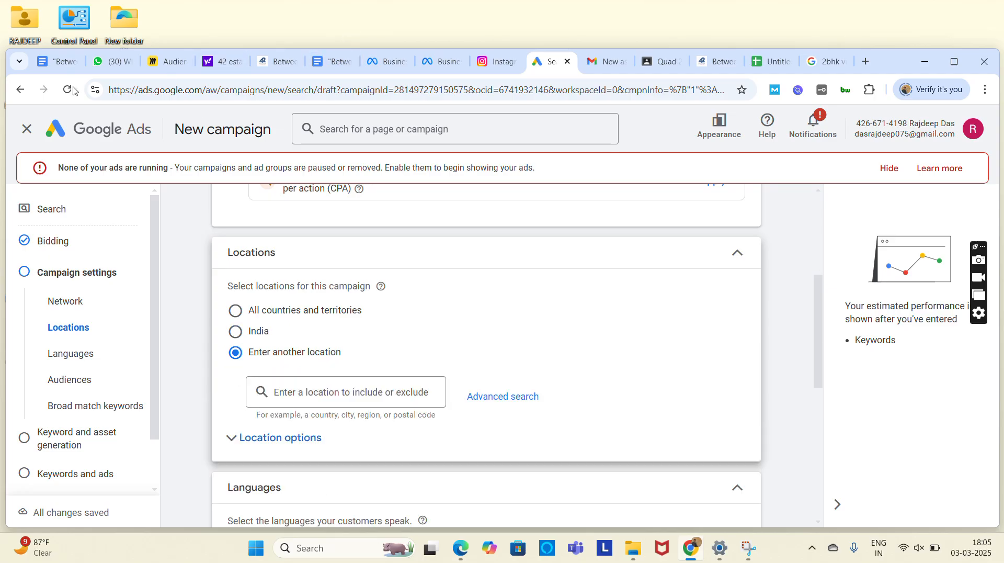
left_click(59, 62)
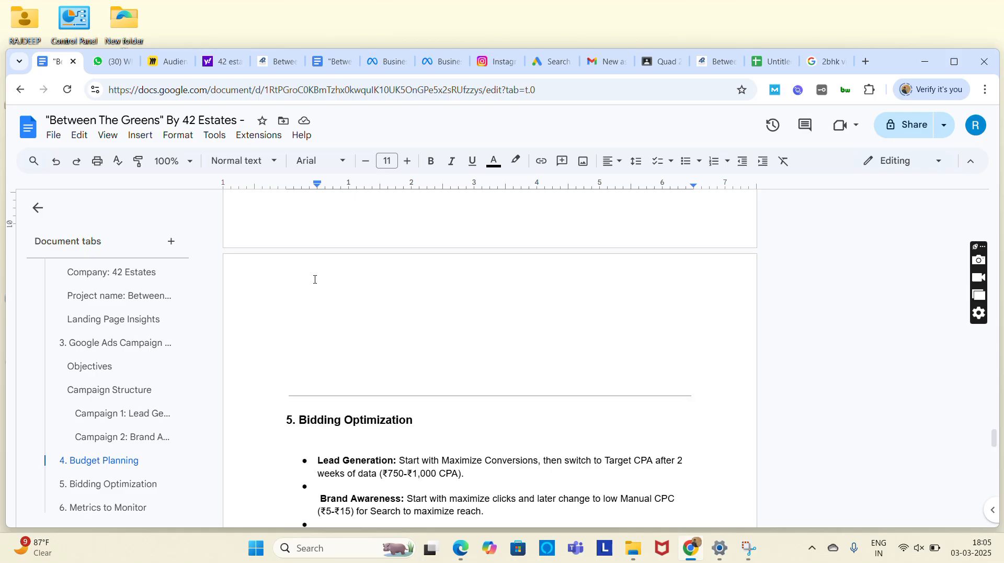
scroll(314, 279, "up", 20)
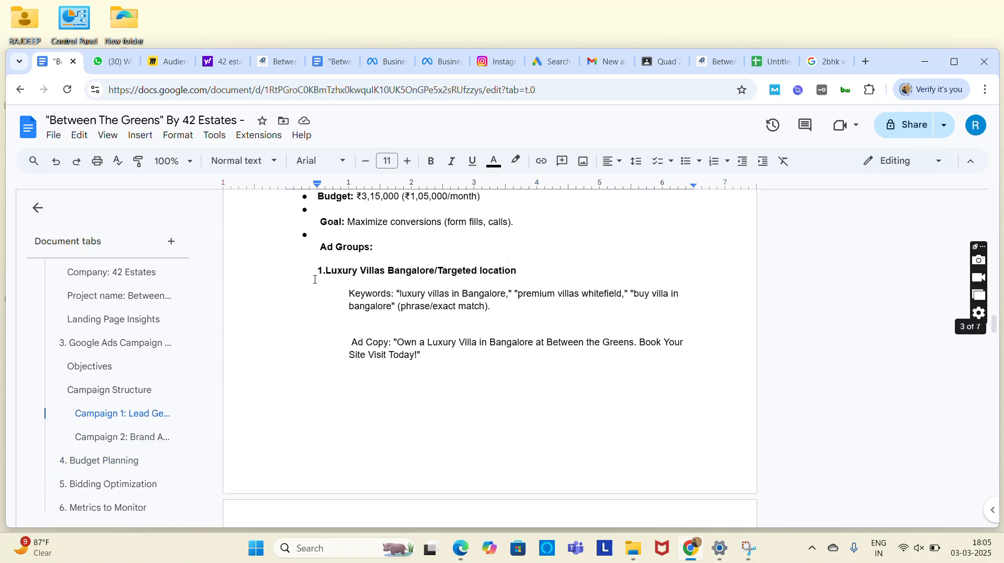
scroll(315, 279, "up", 5)
scroll(315, 280, "up", 10)
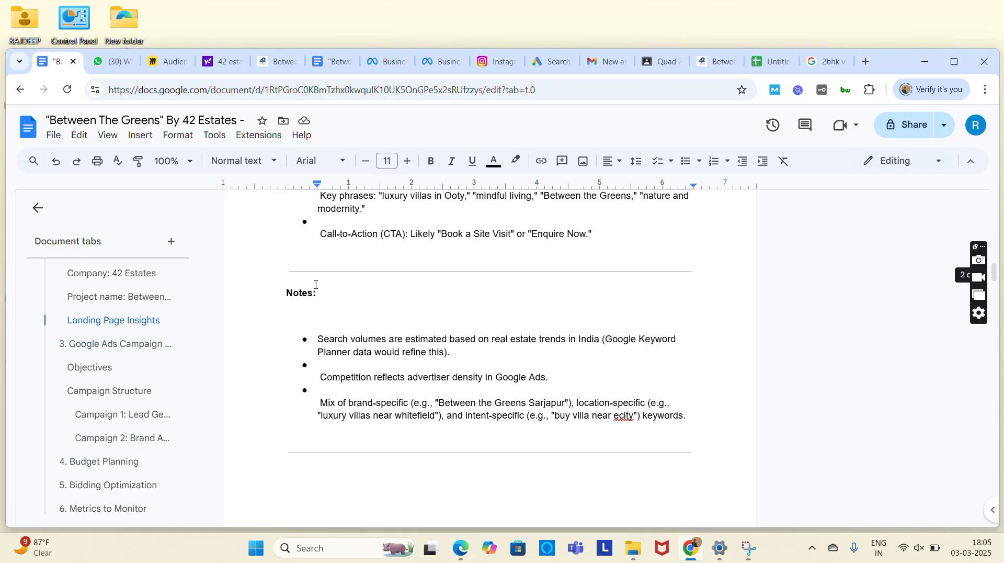
scroll(316, 285, "up", 5)
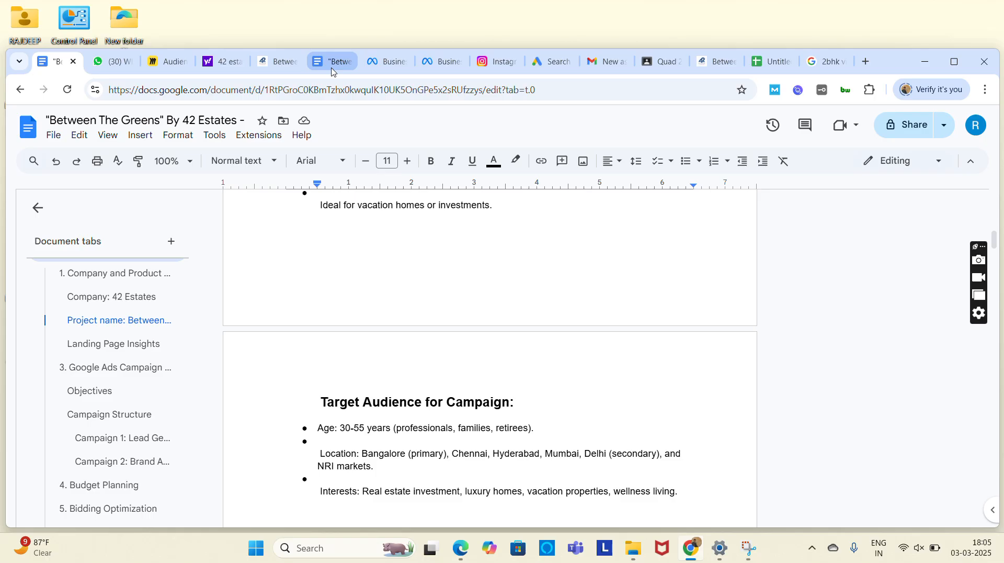
left_click(533, 69)
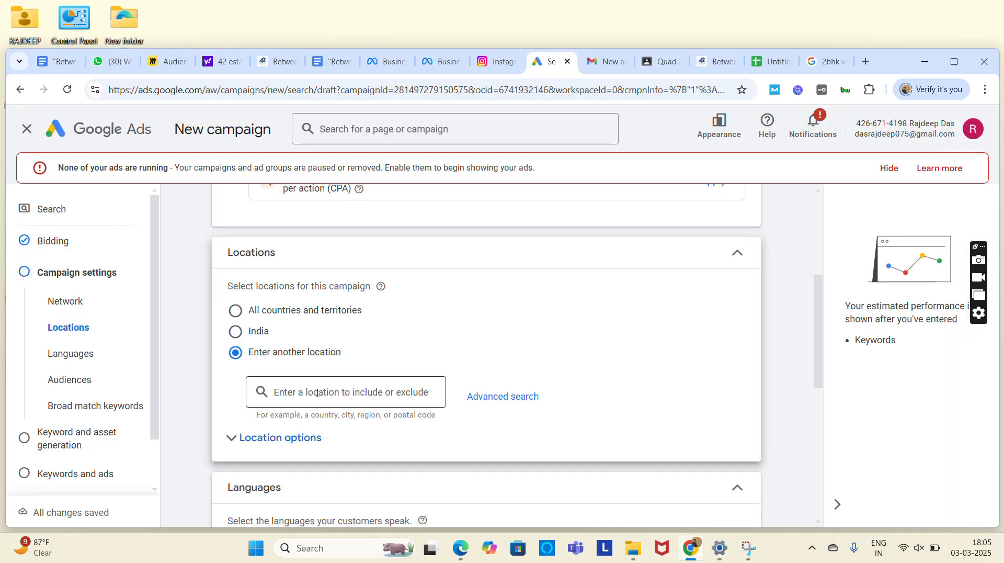
key("g")
key("a")
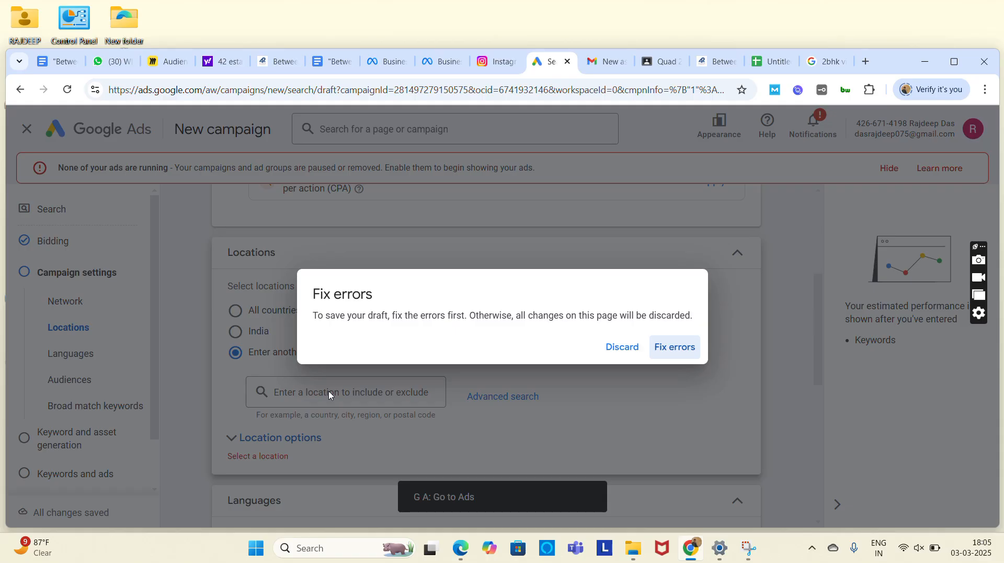
left_click(633, 364)
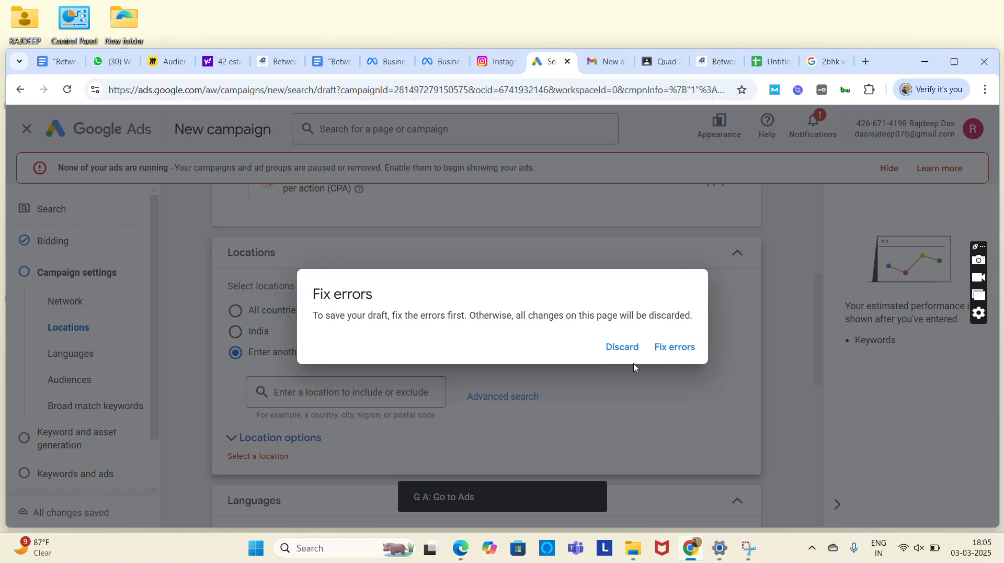
left_click(668, 347)
Step: Include the cities Bengaluru, Karnataka and Mumbai, Maharashtra as targeted locations for the campaign
left_click(360, 402)
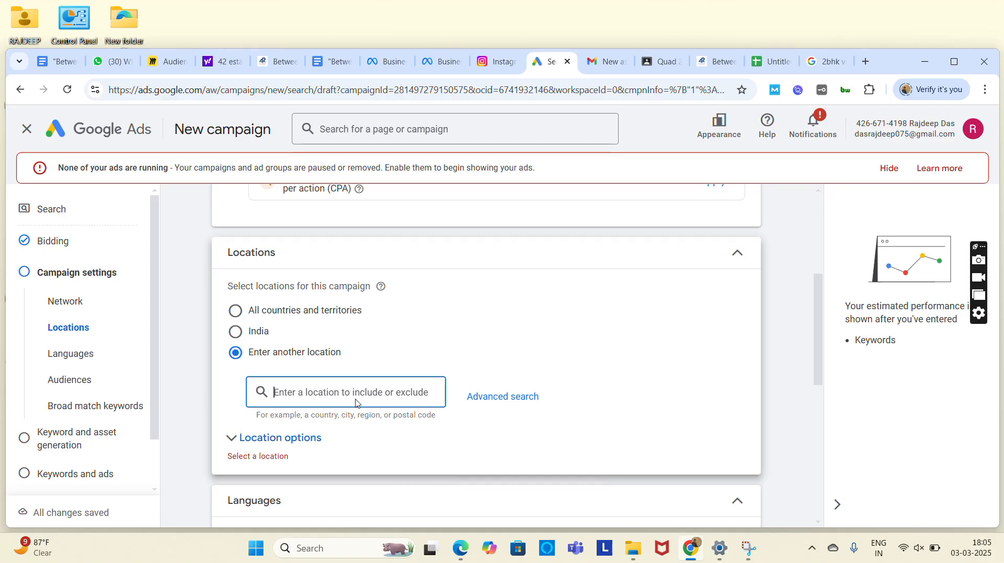
type("ba")
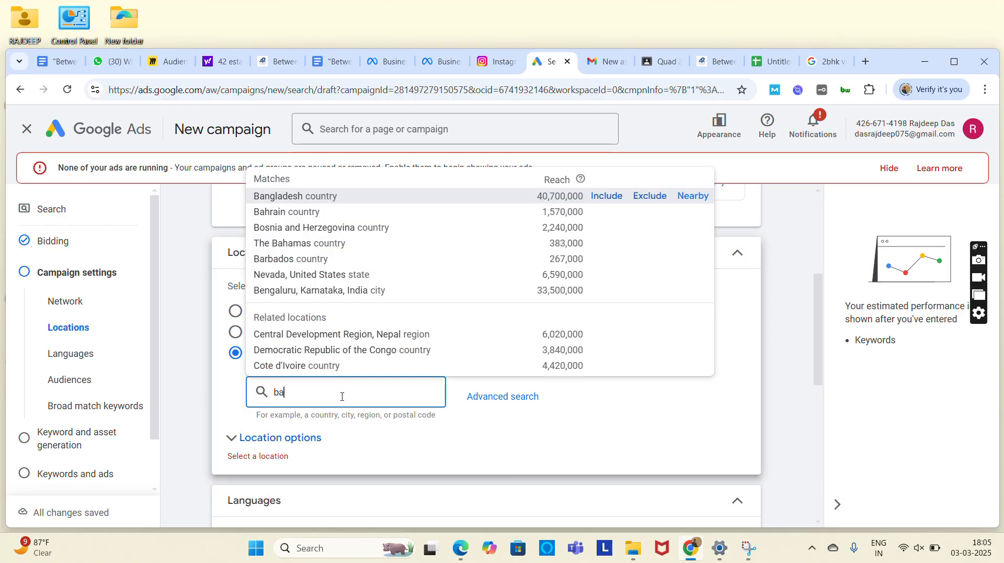
type("nga")
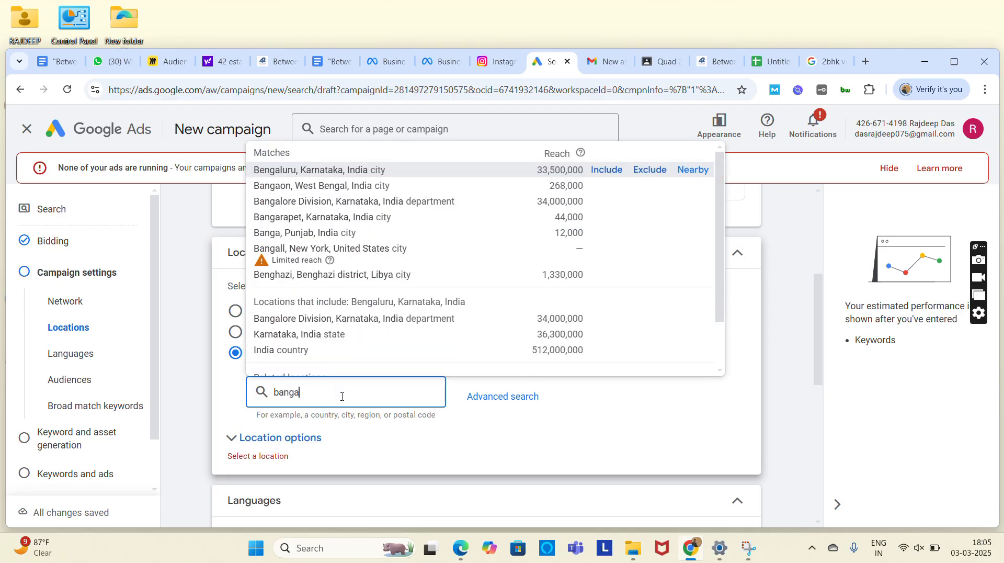
key("Return")
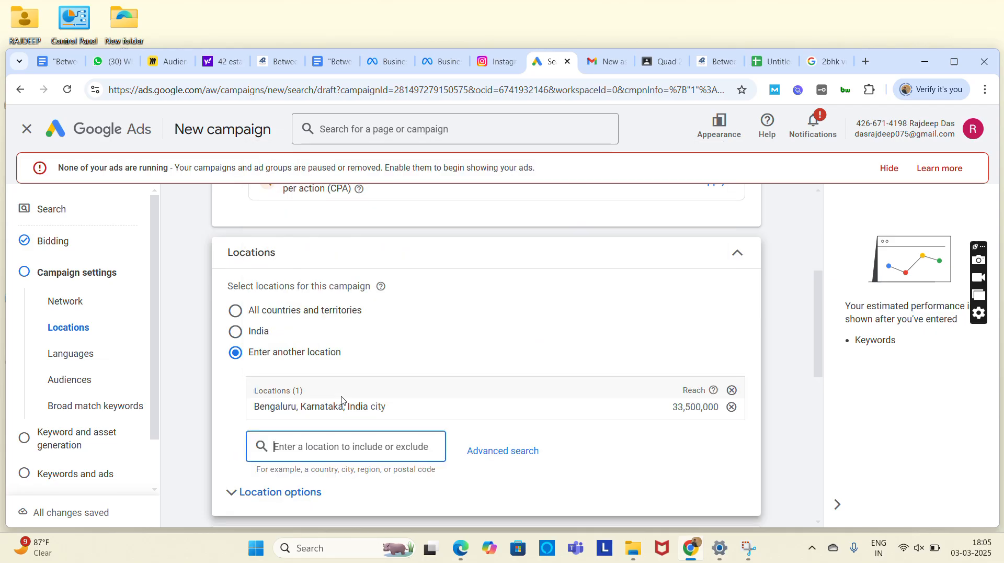
type("mumba")
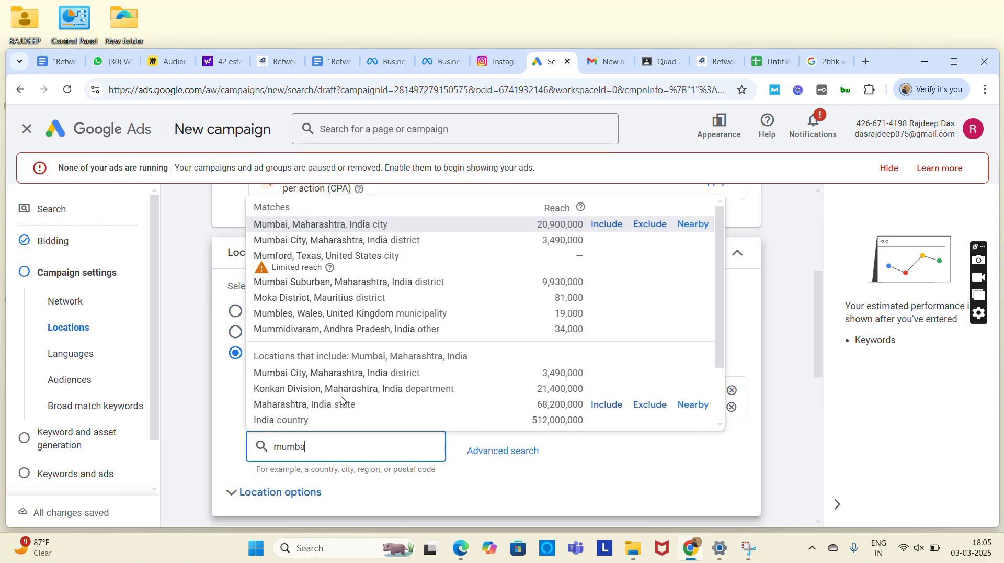
key("Return")
Step: Add Delhi (union territory) and the city of Chennai, Tamil Nadu to the included locations
type("delhi")
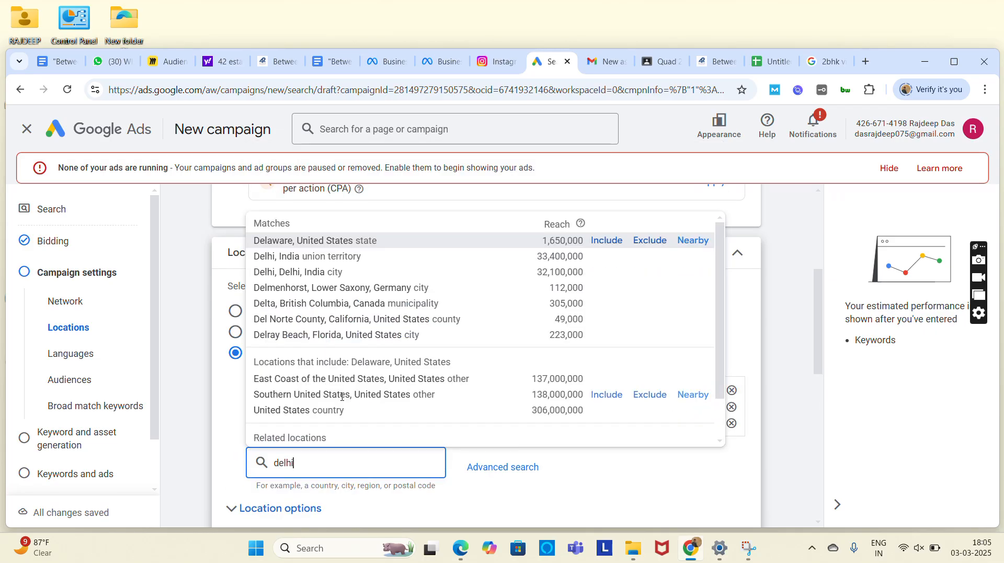
key("Return")
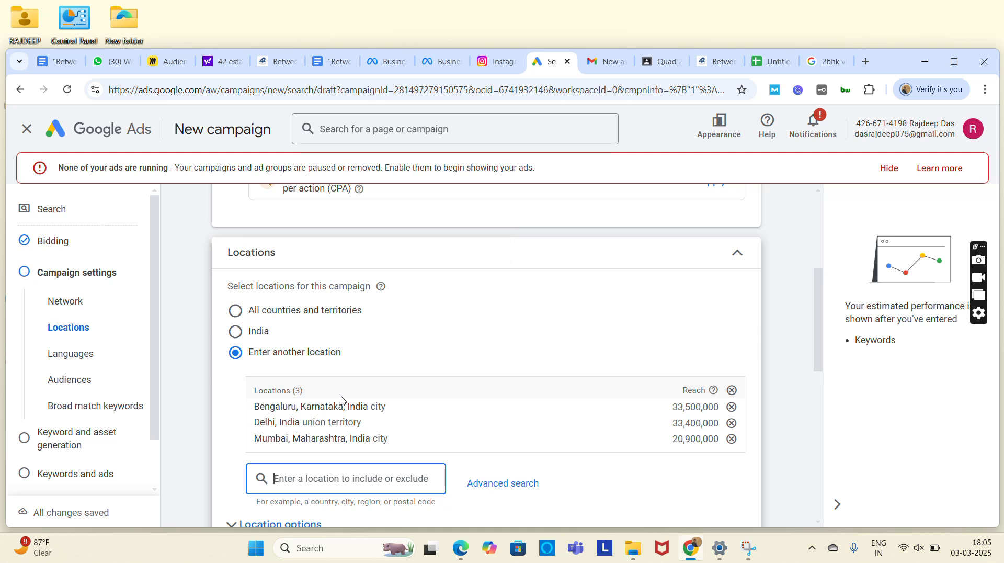
type("chennei")
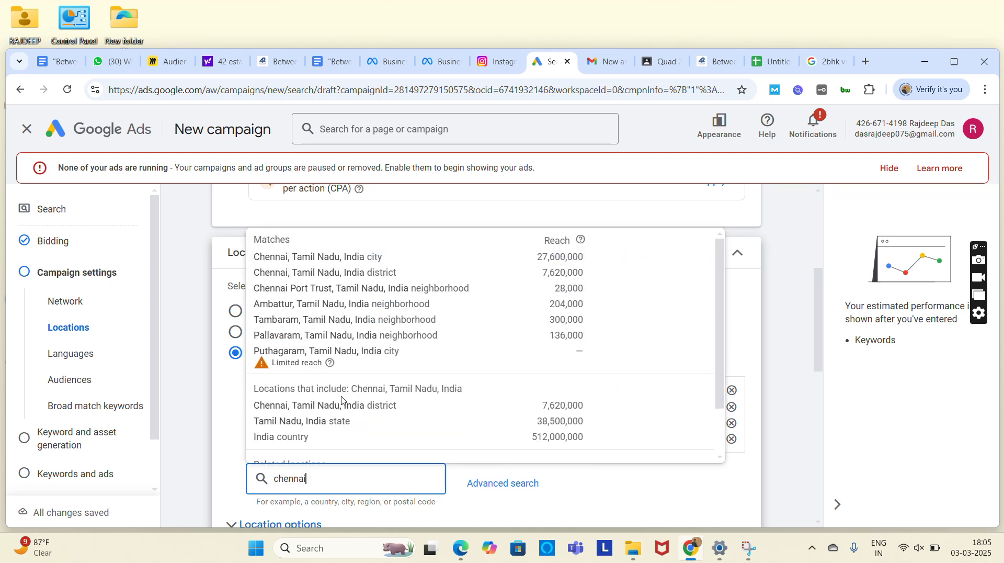
key("Return")
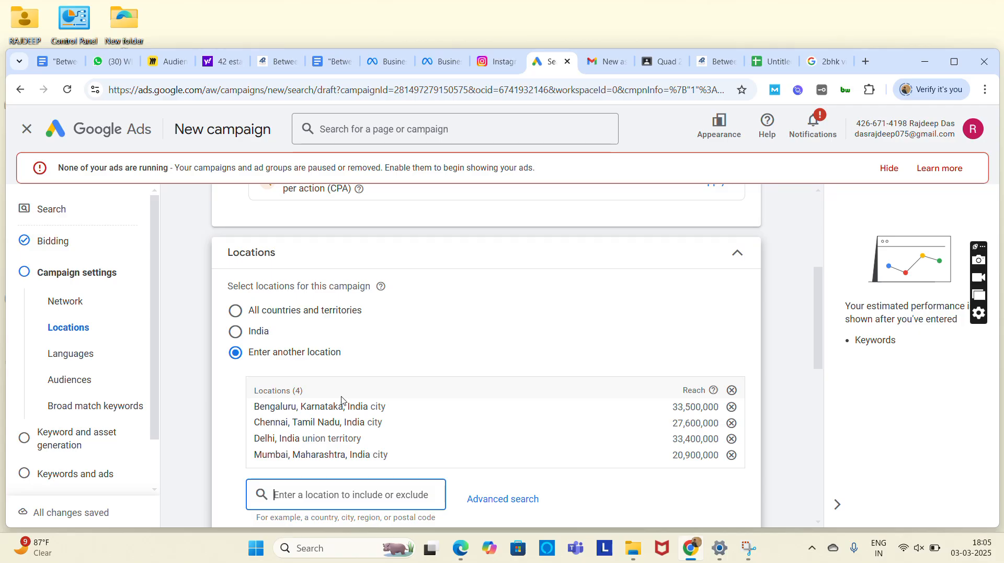
Step: Extend the targeting abroad by including the United Arab Emirates and the state of New Jersey, United States
type("Uae")
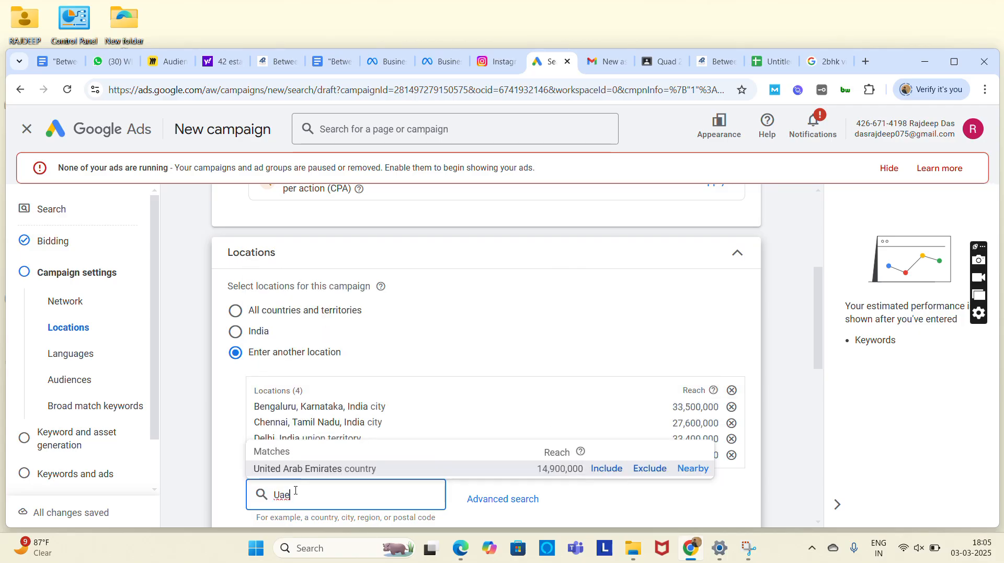
key("Return")
left_click(298, 506)
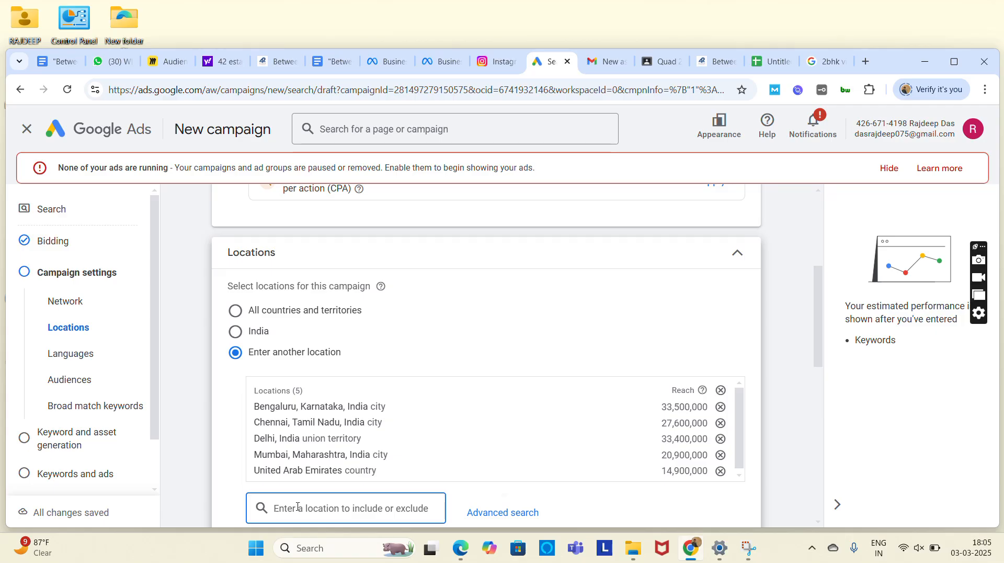
type("New")
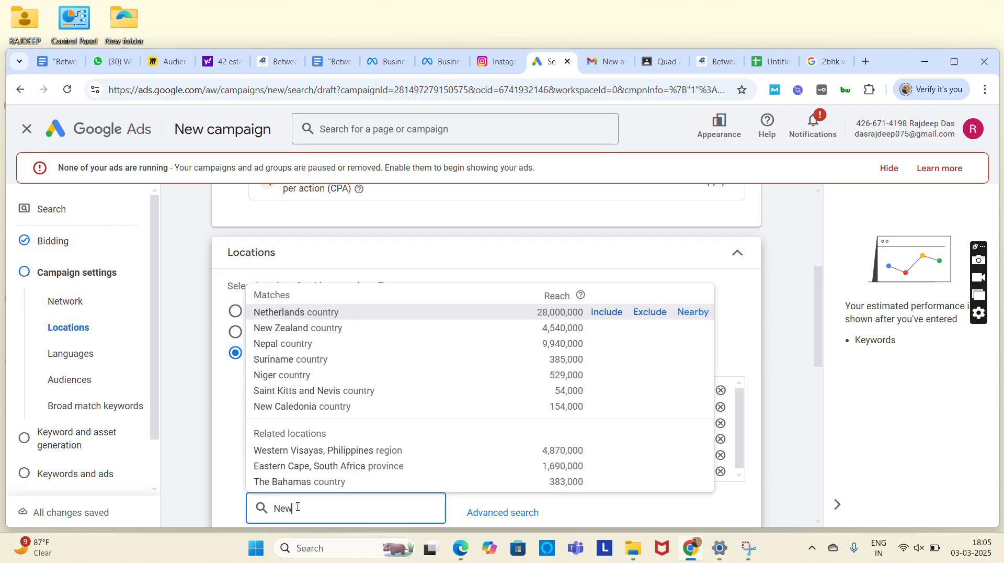
type(" Jersey")
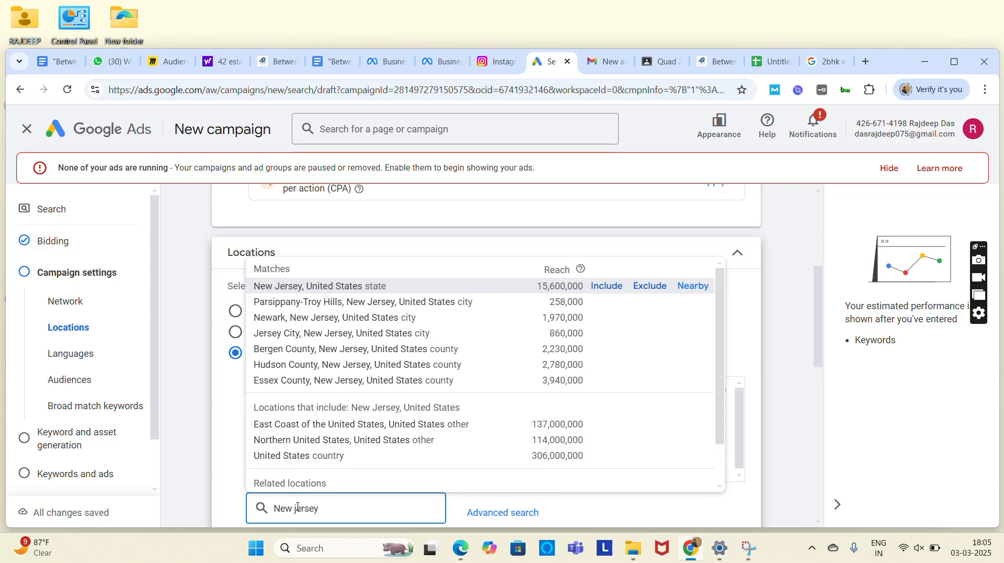
left_click(338, 287)
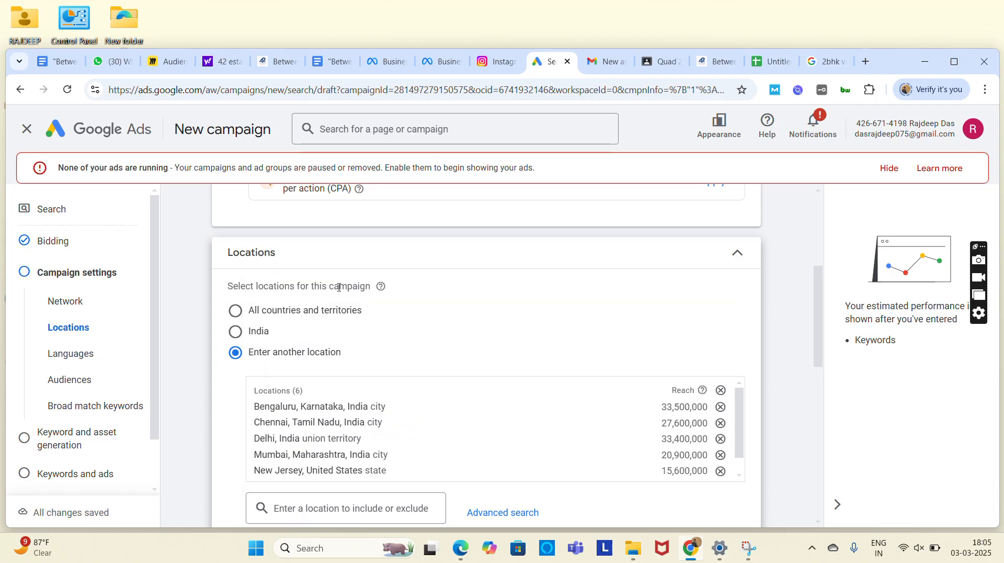
Step: Include the city of San Francisco, California, United States in the targeted locations
left_click(285, 508)
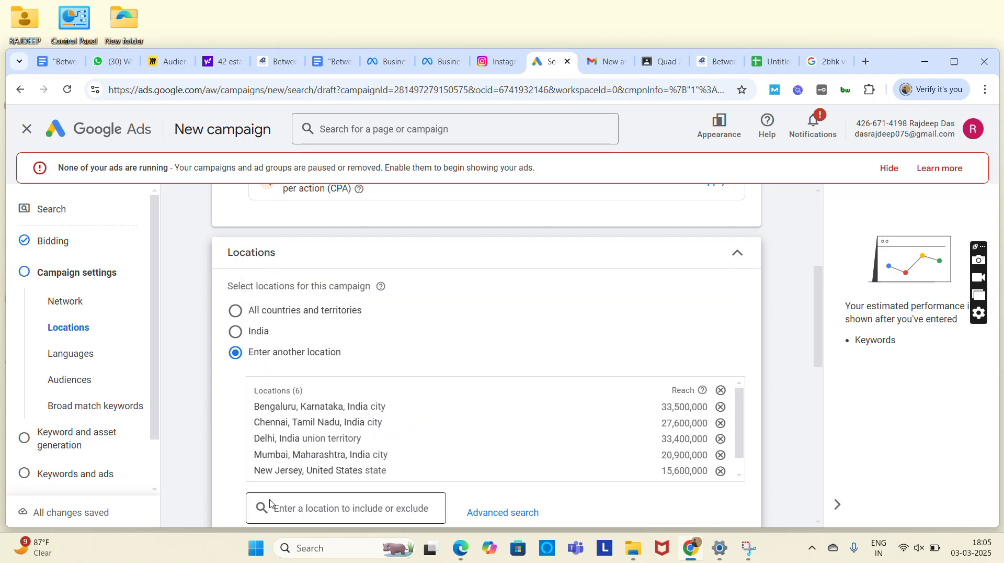
type("San")
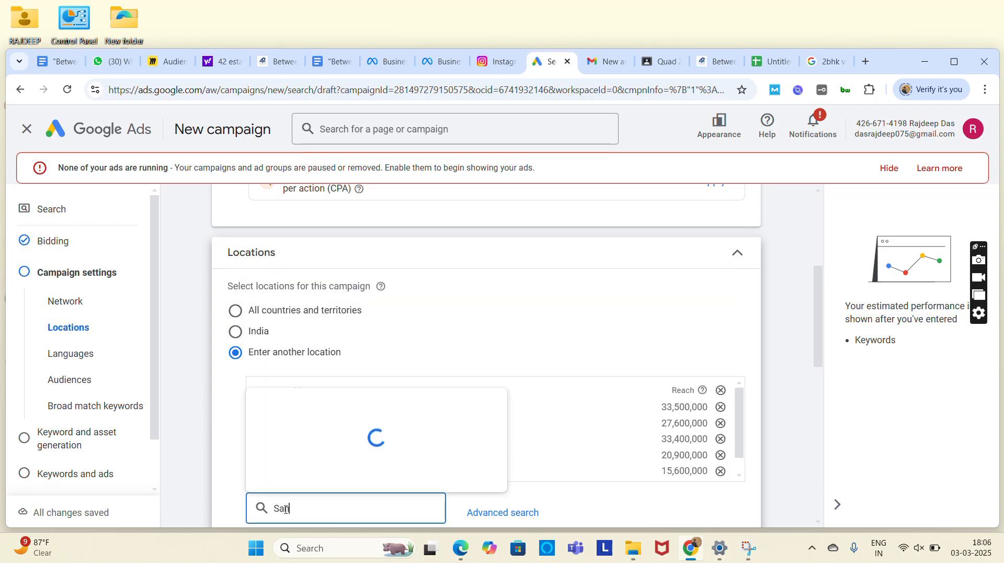
type(" francisco")
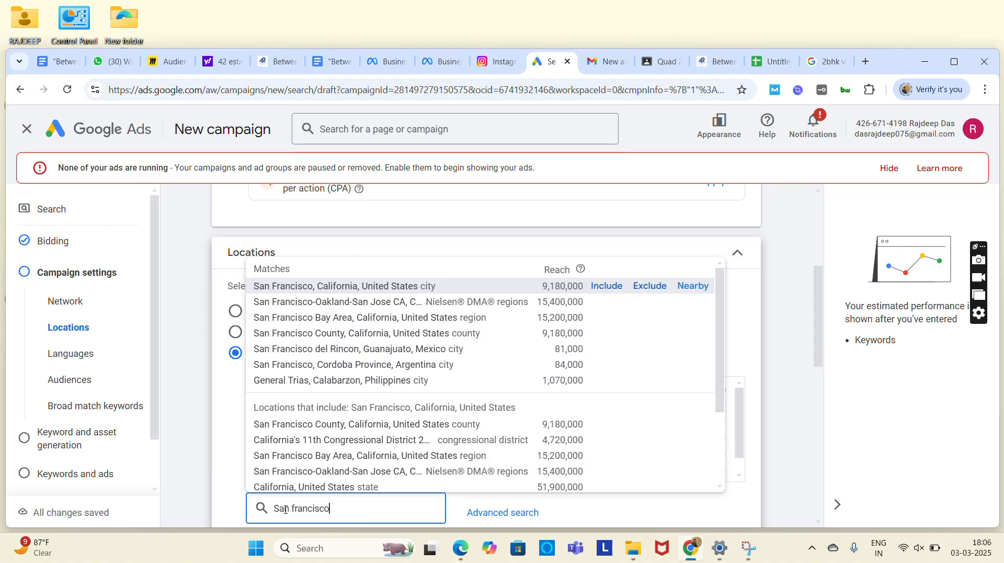
left_click(410, 287)
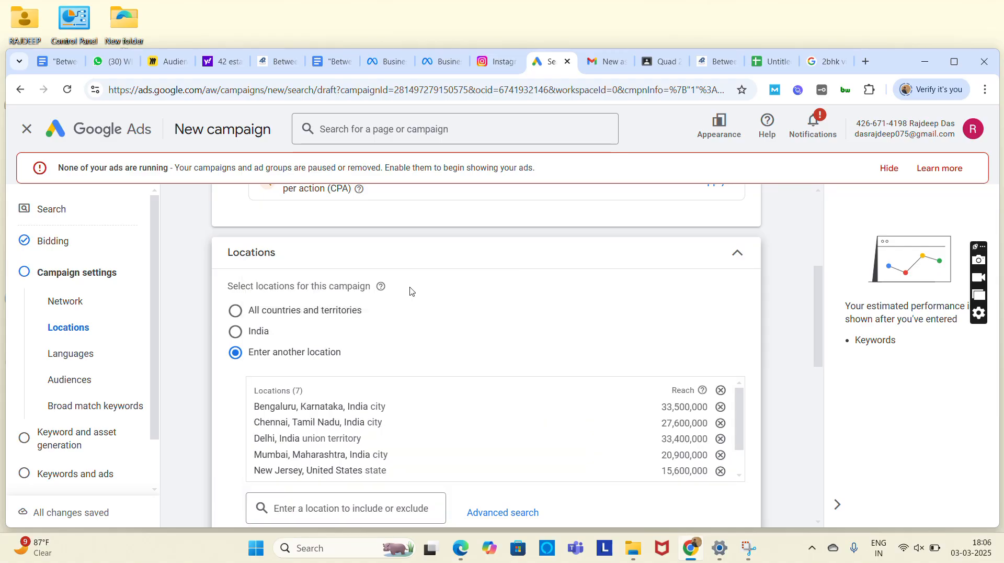
Step: Exclude the city of Kolkata, West Bengal, India from the campaign's locations
scroll(410, 291, "down", 1)
left_click(376, 430)
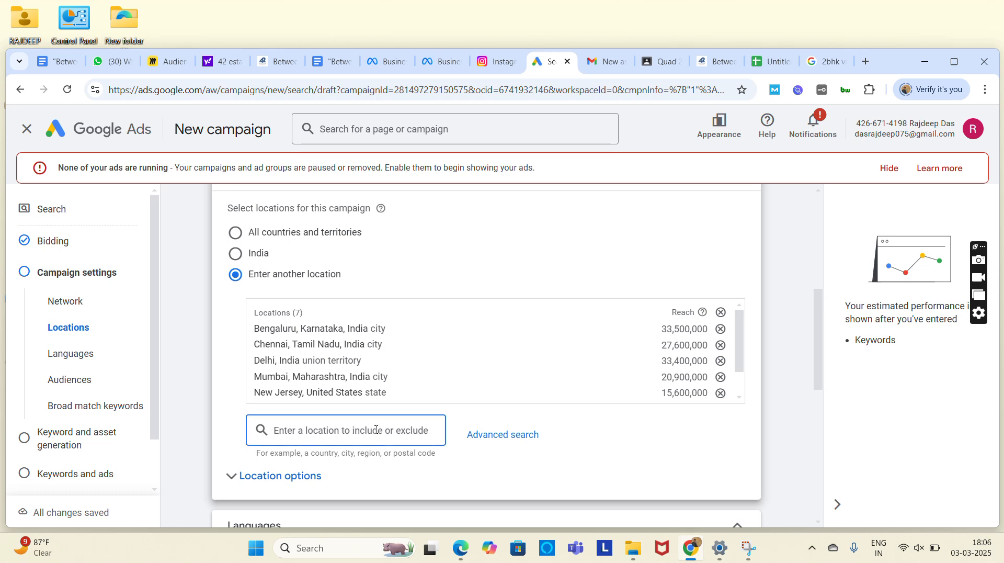
type("Kolkata")
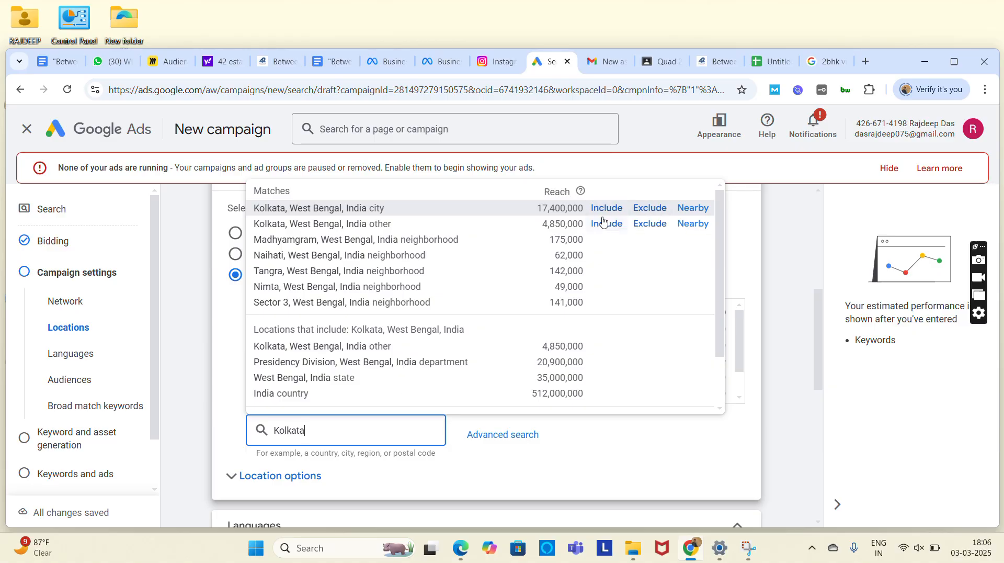
left_click(650, 208)
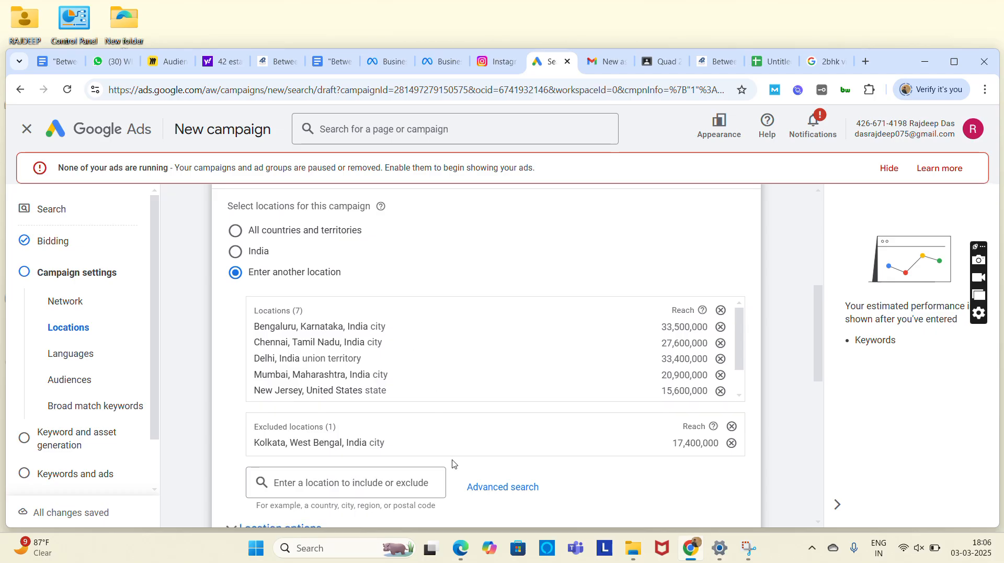
Step: Open the campaign's audience segments and browse the detailed demographics categories
scroll(453, 464, "down", 2)
scroll(452, 464, "down", 2)
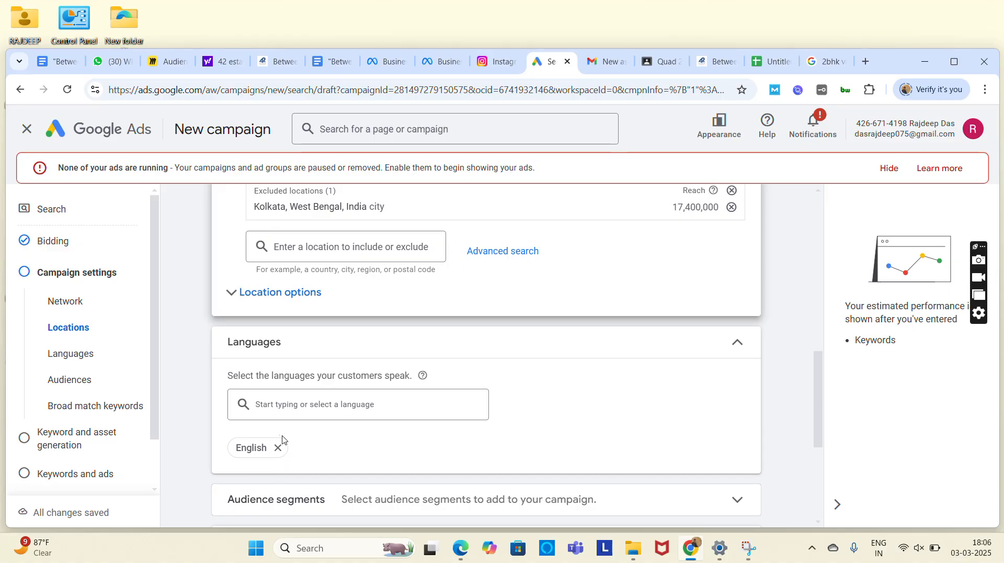
scroll(340, 451, "down", 3)
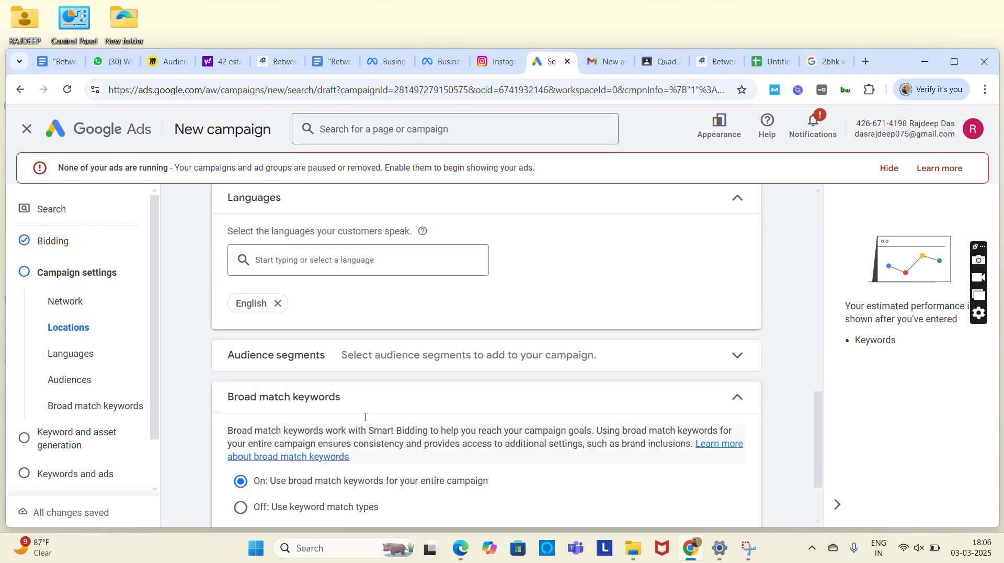
left_click(662, 352)
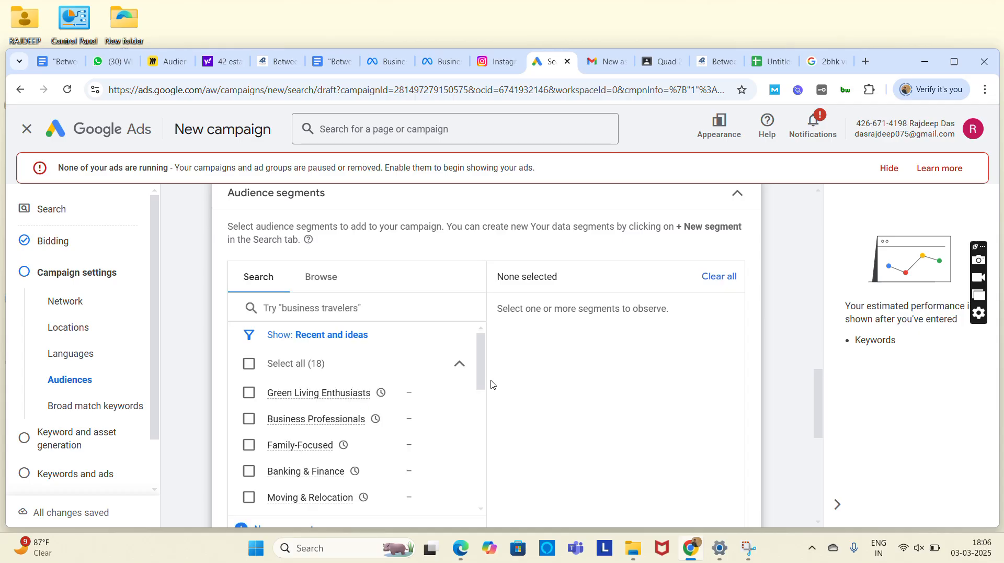
scroll(273, 439, "down", 2)
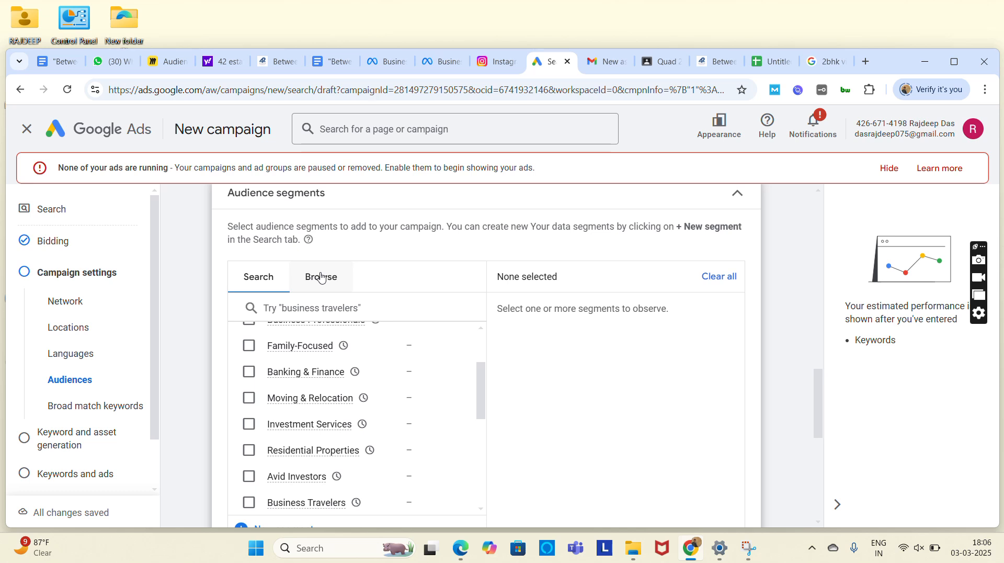
left_click(321, 277)
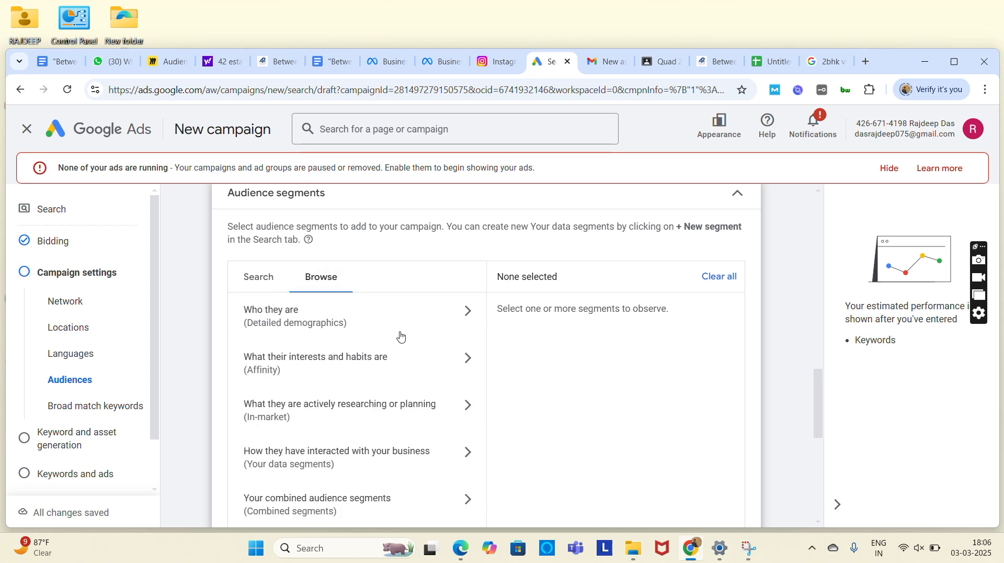
scroll(401, 337, "down", 1)
left_click(398, 276)
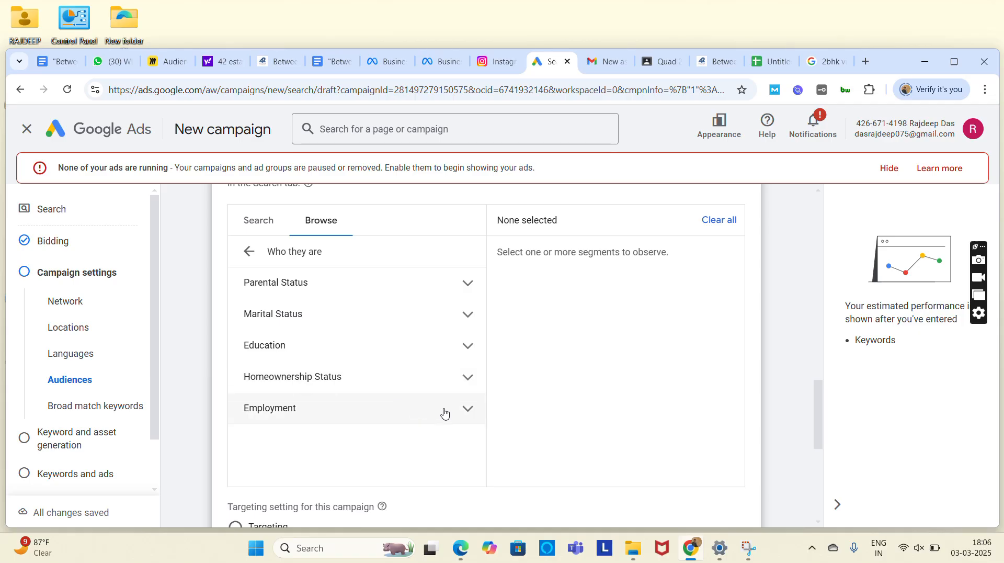
scroll(444, 413, "down", 1)
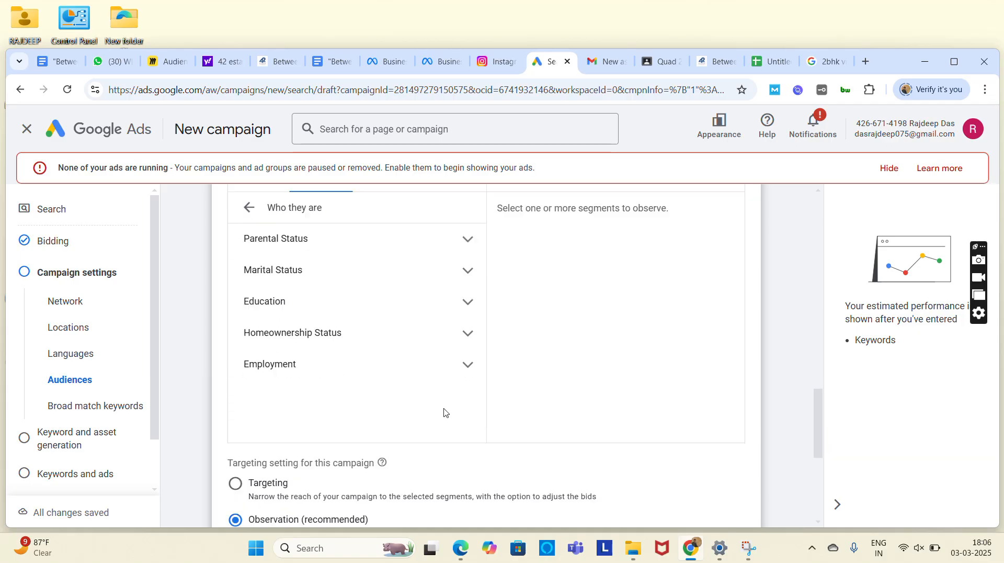
Step: Add the Large Employer (250-10k Employees) and Very Large Employer (10k+ Employees) company sizes from Employment to the audience segments
left_click(469, 361)
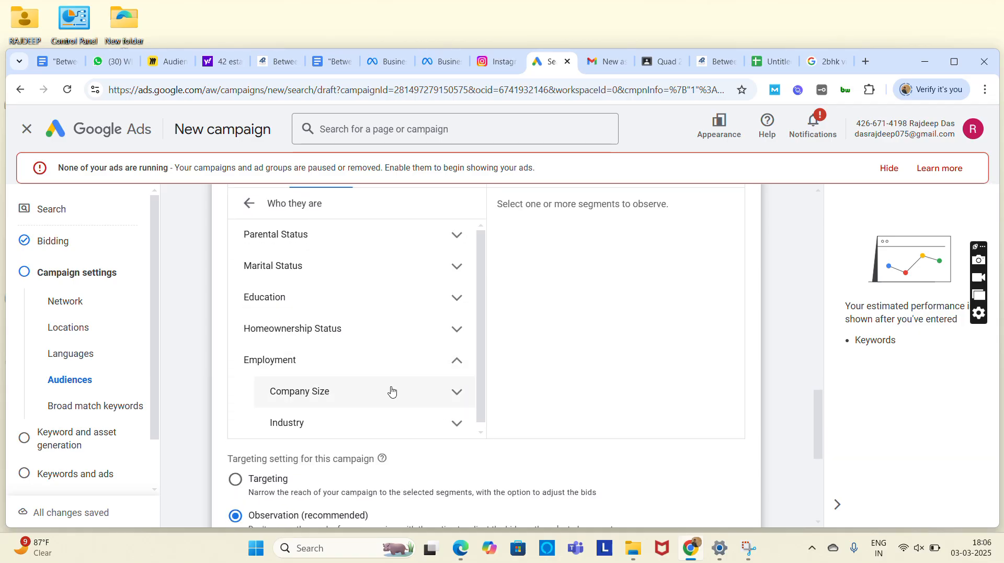
scroll(391, 391, "down", 1)
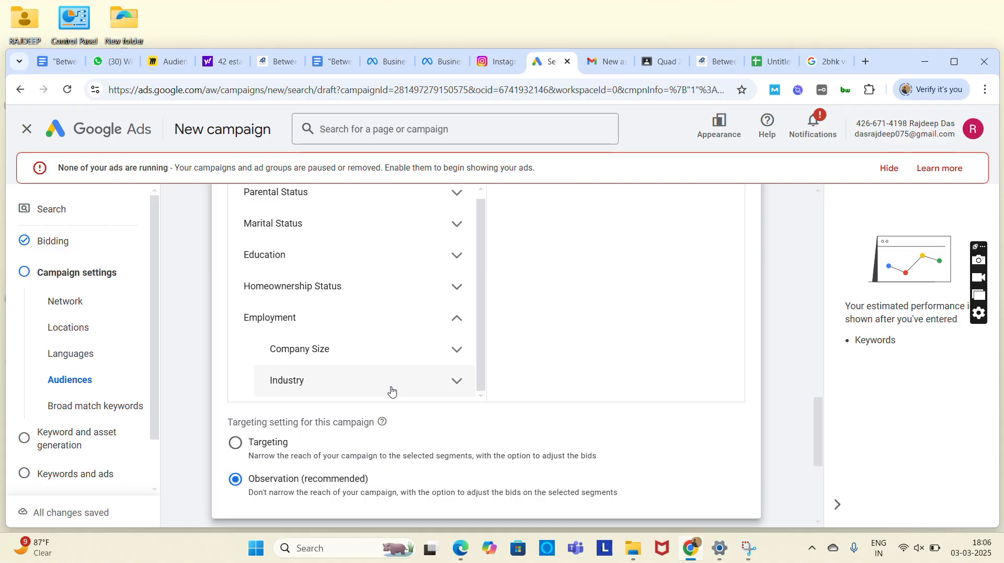
left_click(455, 361)
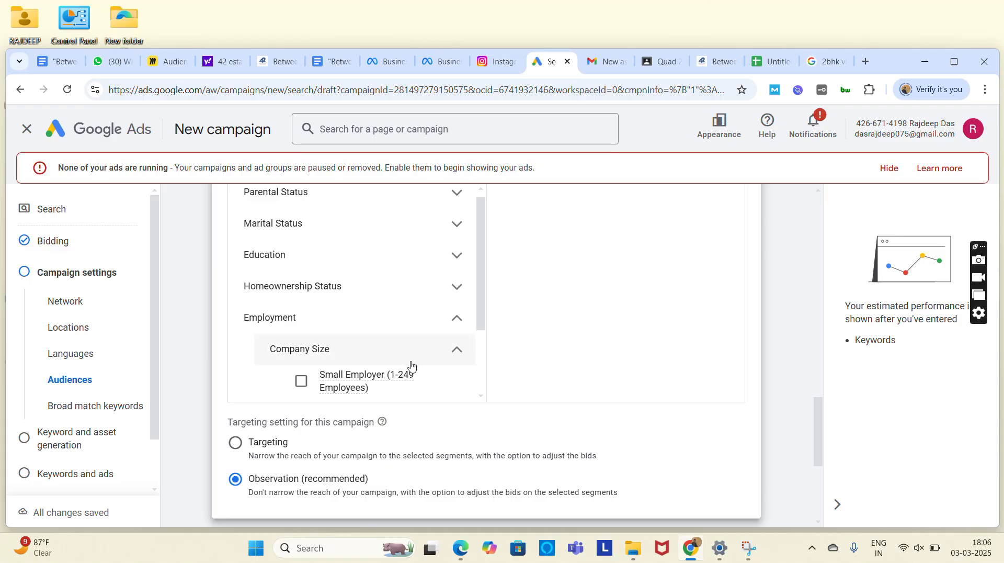
scroll(407, 366, "down", 2)
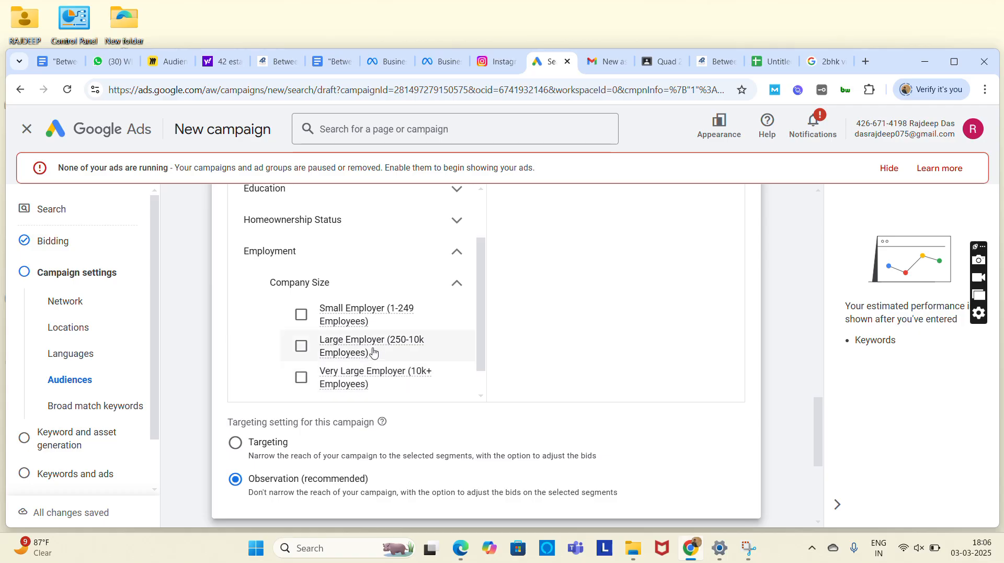
mouse_move(373, 352)
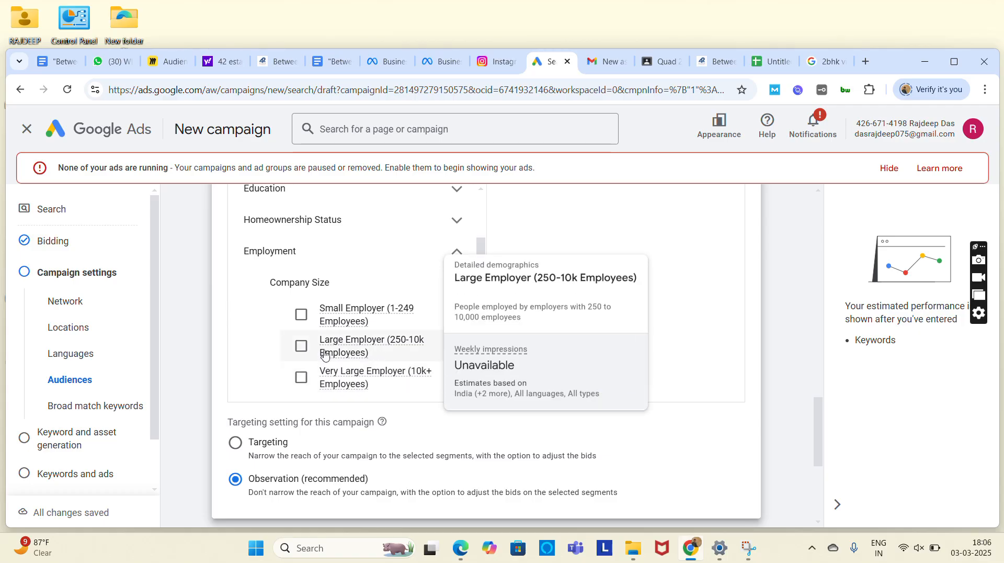
left_click(302, 346)
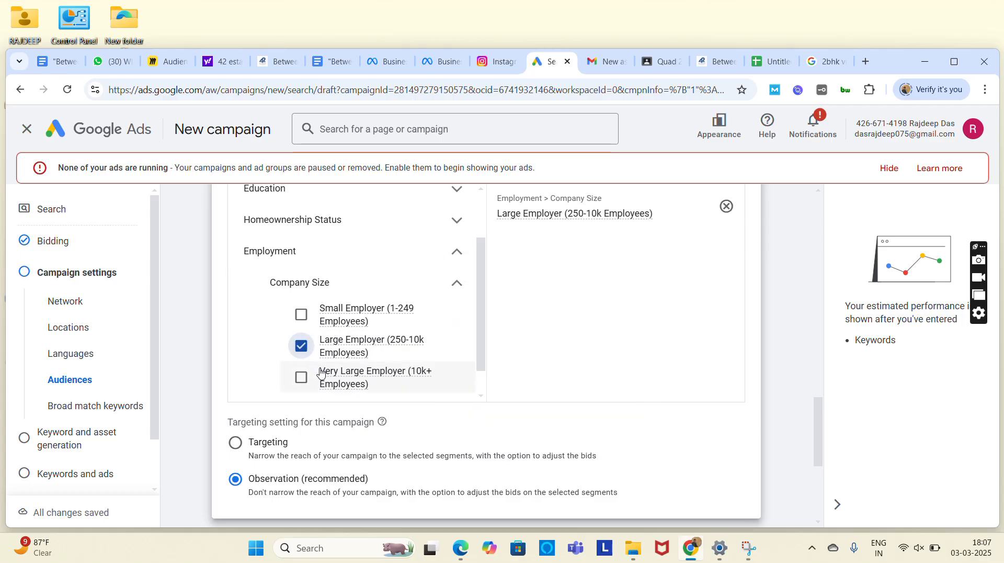
left_click(302, 377)
Step: Add Bachelor's Degree as the highest level of educational attainment to the audience segments
scroll(334, 350, "up", 5)
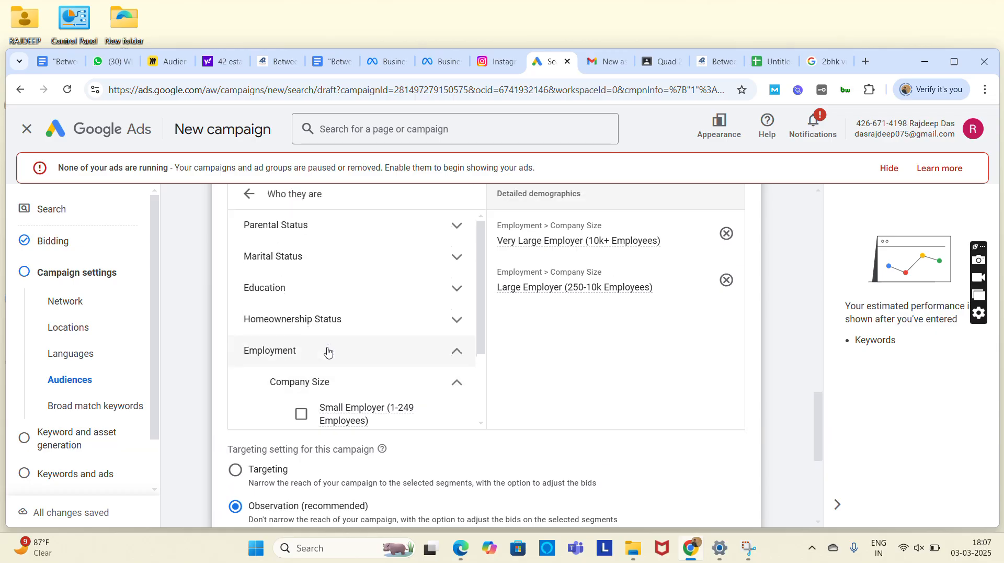
left_click(456, 334)
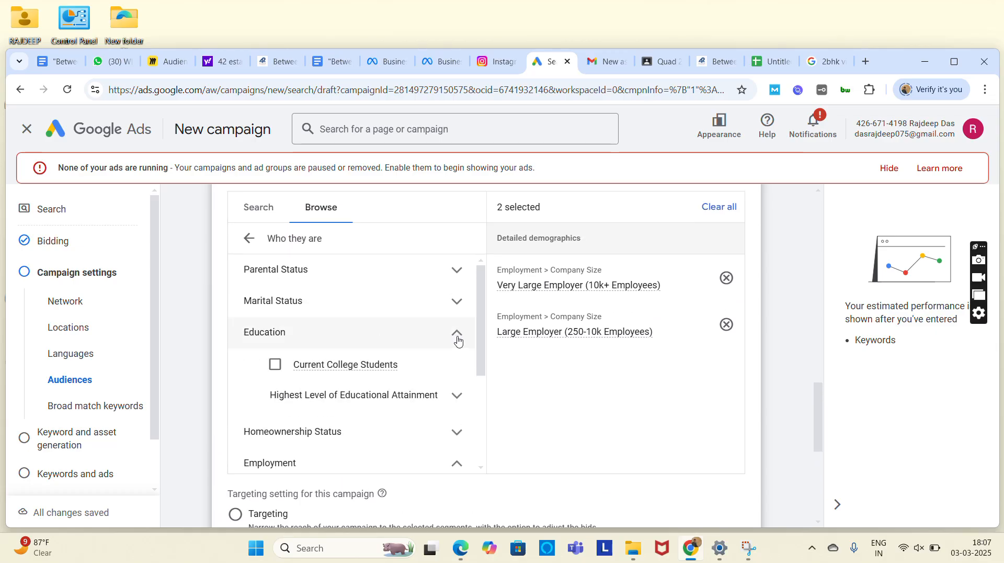
scroll(371, 360, "down", 1)
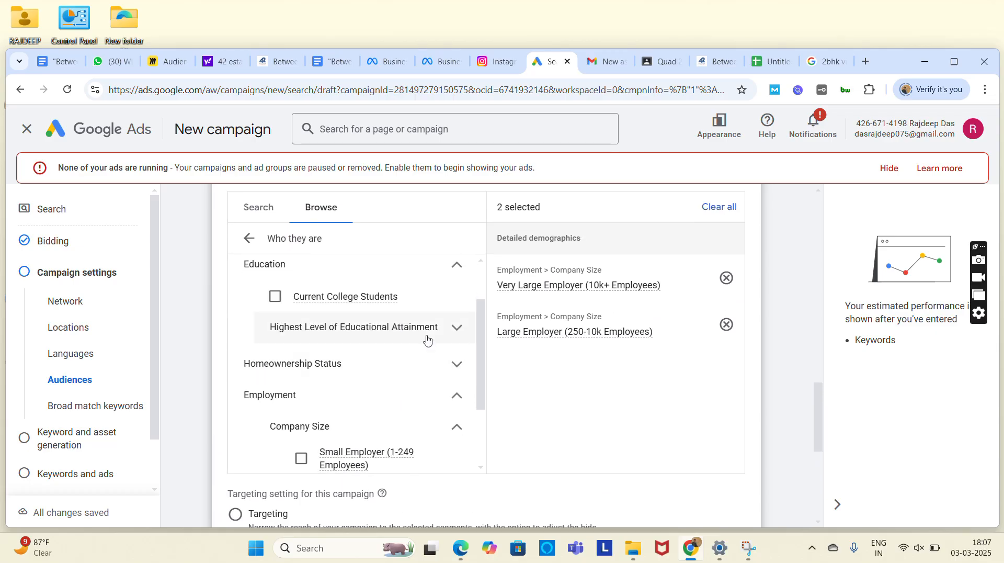
left_click(453, 328)
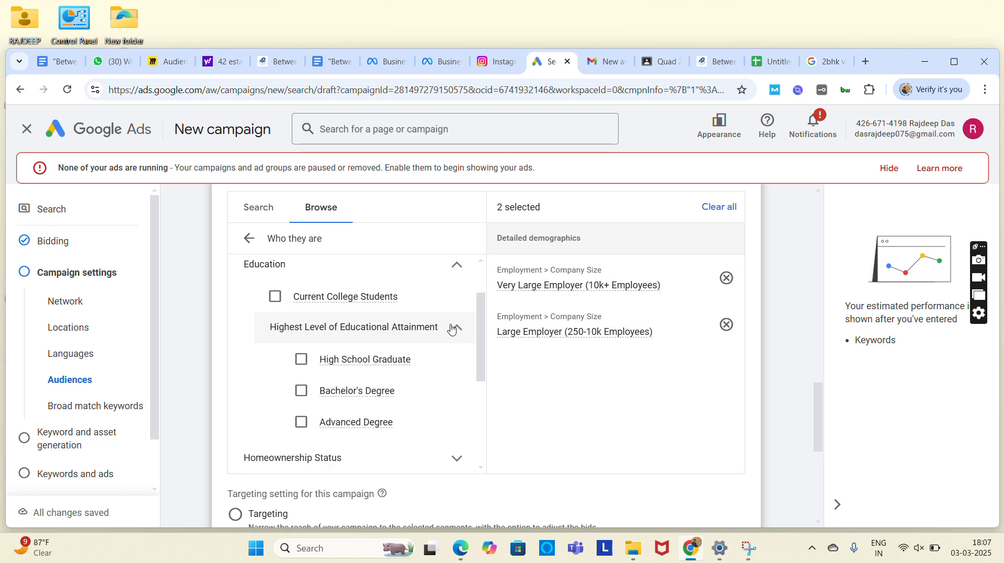
left_click(357, 390)
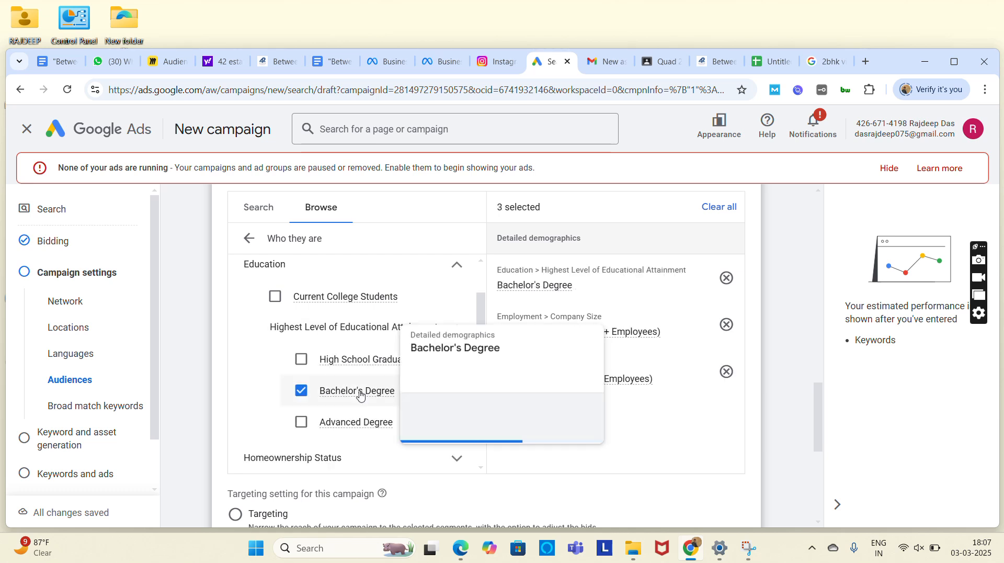
Step: Add the Real Estate Industry from the Employment industries to the audience segments
scroll(263, 356, "down", 5)
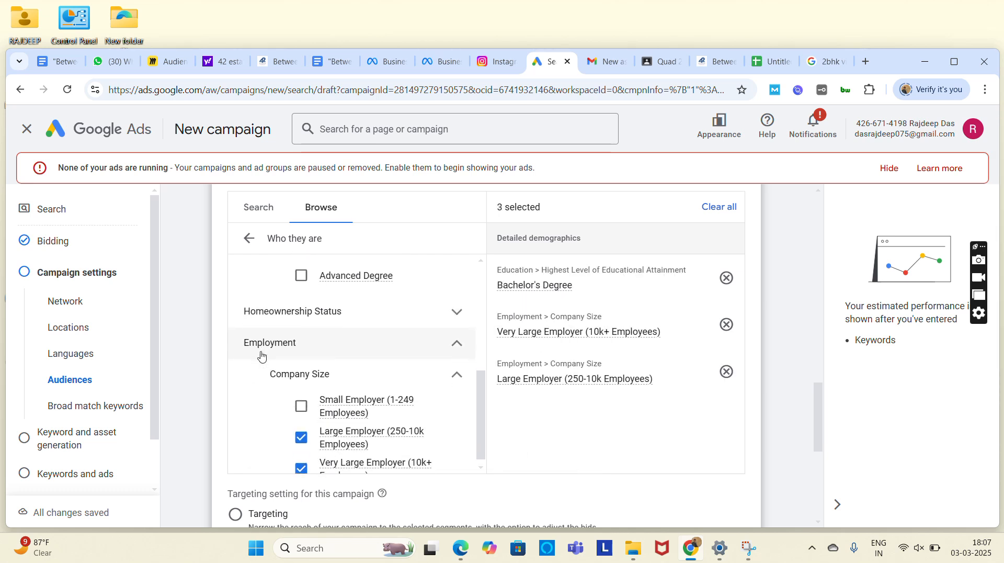
left_click(458, 387)
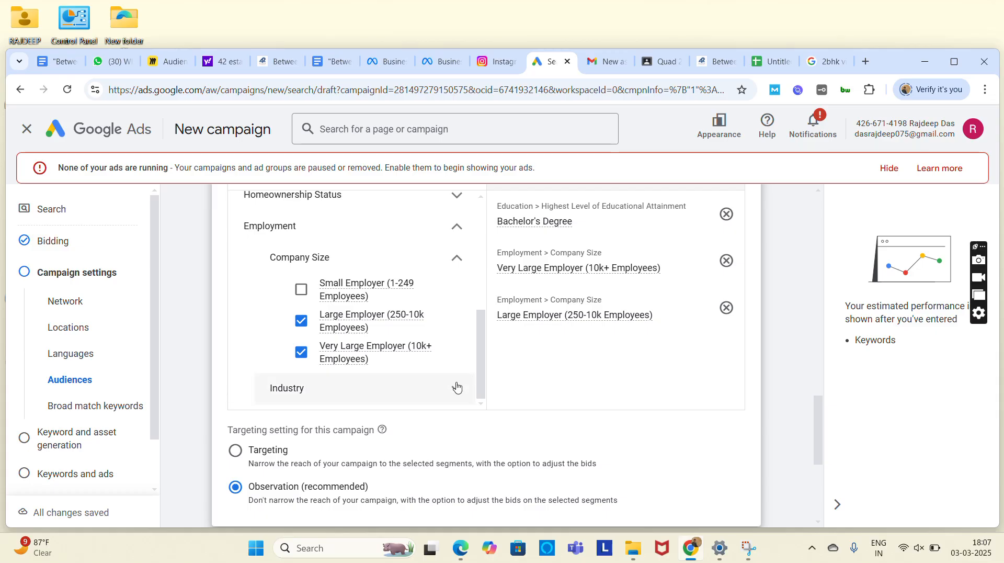
scroll(387, 380, "down", 3)
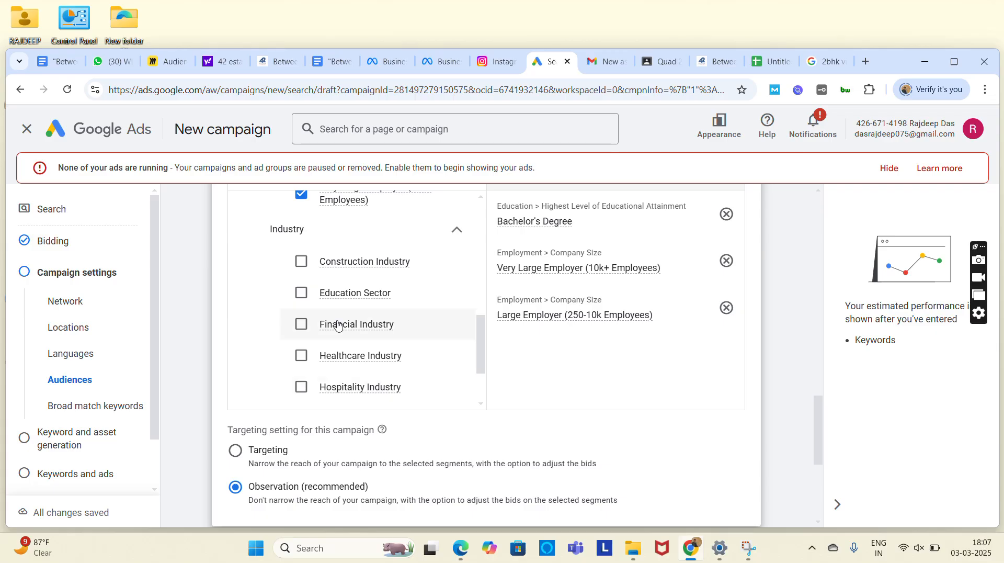
scroll(314, 314, "down", 2)
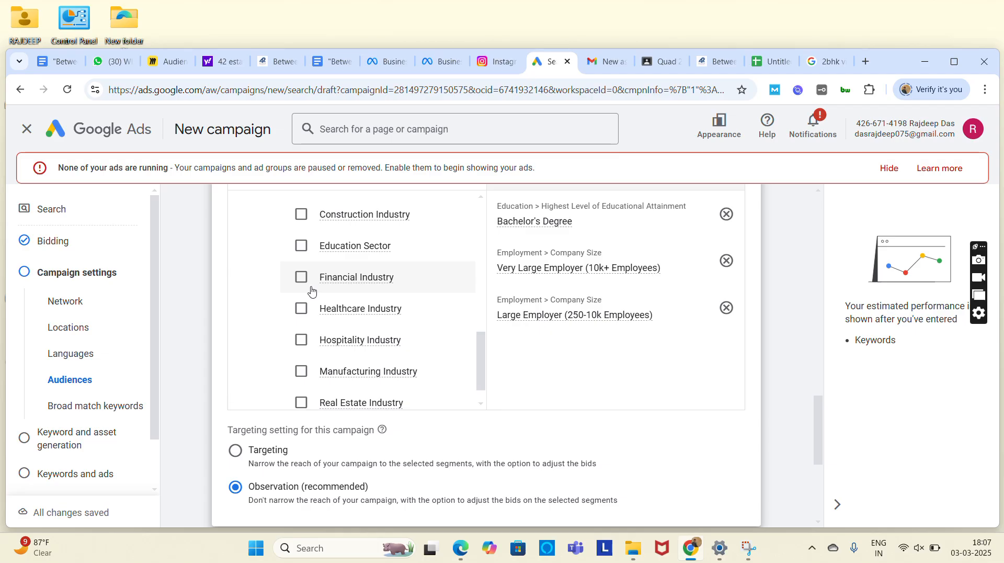
scroll(312, 292, "down", 2)
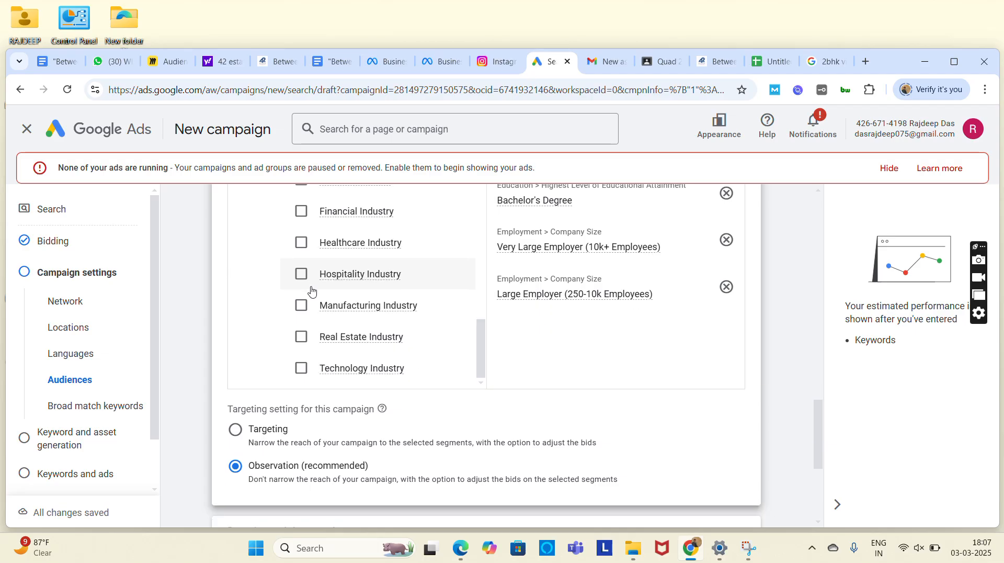
left_click(301, 336)
Step: Add the Lifestyles & Hobbies affinity segments Family-Focused, Business Professionals and Green Living Enthusiasts to the campaign's audience
scroll(381, 299, "up", 5)
scroll(380, 299, "up", 5)
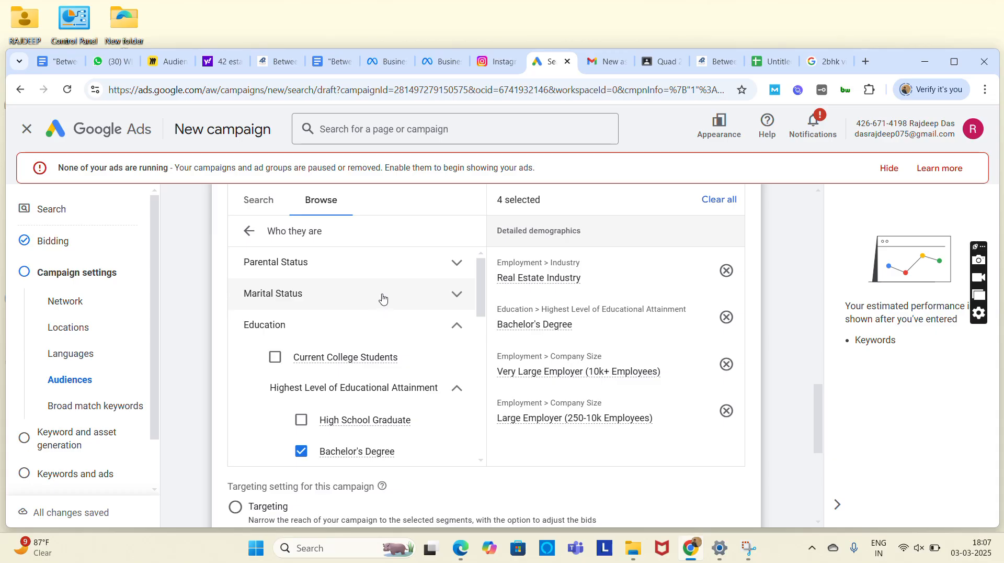
left_click(246, 233)
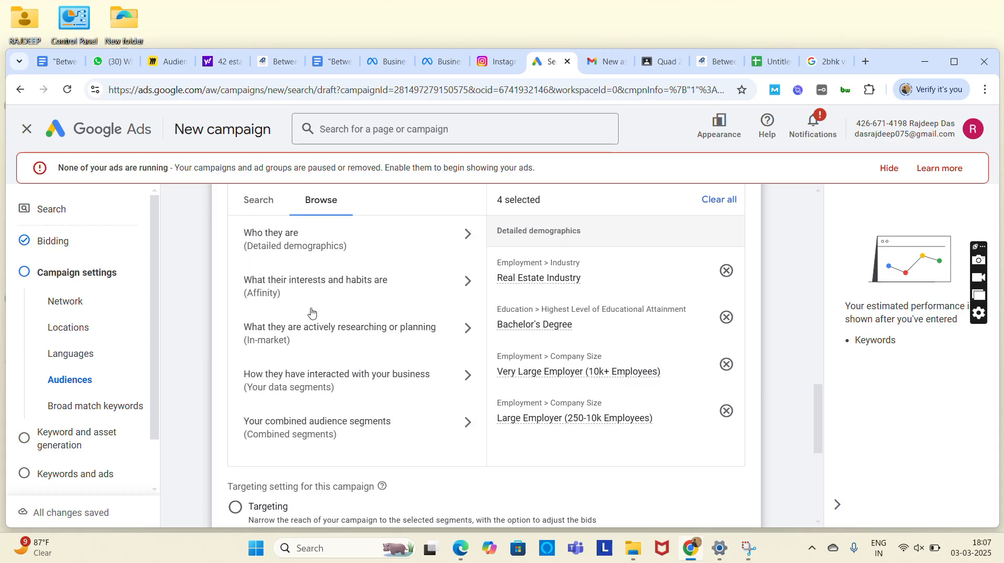
left_click(437, 288)
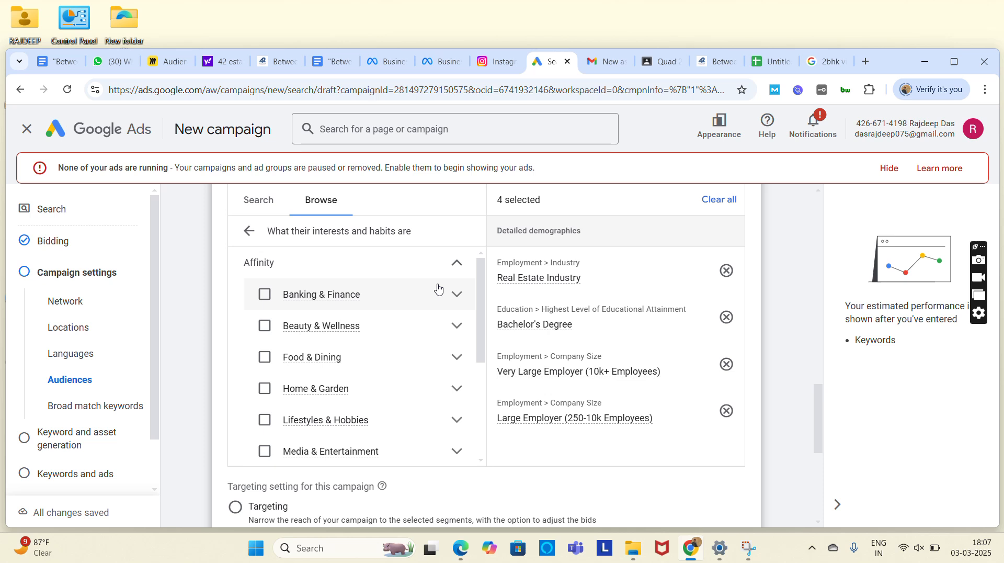
scroll(400, 310, "down", 1)
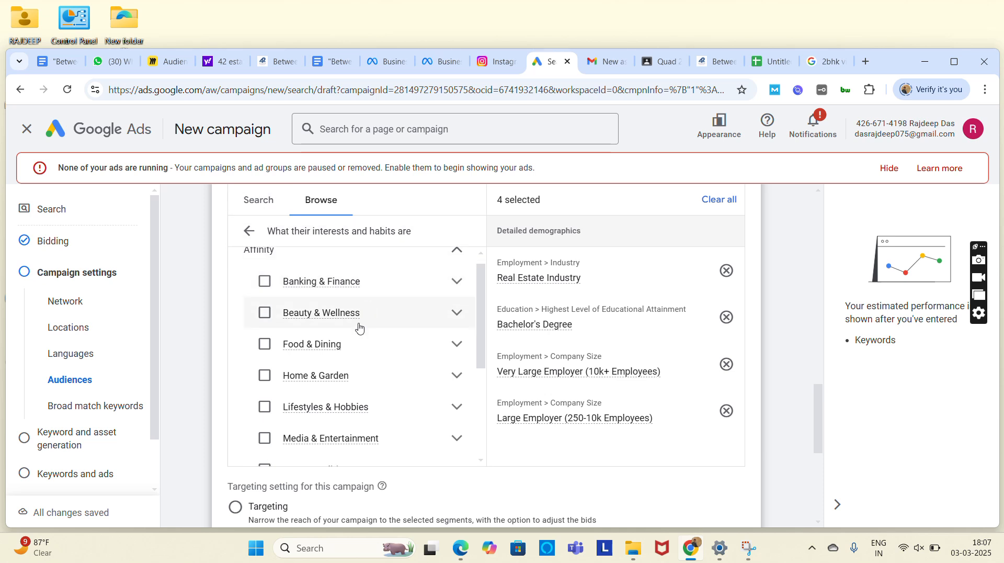
scroll(359, 327, "down", 2)
scroll(359, 327, "down", 1)
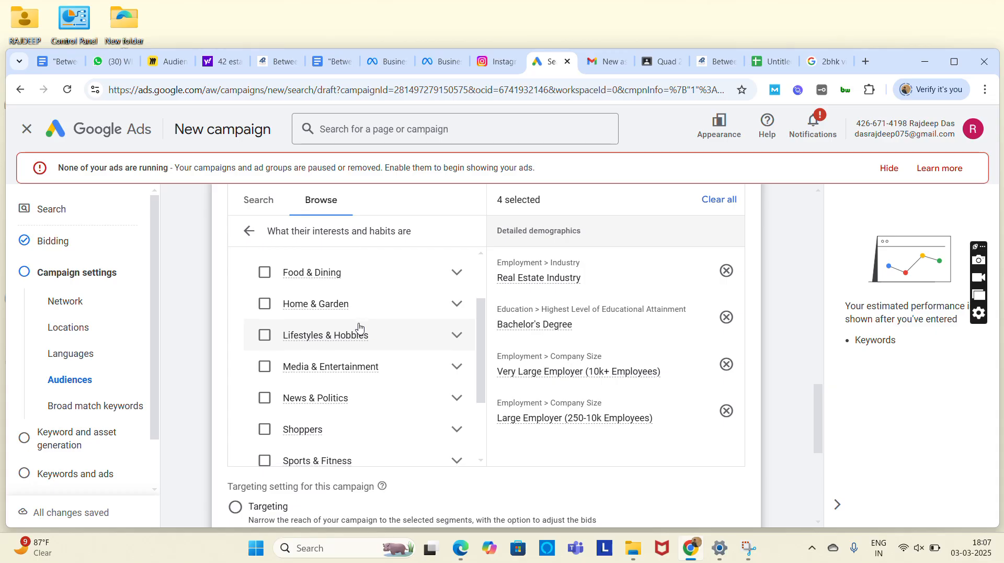
left_click(456, 335)
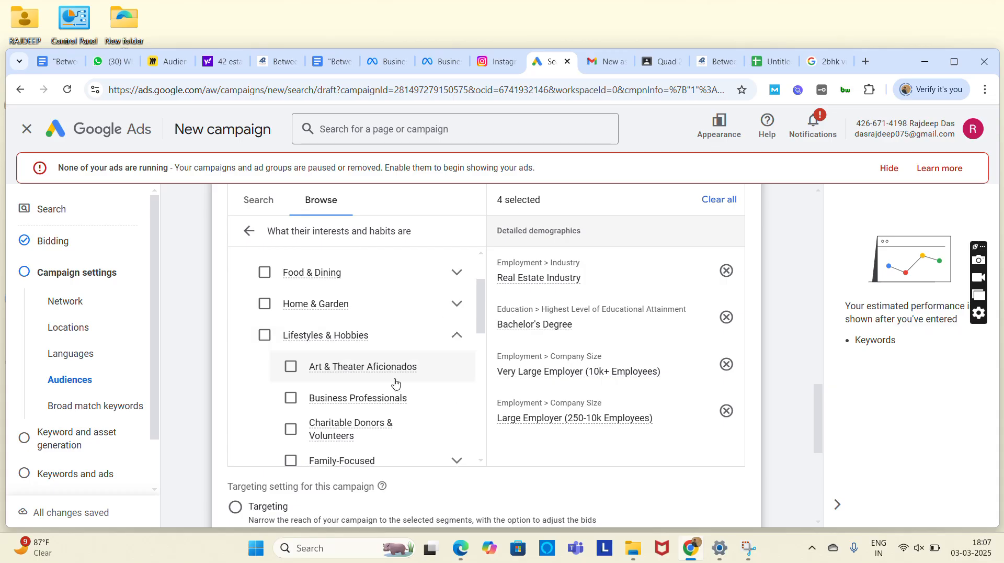
scroll(401, 363, "down", 2)
left_click(379, 398)
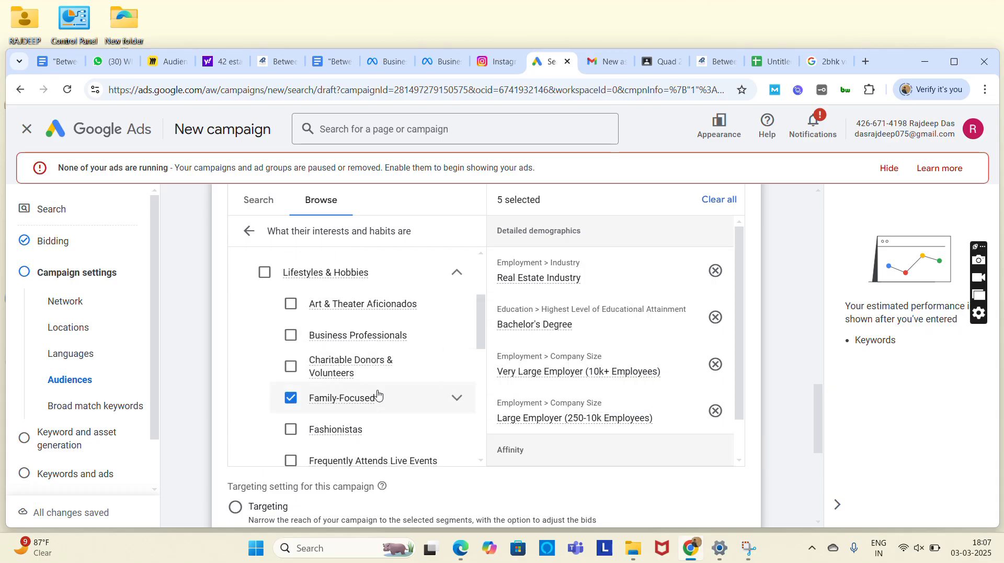
left_click(358, 343)
scroll(383, 392, "down", 2)
left_click(370, 386)
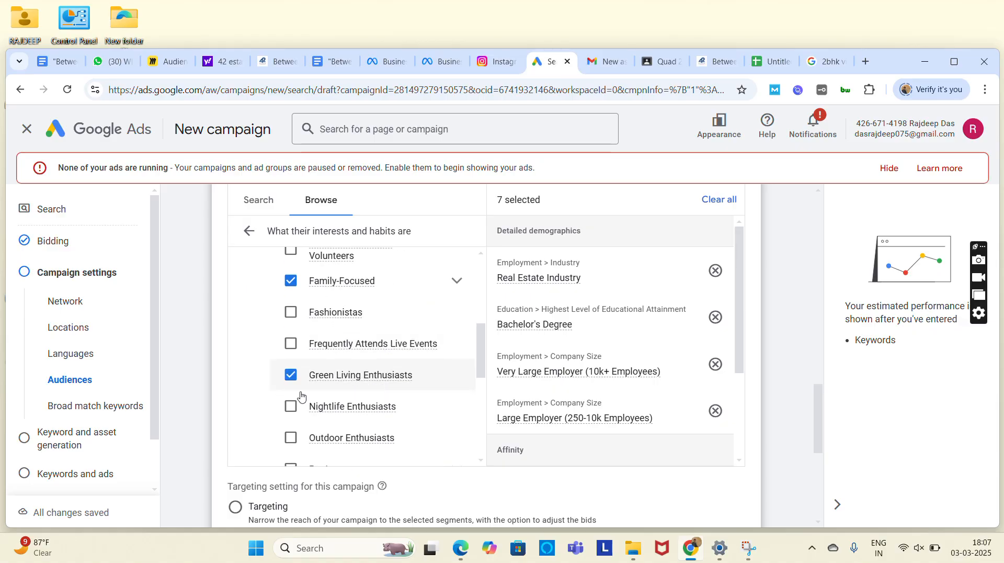
Step: Add the in-market Real Estate segments Moving & Relocation and Residential Properties to the campaign's audience
left_click(247, 232)
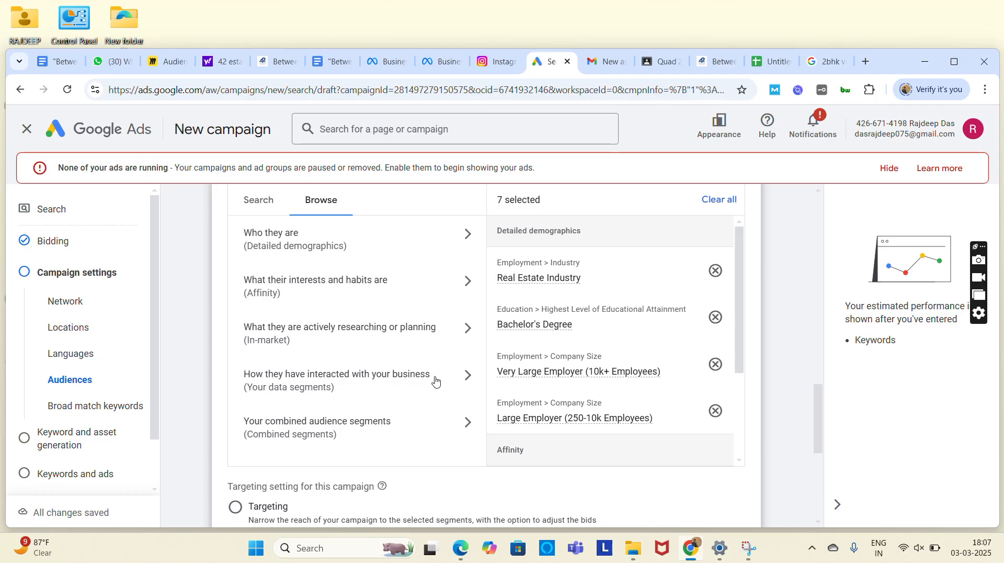
left_click(443, 336)
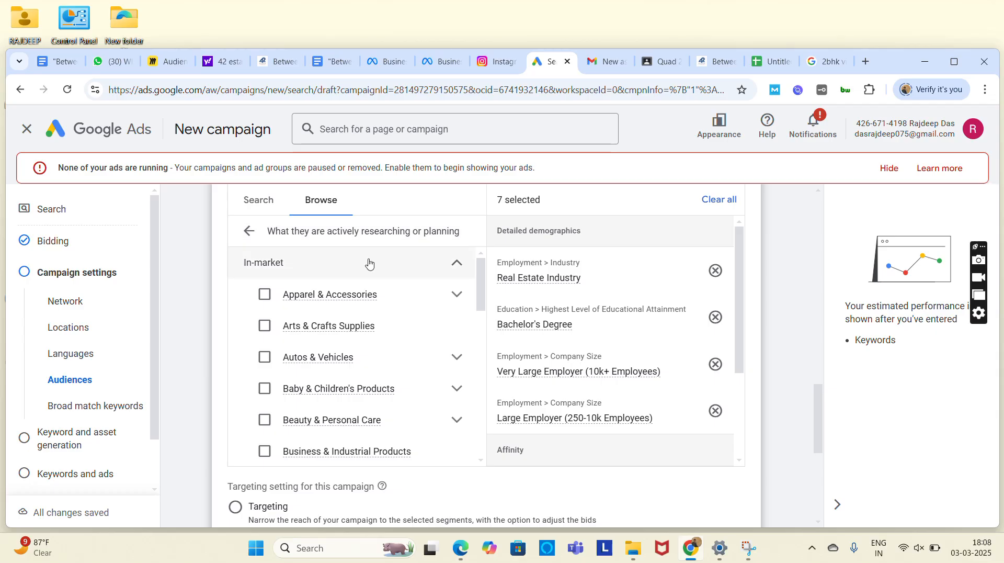
scroll(370, 262, "down", 4)
scroll(370, 262, "down", 5)
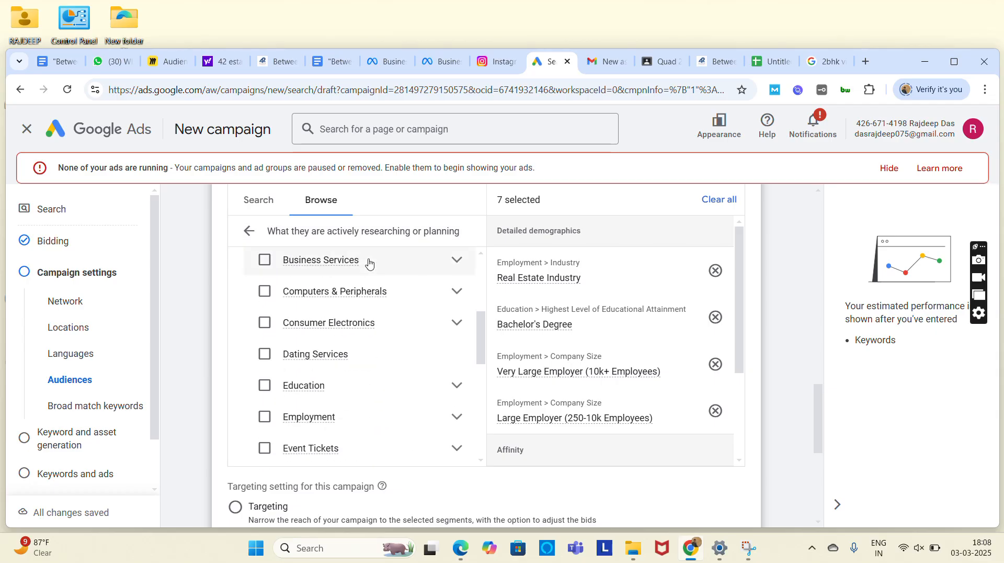
scroll(375, 344, "down", 3)
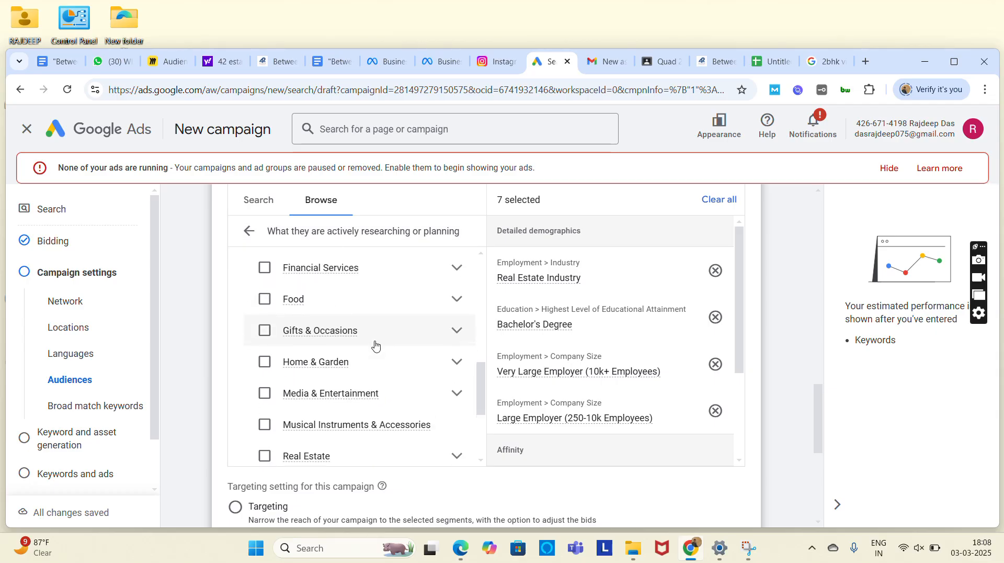
scroll(374, 345, "down", 1)
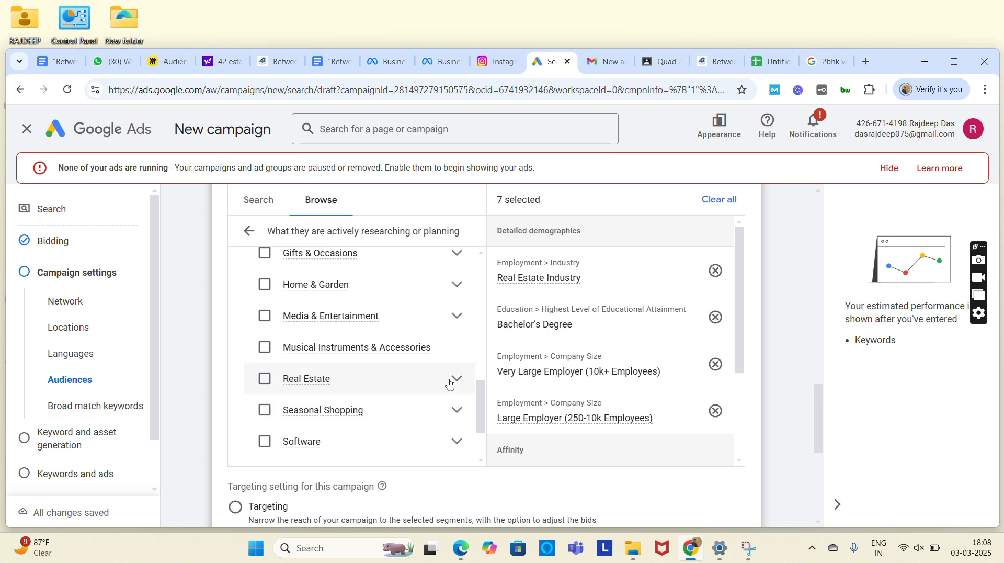
left_click(455, 383)
scroll(374, 385, "down", 2)
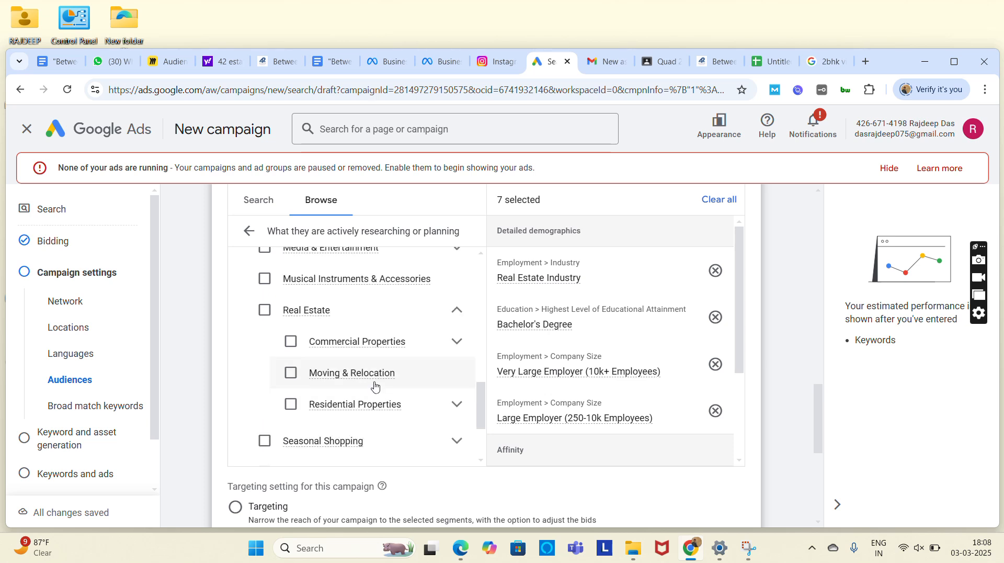
left_click(371, 387)
left_click(340, 416)
scroll(342, 419, "down", 2)
scroll(341, 417, "down", 3)
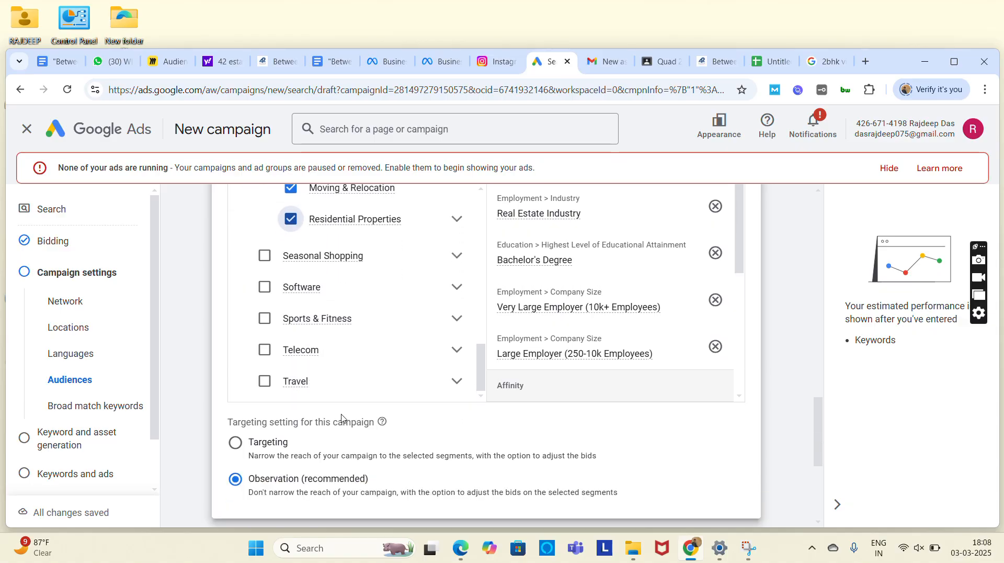
scroll(385, 349, "up", 10)
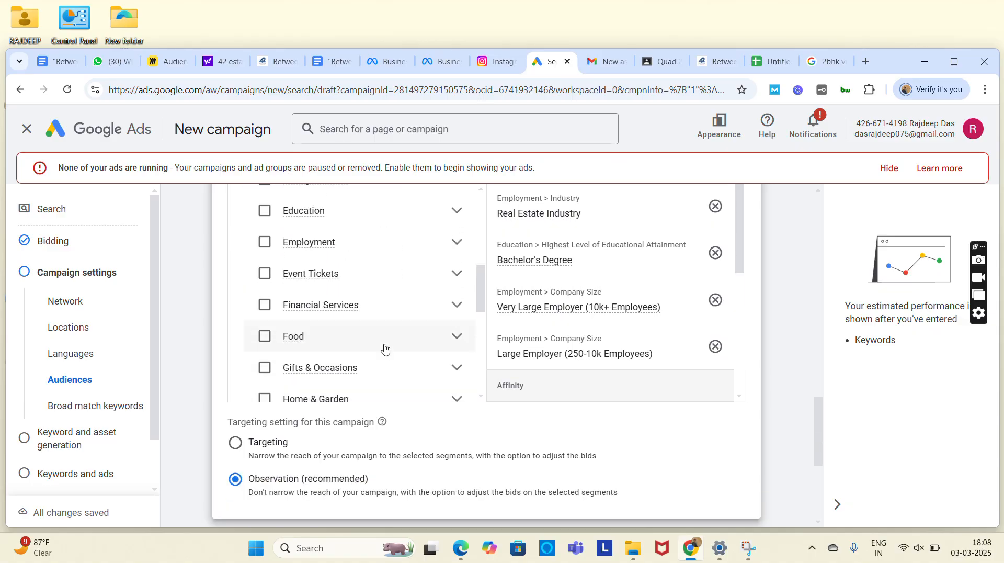
left_click(385, 348)
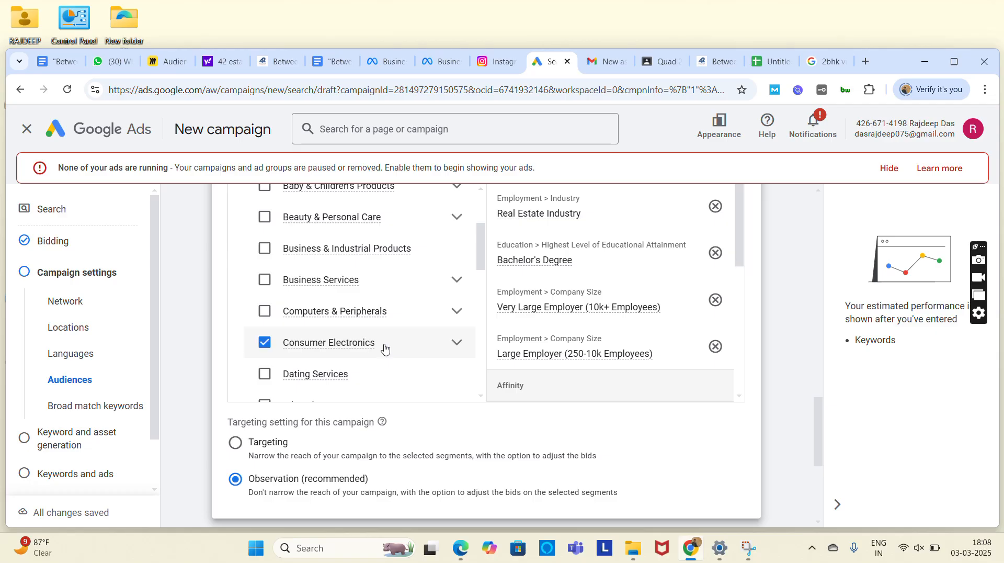
scroll(385, 348, "up", 3)
scroll(385, 348, "down", 2)
left_click(264, 351)
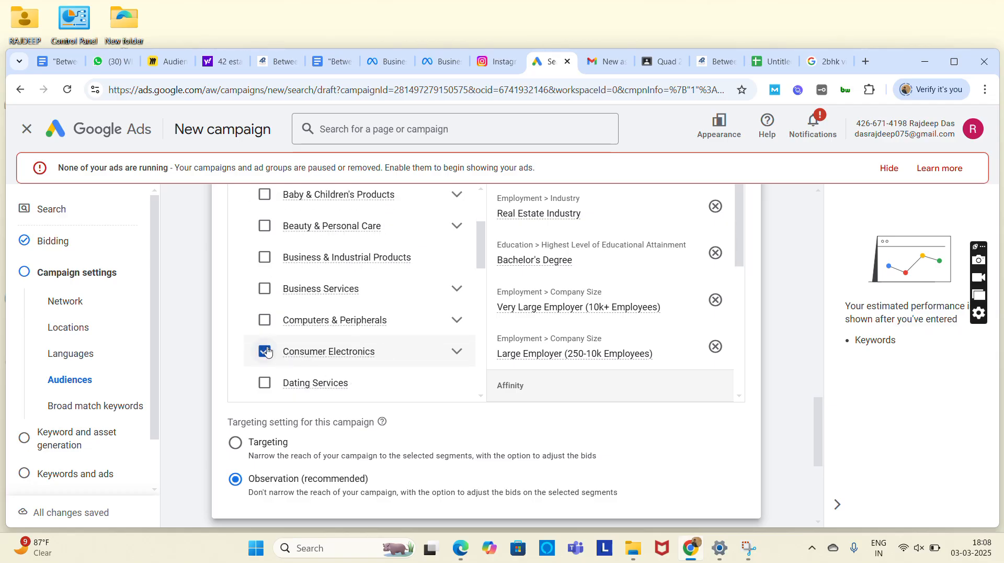
Step: Look through the in-market categories, including the Business Services subcategories, for further segments relevant to the campaign
scroll(346, 292, "up", 5)
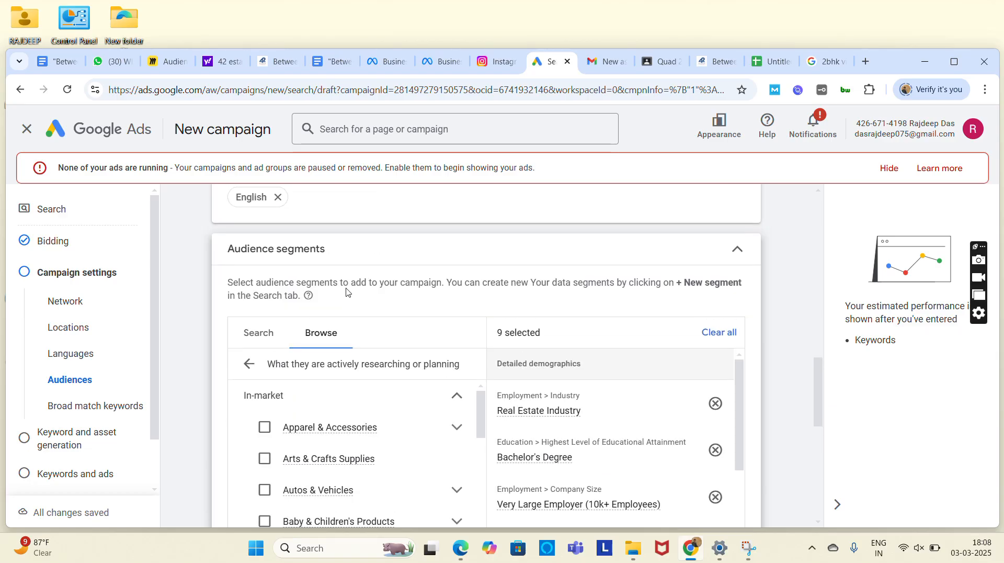
scroll(372, 425, "down", 2)
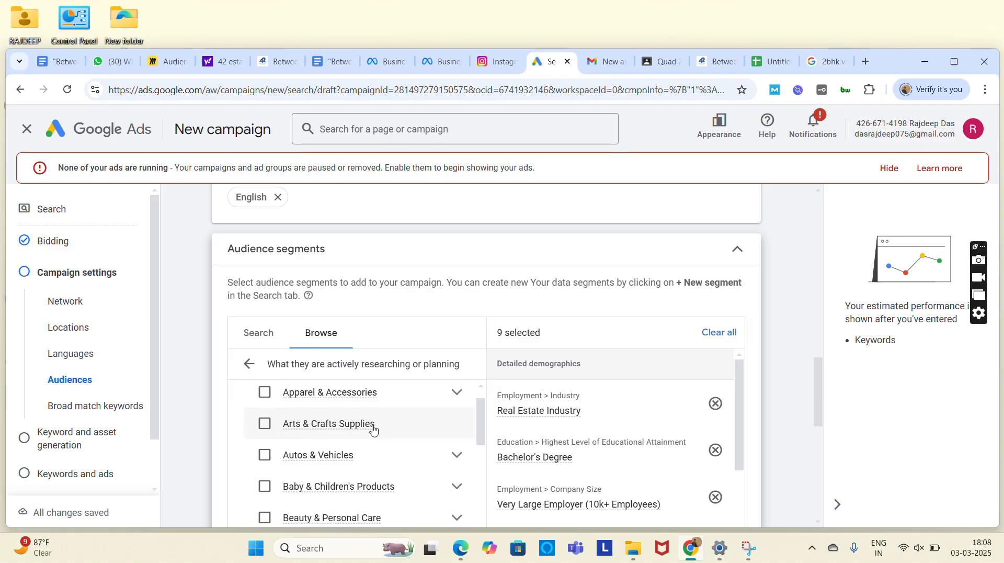
scroll(373, 430, "down", 1)
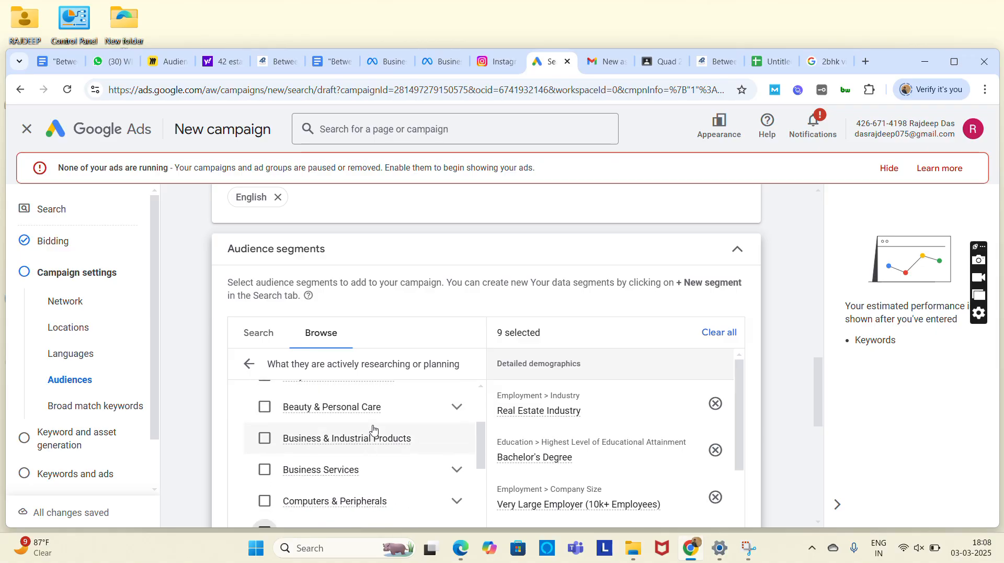
scroll(373, 430, "down", 1)
left_click(374, 430)
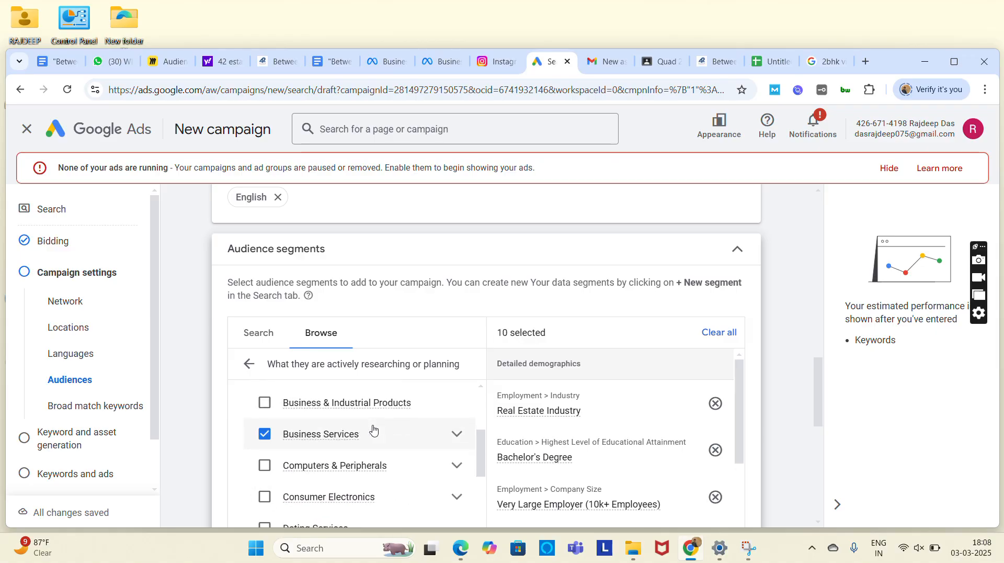
left_click(374, 430)
left_click(455, 438)
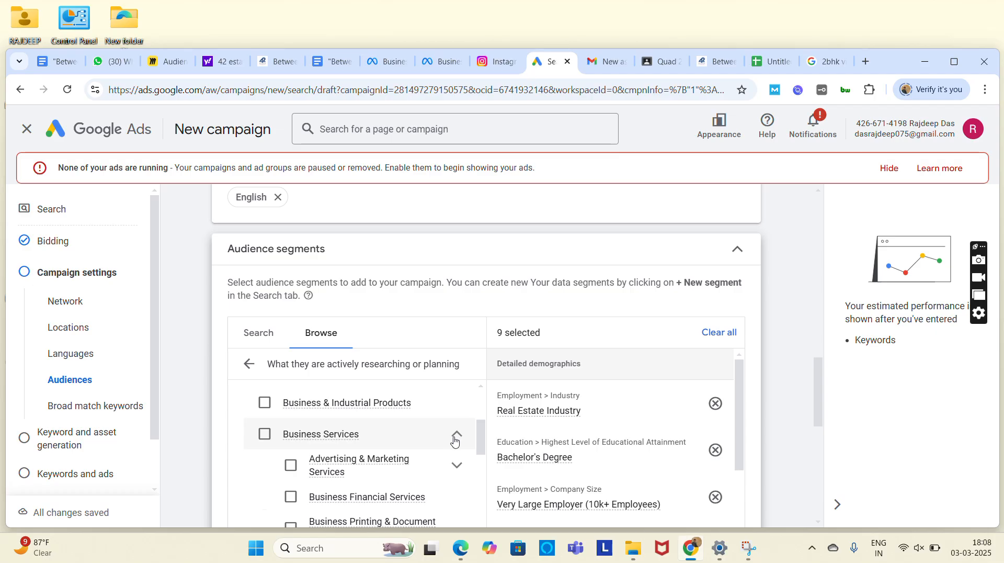
scroll(389, 475, "down", 3)
scroll(390, 476, "down", 6)
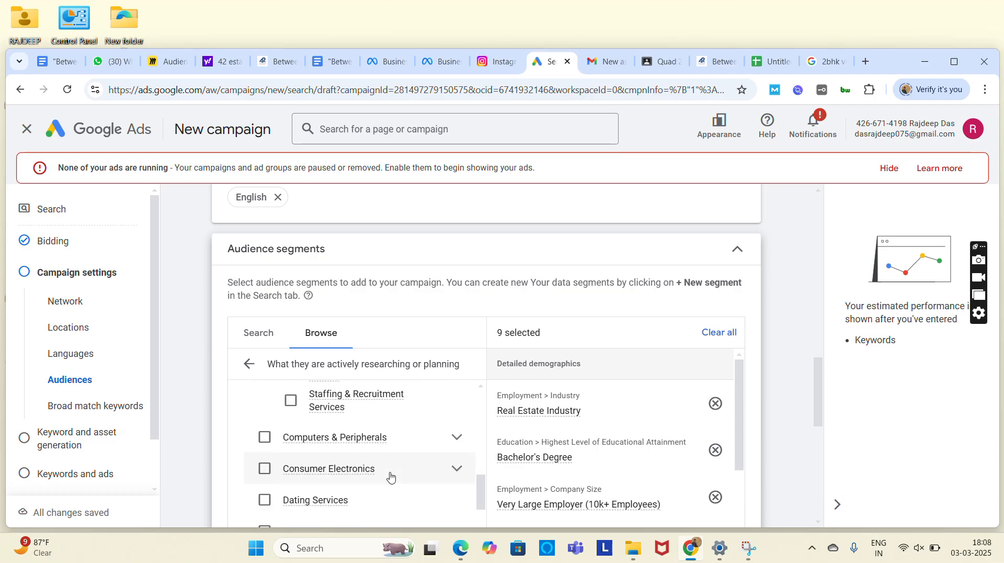
scroll(391, 476, "down", 3)
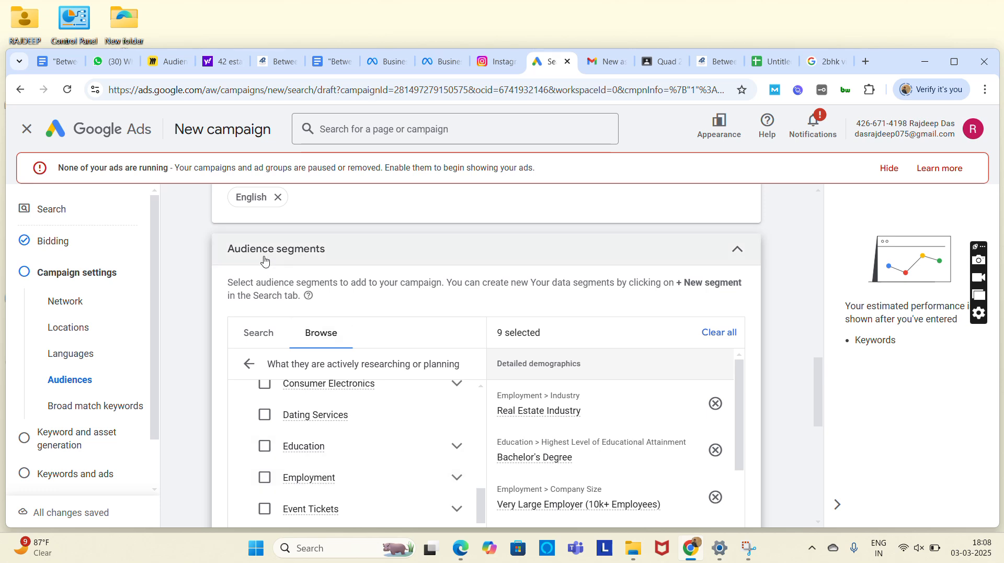
Step: Add the Avid Investors affinity segment from Banking & Finance to the campaign's audience
left_click(249, 364)
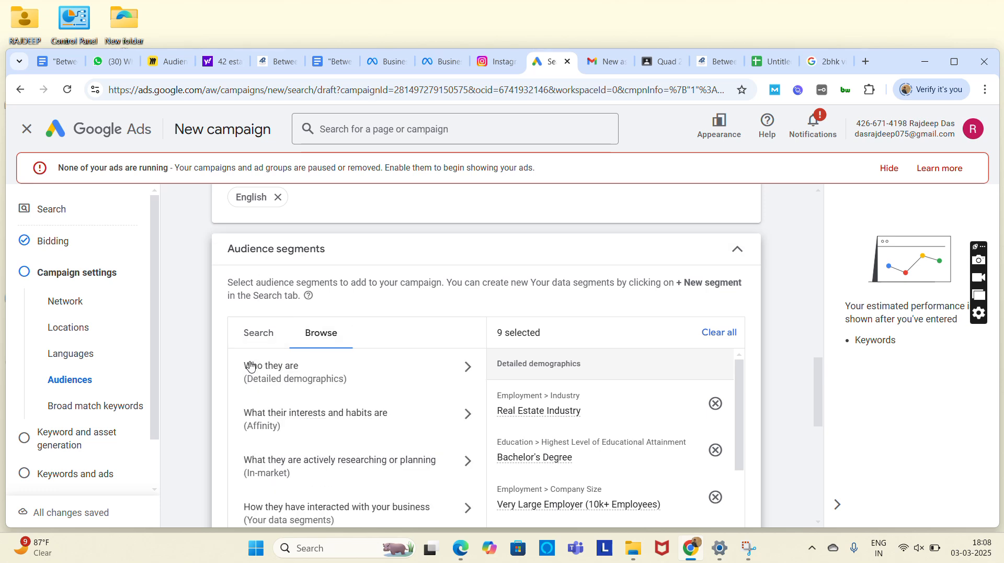
left_click(312, 419)
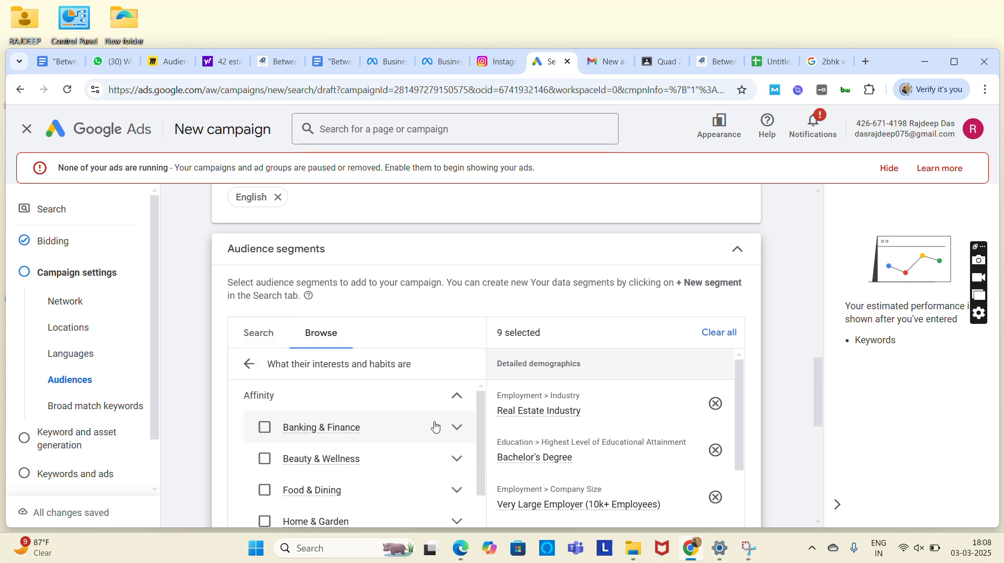
left_click(465, 430)
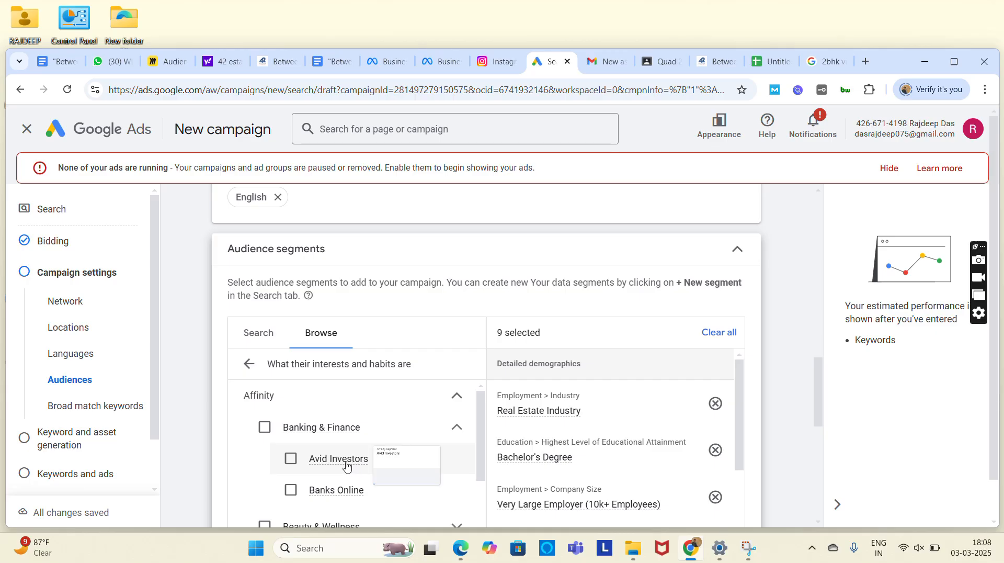
left_click(346, 466)
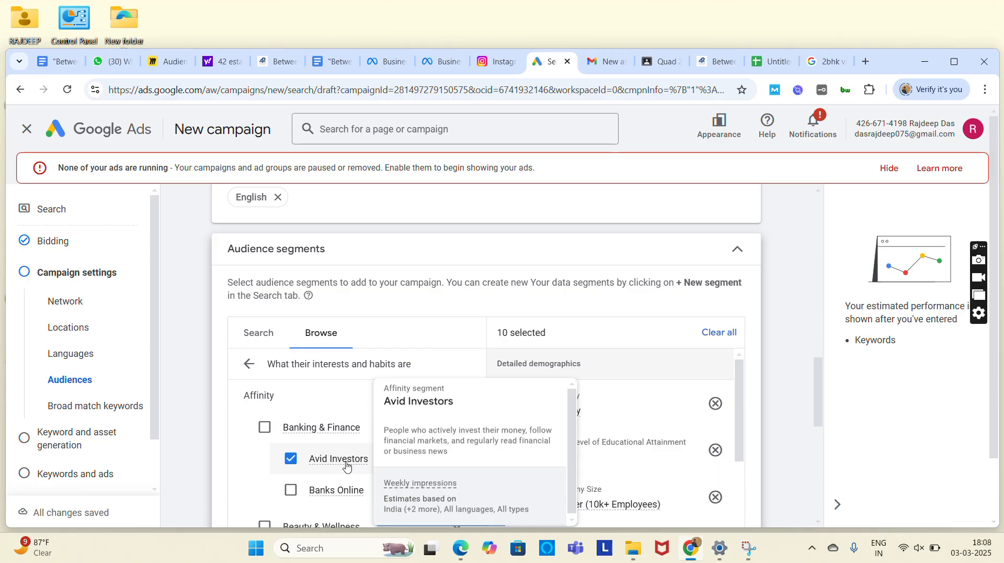
Step: Add the website visitors segment All visitors (Google Ads) from Your data segments to the campaign's audience
left_click(249, 364)
scroll(298, 392, "down", 2)
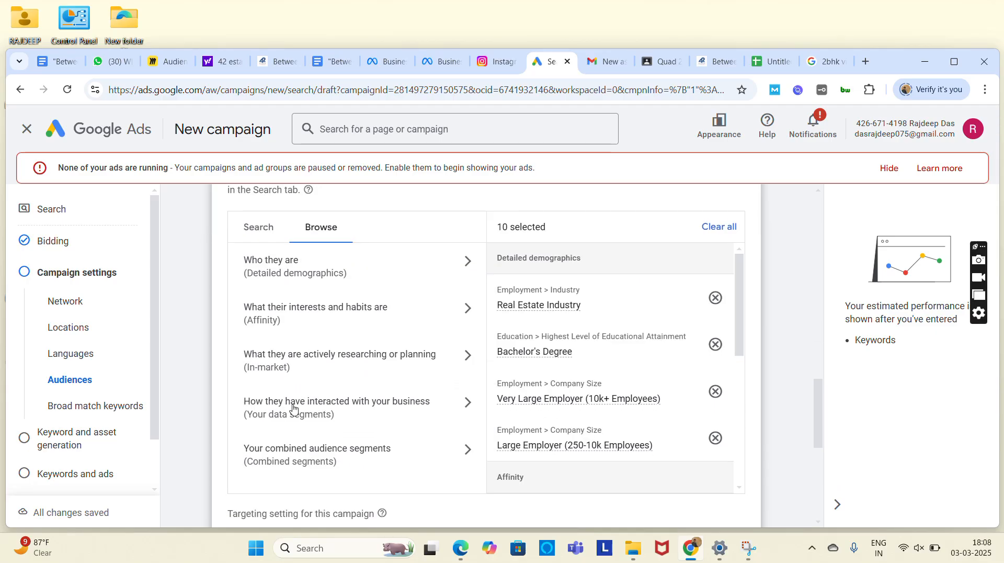
left_click(453, 401)
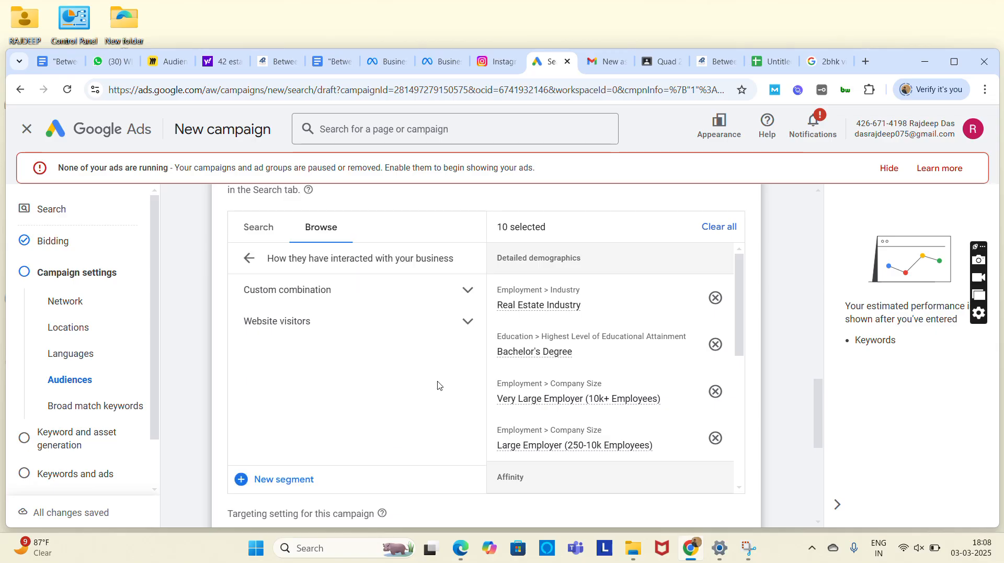
left_click(421, 321)
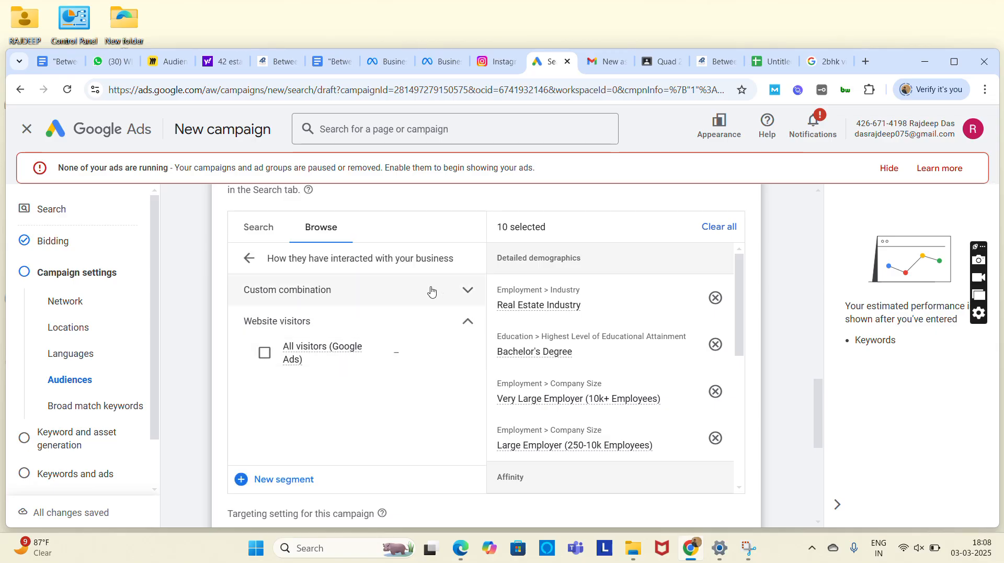
left_click(327, 363)
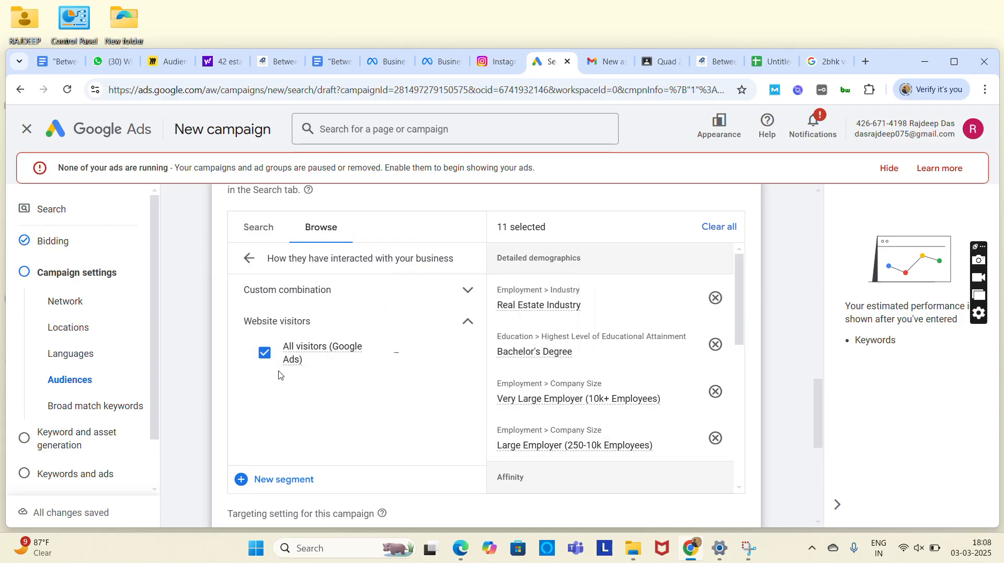
left_click(249, 257)
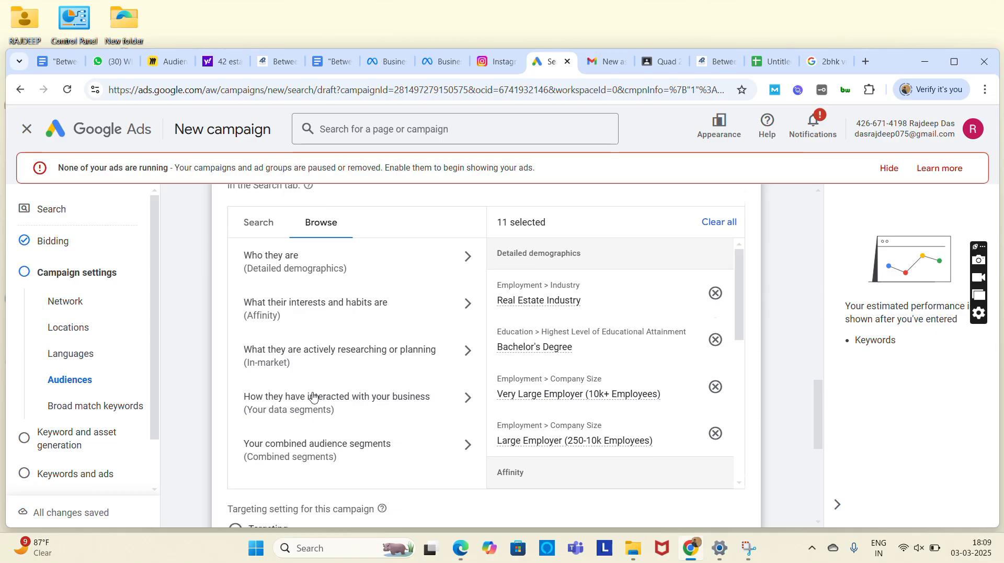
Step: Turn off broad match keywords for the entire campaign so that keyword match types are used
scroll(313, 398, "down", 1)
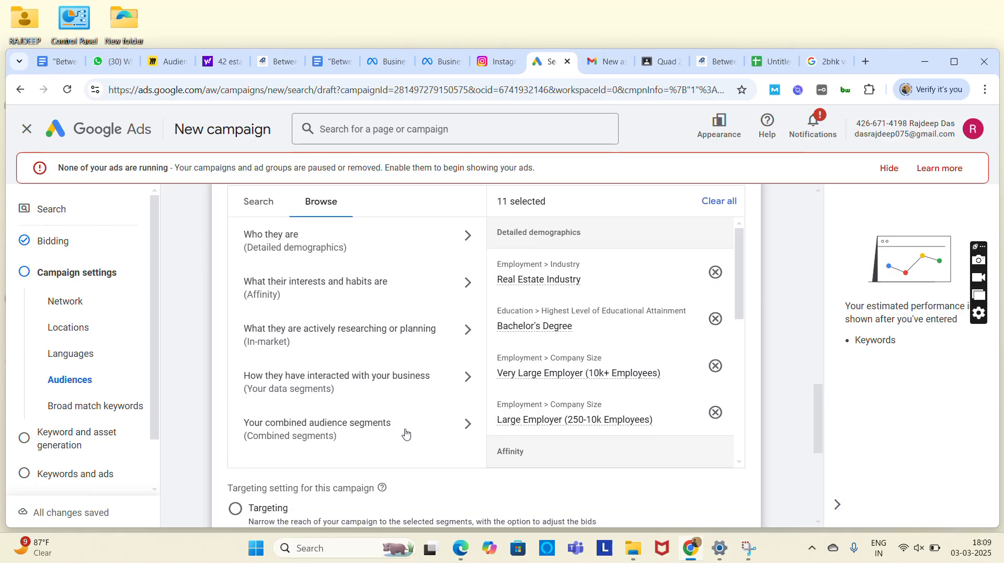
scroll(434, 434, "down", 3)
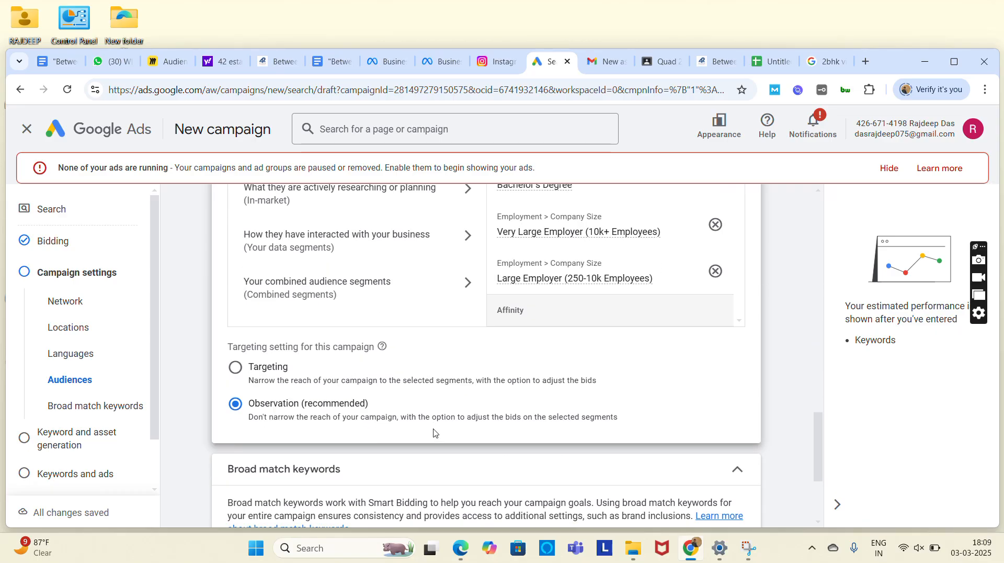
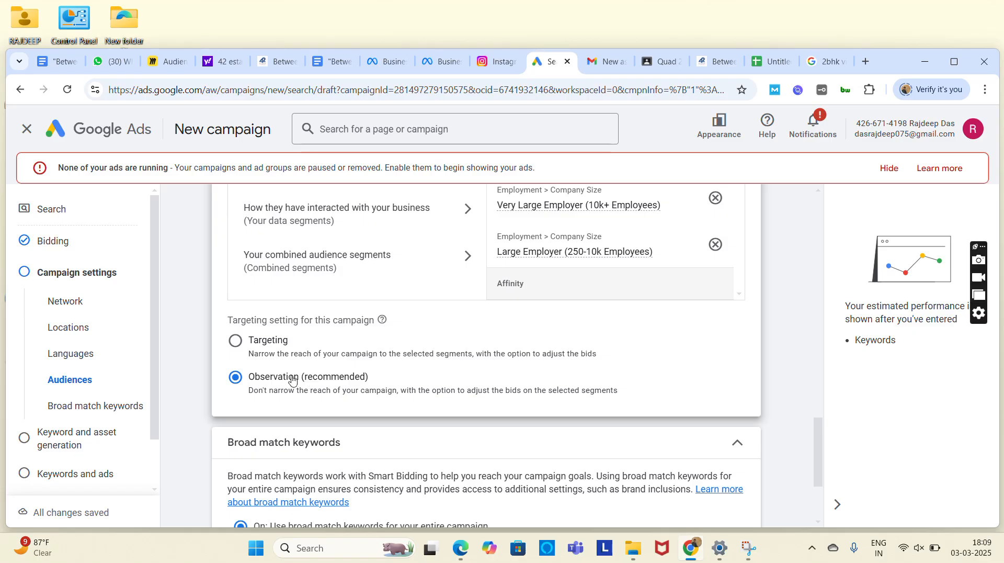
scroll(288, 377, "down", 2)
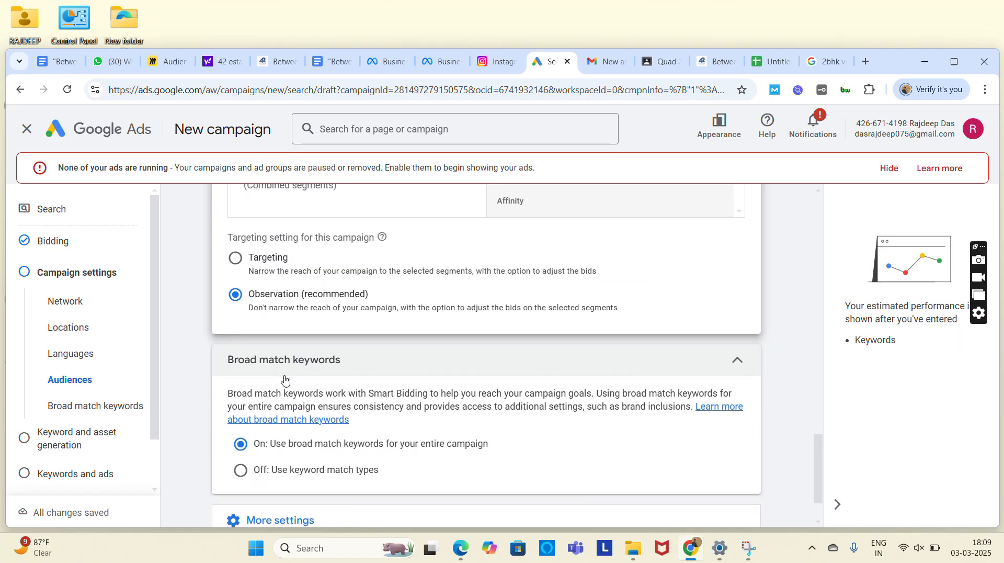
scroll(285, 378, "down", 1)
scroll(285, 375, "down", 1)
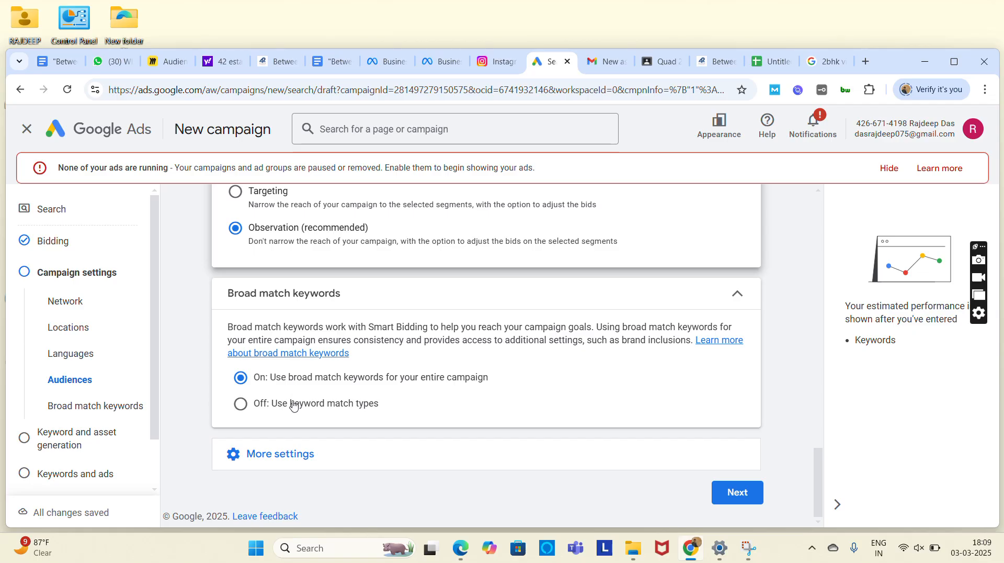
left_click(243, 405)
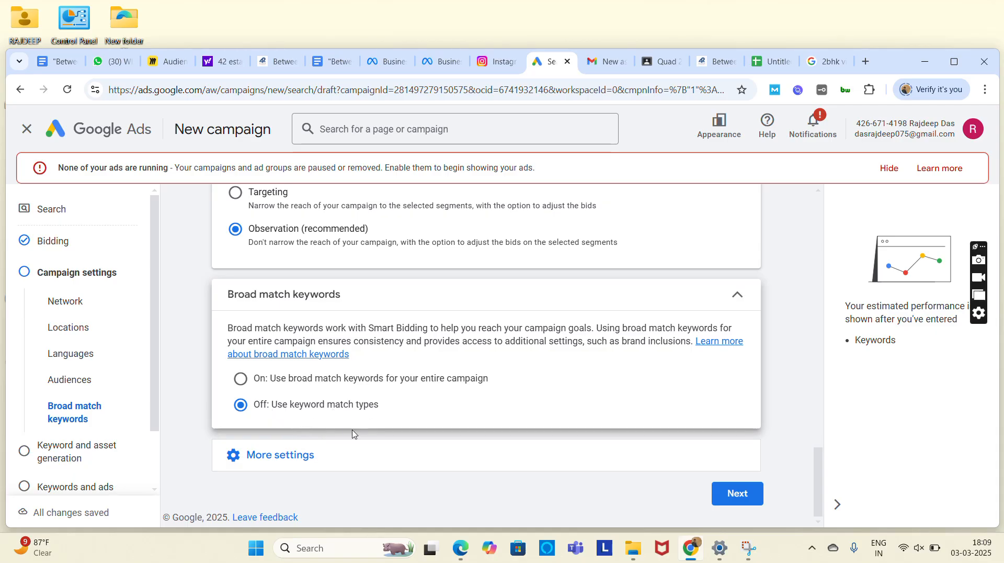
Step: Set the campaign's start date to Mar 3, 2025 in the additional campaign settings
left_click(341, 451)
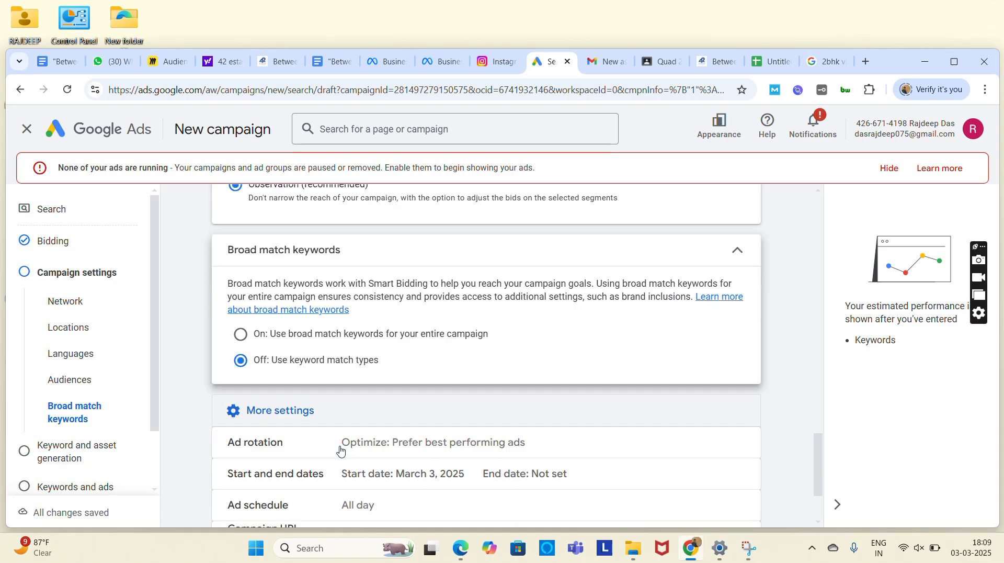
scroll(340, 451, "down", 1)
scroll(340, 451, "down", 1)
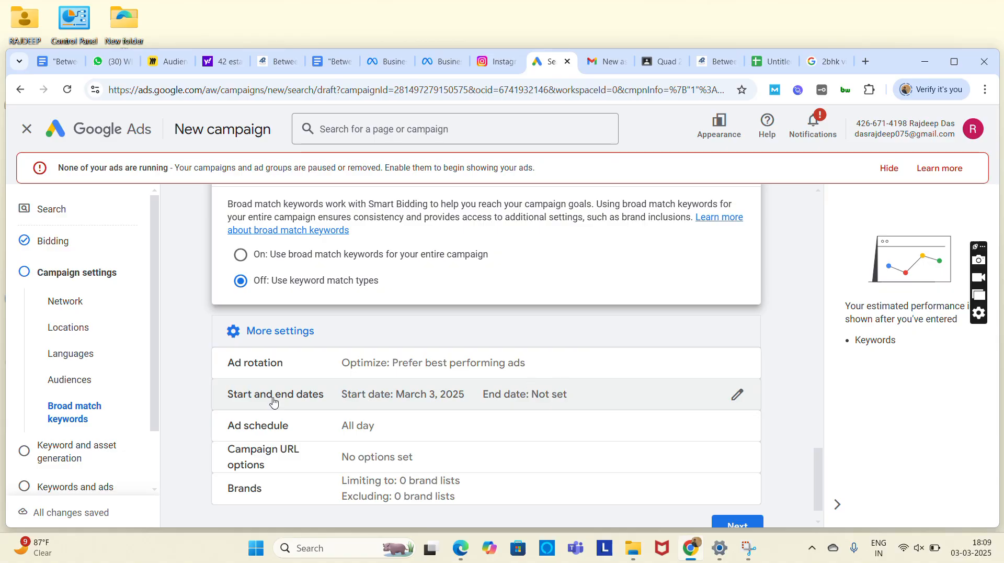
left_click(441, 405)
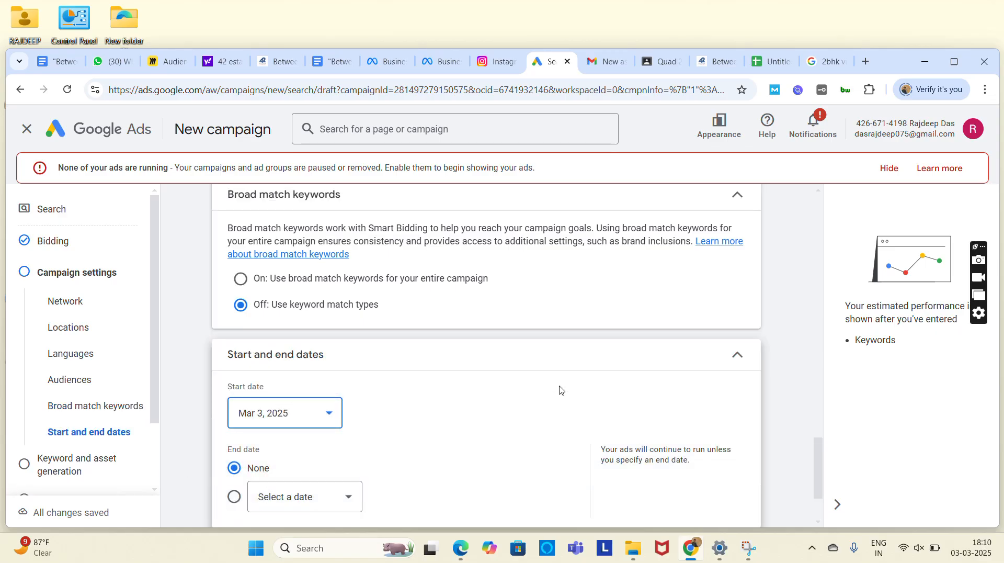
left_click(261, 418)
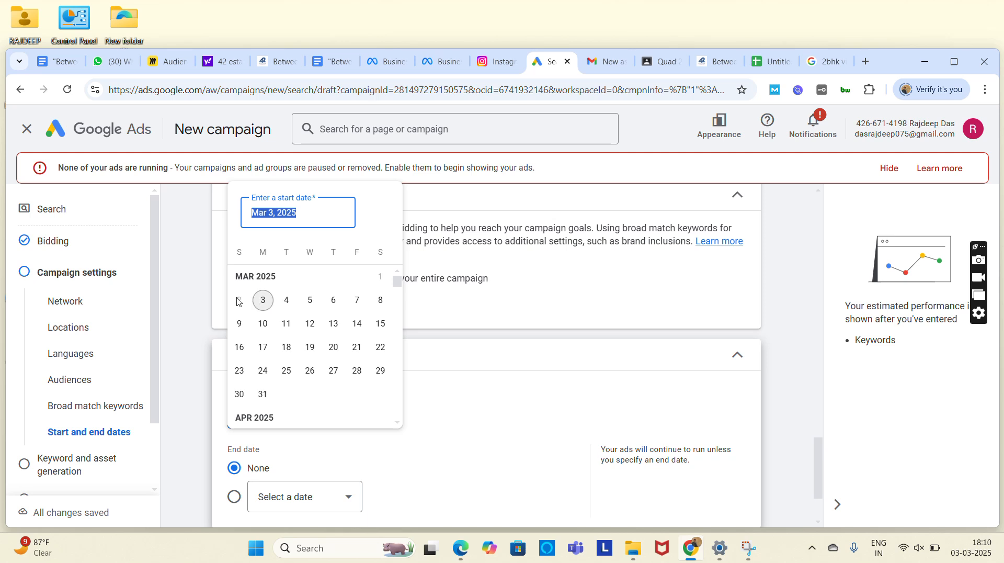
left_click(263, 300)
scroll(336, 504, "down", 2)
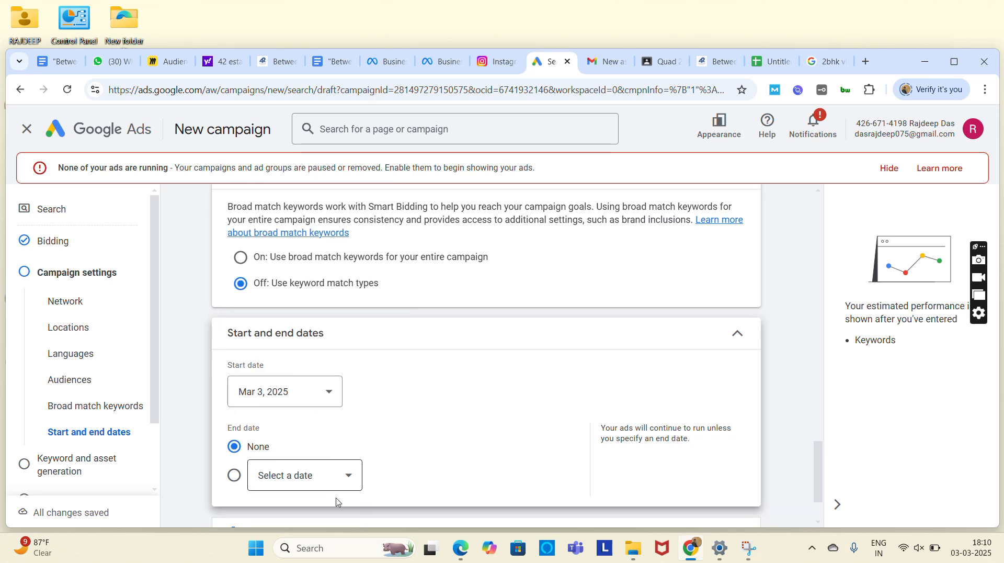
Step: Set the campaign's end date to Jun 3, 2025
left_click(341, 424)
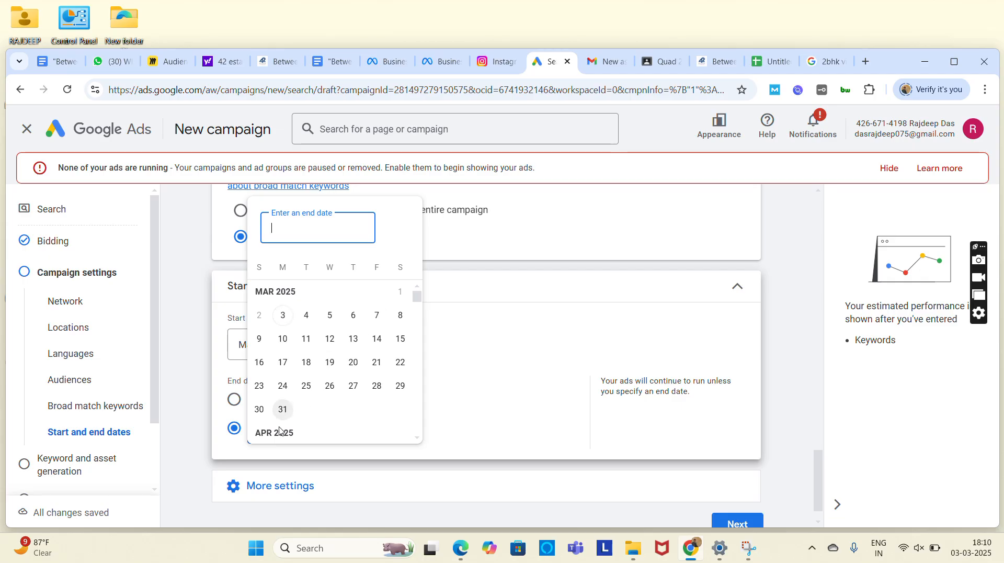
scroll(337, 386, "down", 7)
left_click(311, 391)
scroll(430, 419, "down", 2)
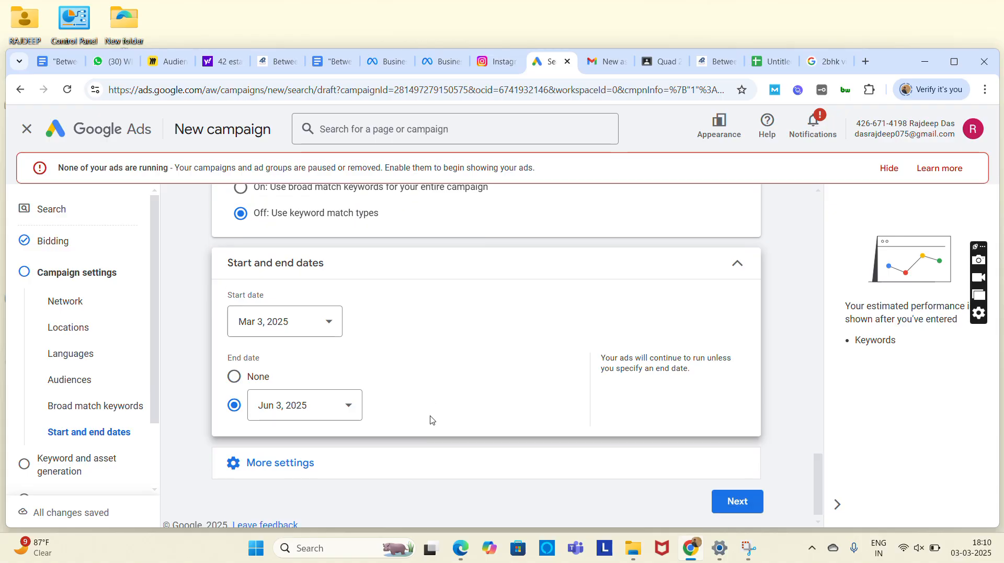
Step: Open the campaign's ad schedule and check its days and hours
left_click(340, 453)
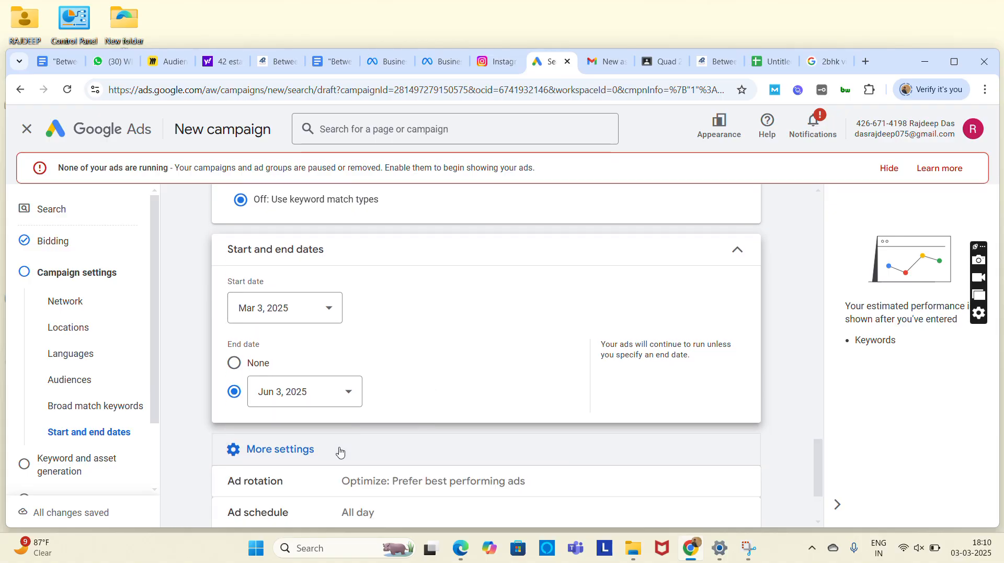
scroll(339, 444, "down", 3)
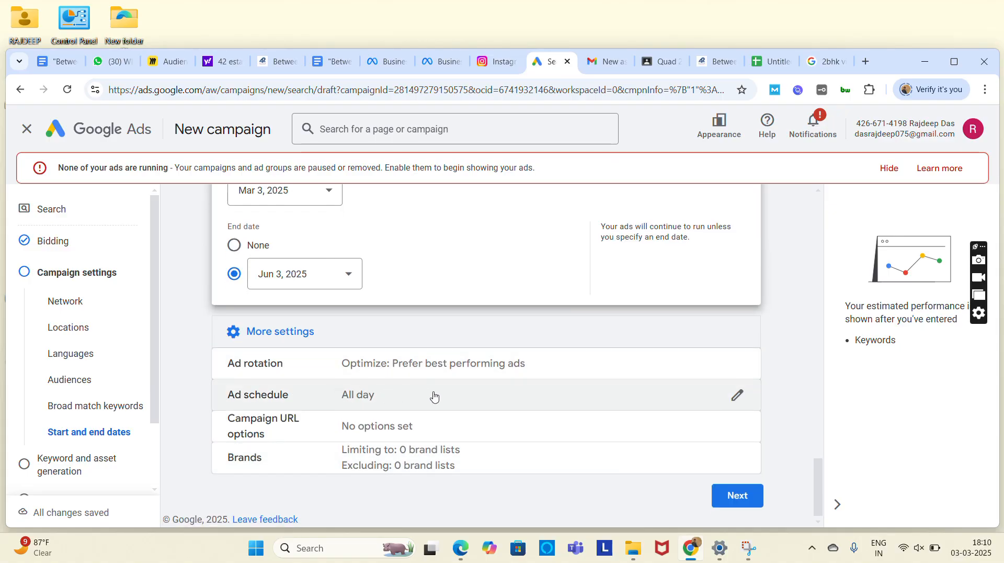
left_click(739, 396)
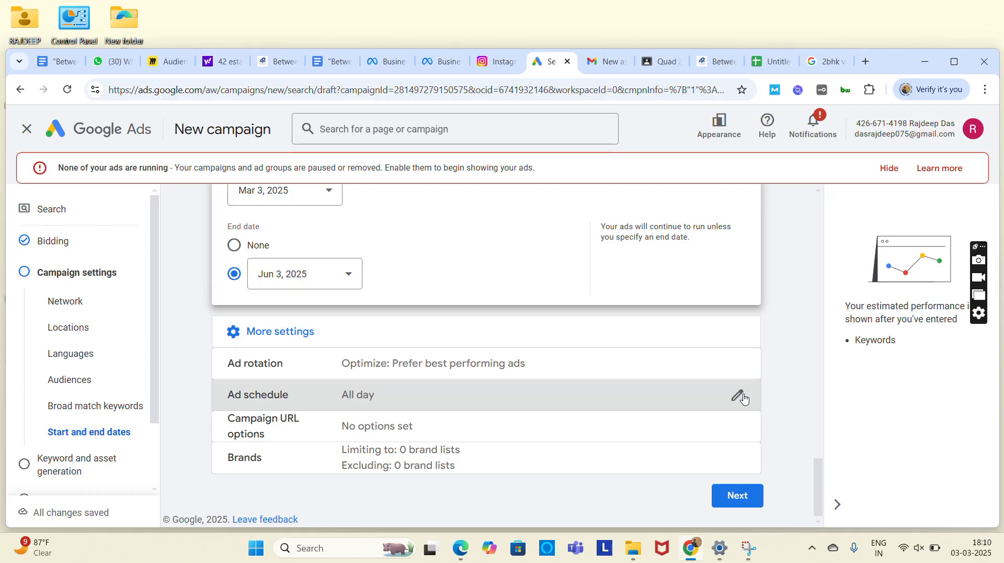
scroll(480, 418, "down", 2)
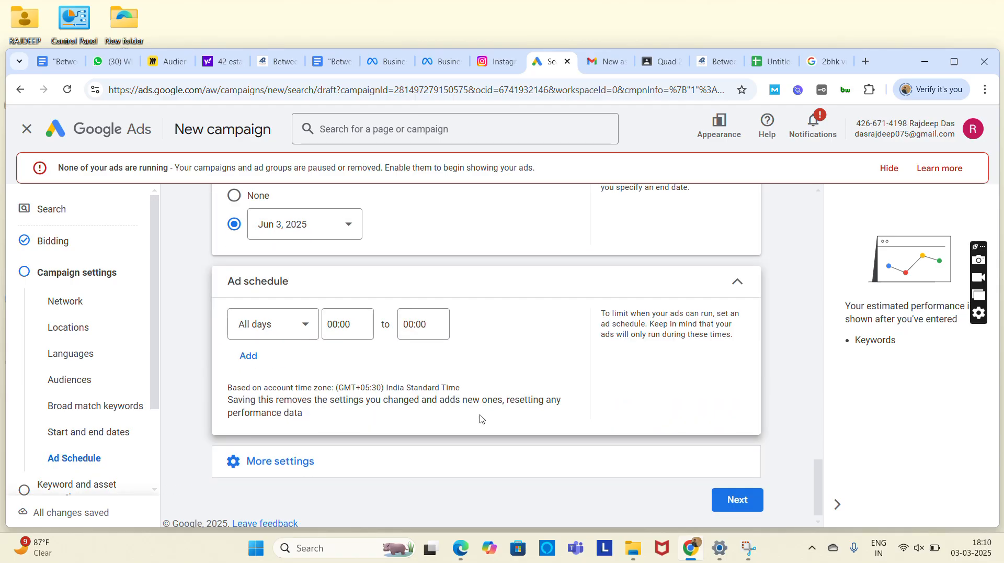
Step: Review the campaign URL options, including tracking template, final URL suffix and custom parameters, and the remaining ad rotation and brand settings
left_click(300, 459)
scroll(300, 458, "down", 2)
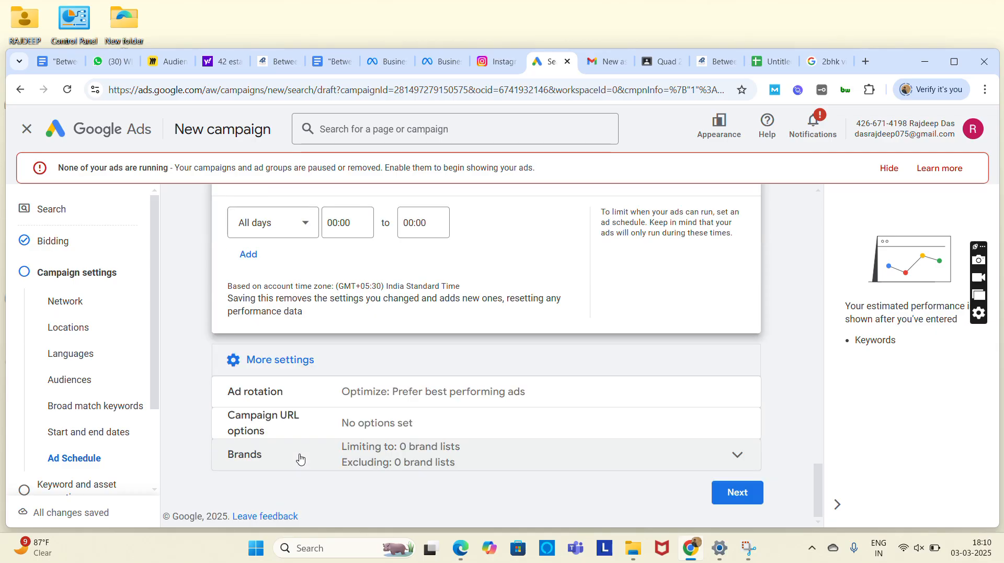
left_click(482, 424)
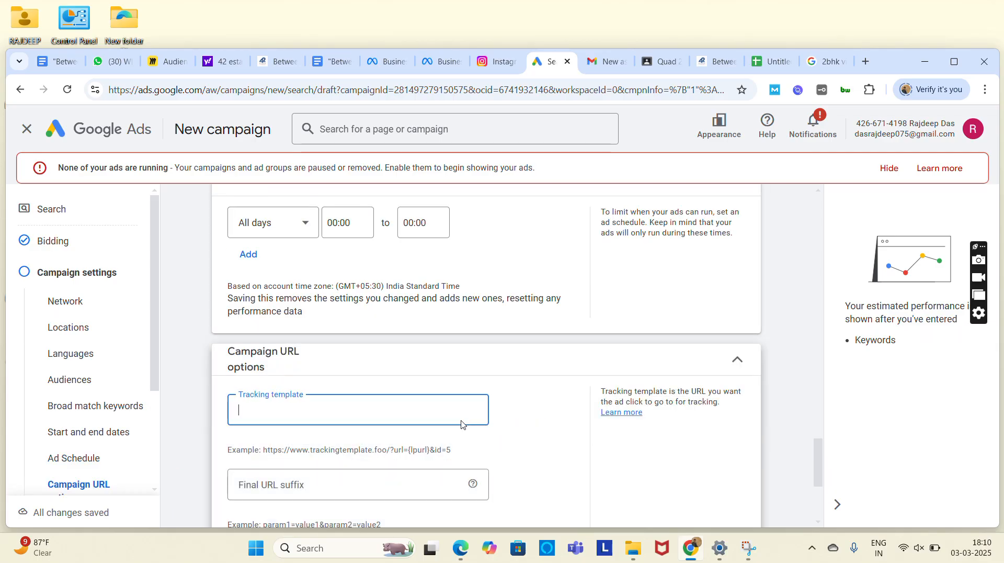
scroll(462, 421, "down", 3)
scroll(461, 424, "down", 1)
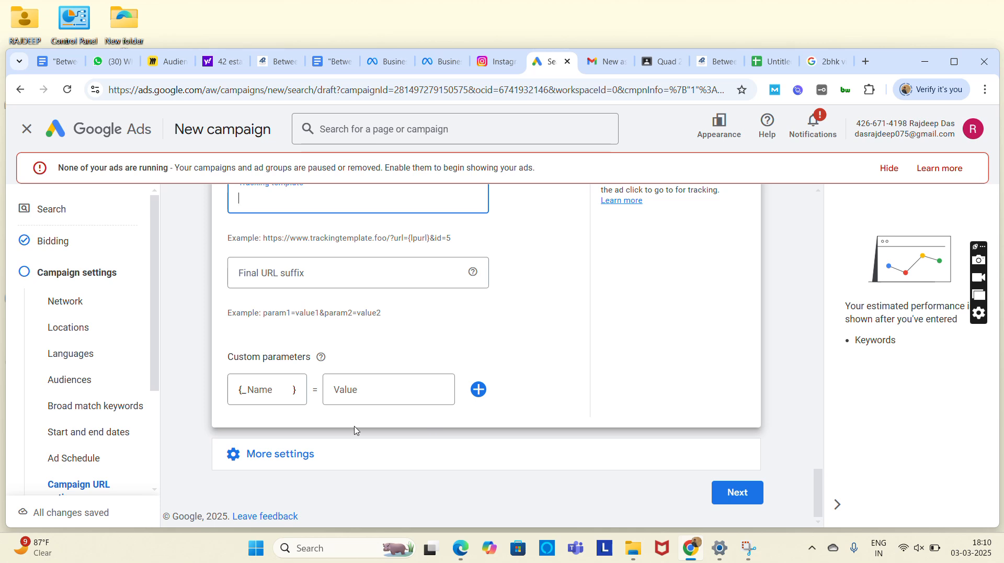
left_click(339, 451)
scroll(340, 447, "down", 1)
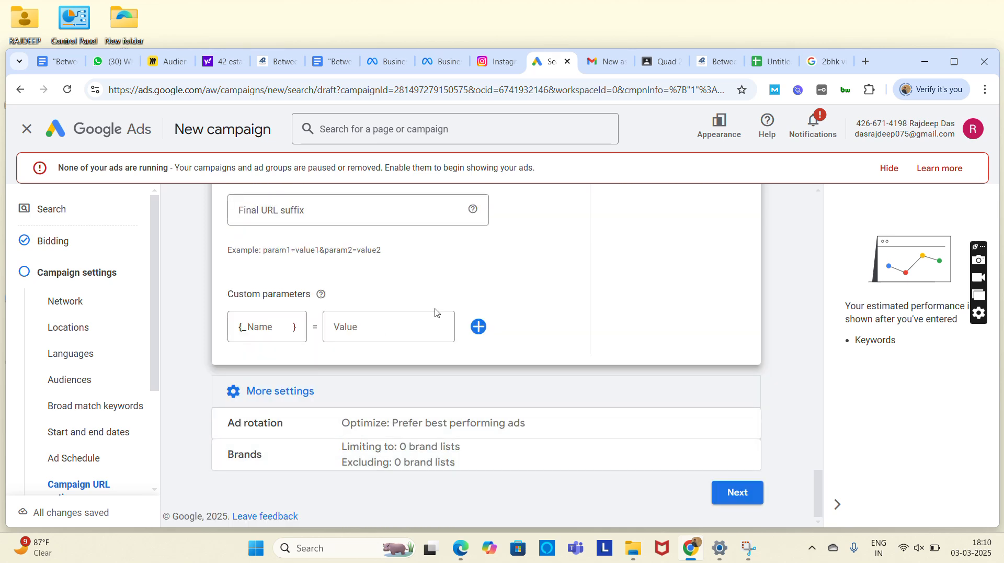
scroll(432, 310, "up", 3)
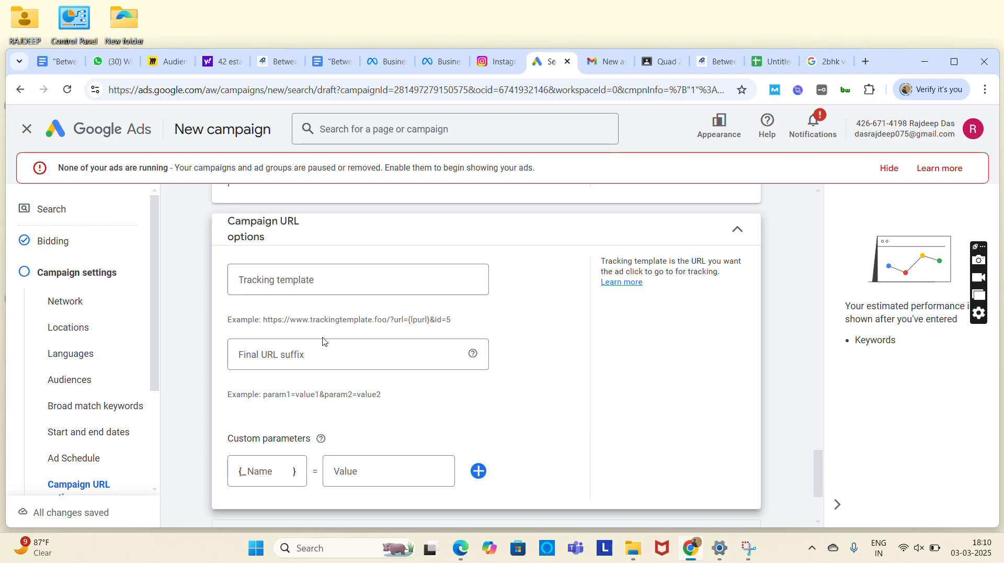
scroll(412, 374, "down", 3)
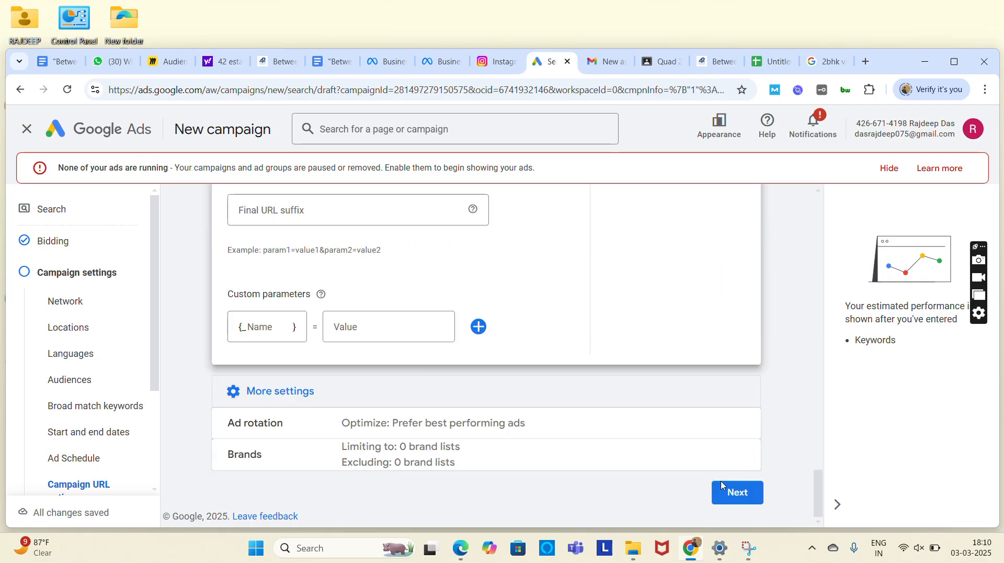
Step: Finish the campaign settings and review the bidding focus and customer acquisition options
left_click(732, 489)
left_click_drag(323, 403, 38, 268)
left_click(9, 253)
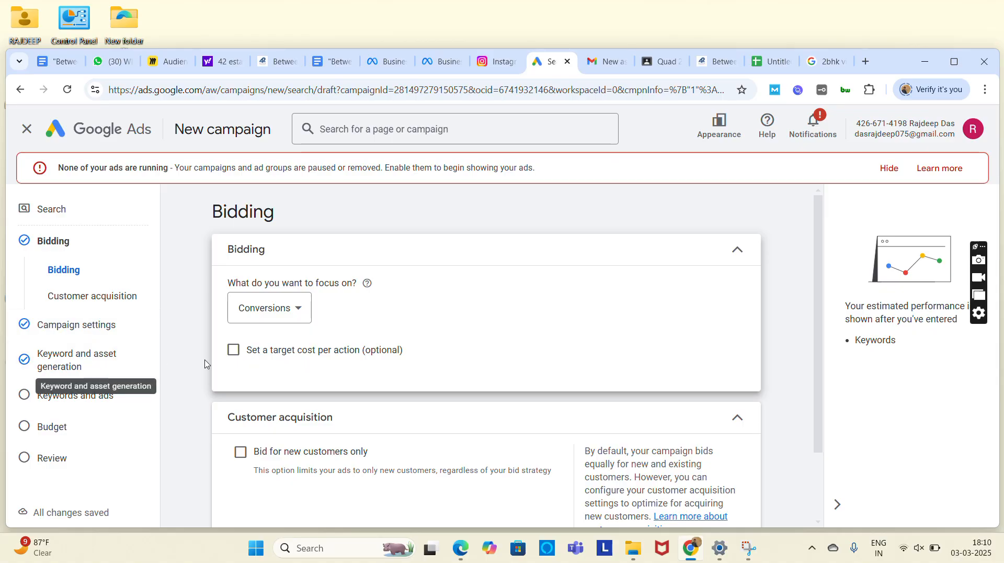
scroll(226, 366, "down", 2)
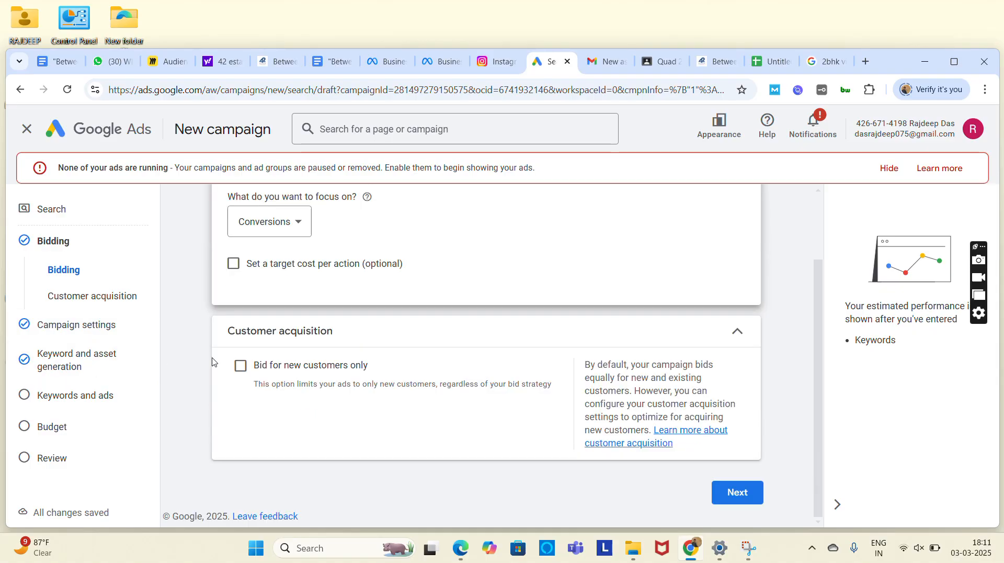
Step: Go to the Keywords and ads stage and look over the keyword setup of Ad group 1
left_click(40, 401)
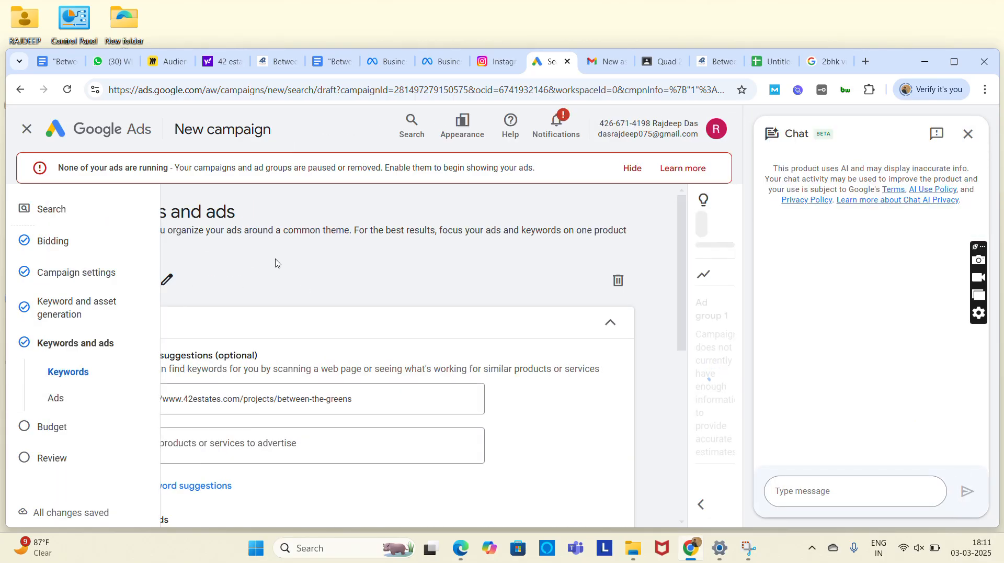
scroll(275, 262, "down", 2)
scroll(275, 262, "up", 2)
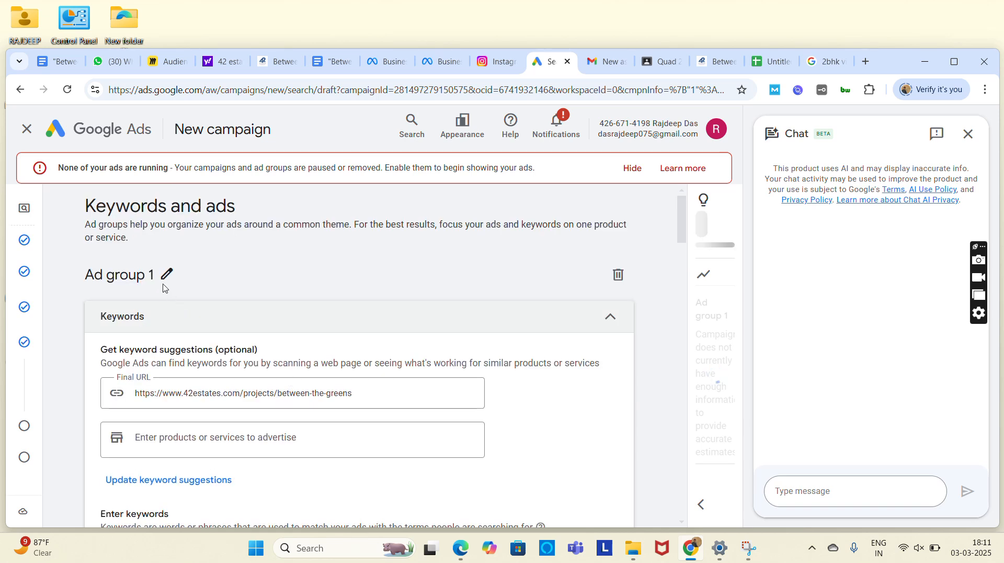
scroll(164, 283, "up", 1)
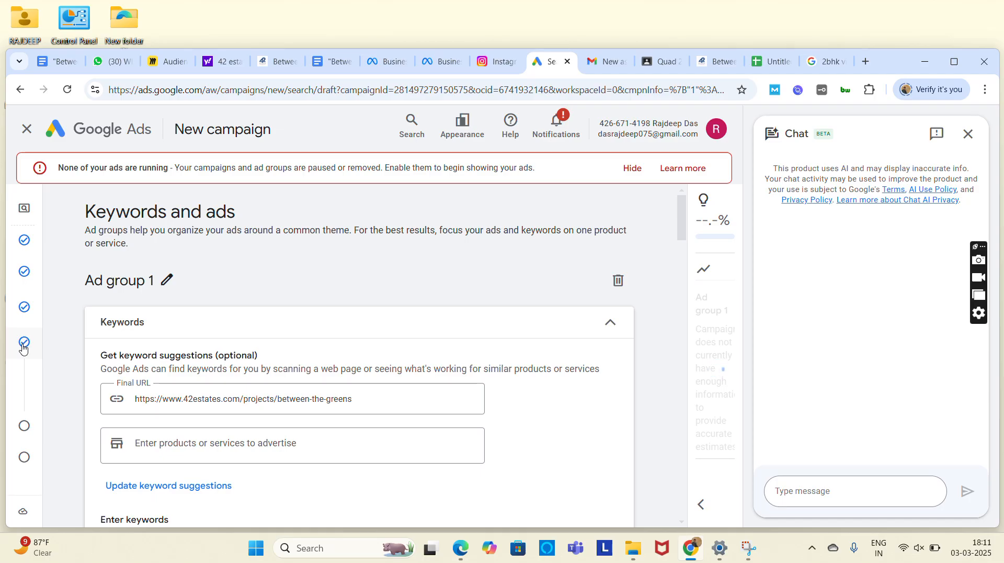
Step: Return to Keyword and asset generation and request generated keywords and assets from the Between the Greens URL and the business description
mouse_move(22, 349)
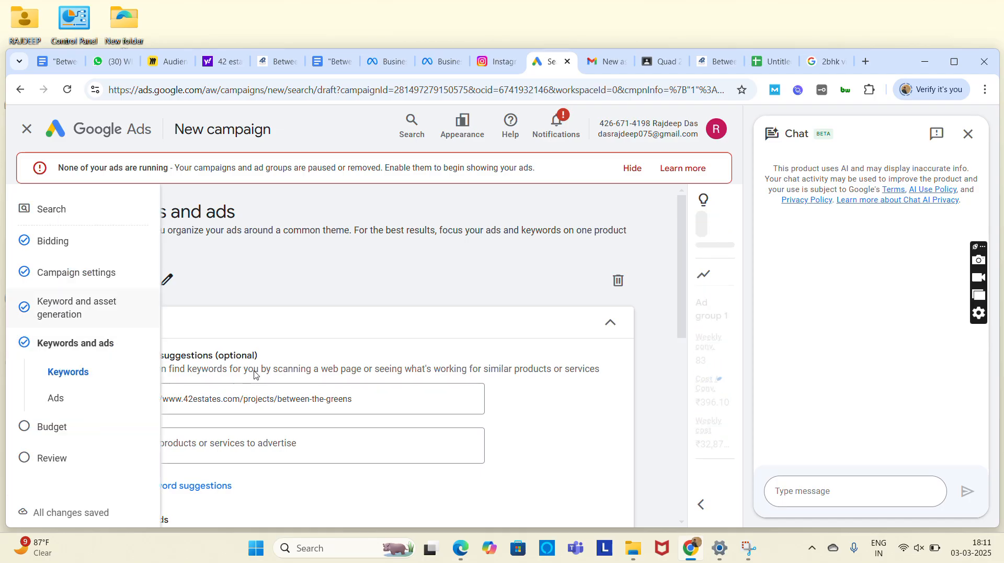
scroll(254, 375, "down", 2)
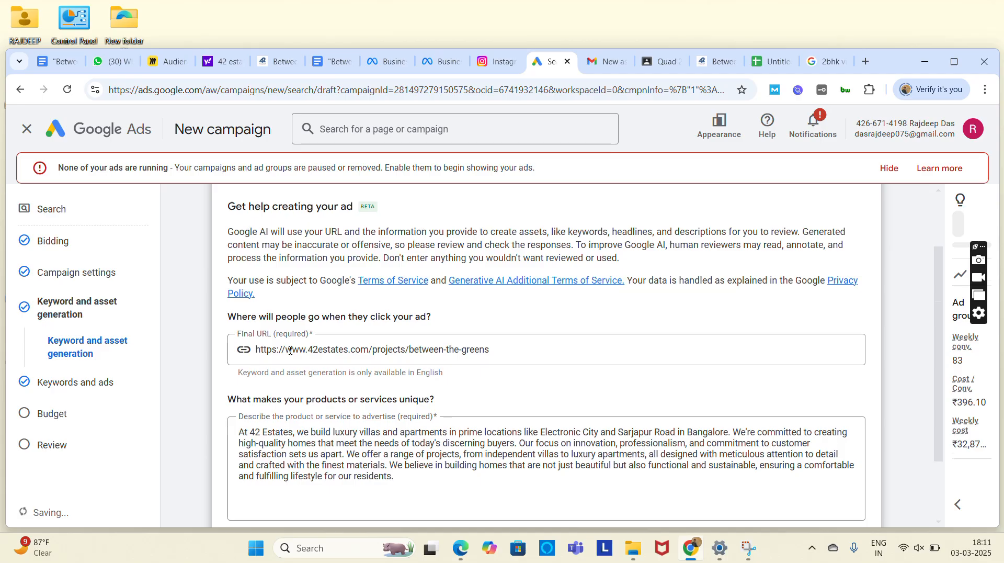
scroll(410, 340, "down", 2)
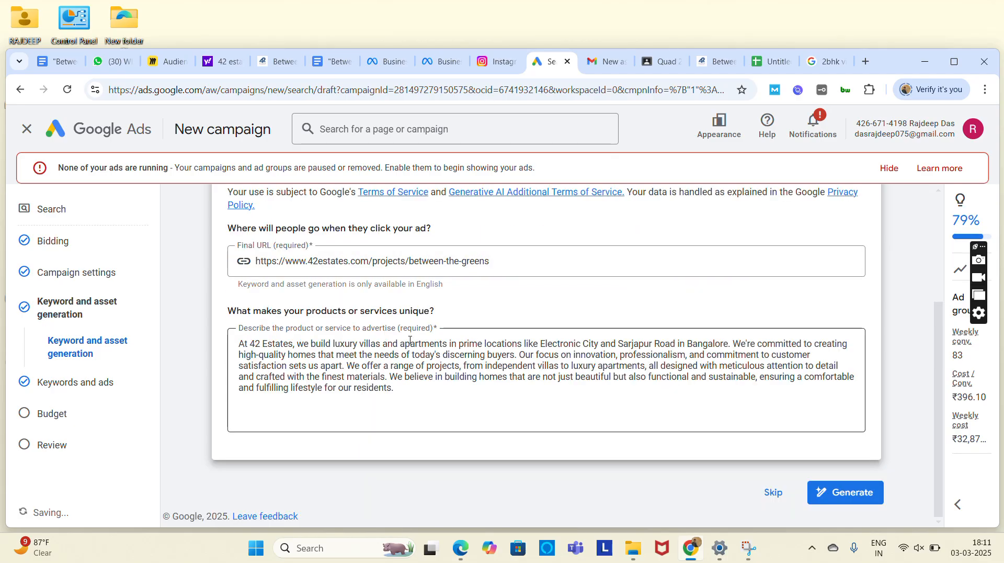
left_click(823, 494)
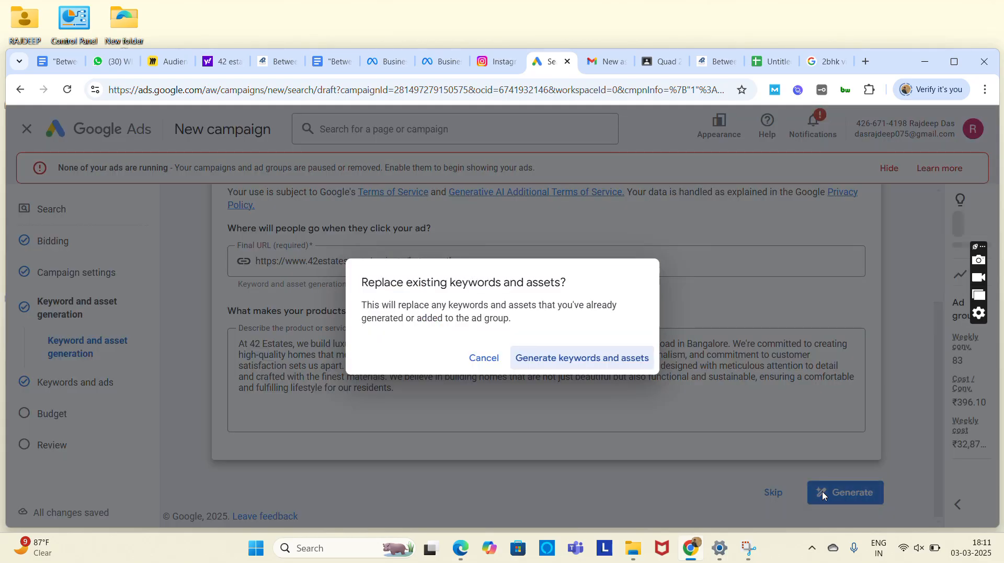
Step: Replace the existing keywords and assets with newly generated ones, and rename the ad group as Lead gen target location
left_click(624, 359)
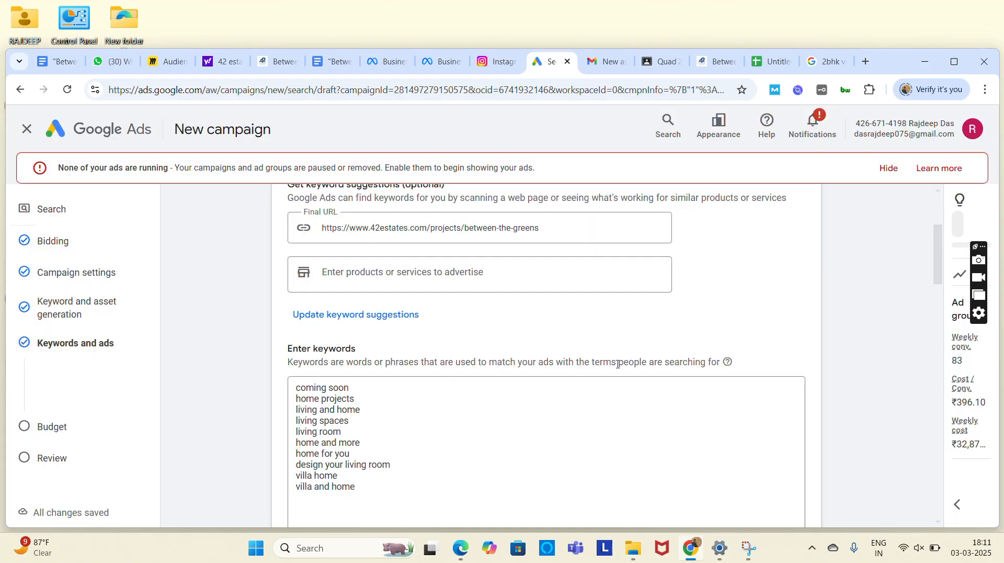
scroll(287, 362, "up", 3)
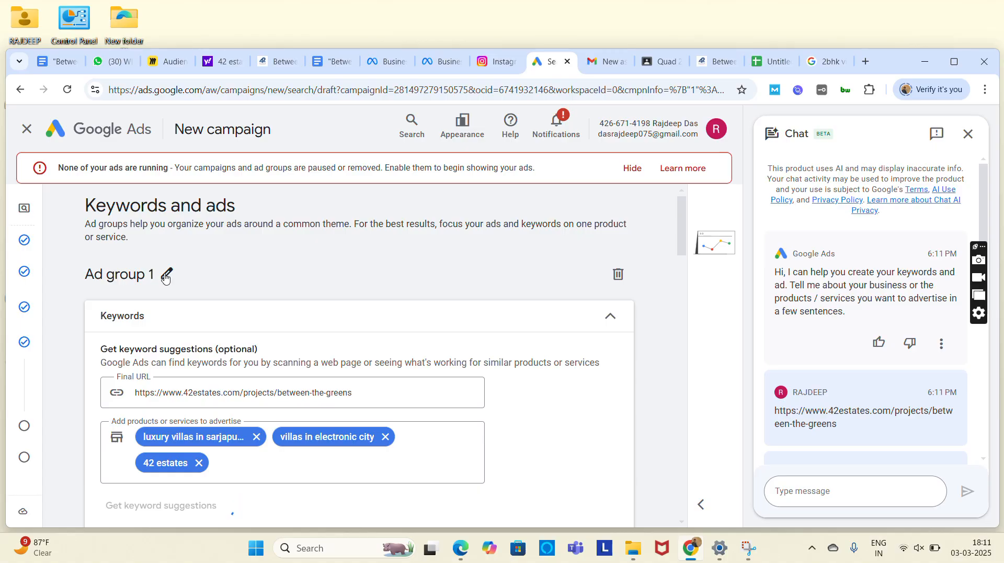
left_click(165, 275)
left_click_drag(170, 275, 99, 265)
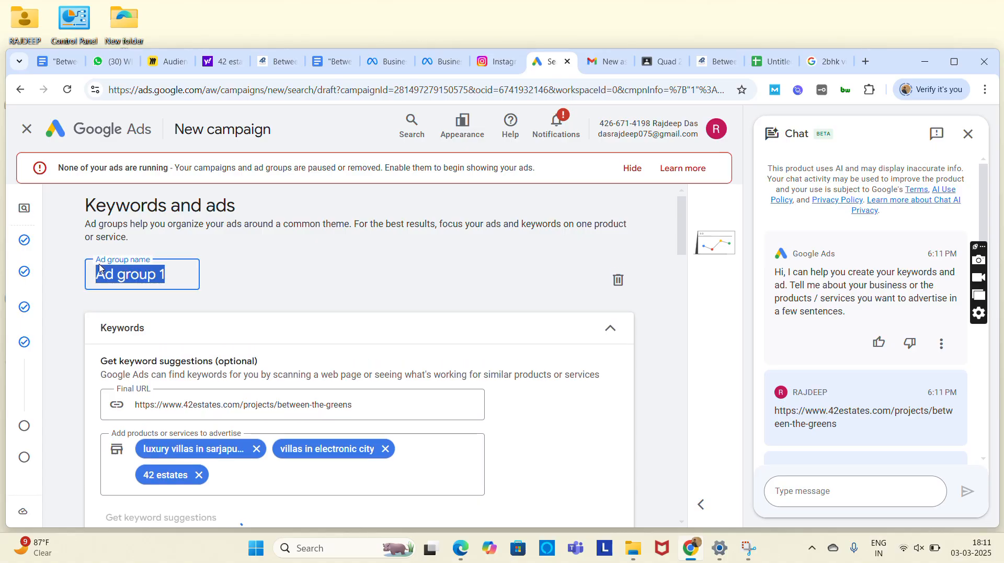
key("BackSpace")
type("Lead gen")
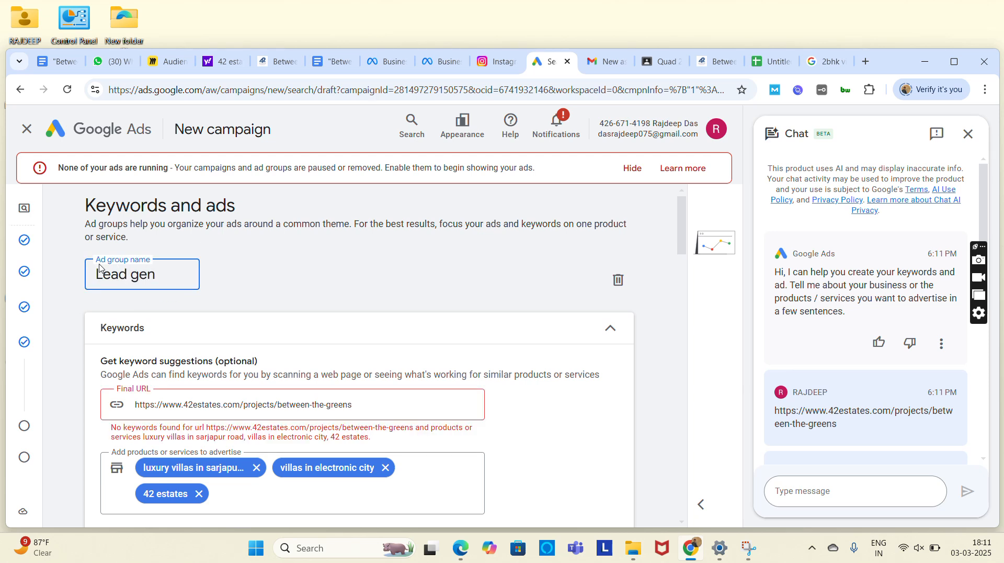
type(" atrge")
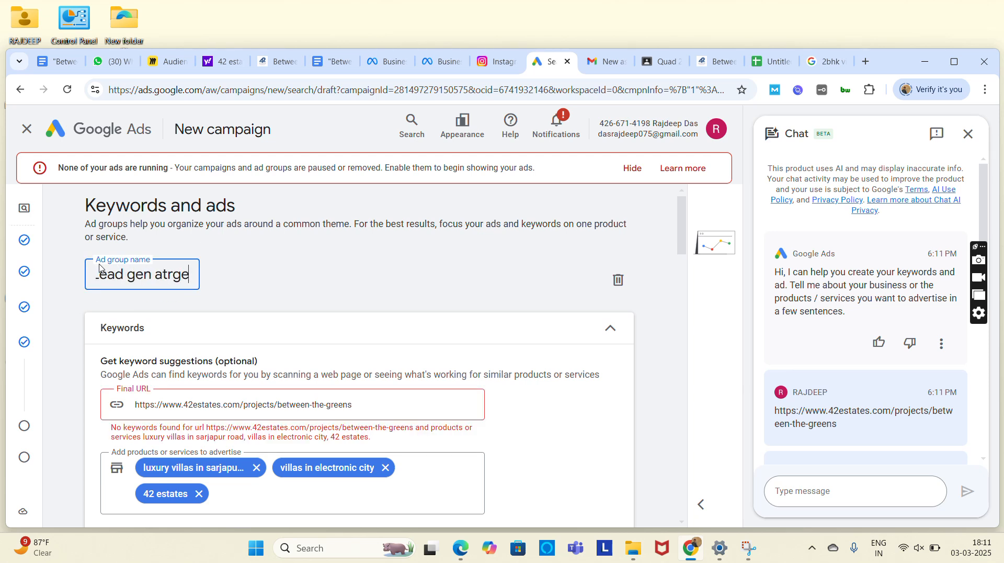
key("BackSpace")
key("BackSpace")
key("BackSpace")
key("BackSpace")
key("BackSpace")
type("target")
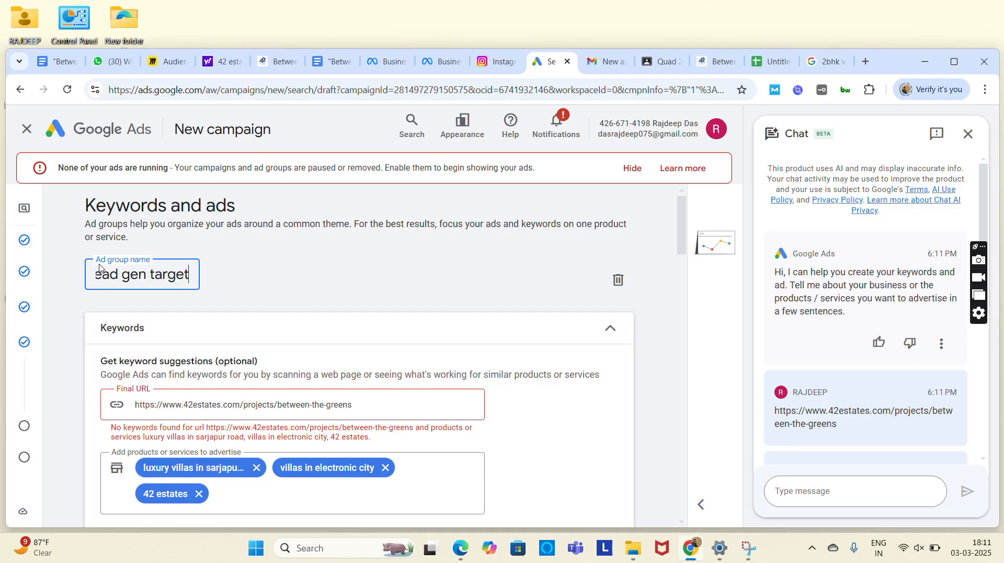
type(" location")
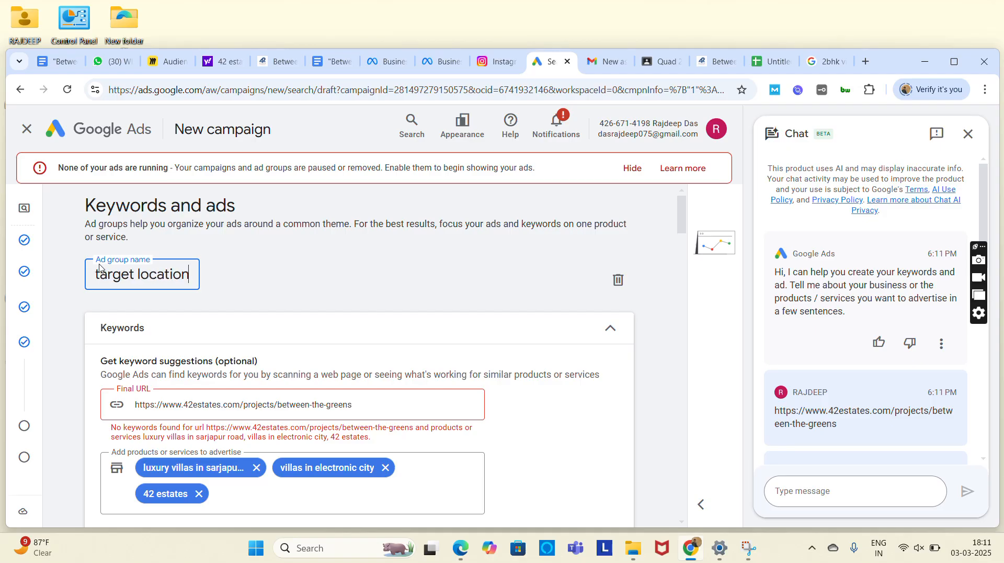
Step: Reload the campaign draft, return to keyword and asset generation, and generate the keywords and assets again, replacing the existing ones
scroll(166, 378, "down", 1)
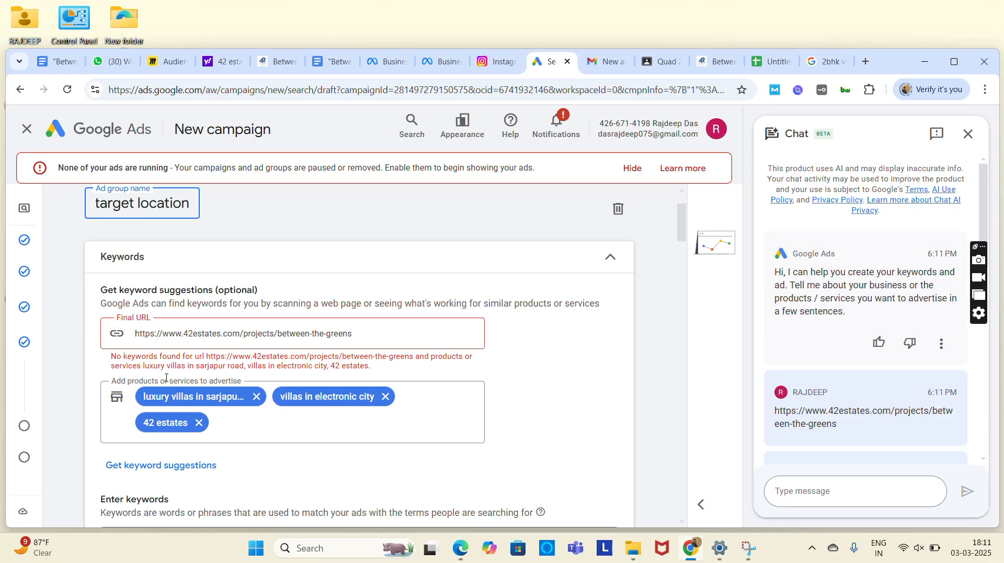
scroll(166, 378, "down", 2)
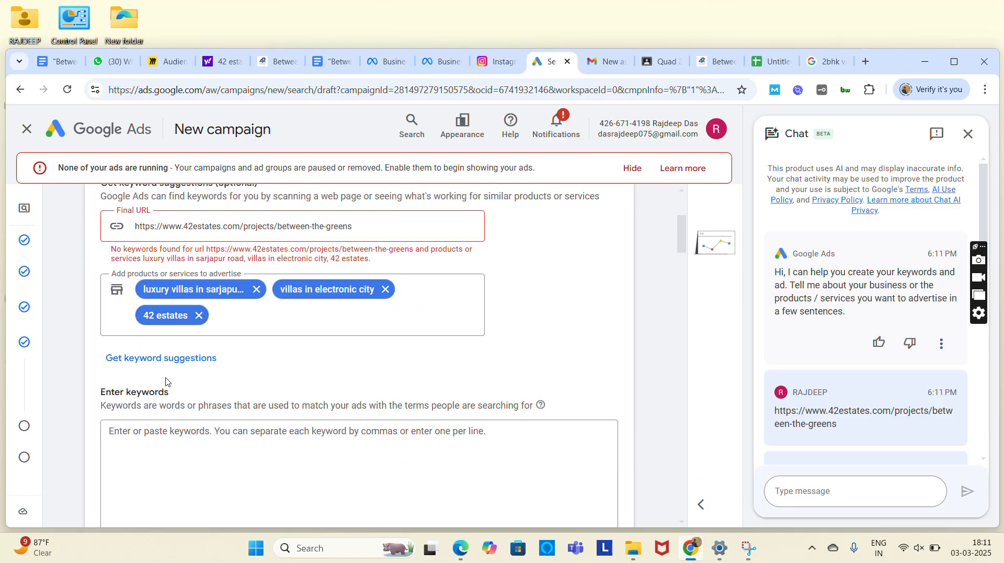
scroll(166, 381, "up", 1)
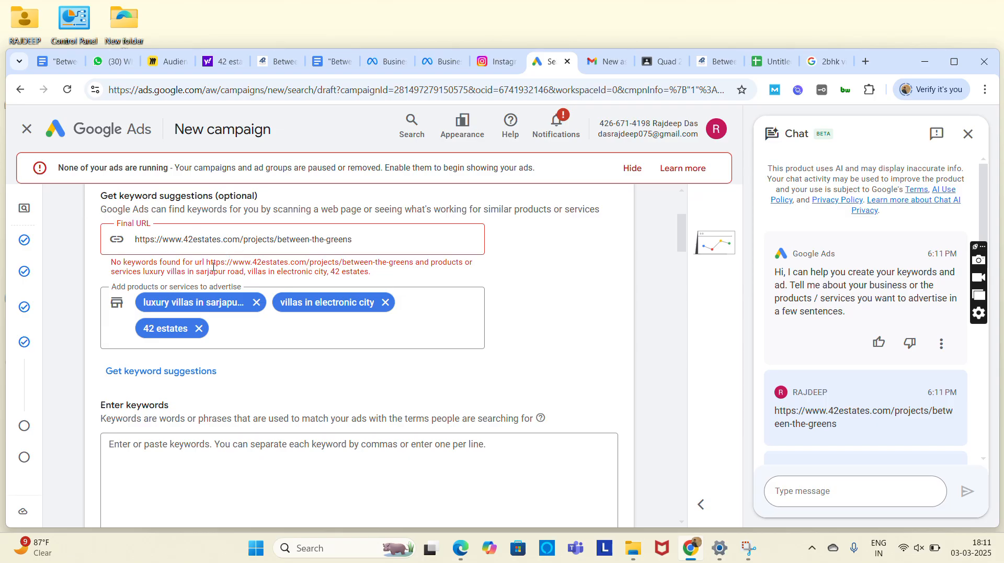
left_click(67, 89)
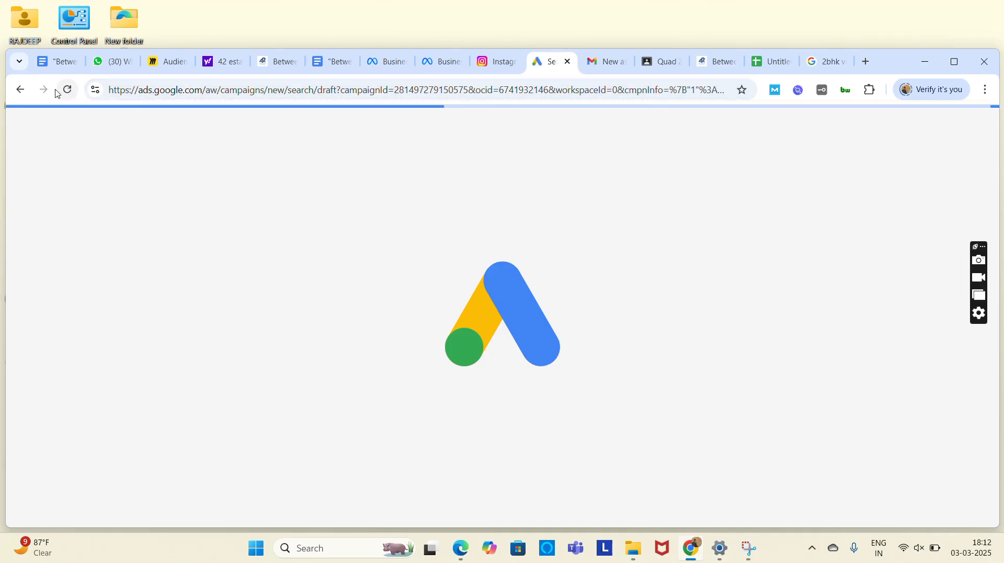
left_click(19, 89)
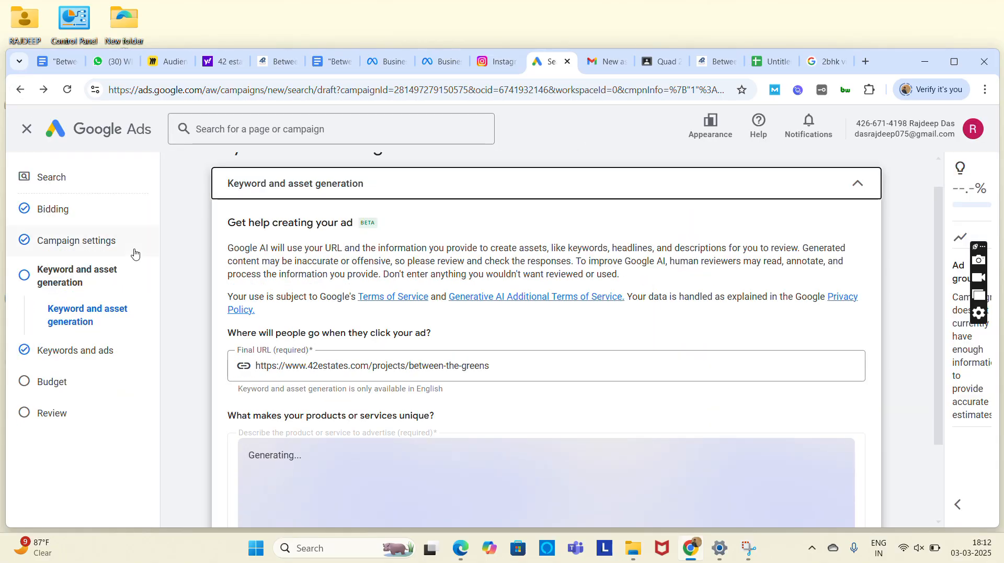
scroll(453, 434, "down", 2)
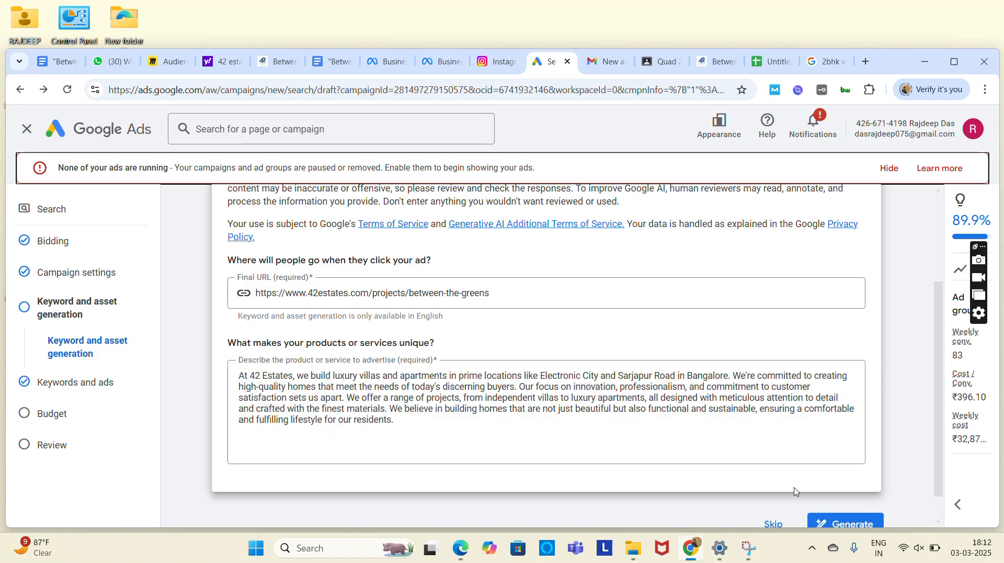
left_click(860, 522)
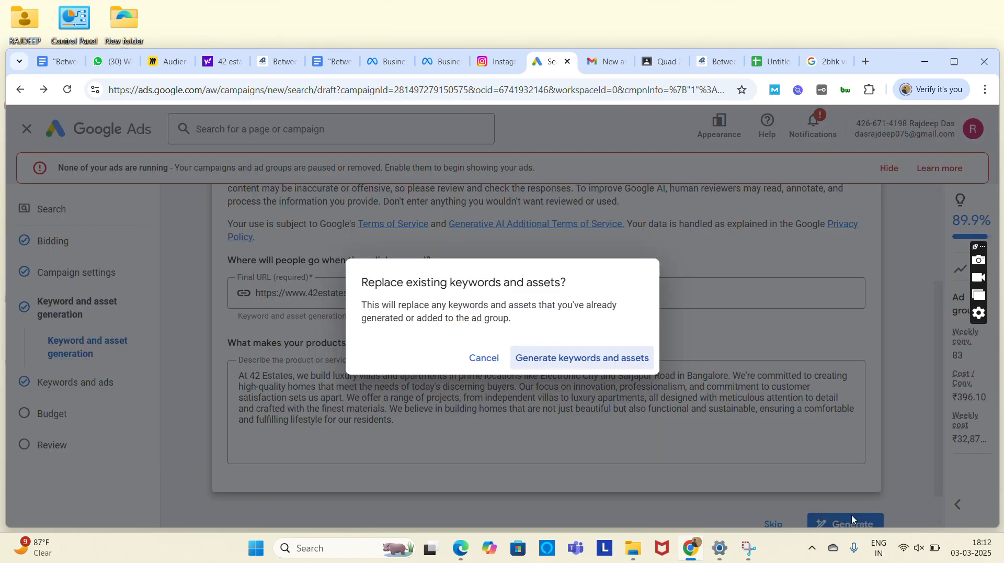
left_click(549, 366)
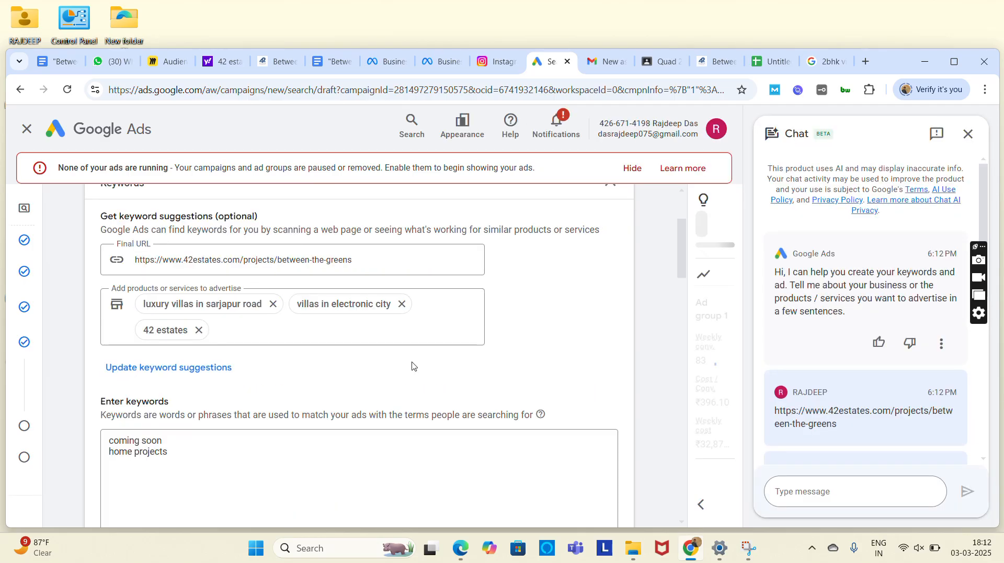
Step: Clear the generated keywords "coming soon" and "home projects" from the ad group's keyword list
scroll(412, 366, "down", 1)
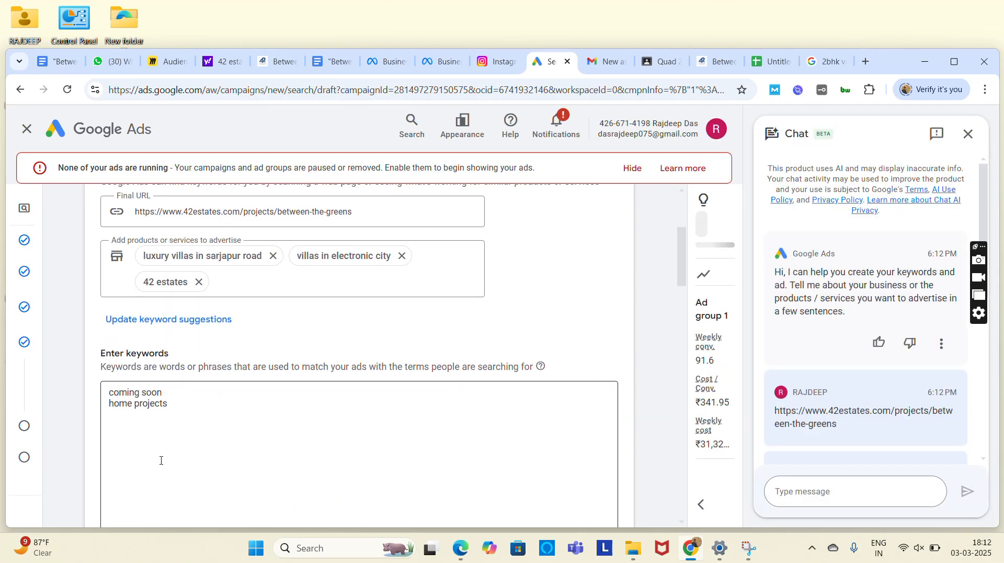
left_click_drag(173, 410, 89, 393)
key("BackSpace")
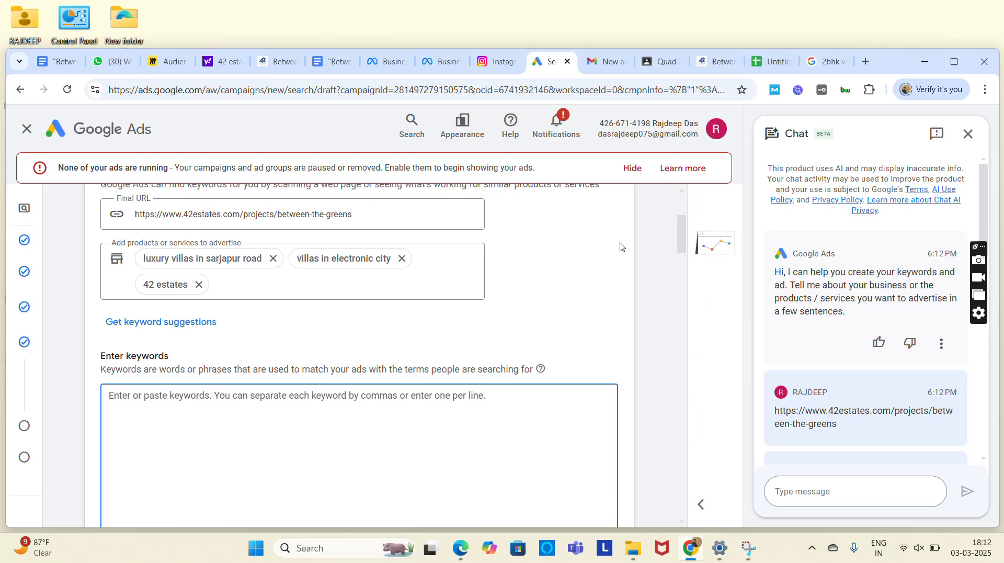
scroll(620, 247, "up", 2)
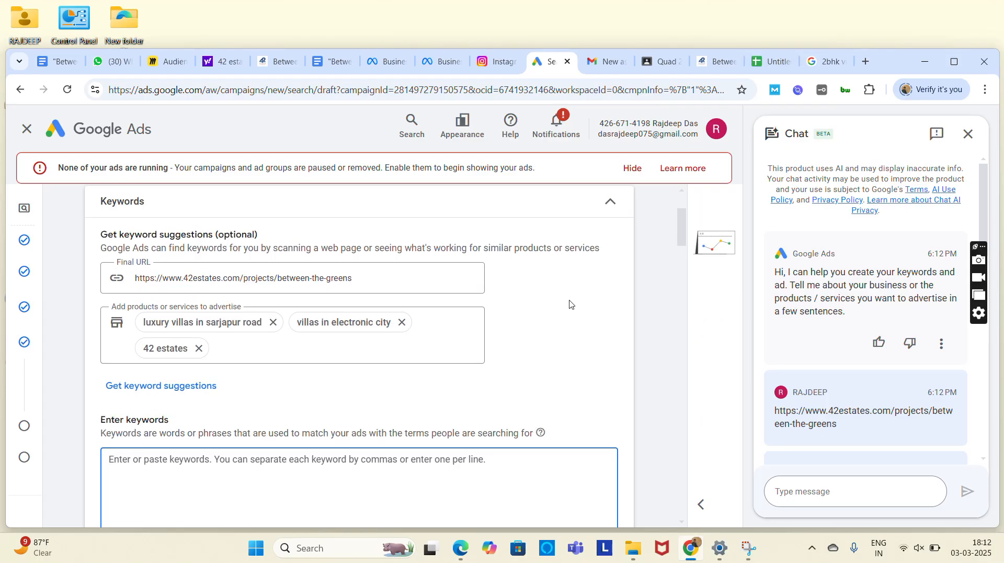
scroll(569, 305, "down", 1)
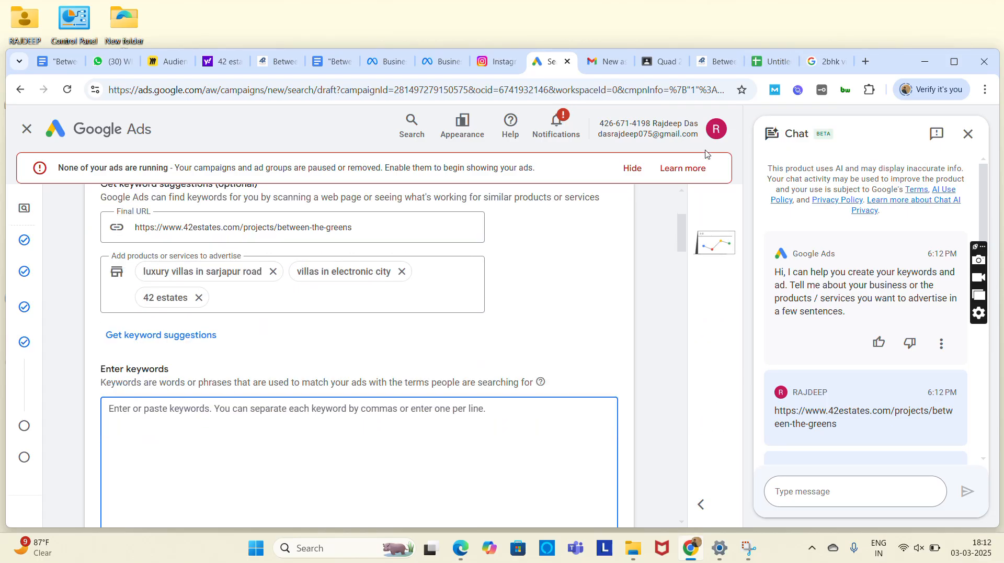
Step: Copy the keywords in cells A4:A15 of the untitled spreadsheet and paste them into the Google Ads keyword list
left_click(772, 61)
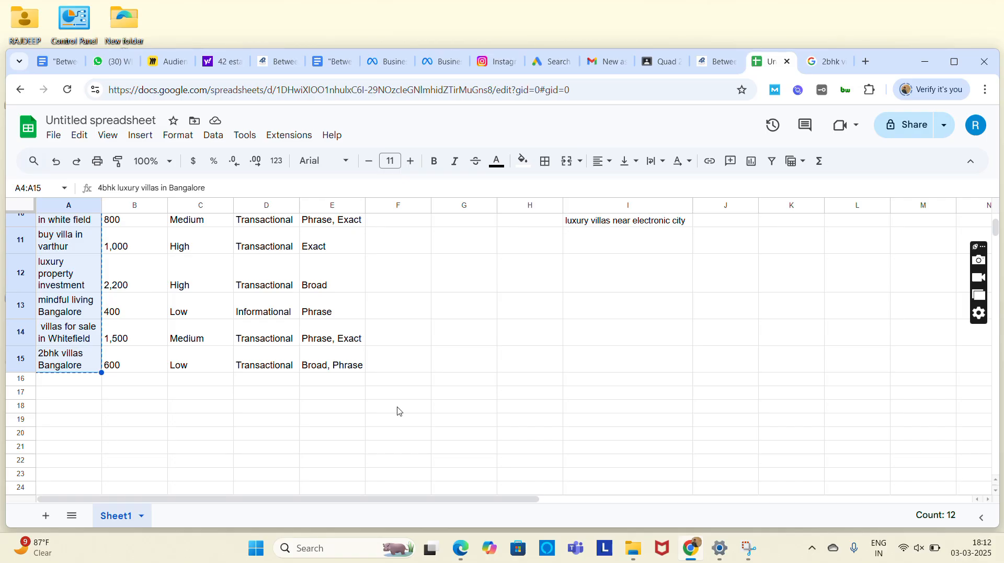
left_click(60, 354)
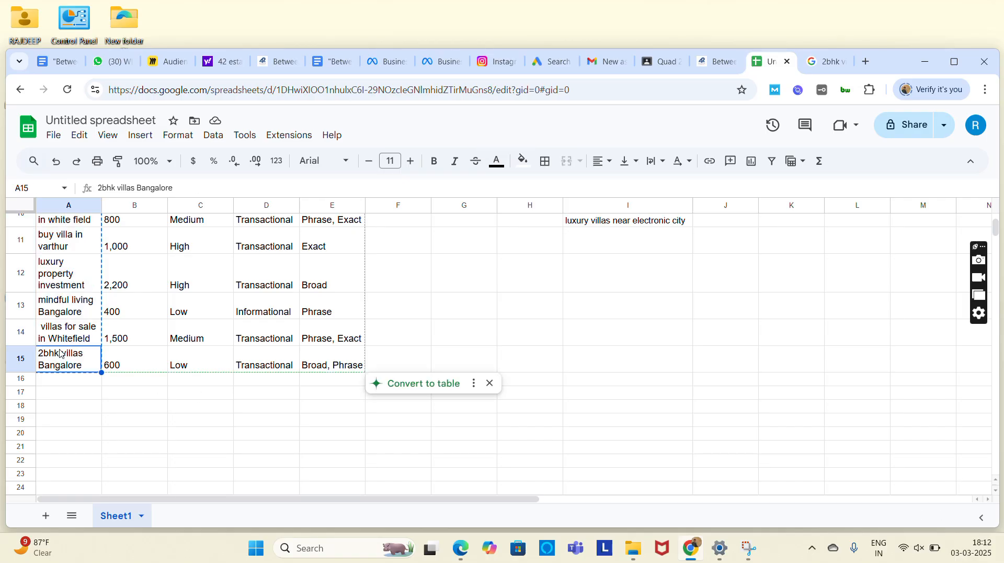
scroll(62, 354, "up", 5)
left_click_drag(87, 285, 39, 489)
left_click_drag(37, 426, 54, 411)
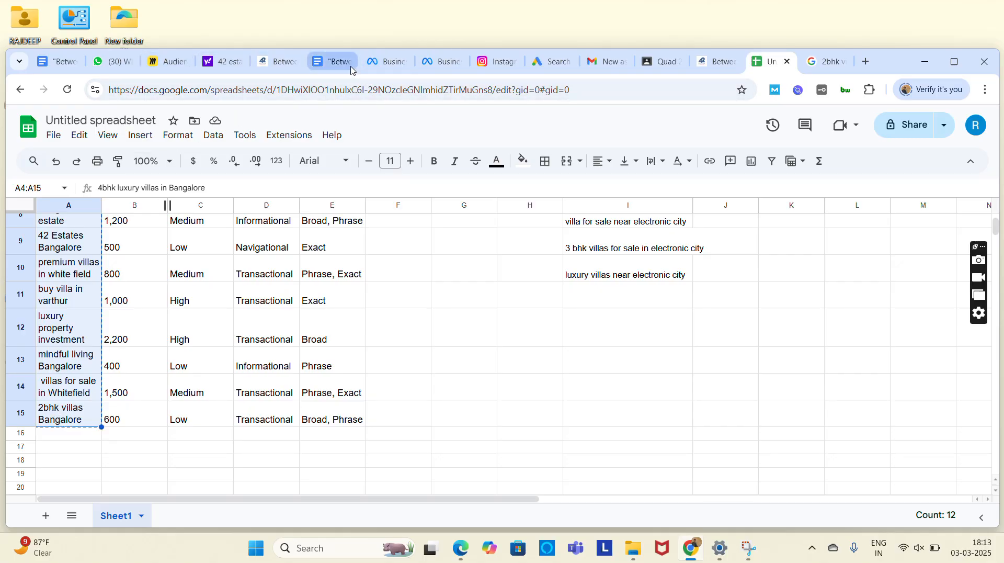
left_click(541, 59)
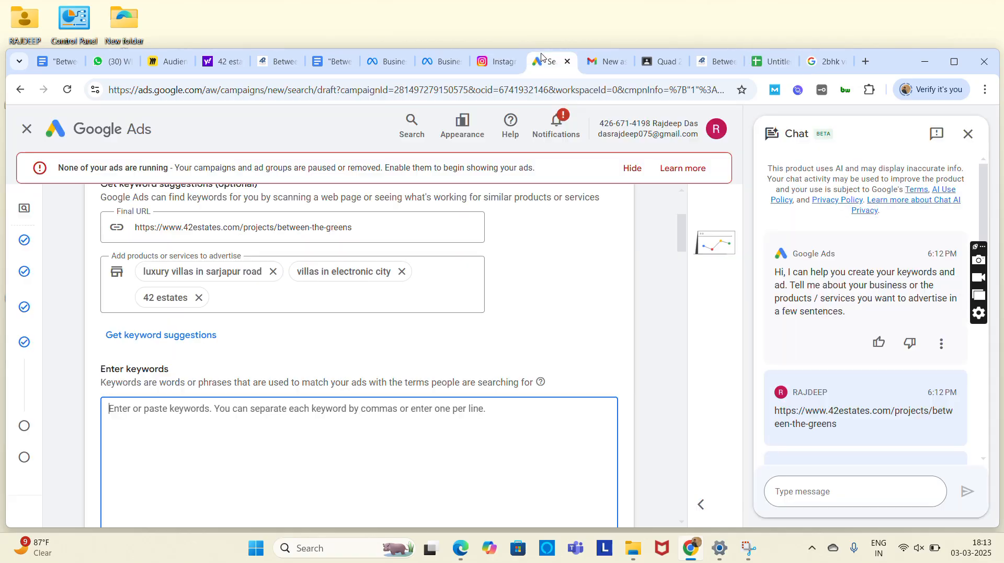
type("4bhk luxury villas in Bangalore Between the Greens Bangalore vacation homes for sale in Bengaluru luxury homes Bangalore Bangalorereal estate 42 Estates Bangalore premium villas in white field buy villa in varthur luxury property investment mindful living Bangalore  villas for sale in Whitefield 2bhk villas Bangalore")
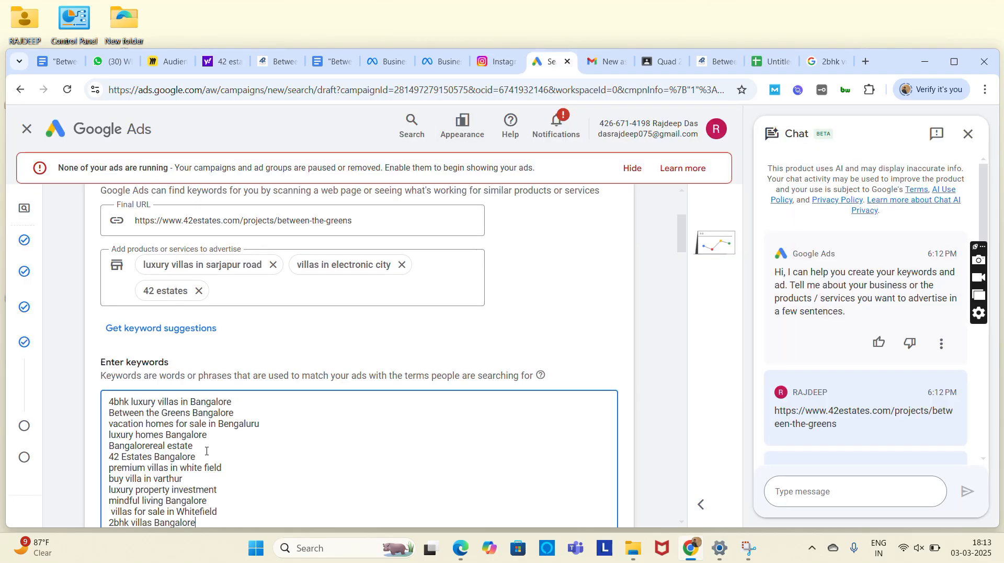
Step: Remove "Bangalore" from the Between the Greens keyword and make it the exact match [Between the Greens]
scroll(206, 451, "down", 2)
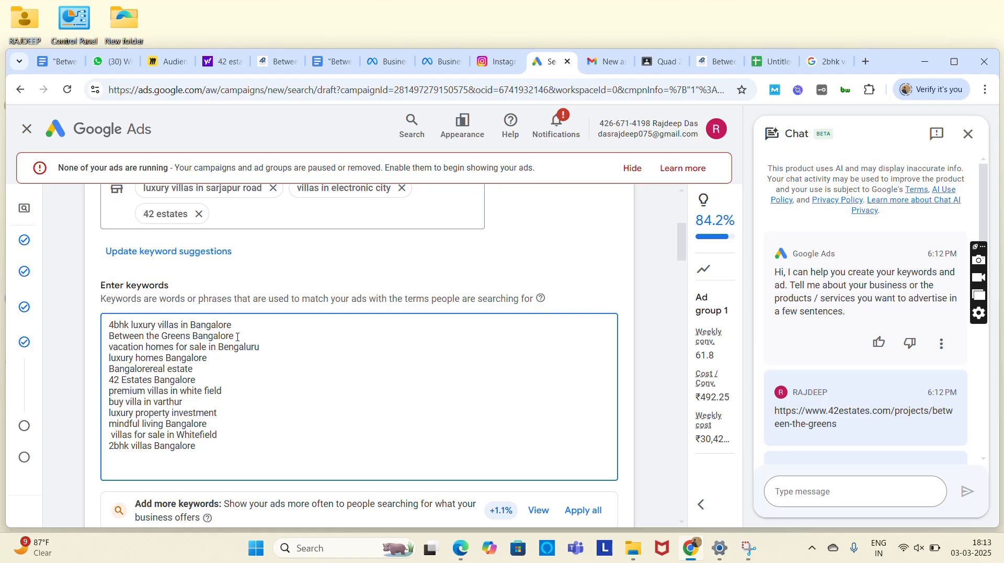
key("BackSpace")
key("BackSpace")
key("BackSpace")
key("BackSpace")
key("BackSpace")
key("BackSpace")
key("BackSpace")
key("BackSpace")
key("BackSpace")
key("BackSpace")
left_click_drag(238, 338, 77, 343)
mouse_move(194, 337)
left_mouse_down()
mouse_move(96, 342)
mouse_move(210, 345)
mouse_move(195, 337)
left_mouse_up()
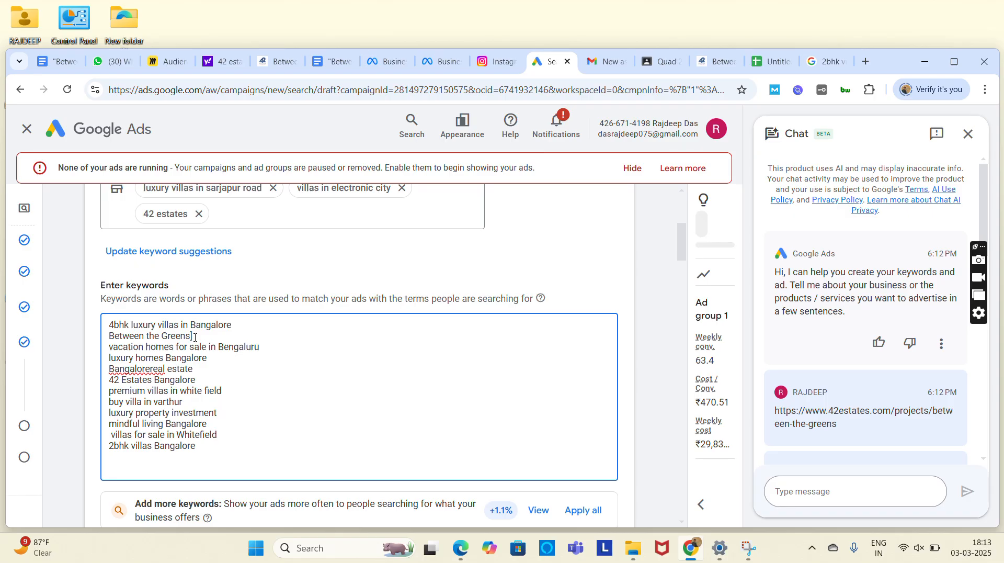
key("Left")
key("Left")
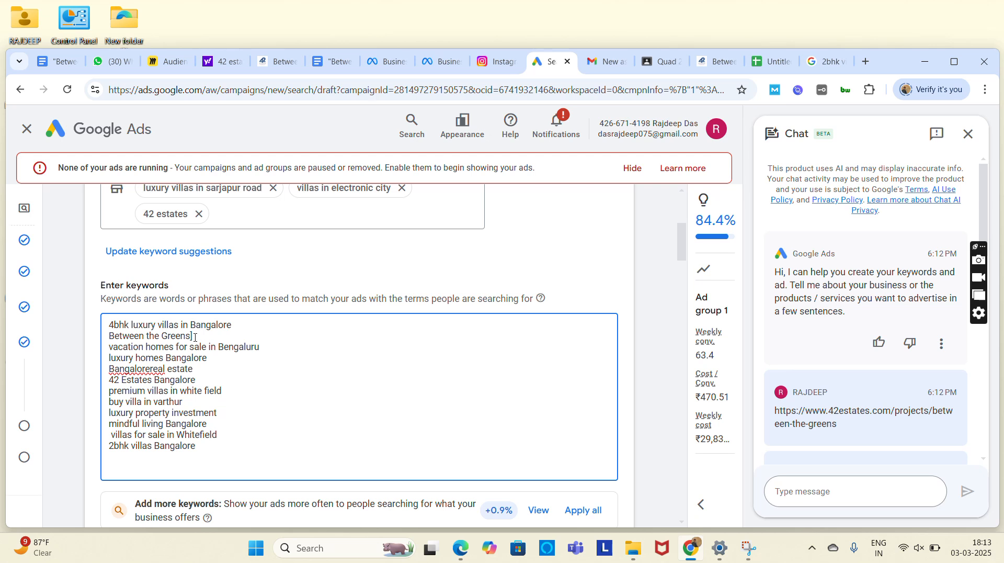
key("Home")
type("[")
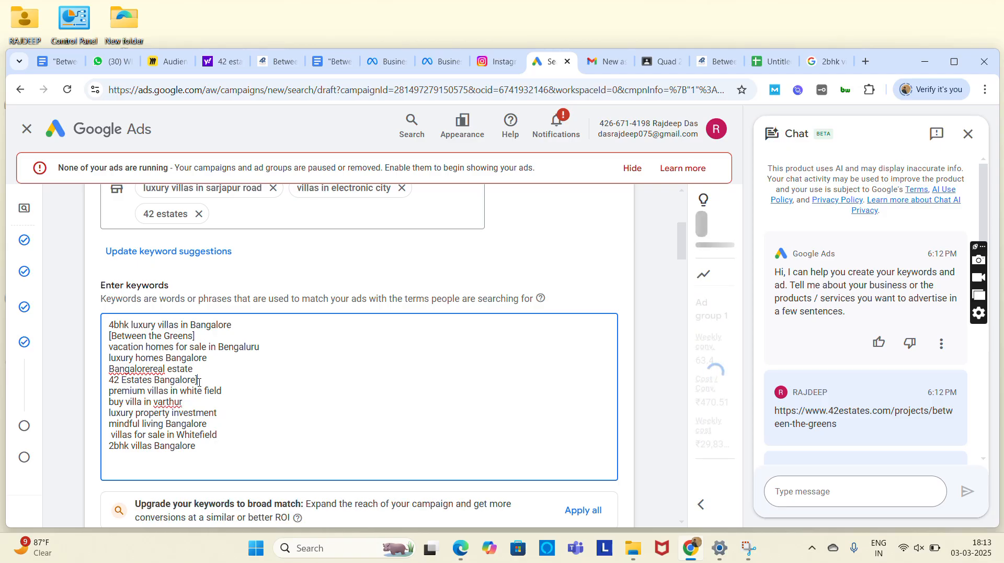
Step: Make the 42 Estates Bangalore keyword an exact match by enclosing it in square brackets
type("]")
key("Home")
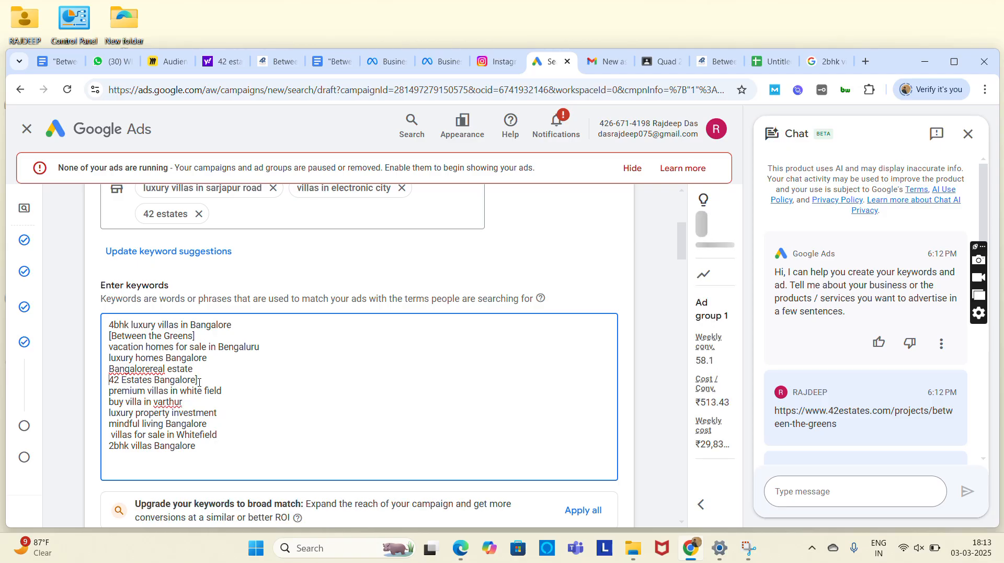
type("[")
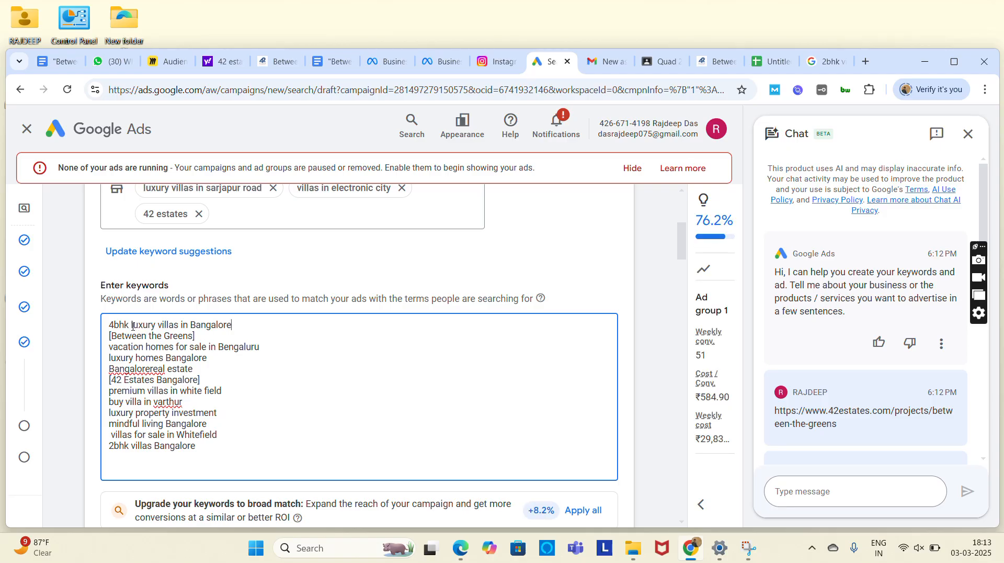
Step: Remove "4bhk" from the first keyword and make it the phrase match "luxury villas in Bangalore"
left_click_drag(130, 325, 84, 324)
key("BackSpace")
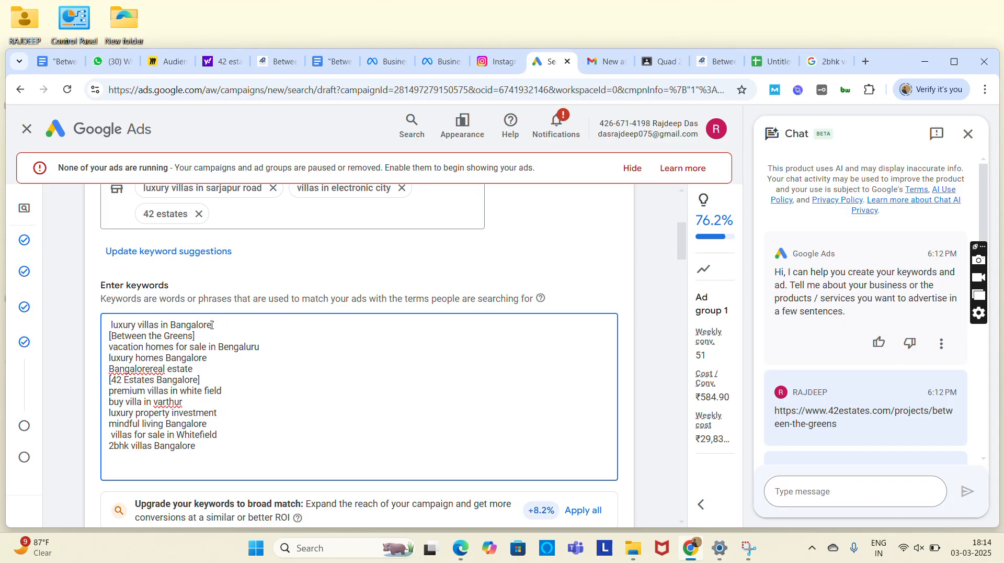
type("\"")
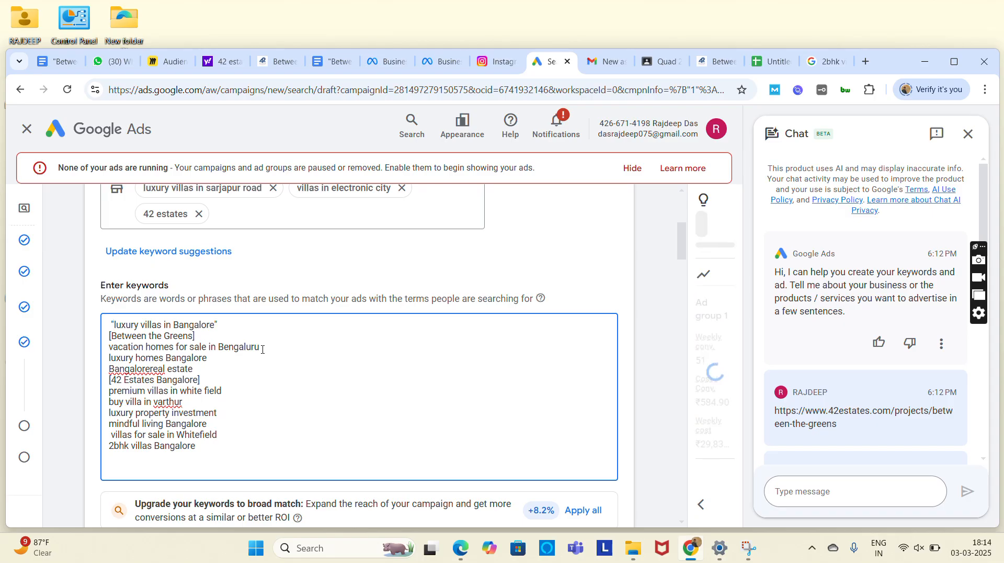
Step: Remove "vacation" from the third keyword and make it the phrase match "homes for sale in Bengaluru"
left_click(146, 346)
left_click_drag(146, 346, 92, 355)
key("shift+End")
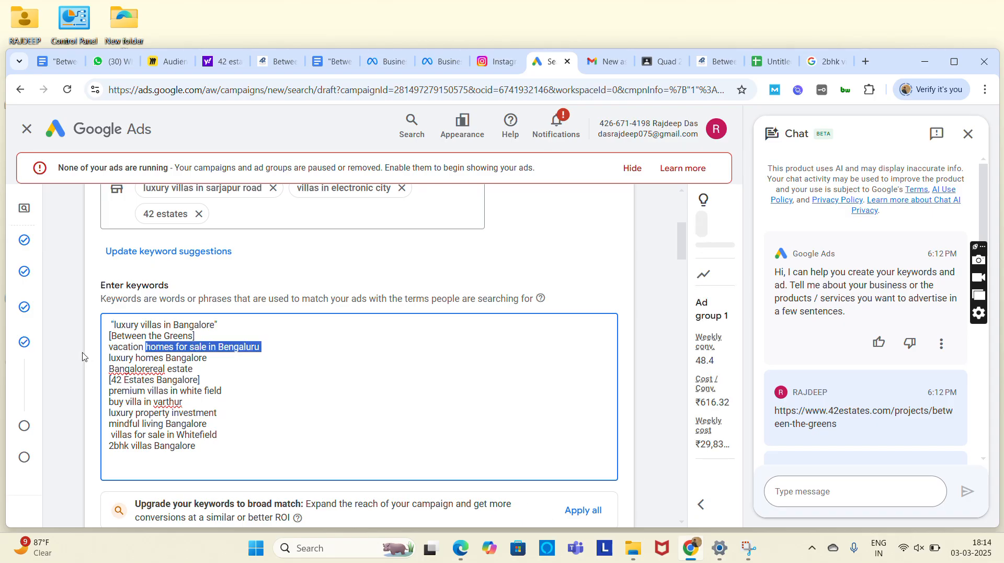
left_click(143, 347)
left_click_drag(144, 347, 90, 349)
key("BackSpace")
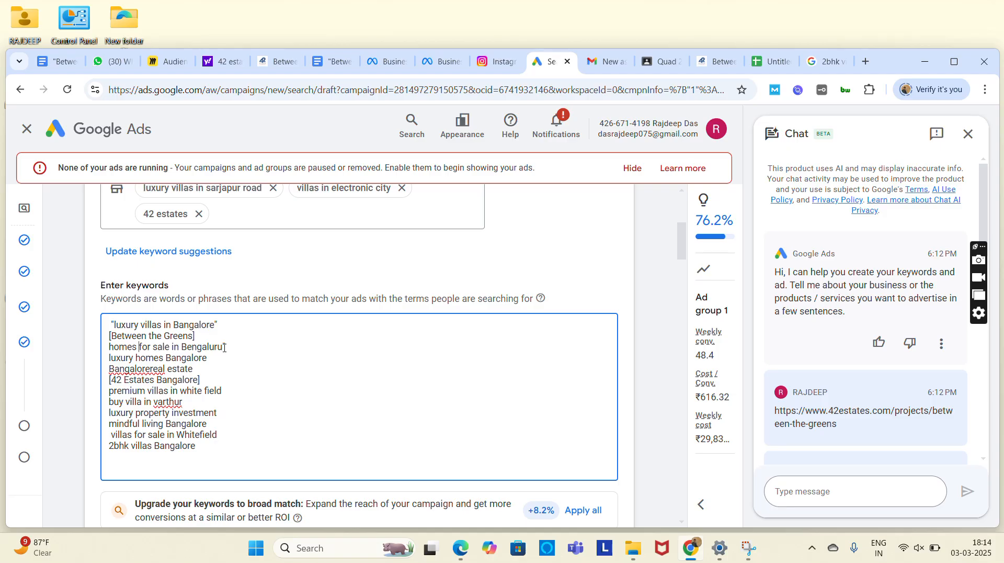
type("\"")
key("Down")
key("Down")
key("Up")
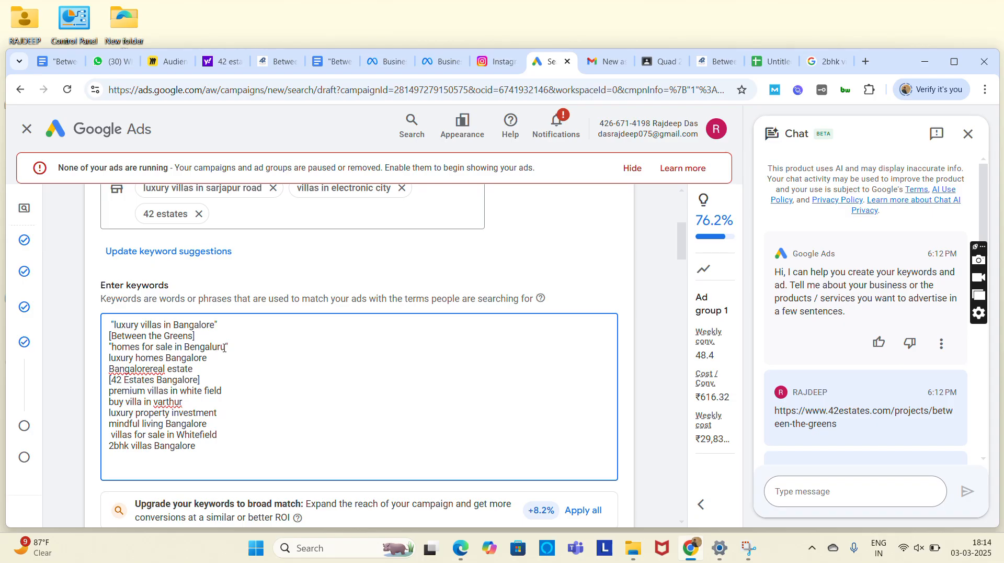
Step: Correct the fifth keyword to Bangalore real estate and make the fourth keyword the phrase match "luxury homes Bangalore"
left_click_drag(208, 358, 96, 360)
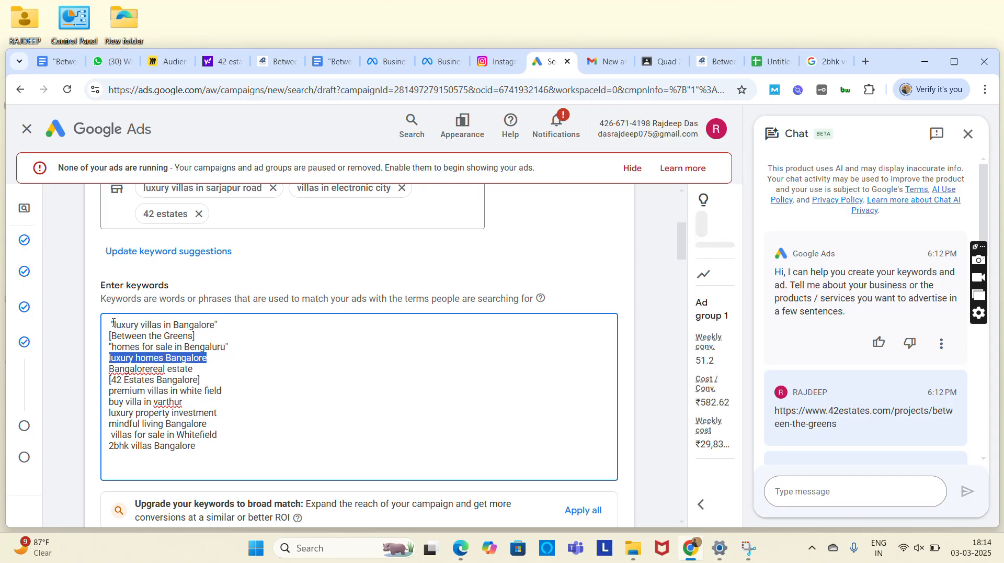
left_click(208, 360)
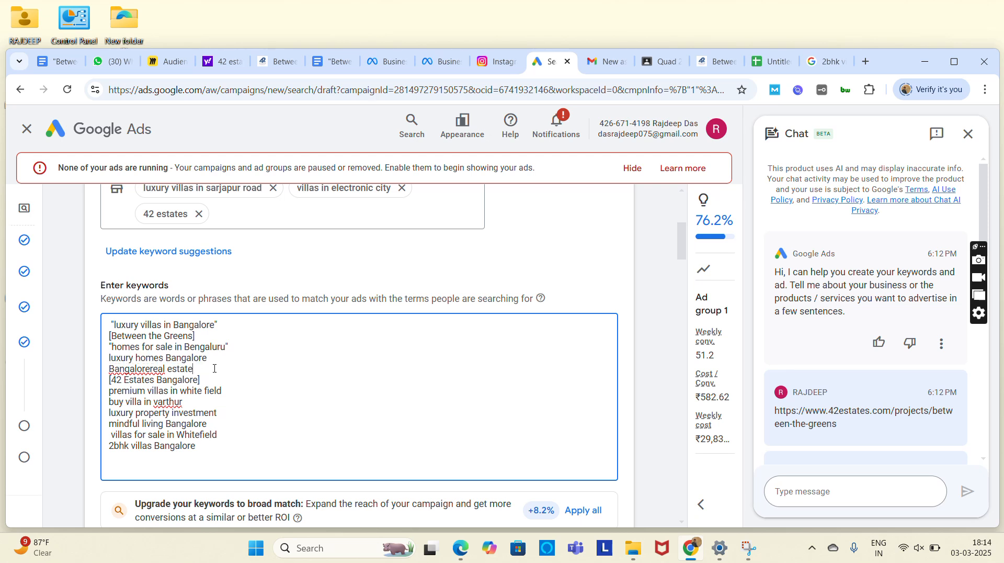
left_click_drag(207, 360, 98, 363)
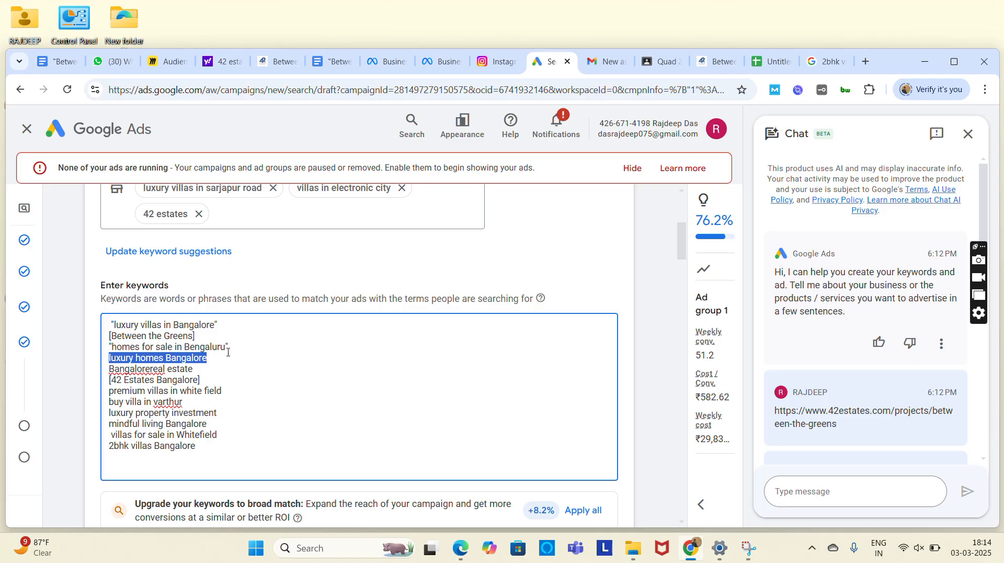
left_click(201, 370)
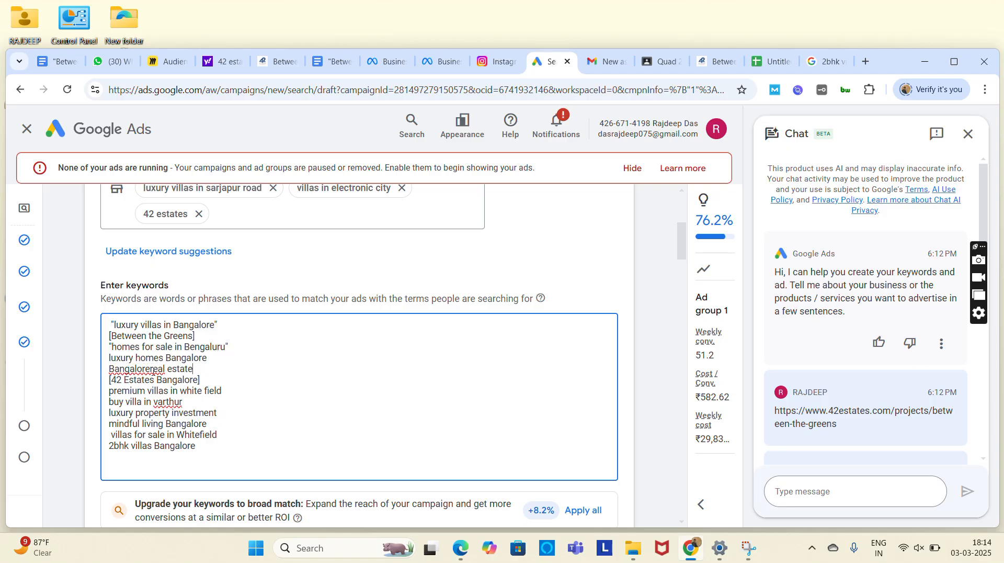
left_click(148, 370)
left_click(213, 361)
type("\"")
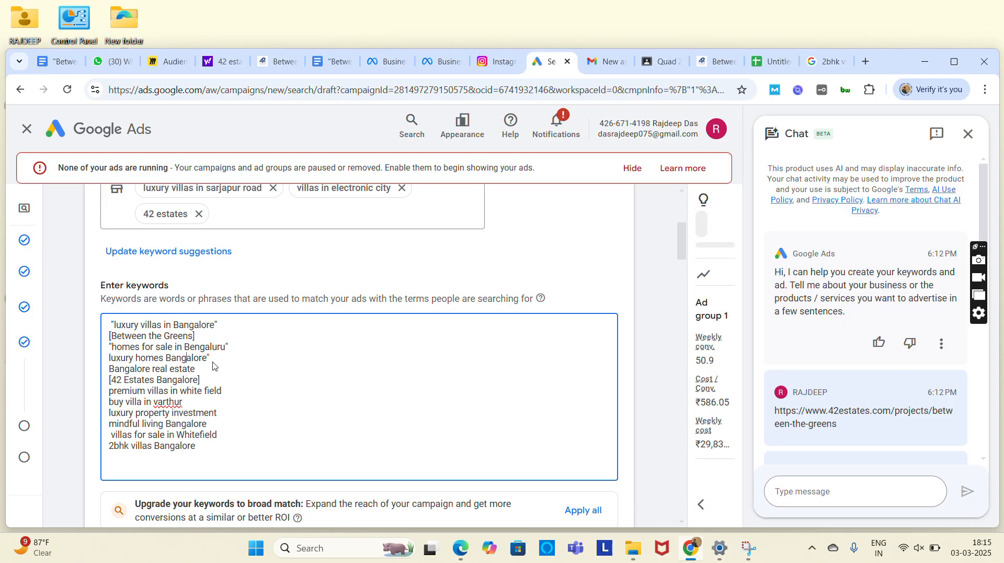
key("Home")
type("\"")
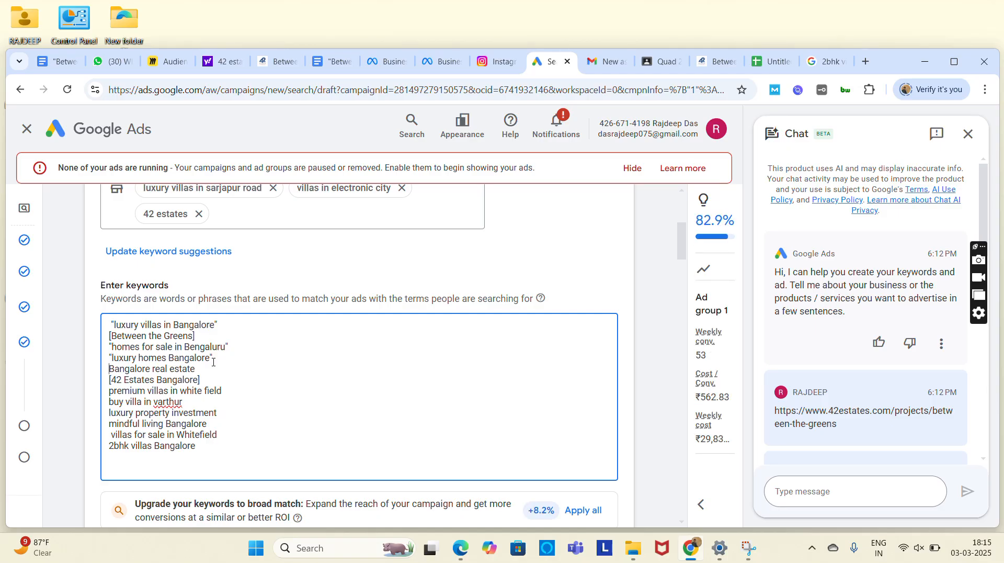
key("Down")
key("Home")
type("\"")
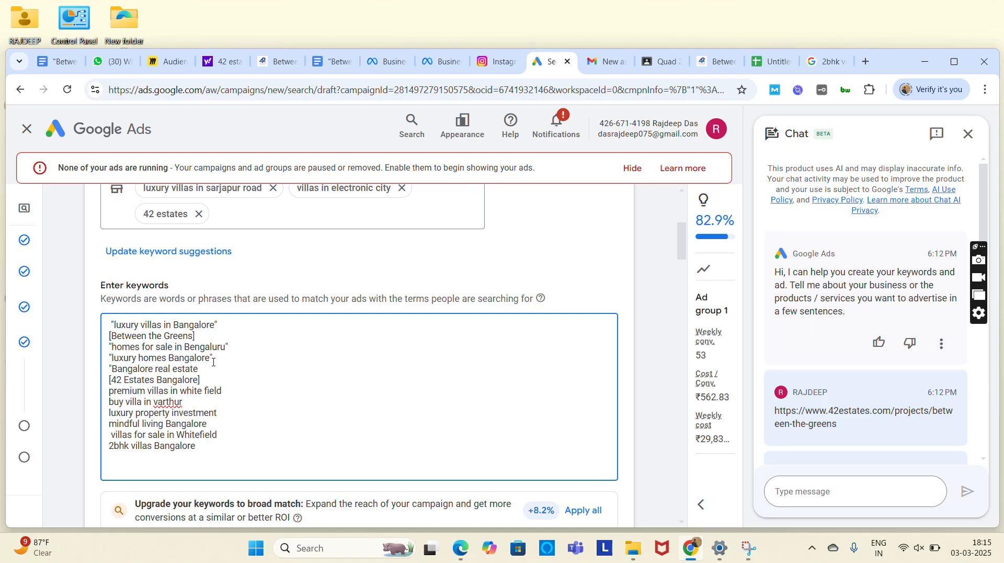
key("BackSpace")
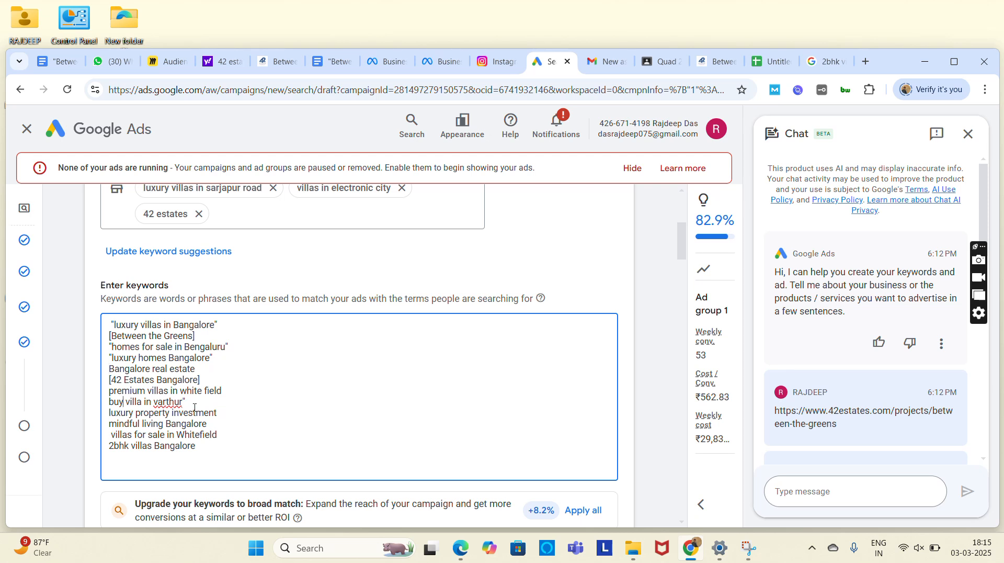
Step: Make the buy villa in varthur, luxury property investment and mindful living Bangalore keywords phrase matches by enclosing each in double quotation marks
type("\"")
key("Down")
key("Home")
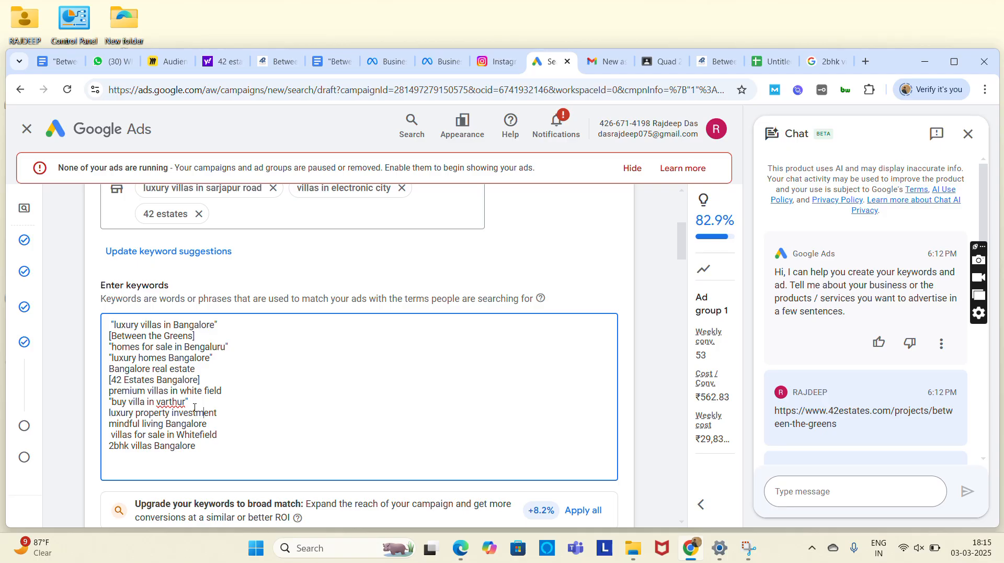
type("\"")
type("\"")
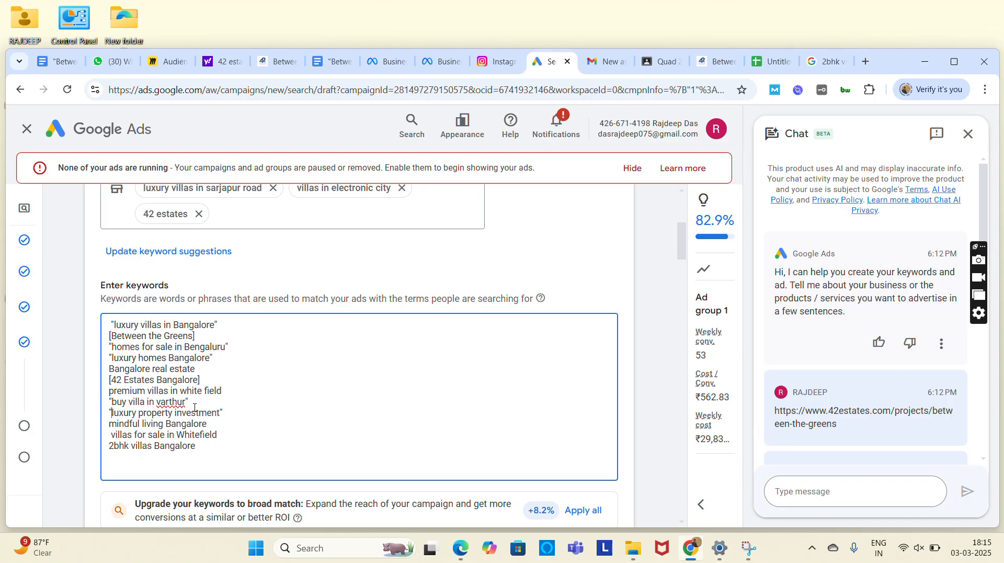
type("\"")
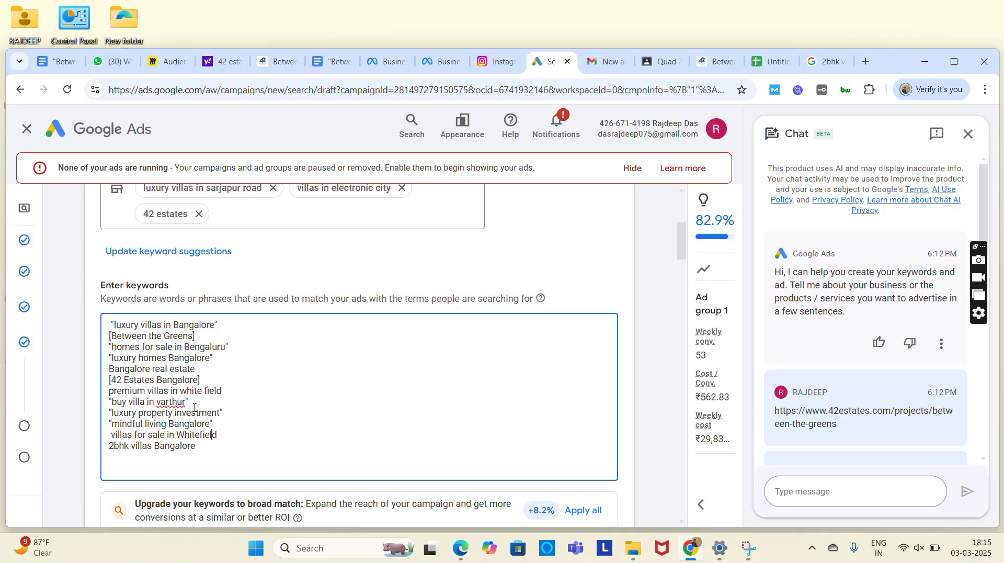
Step: Make the Whitefield keyword the phrase match "villas for sale in Whitefield" by enclosing it in double quotation marks
type("\"")
key("Left")
key("Left")
key("Left")
key("Left")
key("Left")
key("Left")
key("Left")
key("Left")
key("Left")
key("Left")
key("Left")
type("\"")
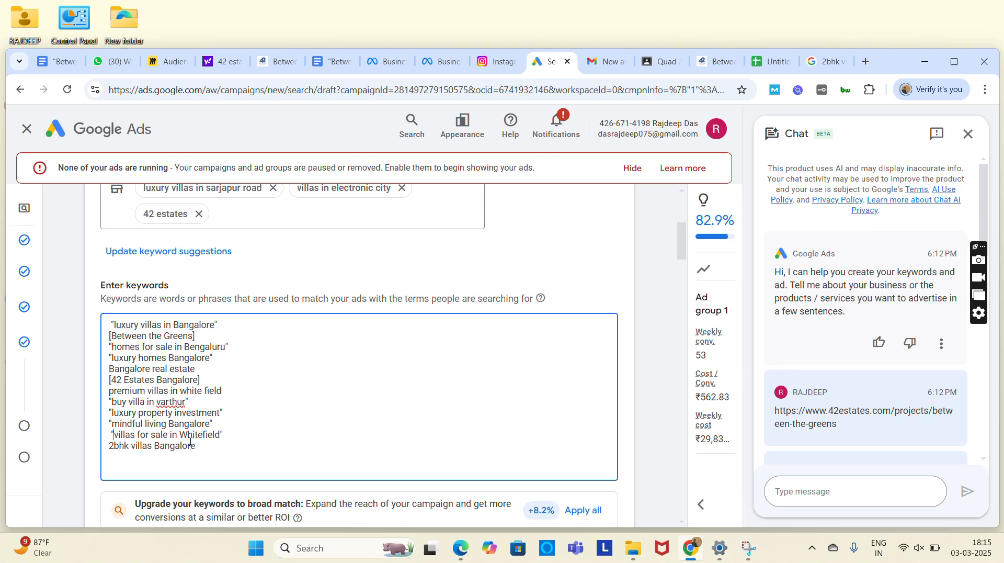
Step: Make the premium villas keyword the phrase match "premium villas in white field" by enclosing it in double quotation marks
left_click_drag(198, 368, 106, 371)
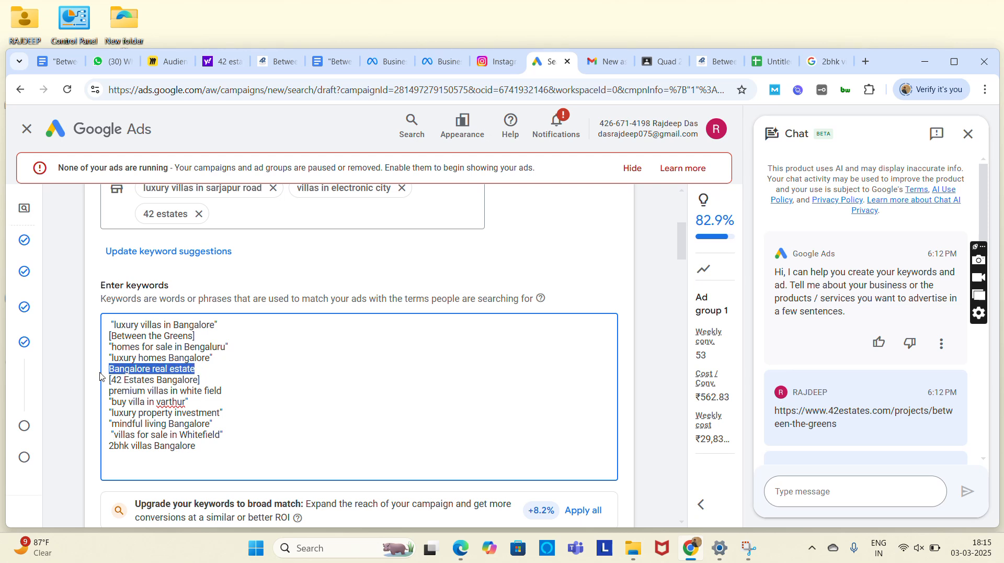
left_click(226, 396)
left_click(222, 391)
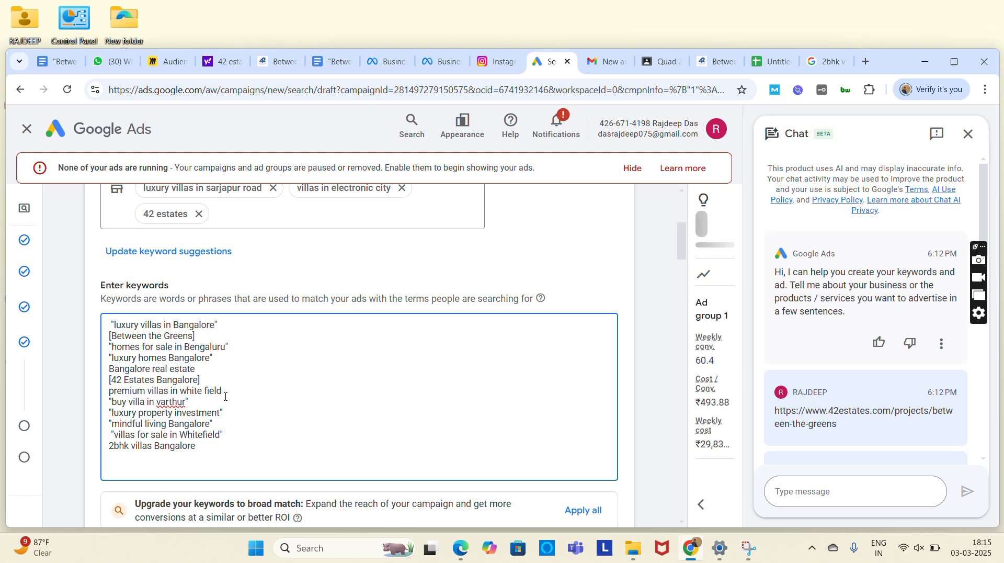
key("Left")
key("Left")
key("Left")
key("Left")
key("Left")
key("Left")
key("Left")
key("Left")
key("Left")
key("Left")
key("Left")
key("Left")
key("Left")
key("Left")
key("Left")
key("Left")
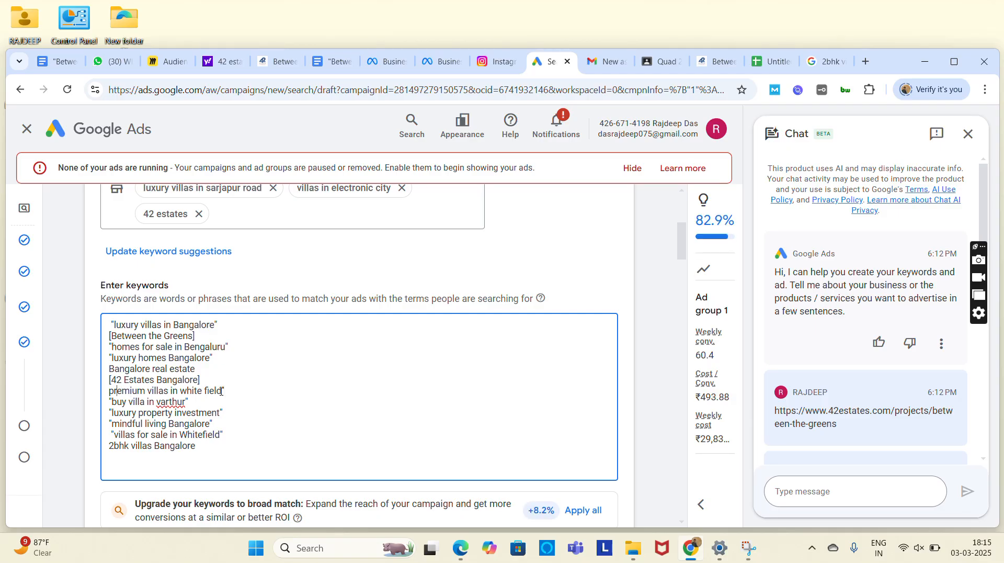
type("\"")
key("Home")
type("\"")
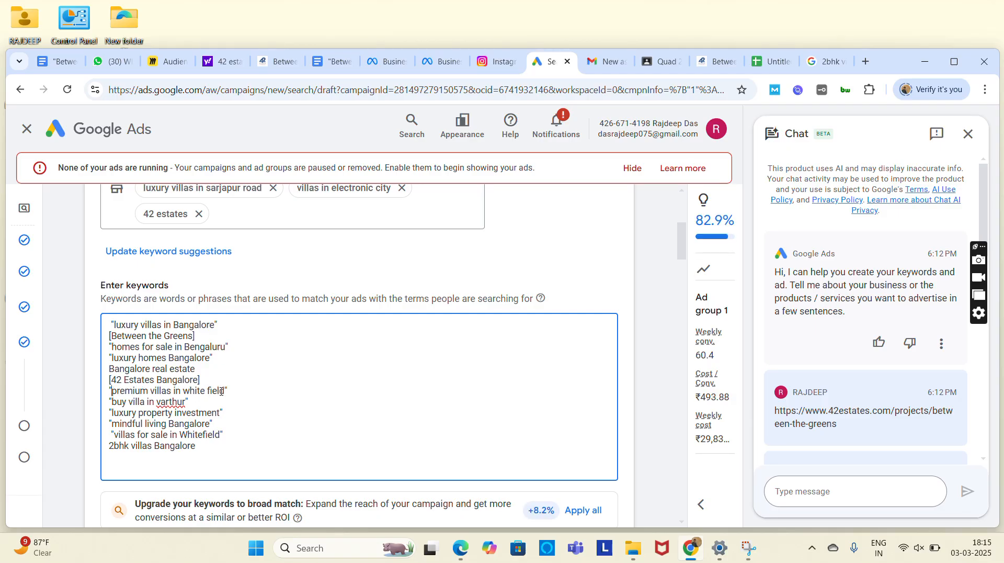
Step: Review the ad's strength, final URL, display path, headlines and preview below the keyword list
scroll(222, 391, "down", 2)
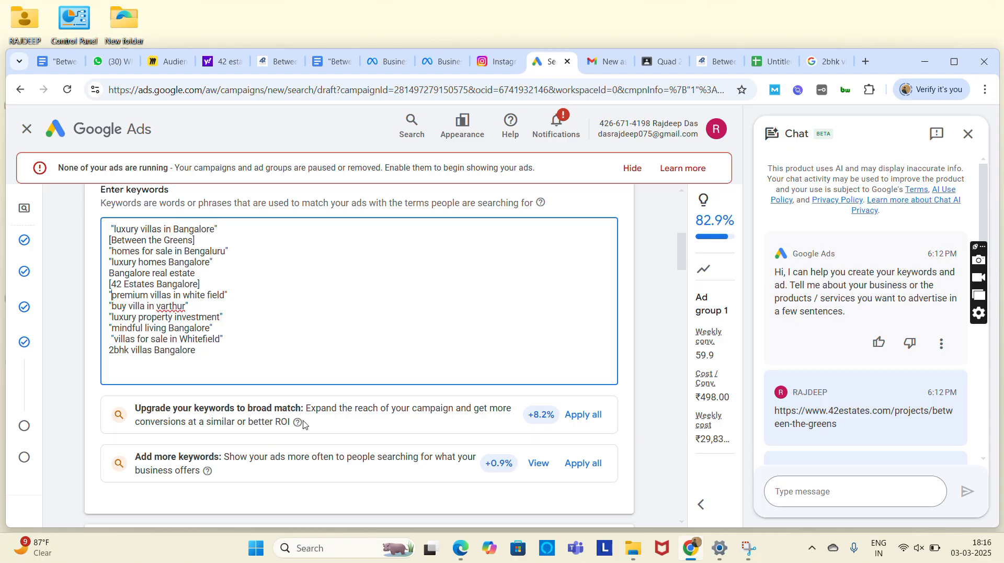
scroll(268, 453, "down", 1)
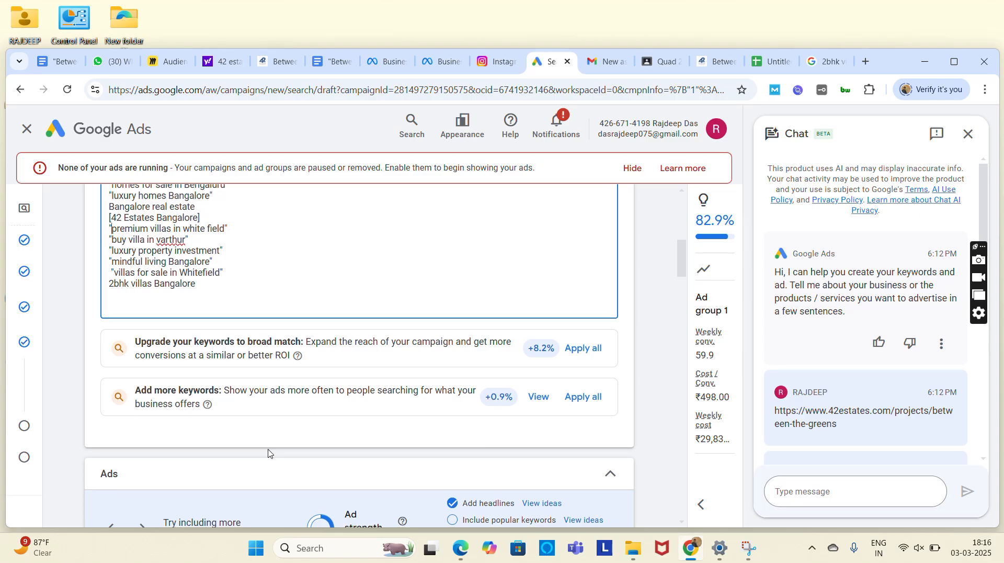
scroll(268, 453, "down", 2)
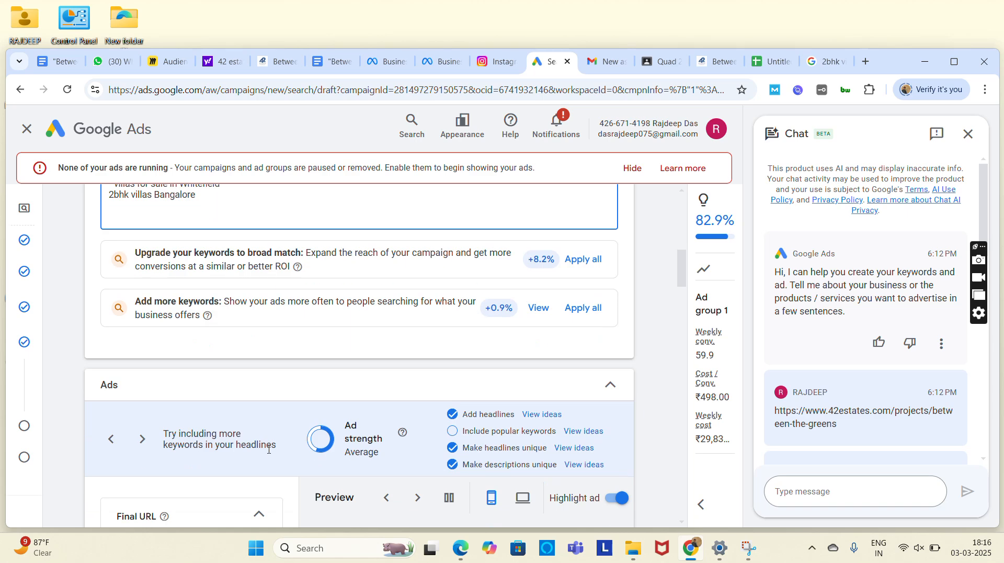
scroll(268, 449, "down", 3)
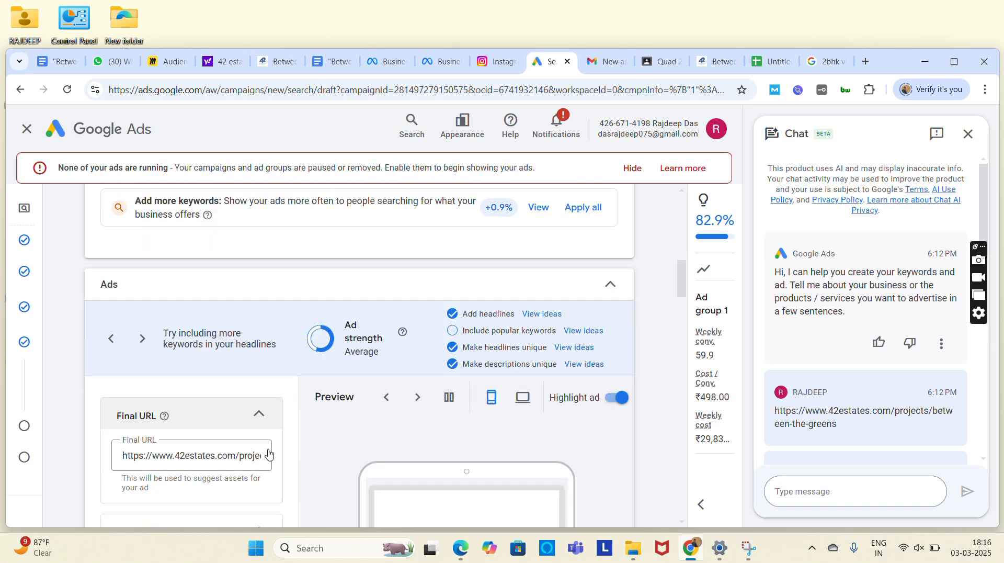
scroll(268, 453, "down", 2)
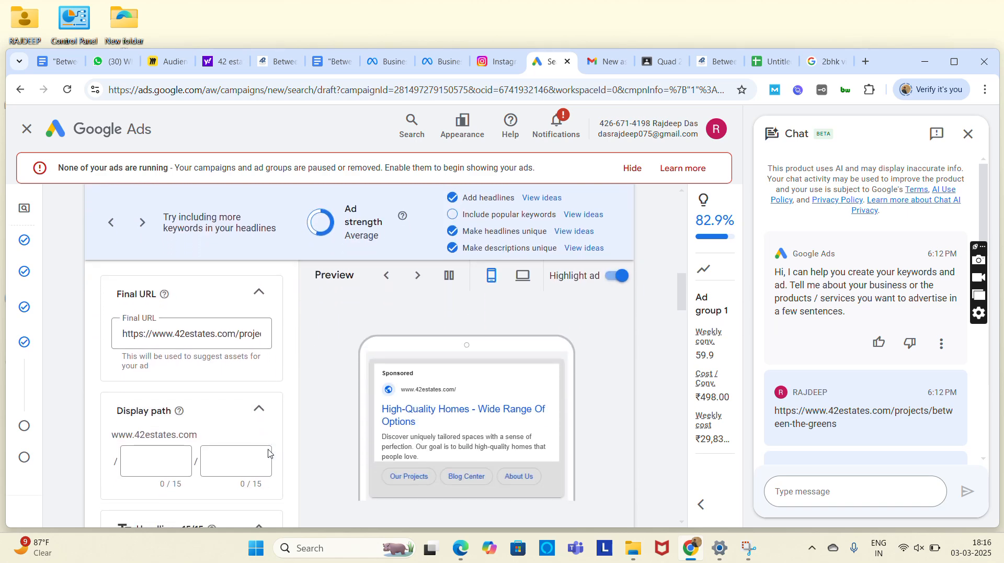
scroll(197, 385, "up", 2)
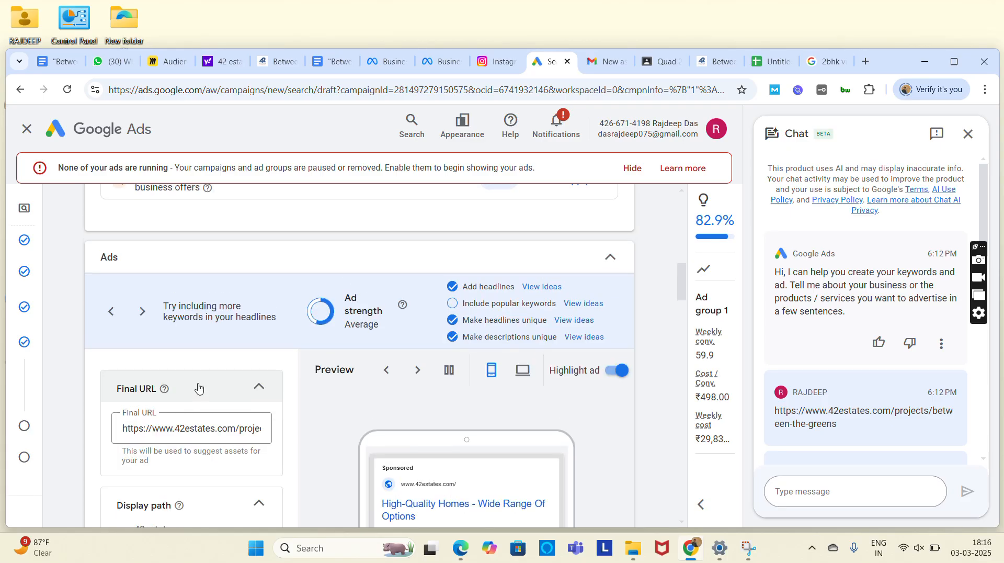
scroll(198, 387, "down", 4)
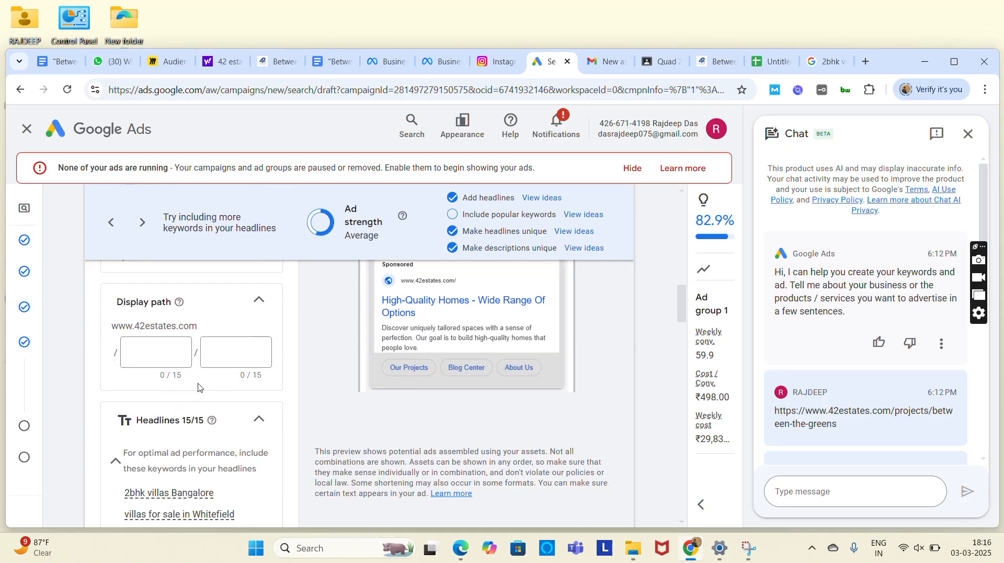
scroll(198, 387, "down", 3)
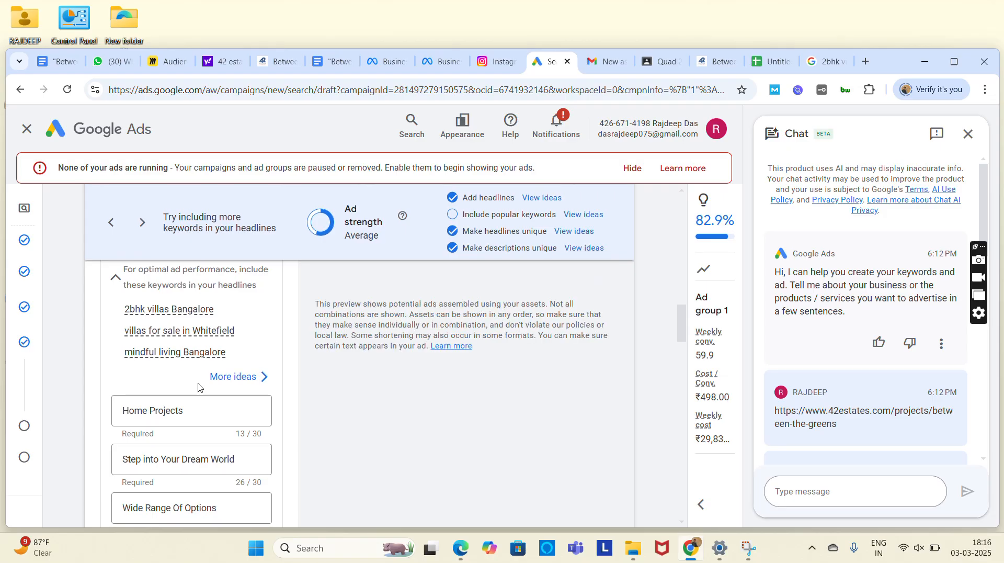
scroll(198, 387, "up", 3)
scroll(198, 387, "down", 5)
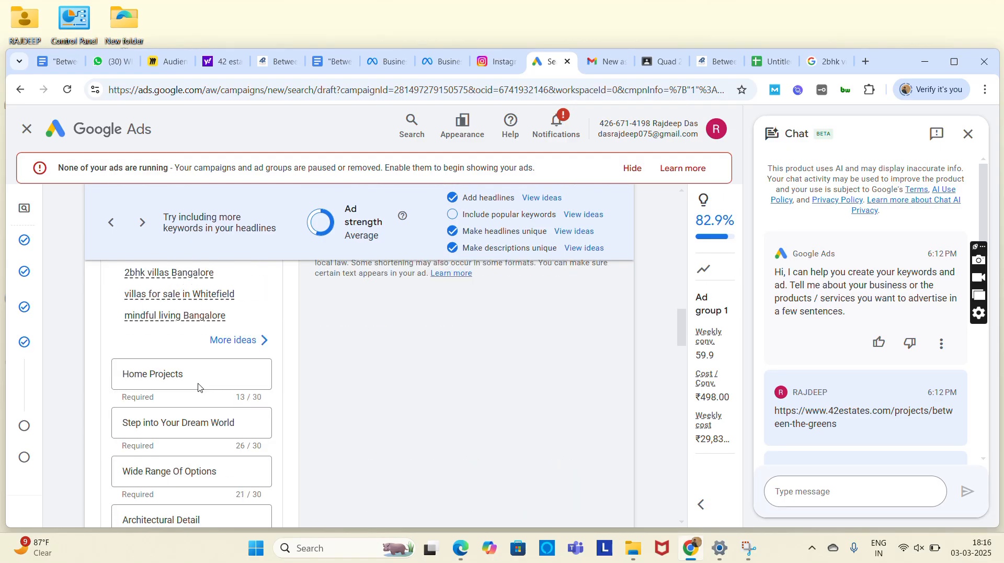
scroll(198, 385, "up", 5)
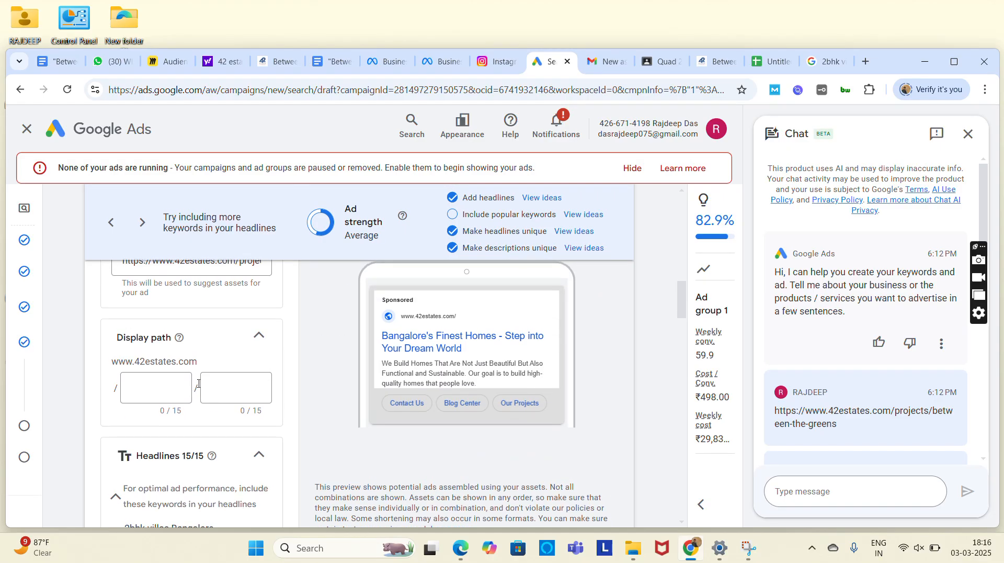
scroll(198, 384, "up", 1)
scroll(198, 387, "down", 2)
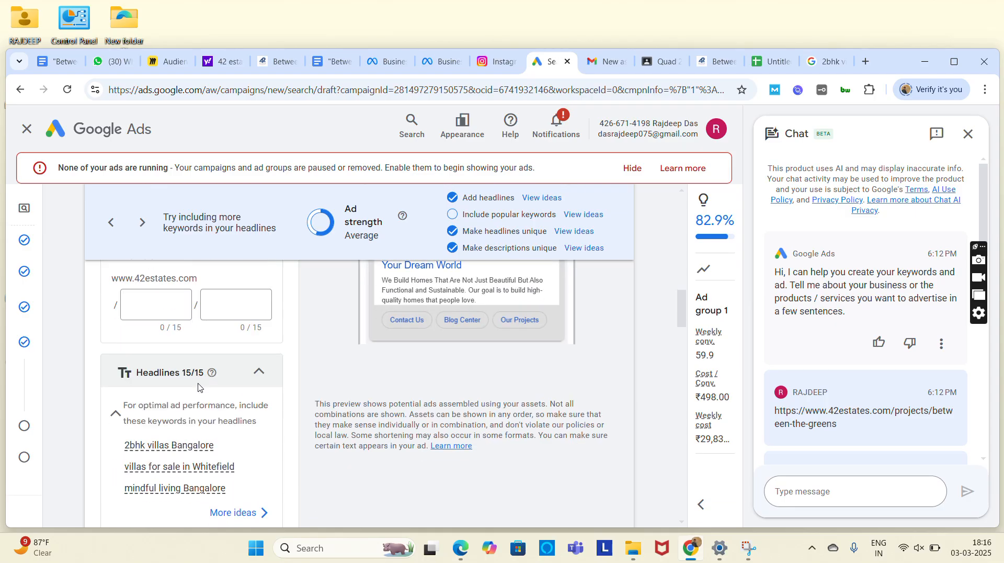
scroll(198, 387, "down", 5)
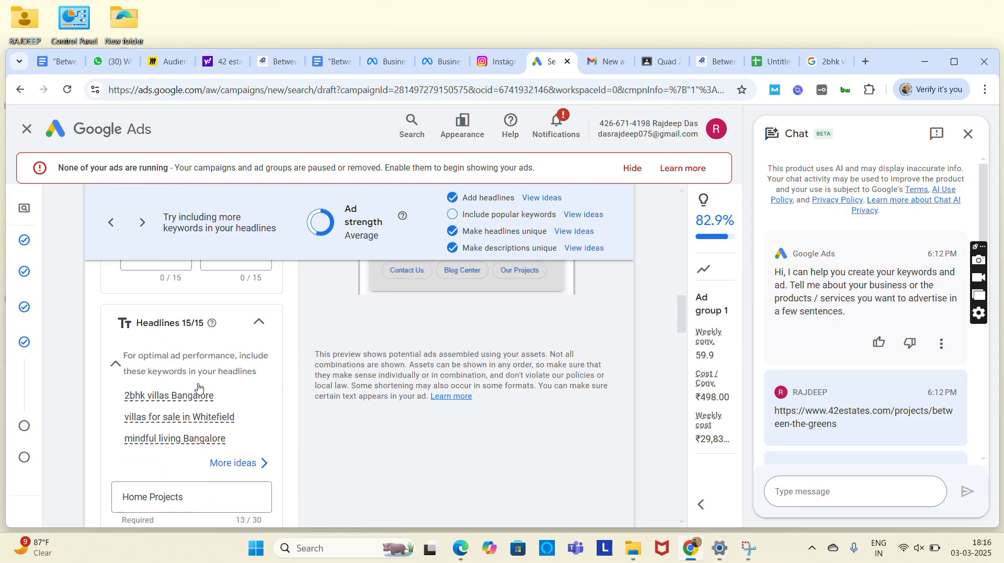
scroll(198, 387, "up", 8)
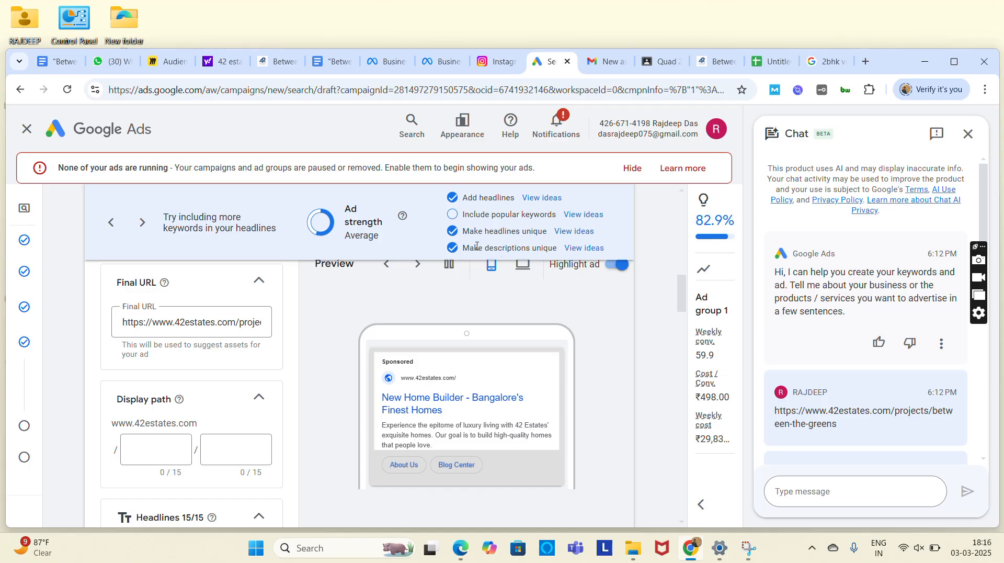
Step: Check which popular ad group keywords the headlines use, close the headline suggestions unchanged and return to the keyword list
left_click(571, 219)
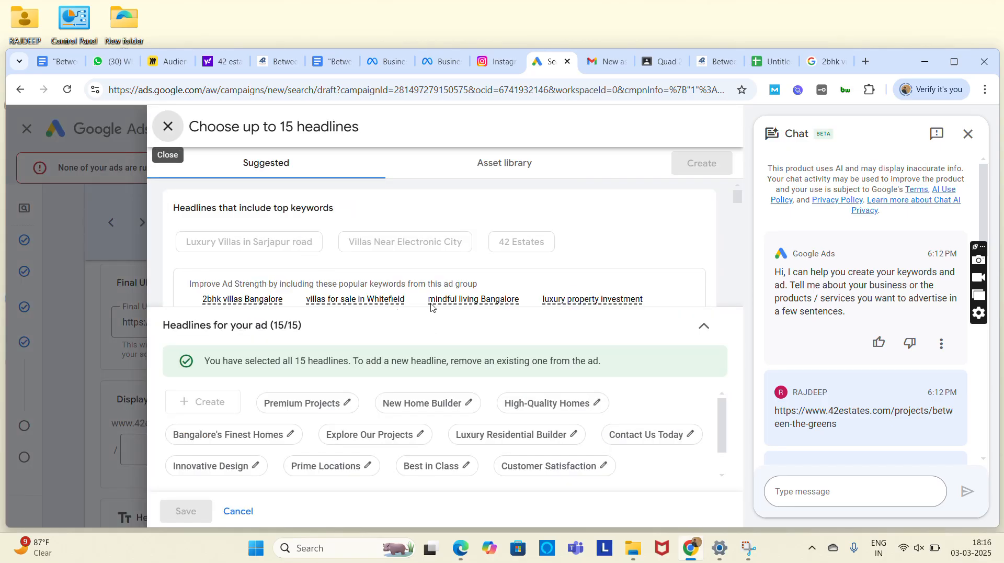
scroll(477, 320, "down", 2)
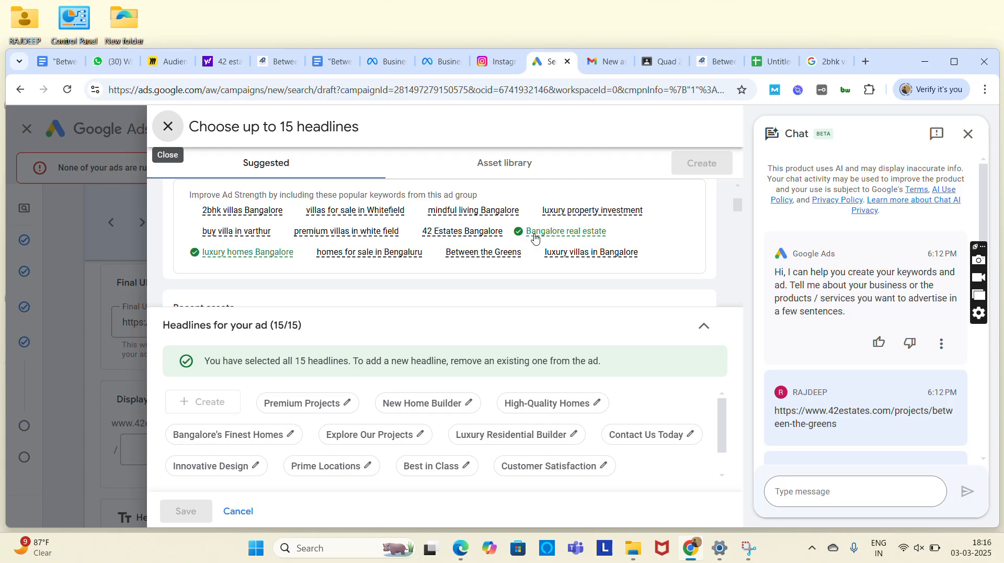
mouse_move(535, 238)
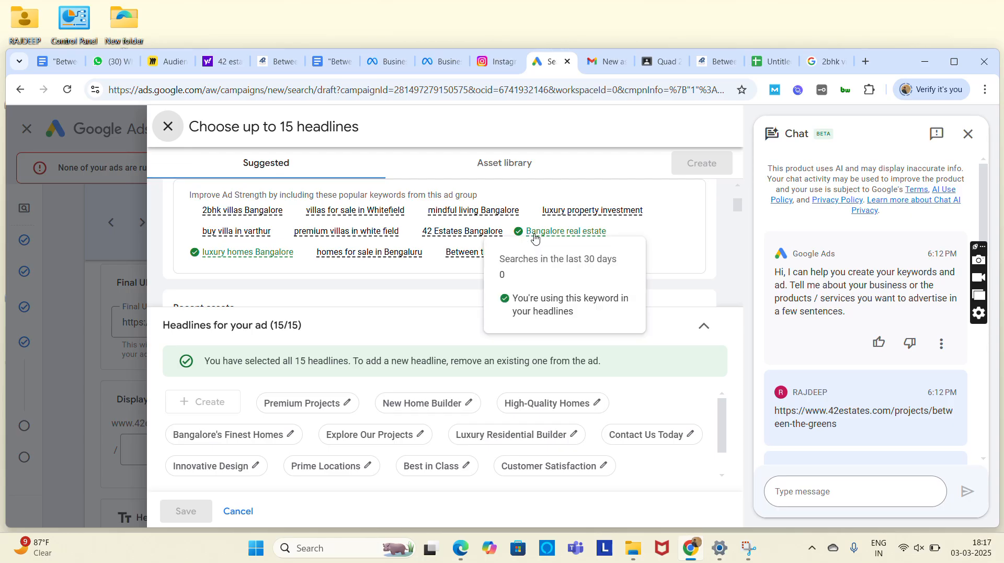
left_click(167, 126)
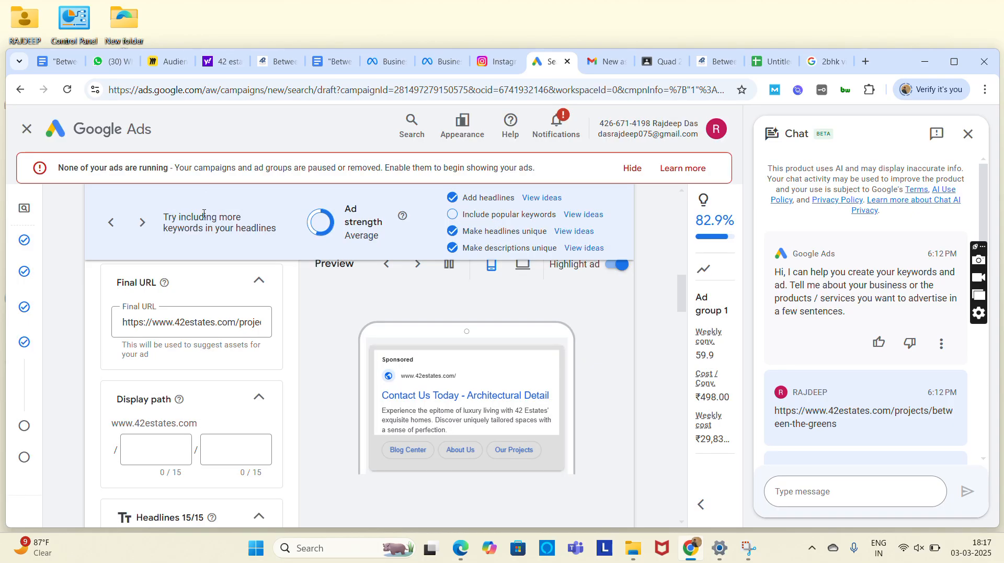
scroll(203, 215, "up", 10)
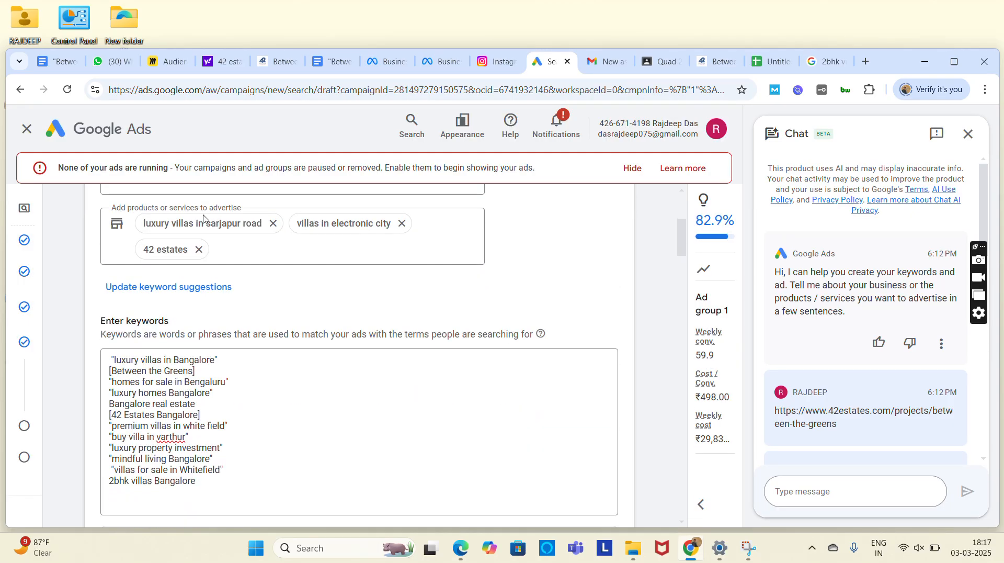
scroll(203, 358, "down", 8)
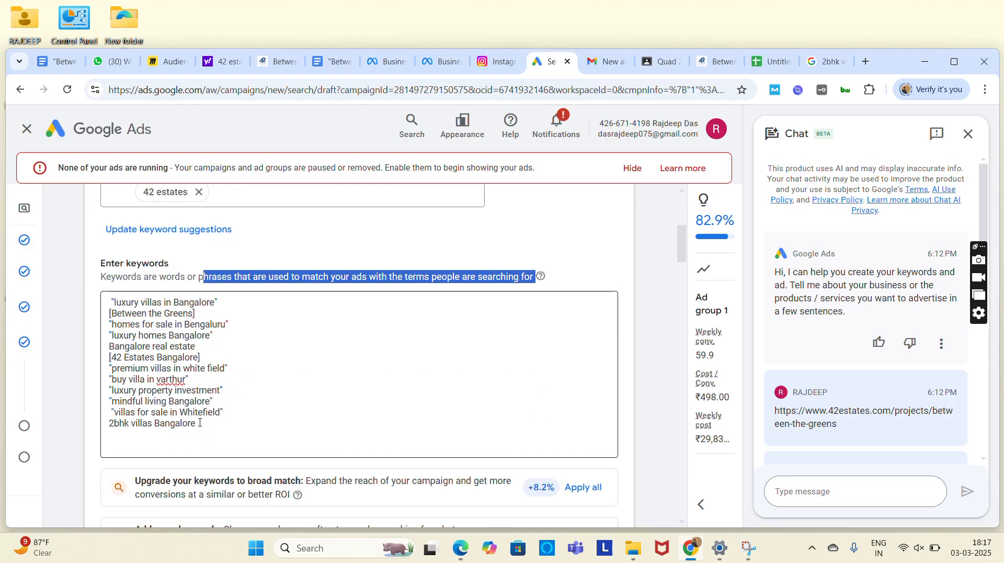
Step: Copy the phrase match keyword "luxury villas in Bangalore" from the ad group's keyword list
scroll(199, 425, "down", 3)
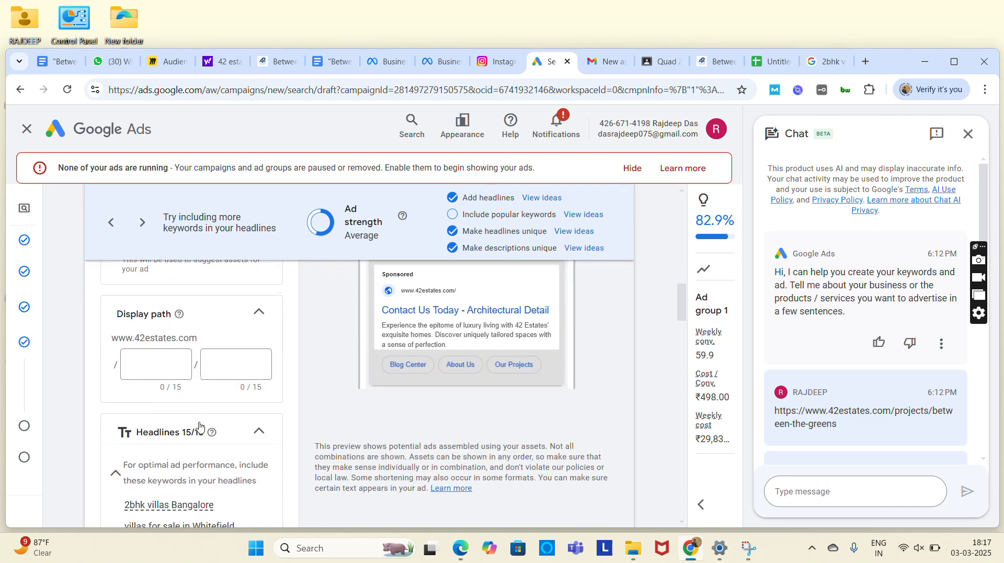
scroll(199, 425, "down", 2)
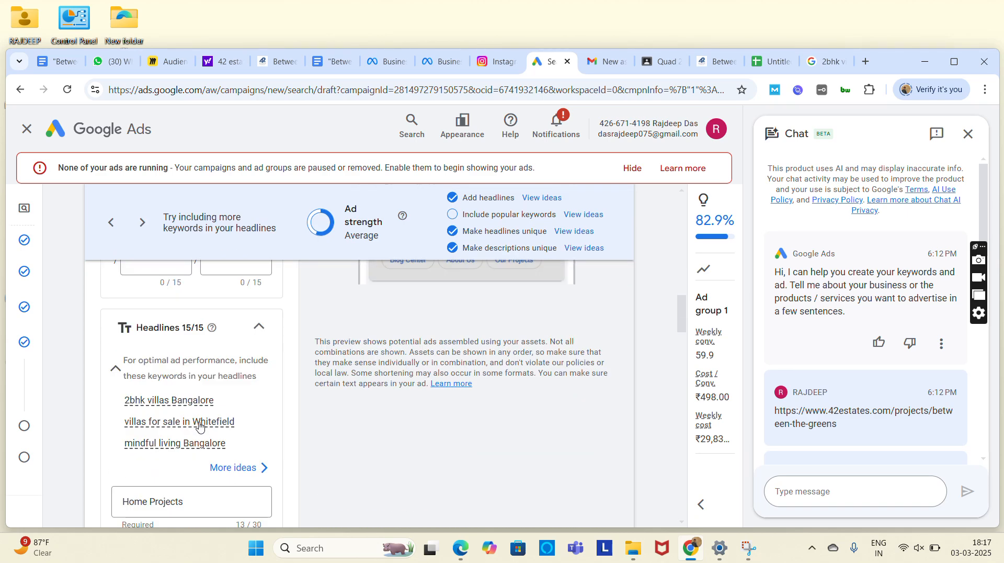
scroll(199, 426, "down", 1)
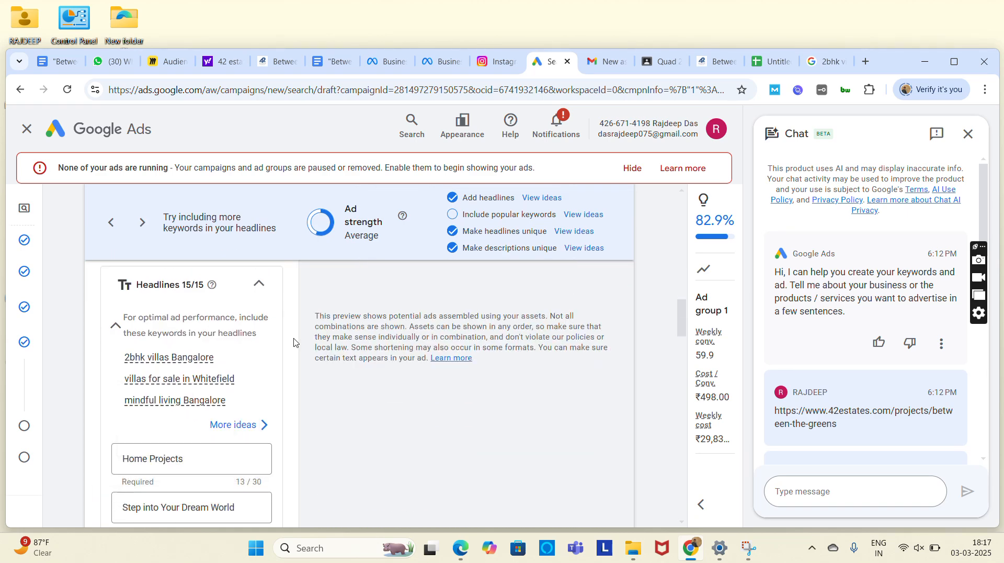
scroll(293, 343, "up", 8)
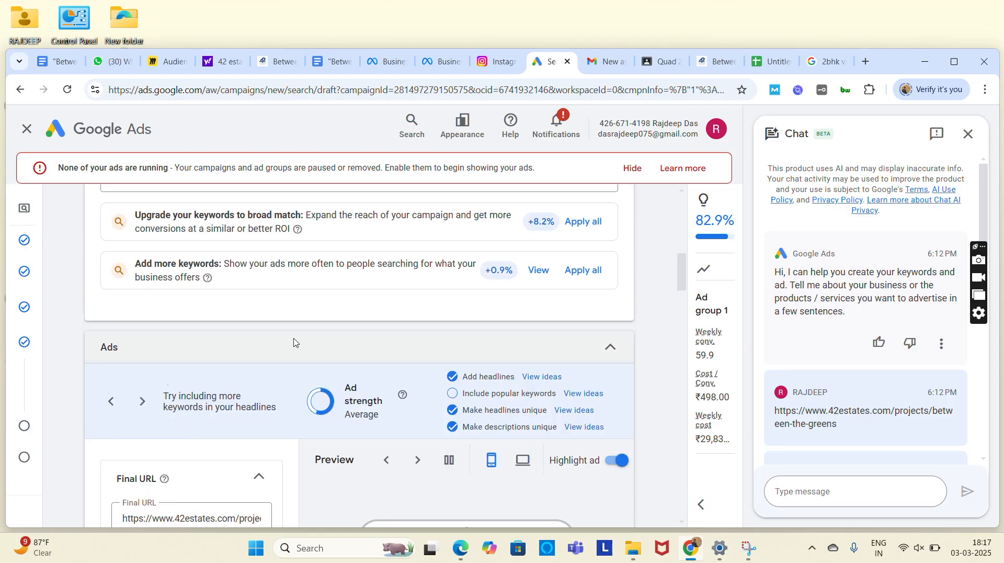
left_click(219, 281)
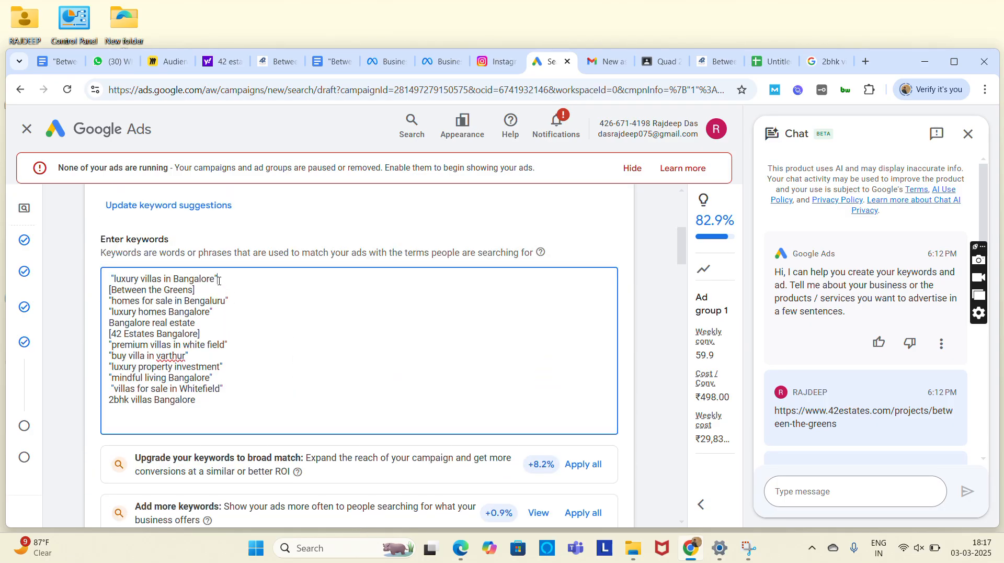
left_click_drag(219, 281, 79, 282)
key("ctrl+c")
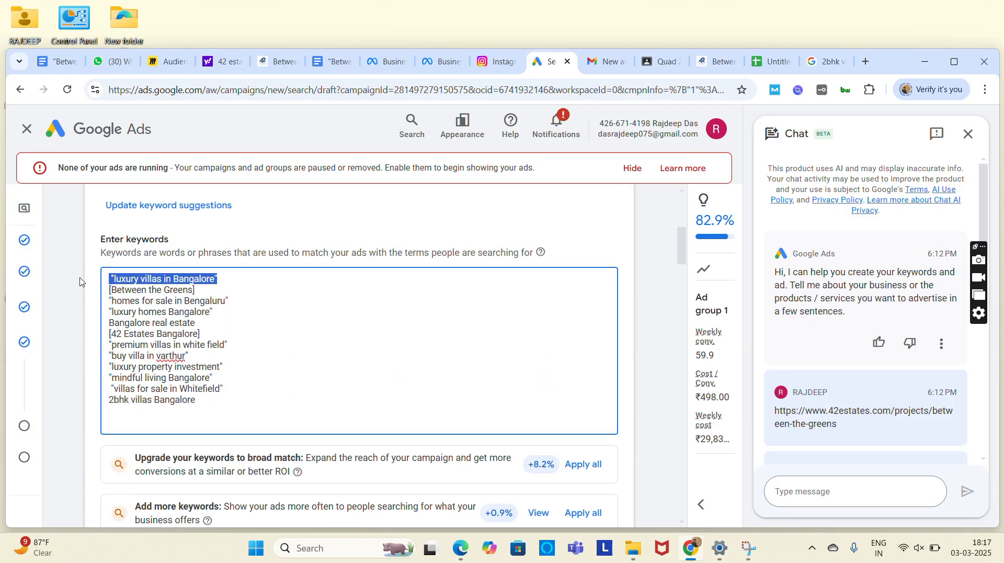
Step: Replace the first headline, Home Projects, with the copied "luxury villas in Bangalore" keyword
scroll(147, 335, "down", 10)
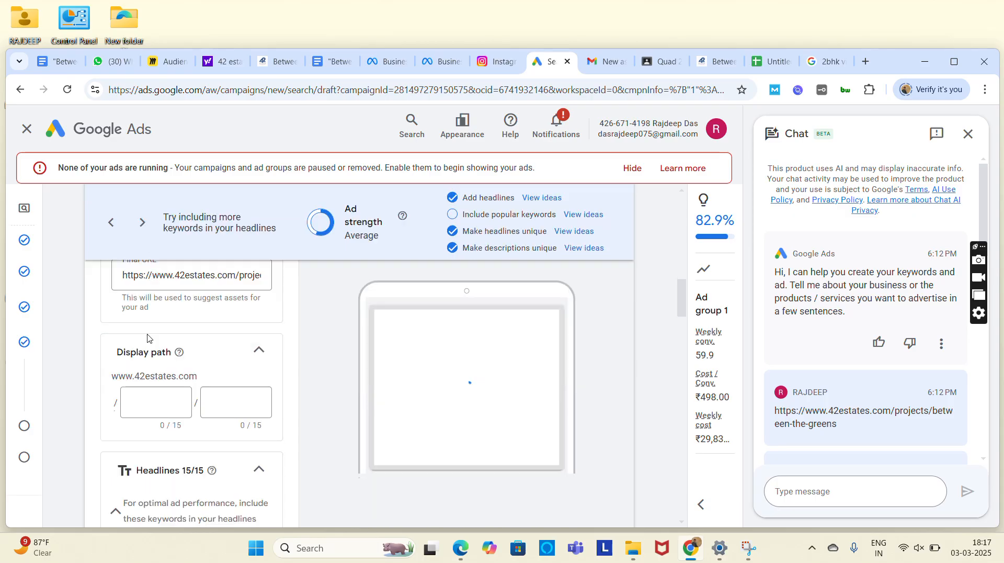
scroll(149, 339, "down", 1)
scroll(150, 338, "down", 2)
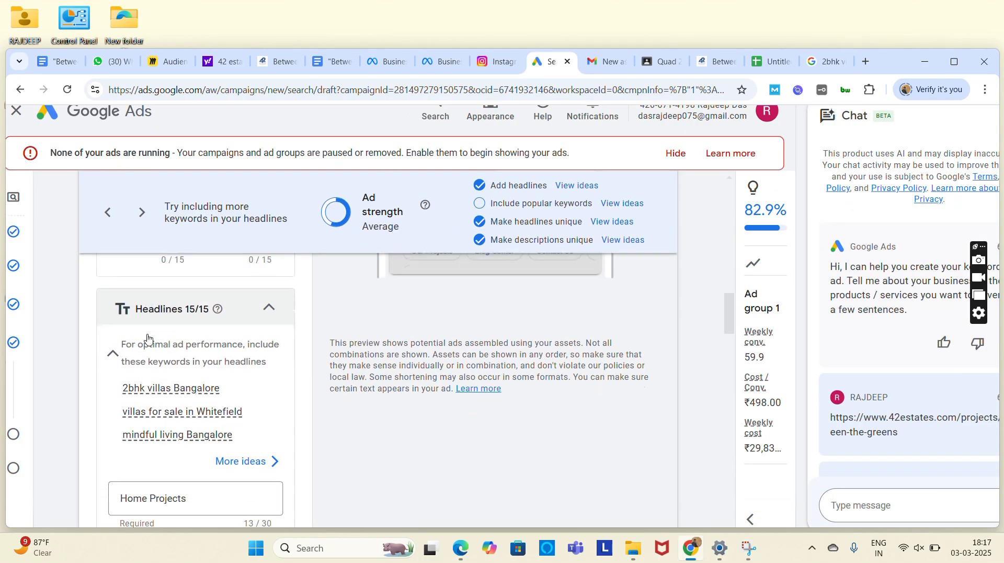
left_click(211, 451)
key("BackSpace")
key("BackSpace")
key("BackSpace")
key("BackSpace")
key("BackSpace")
key("BackSpace")
key("BackSpace")
key("BackSpace")
key("BackSpace")
key("BackSpace")
key("BackSpace")
key("BackSpace")
key("BackSpace")
key("ctrl+v")
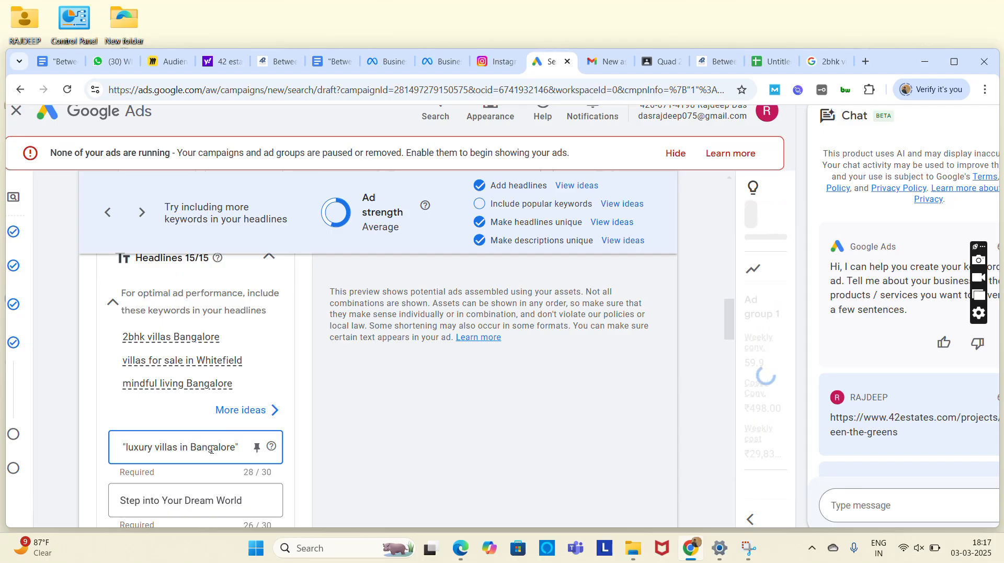
Step: Remove the opening and closing quotation marks from the first headline
key("BackSpace")
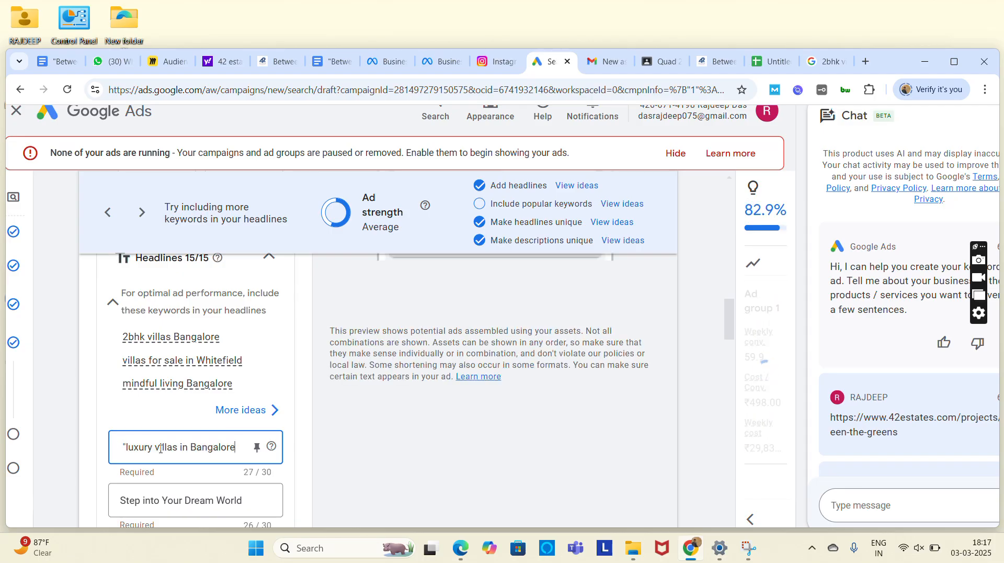
left_click(125, 446)
type("\\")
key("BackSpace")
key("BackSpace")
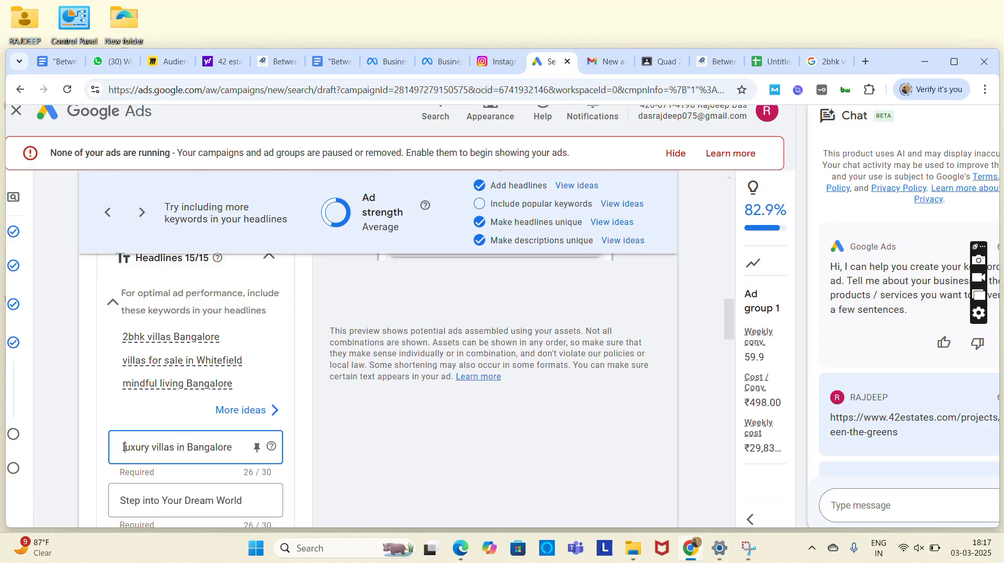
Step: Capitalise the words of the first headline so it reads Luxury Villas In Bangalore
key("Delete")
type("L")
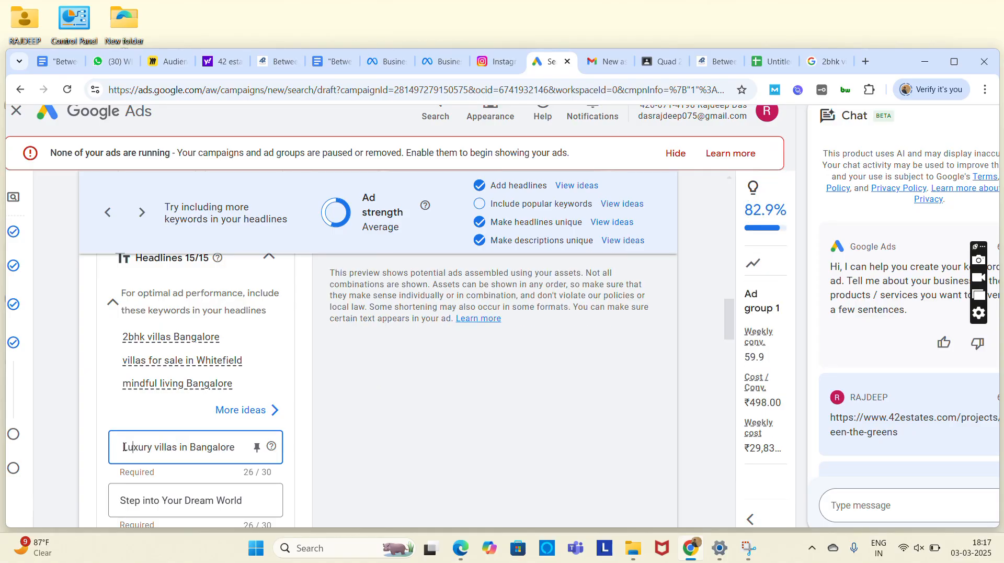
key("BackSpace")
type("V")
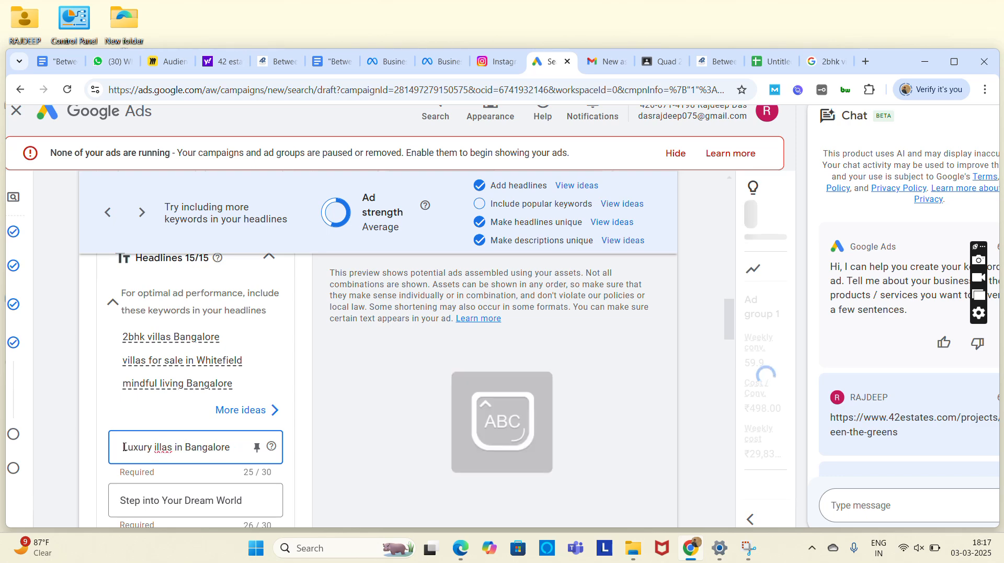
key("Right")
key("Right")
key("Right")
key("Right")
key("Right")
key("Right")
key("Right")
key("BackSpace")
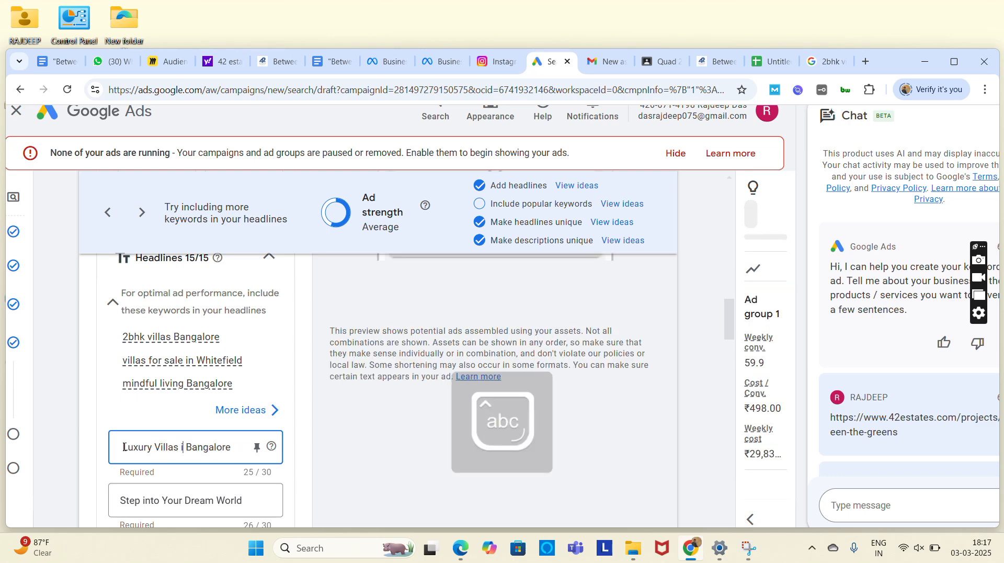
scroll(124, 449, "down", 1)
key("Delete")
scroll(124, 451, "up", 1)
type("In")
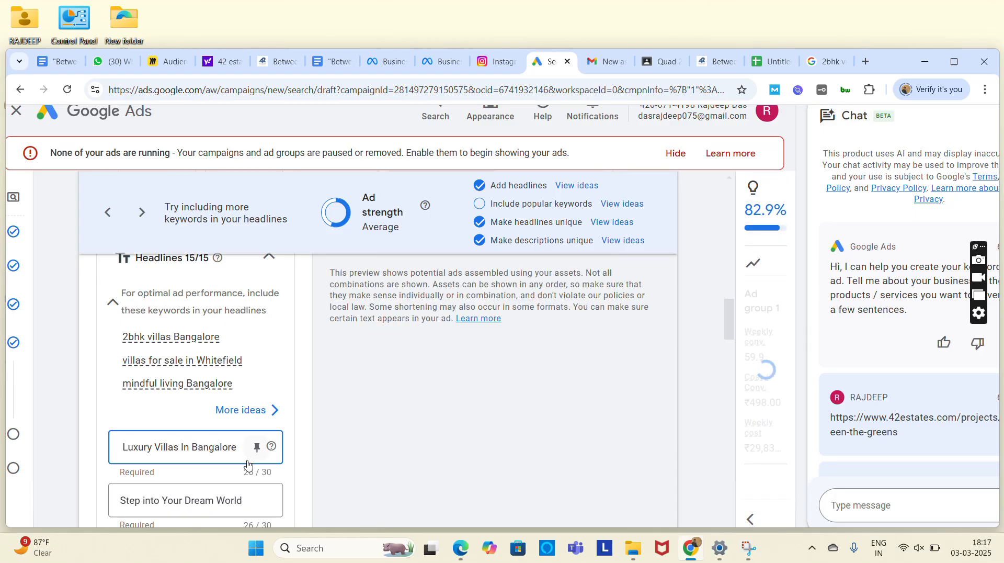
Step: Check in the headline suggestions whether the luxury villas keyword counts as used, and close them without changes
left_click(614, 210)
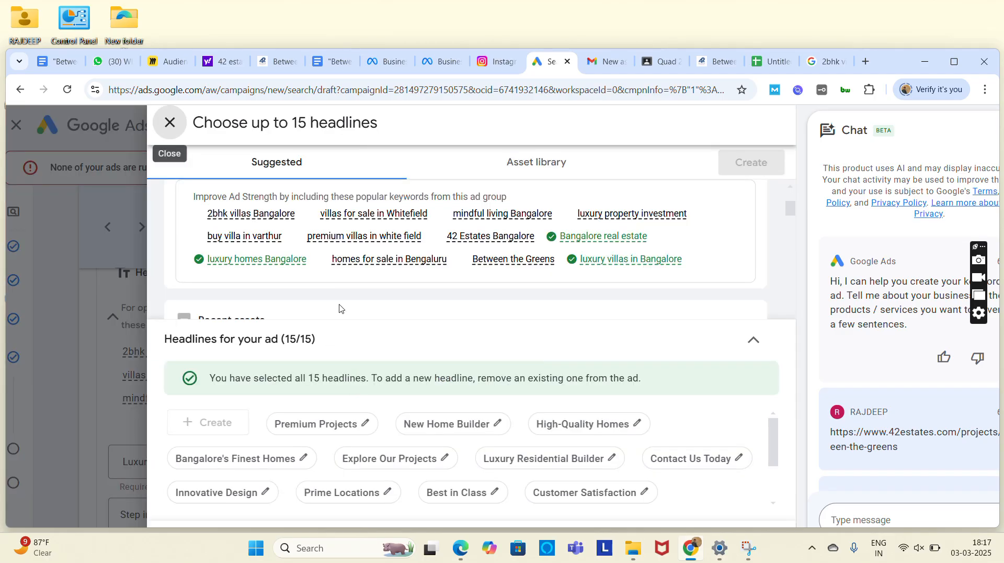
mouse_move(604, 261)
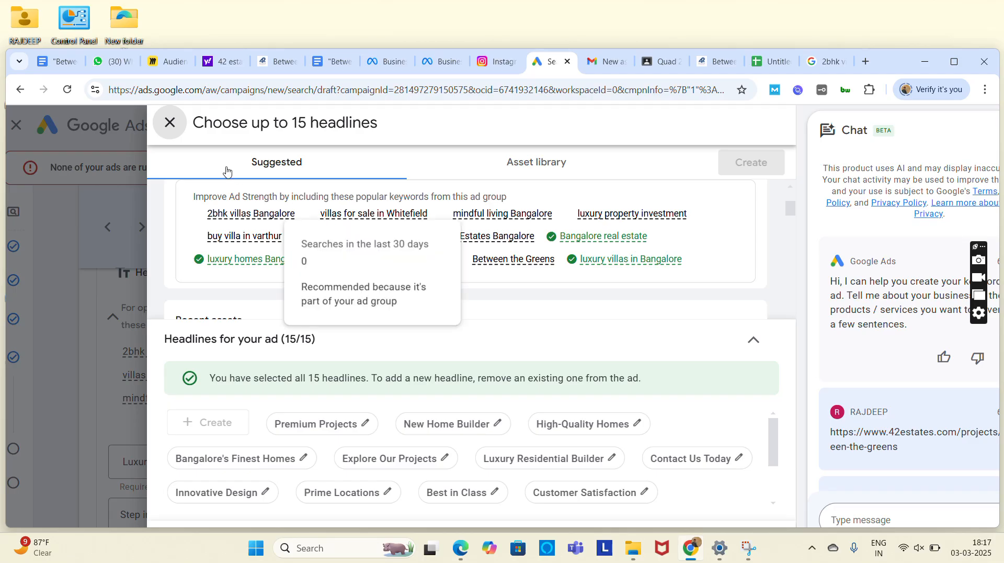
left_click(176, 128)
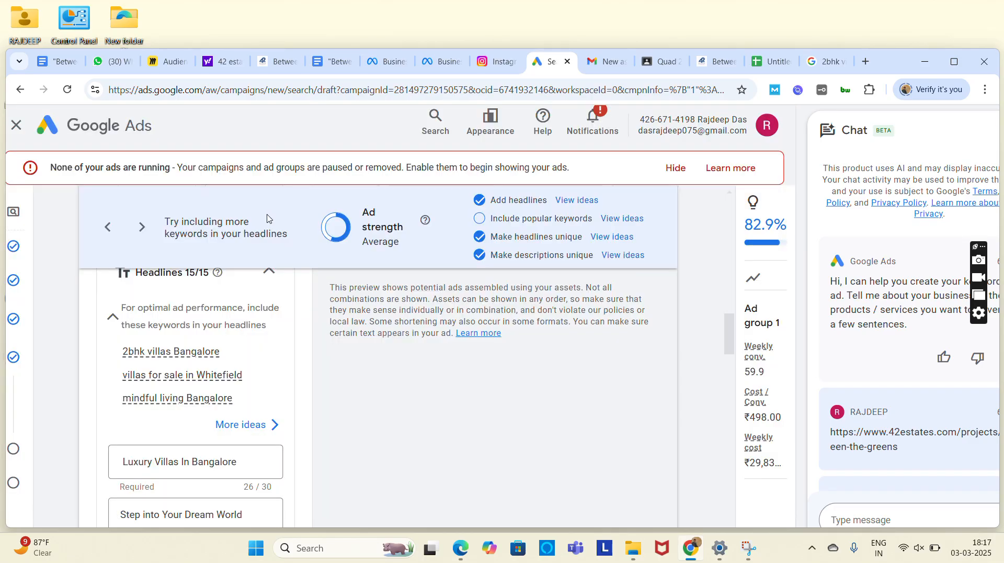
Step: Replace the second headline, Step into Your Dream World, with the keyword "villas for sale in Whitefield" without quotation marks
scroll(267, 218, "up", 8)
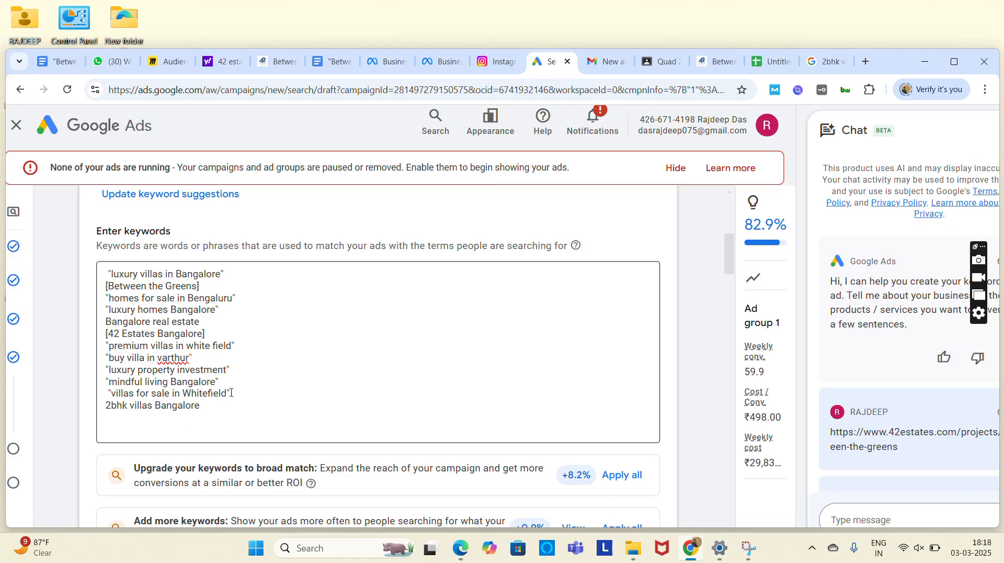
left_click_drag(227, 393, 115, 394)
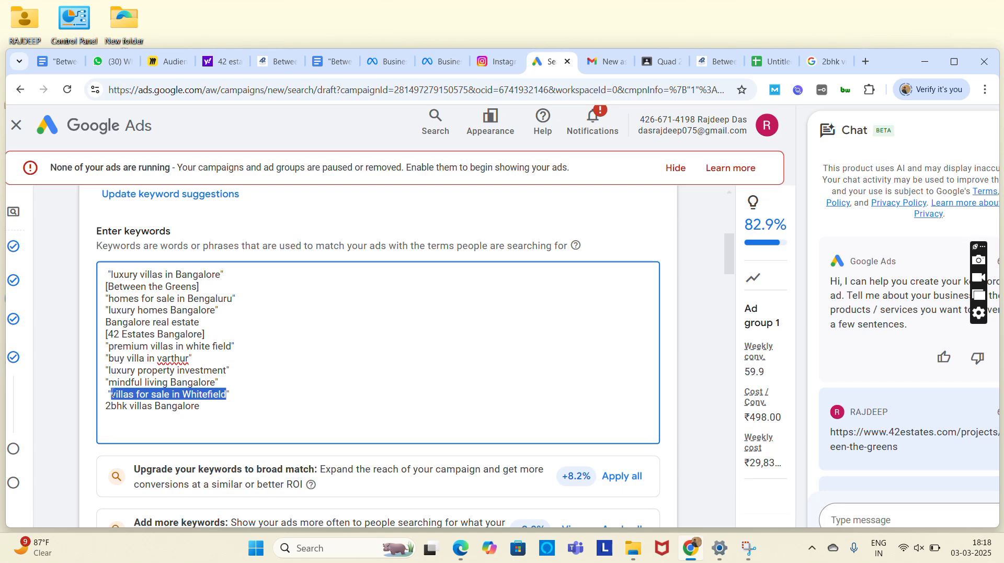
scroll(112, 396, "down", 10)
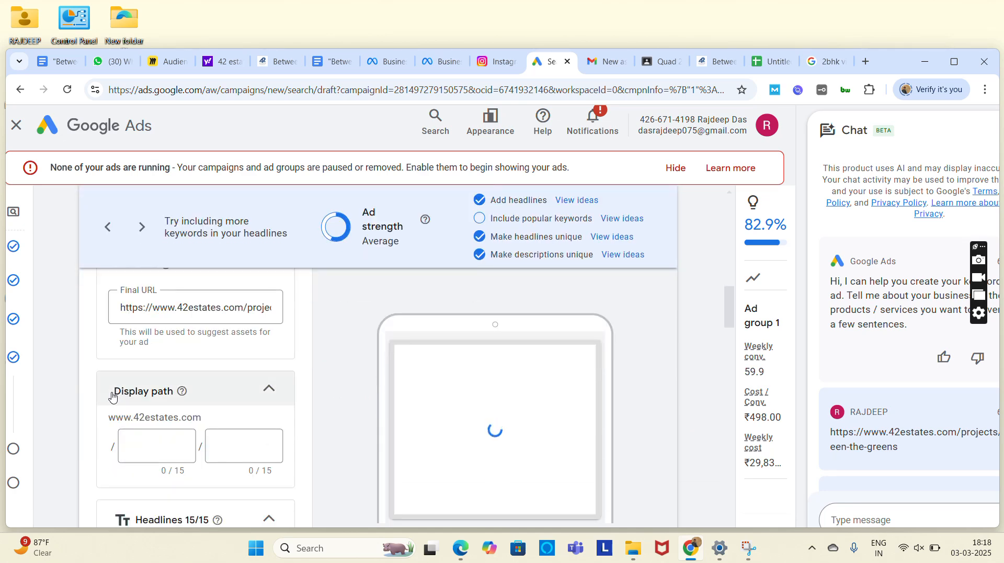
scroll(112, 396, "down", 6)
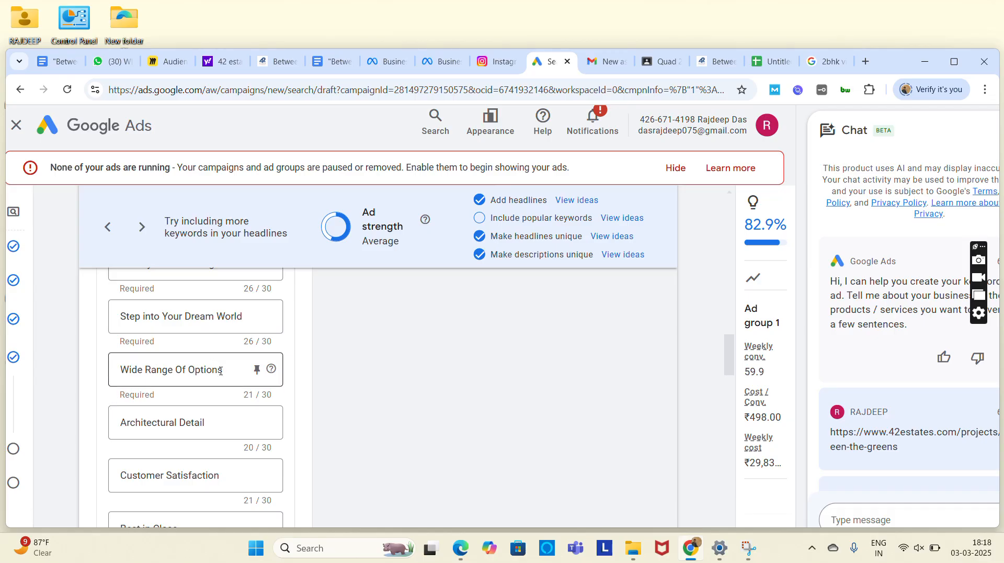
scroll(227, 367, "up", 2)
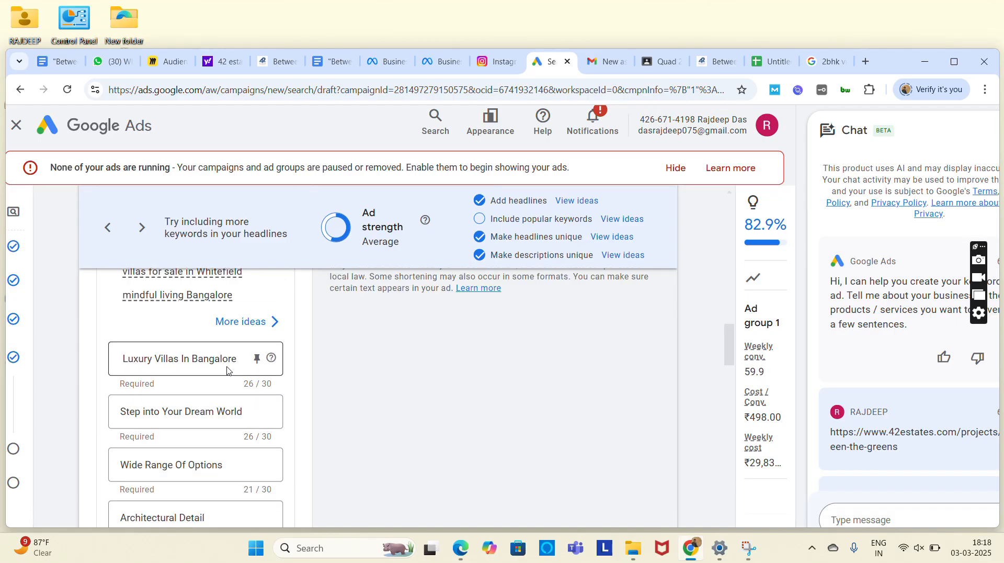
left_click(239, 409)
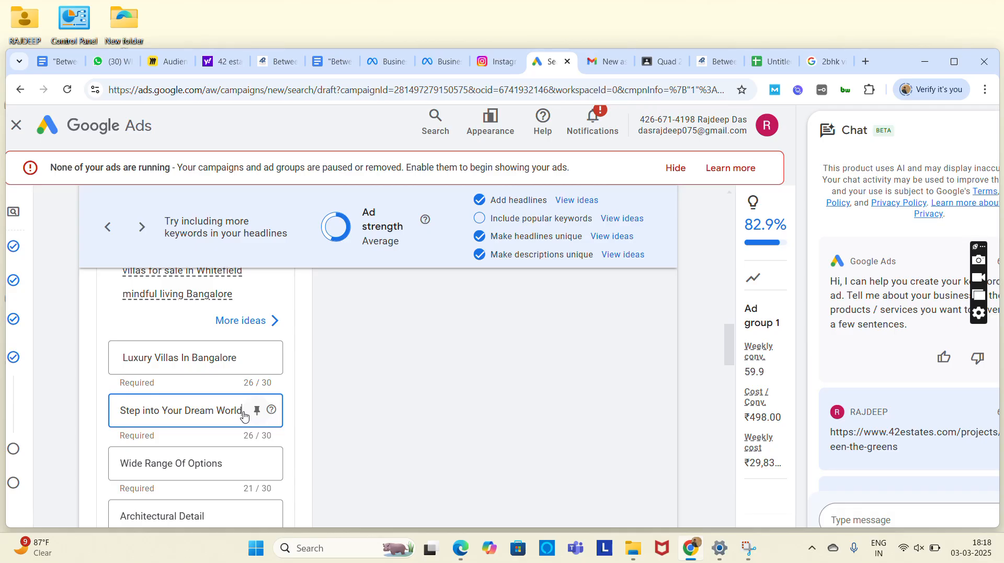
key("ctrl+a")
type("villas for sale in Whitefield")
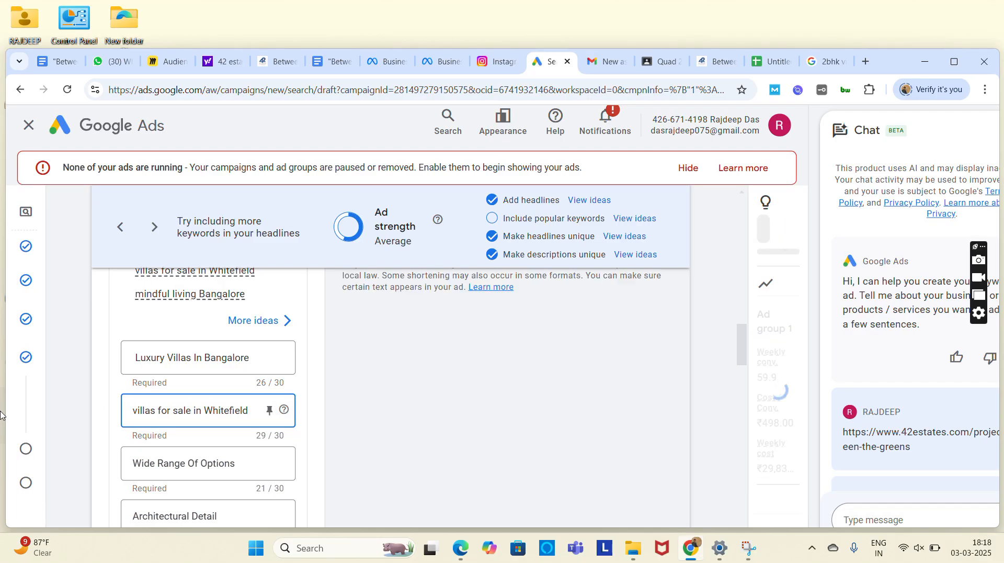
Step: Check in the headline suggestions whether the Whitefield villas keyword counts as used, and close them without changes
left_click(624, 218)
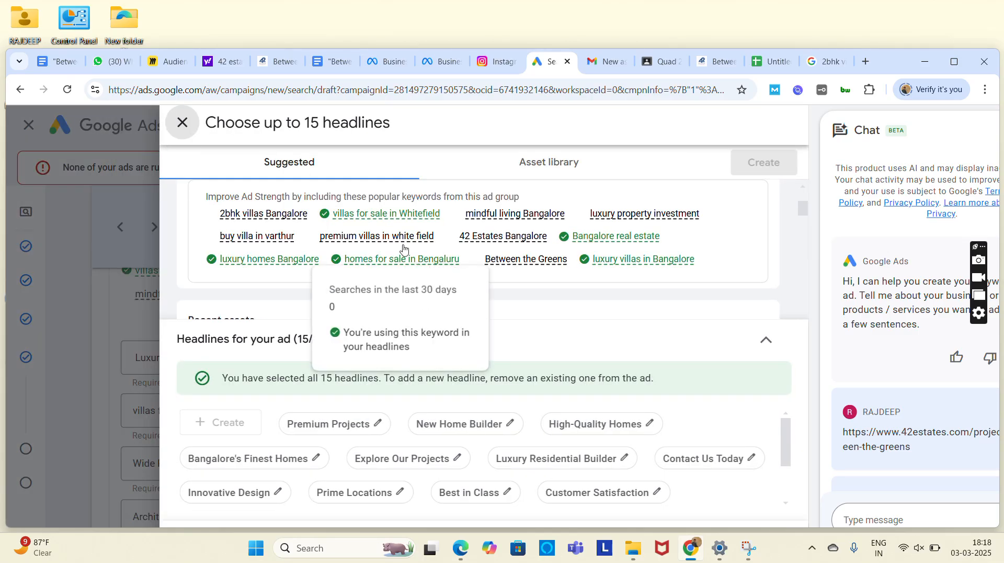
mouse_move(401, 218)
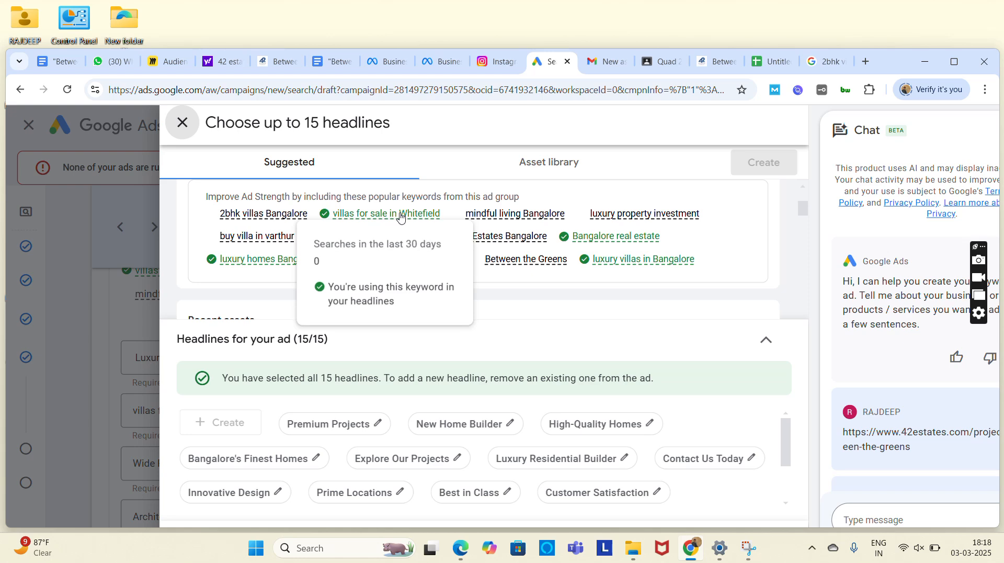
left_click(183, 124)
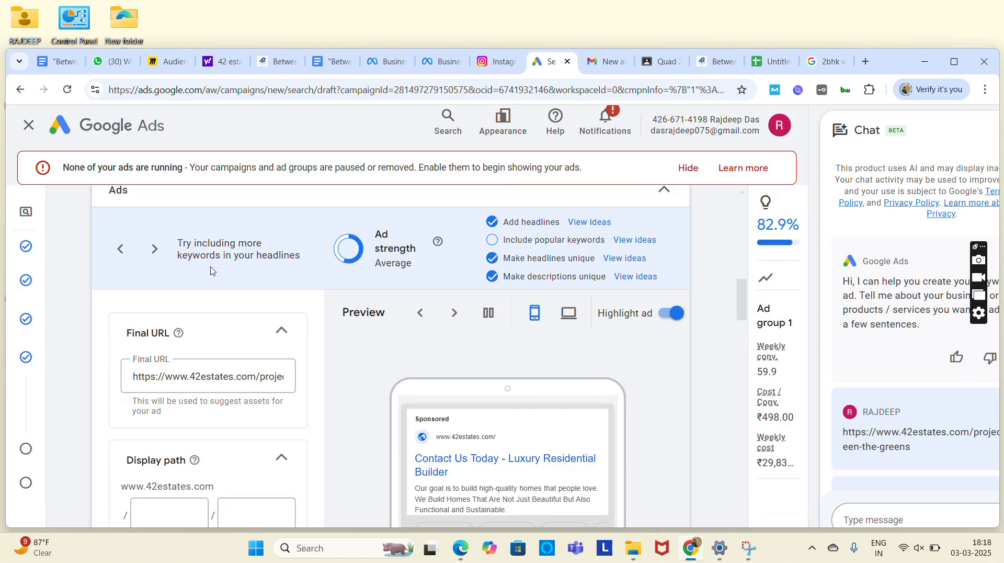
Step: Replace the third headline, Wide Range Of Options, with "luxury property investment" copied from the keyword list
scroll(211, 266, "up", 3)
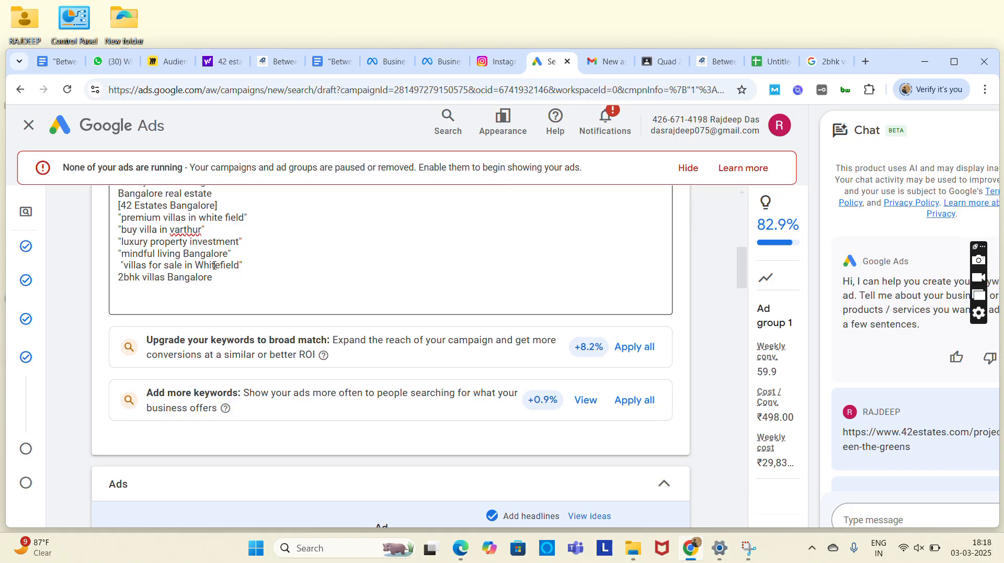
left_click_drag(242, 242, 114, 244)
key("ctrl+c")
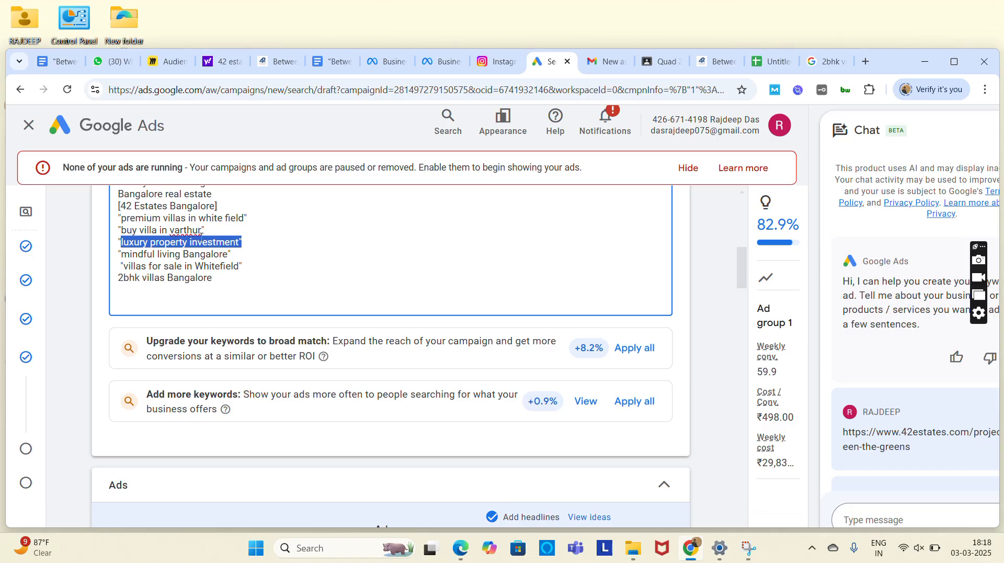
scroll(157, 388, "down", 10)
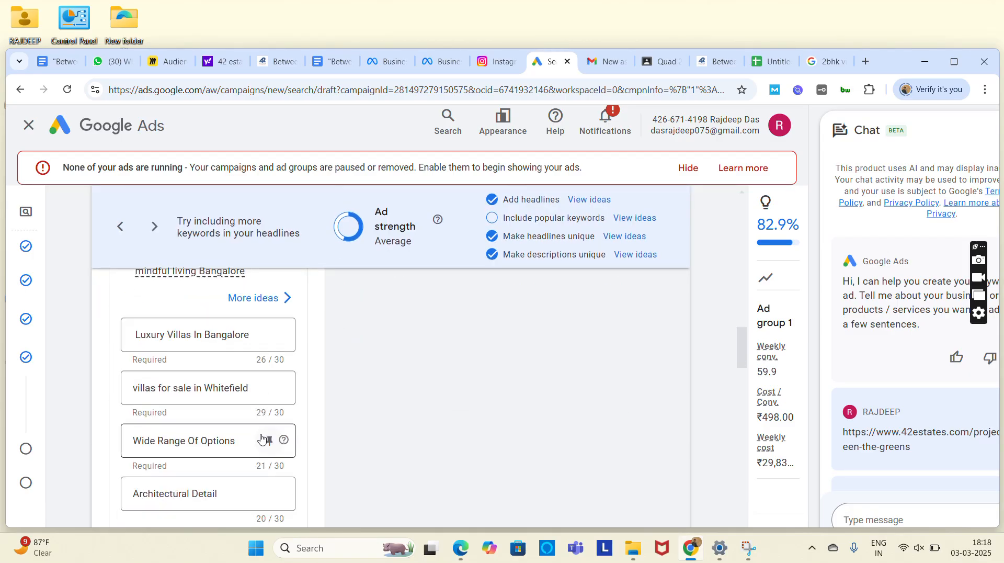
left_click_drag(235, 442, 71, 437)
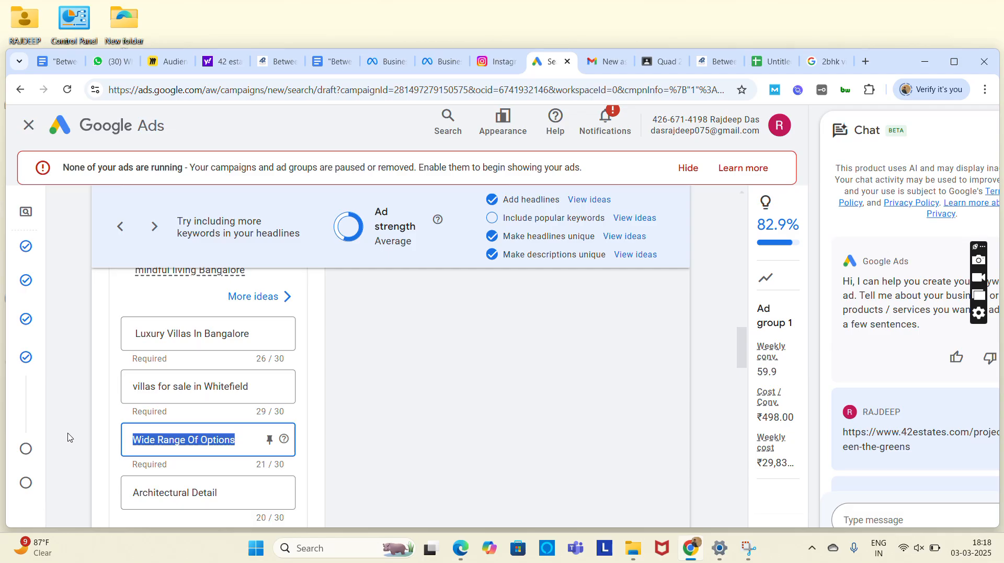
key("ctrl+v")
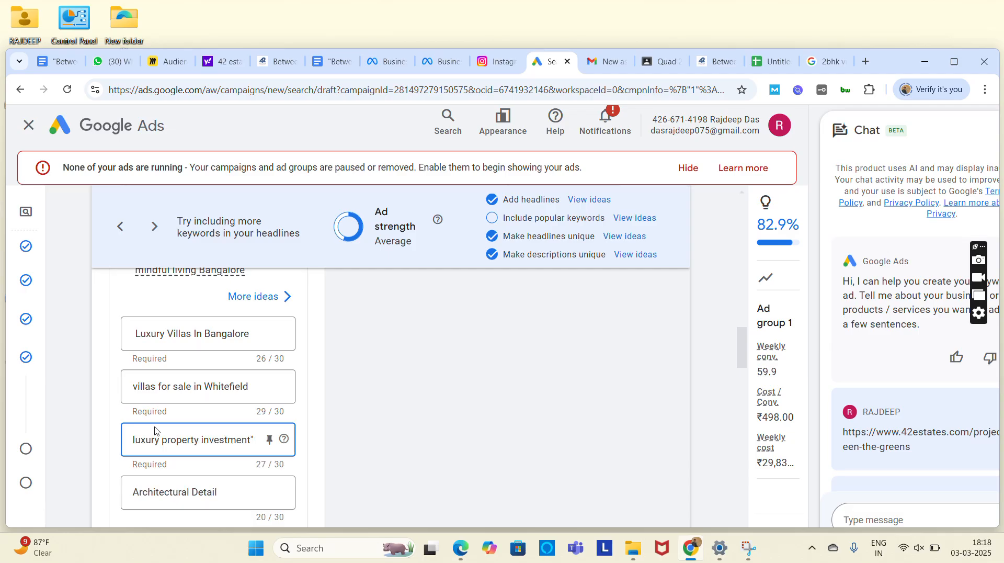
Step: Remove the stray quotation mark from the third headline and capitalize its words as "Luxury Property Investment"
key("BackSpace")
key("Right")
key("Right")
key("Right")
key("Right")
key("Right")
key("BackSpace")
type("I")
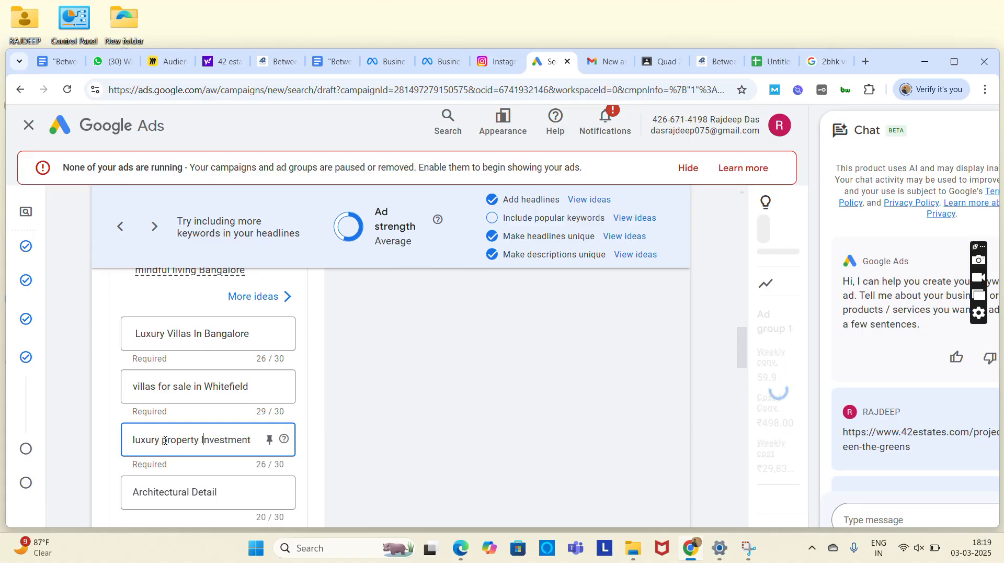
left_click(165, 440)
key("BackSpace")
type("p")
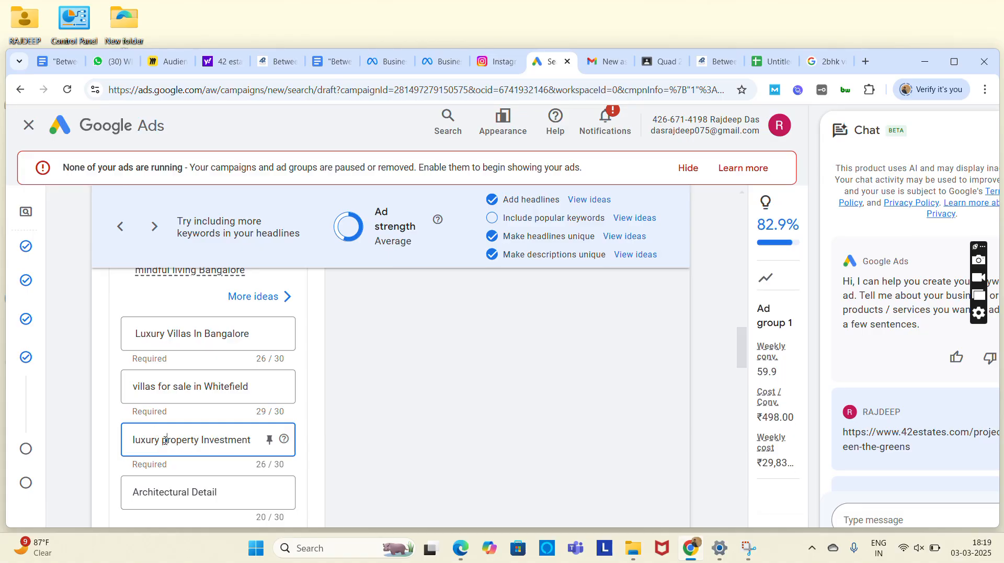
key("BackSpace")
type("P")
key("Home")
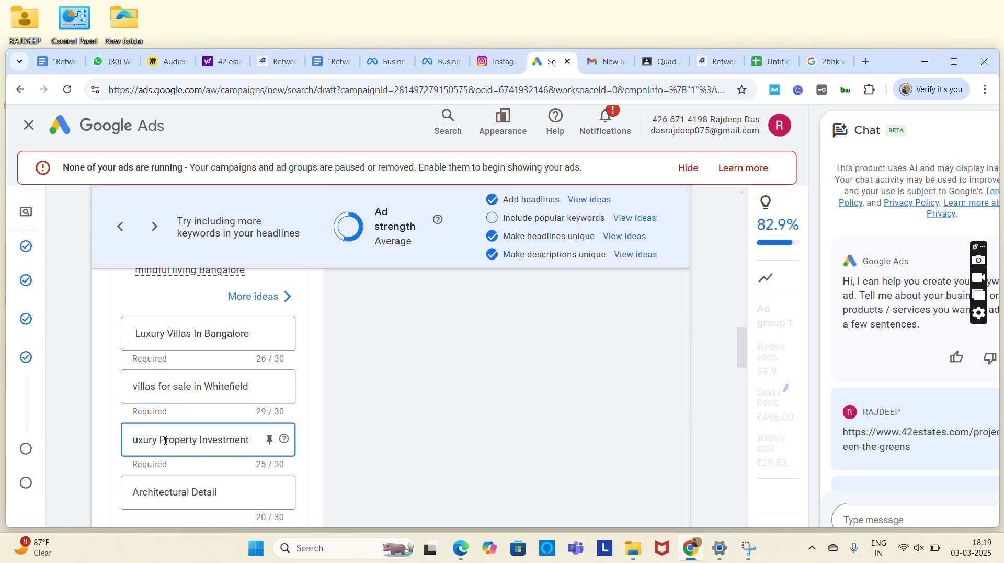
key("Delete")
type("L")
Step: Check in the headline suggestions whether the luxury property investment keyword counts as used, and close them without changes
scroll(370, 393, "up", 3)
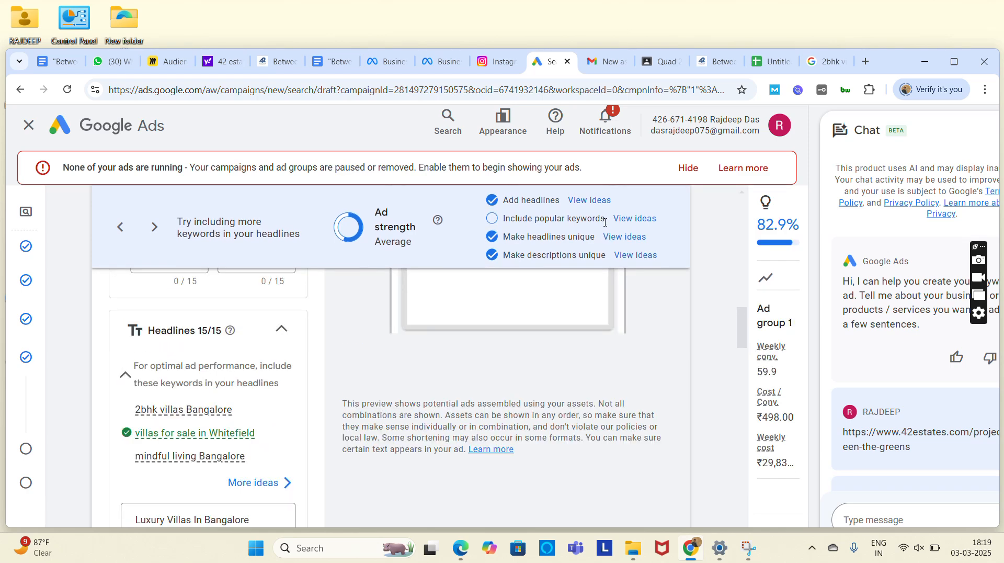
left_click(623, 223)
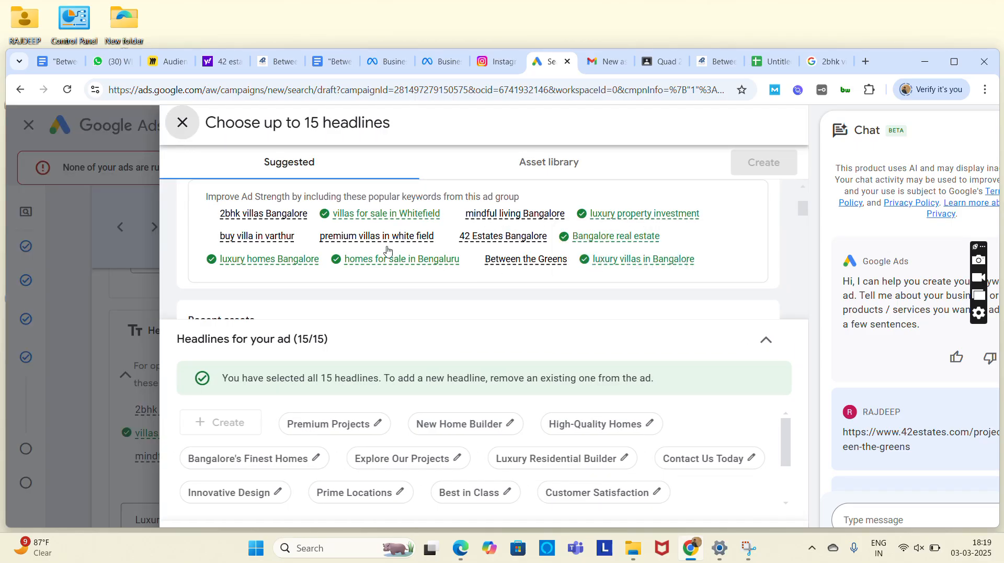
left_click(186, 134)
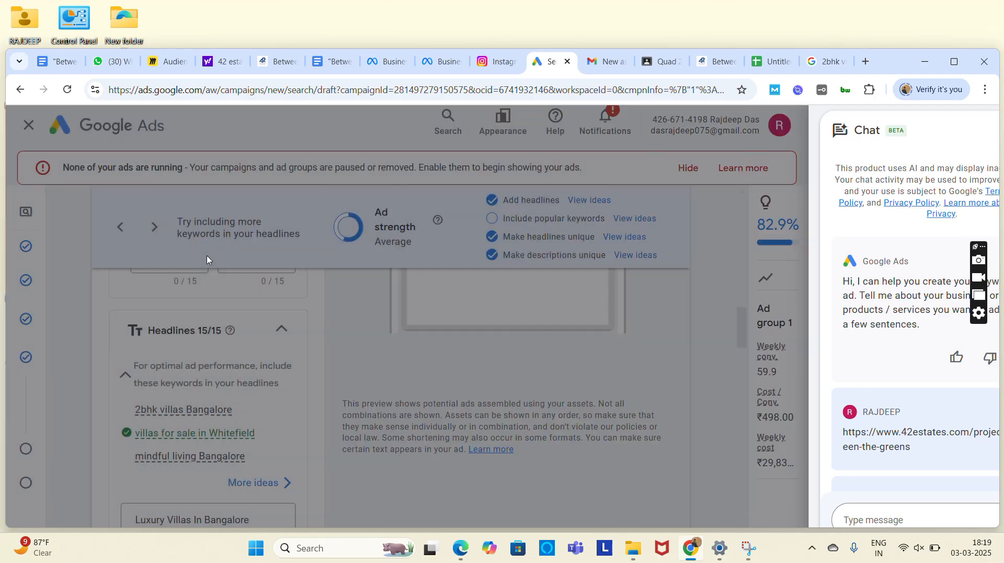
Step: Replace the fourth headline, Architectural Detail, with "2bhk villas Bangalore" copied from the keyword list
scroll(207, 260, "up", 10)
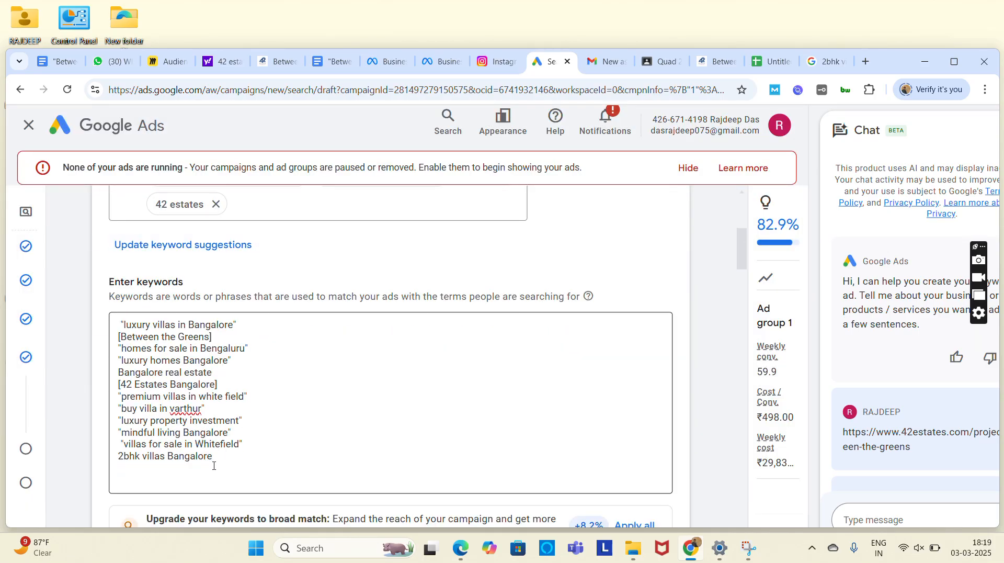
left_click_drag(212, 460, 110, 460)
key("ctrl+c")
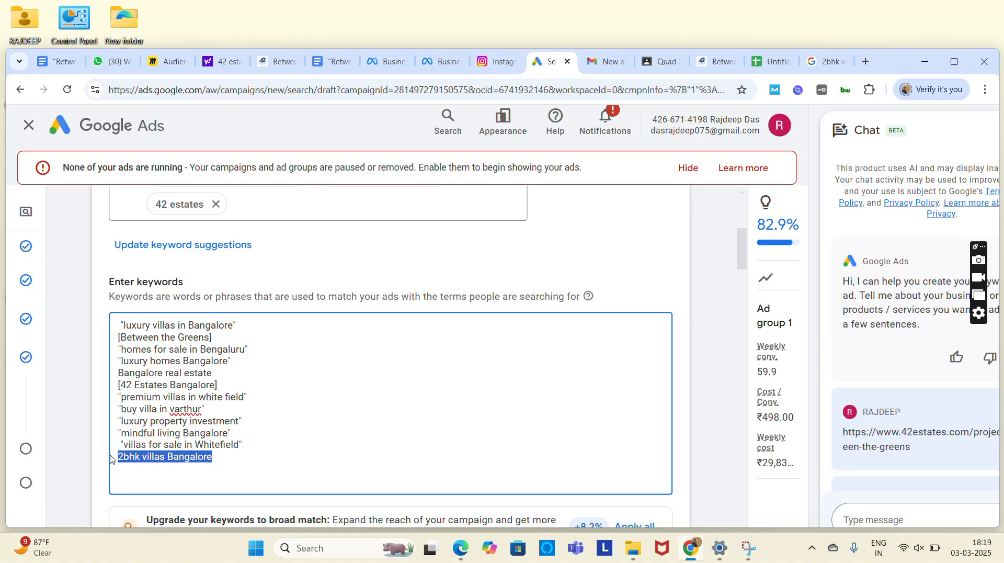
scroll(110, 459, "down", 10)
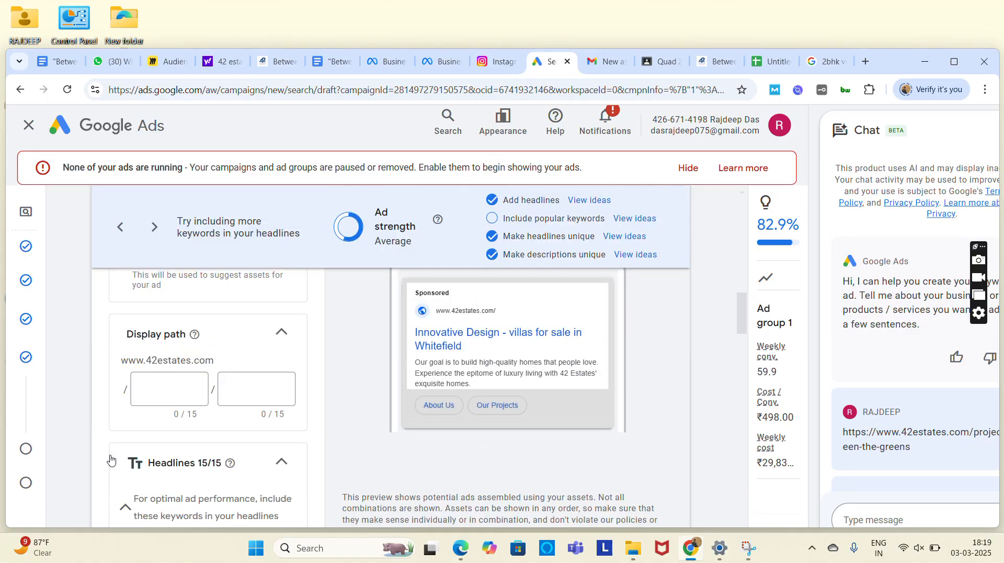
scroll(110, 459, "down", 3)
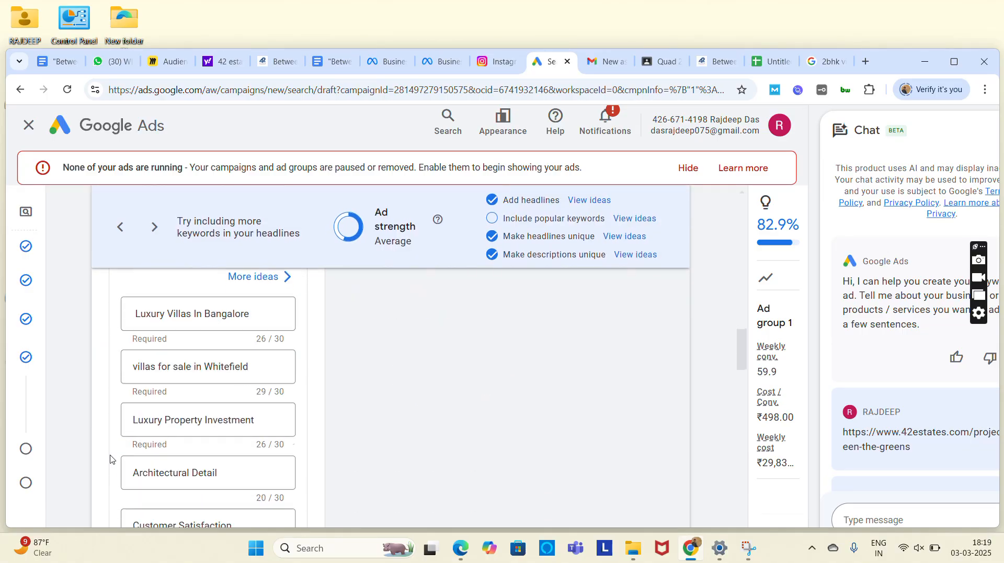
triple_click(218, 451)
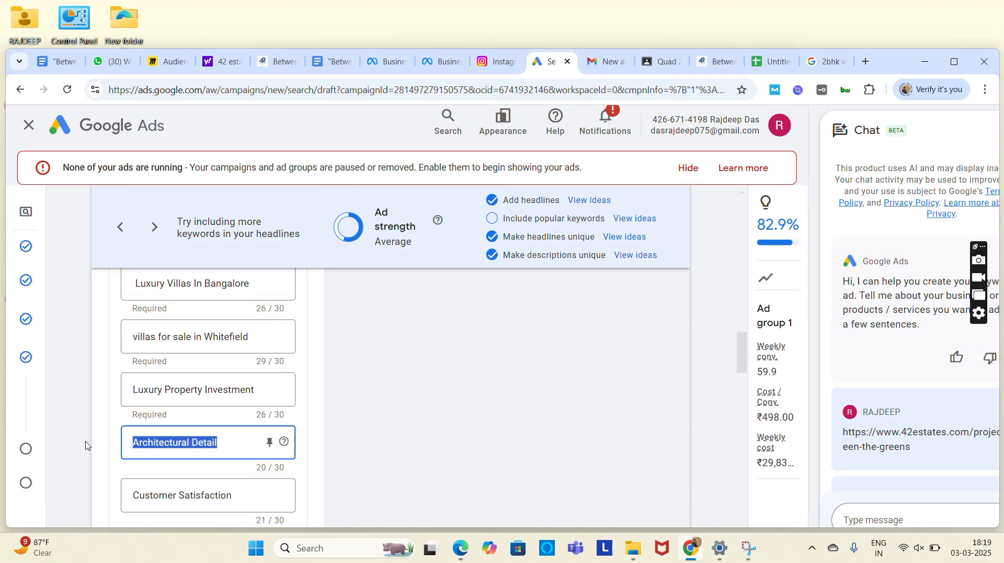
key("ctrl+v")
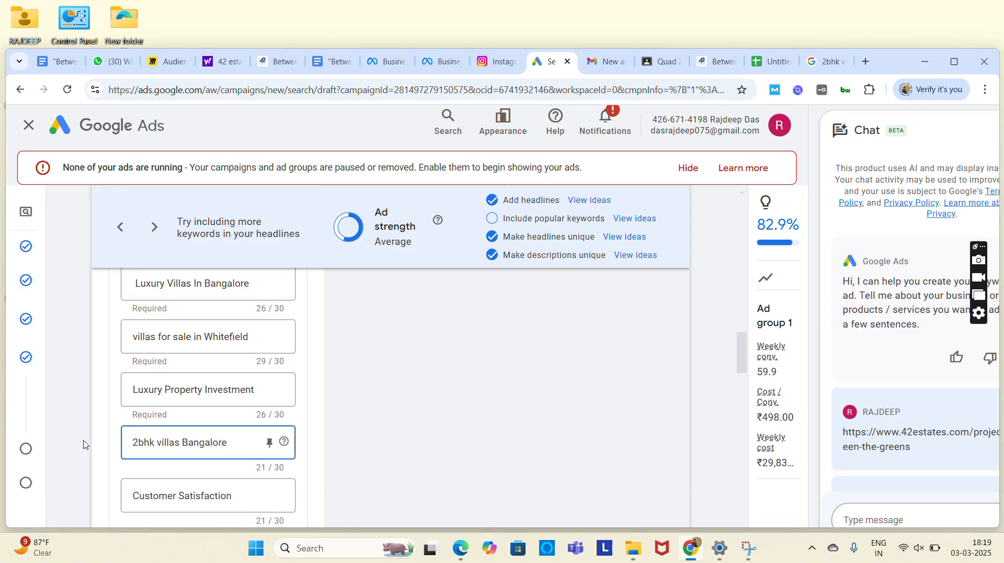
Step: Check in the headline suggestions whether the 2bhk villas keyword counts as used, and close them without changes
left_click(640, 219)
left_click(640, 220)
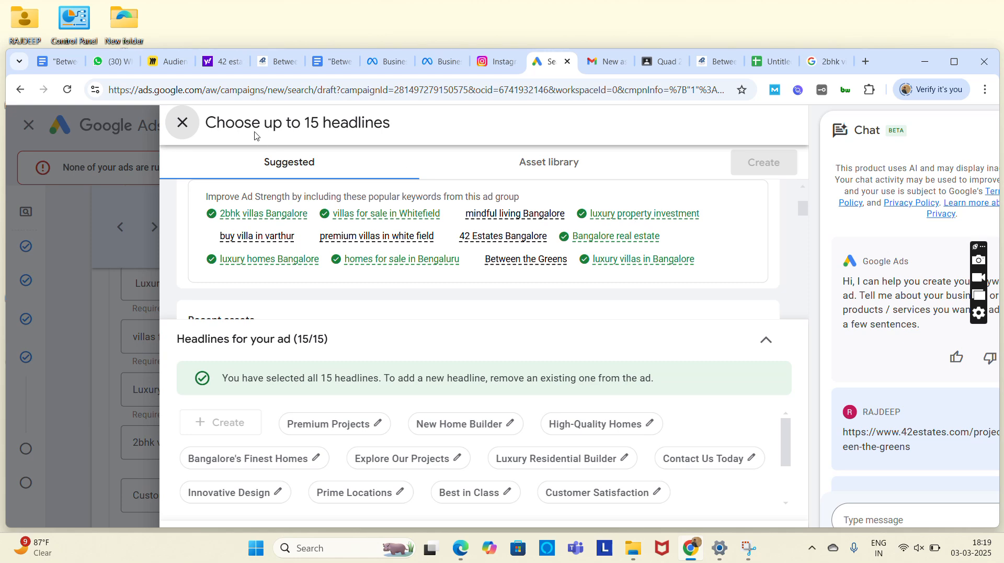
left_click(183, 123)
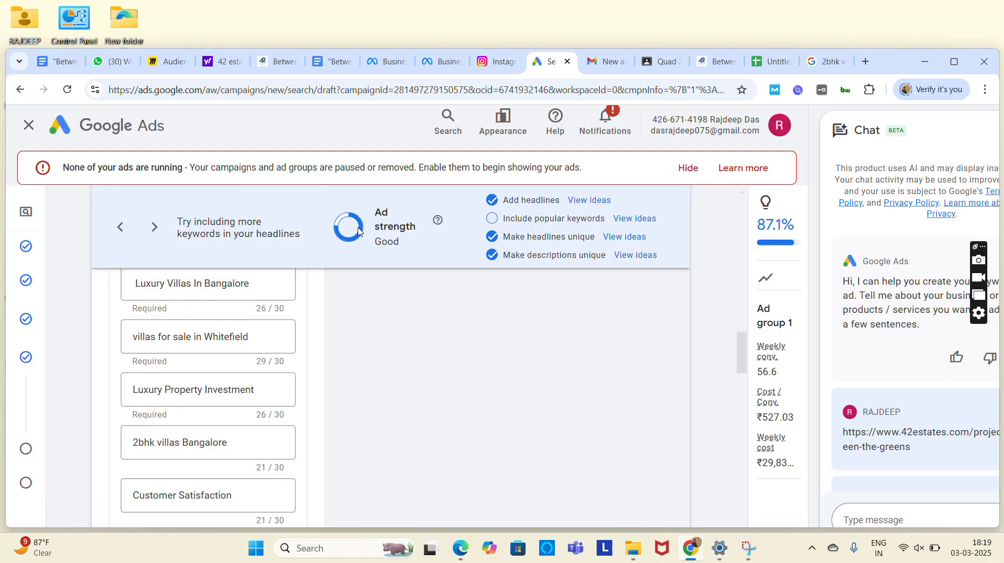
Step: Replace the sixth headline, Best in Class, with the keyword "buy villa in varthur" without quotation marks
scroll(265, 358, "up", 5)
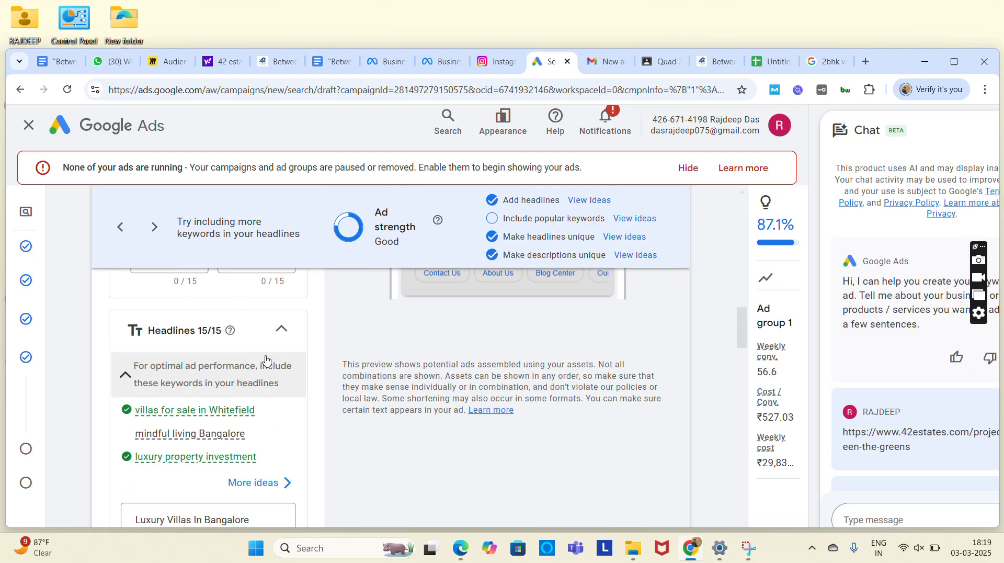
scroll(266, 359, "up", 10)
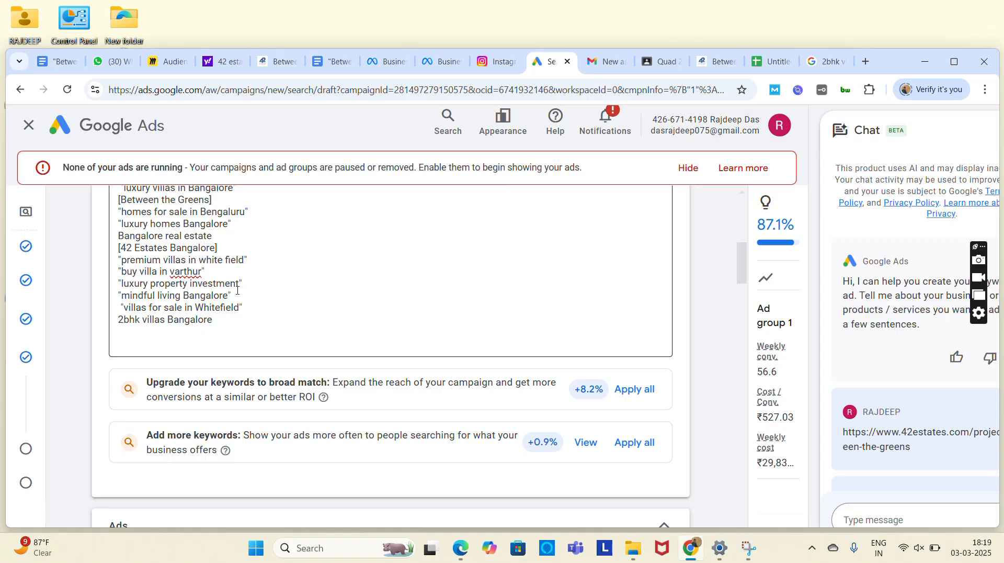
left_click_drag(200, 271, 127, 272)
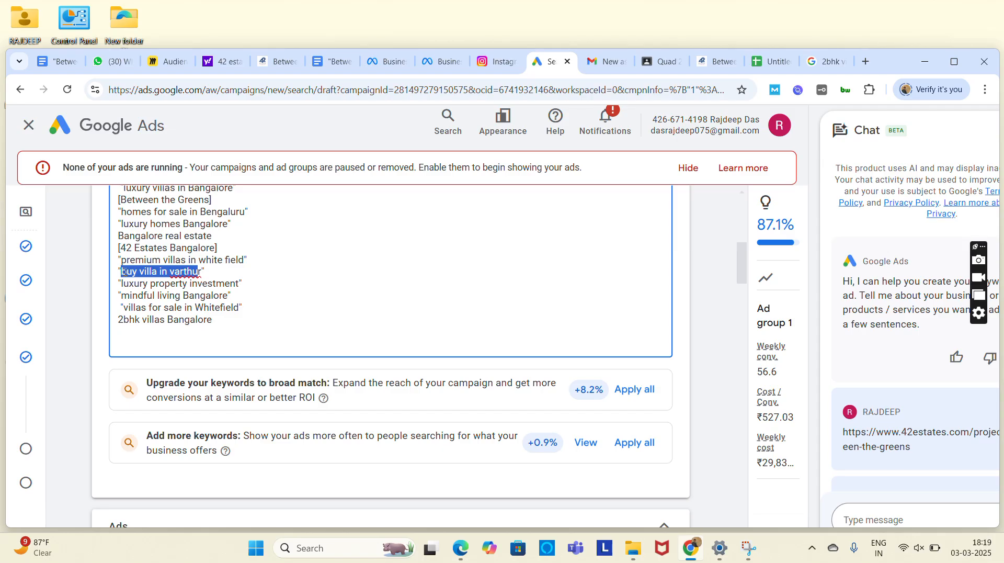
scroll(124, 271, "down", 15)
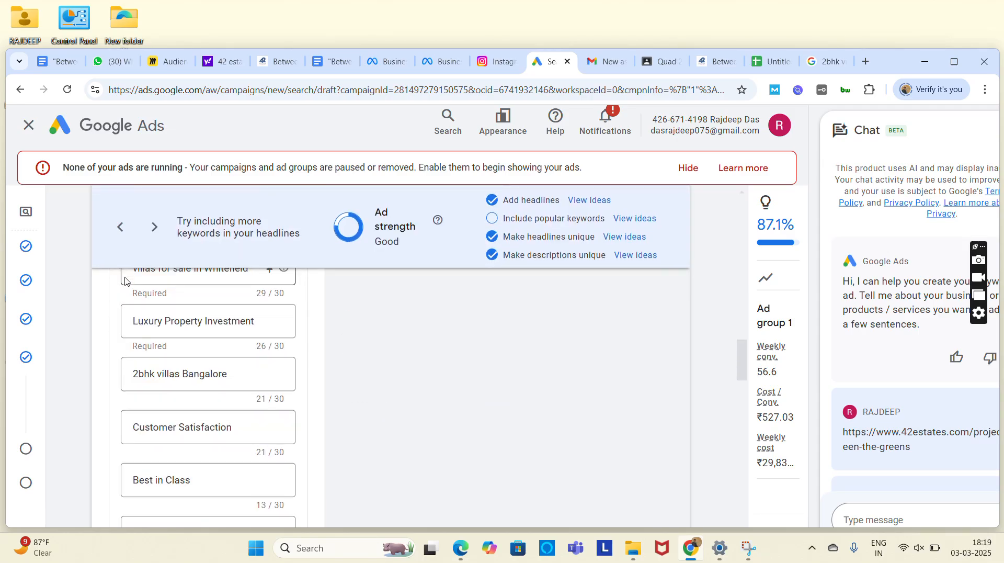
type("buy villa in varthu")
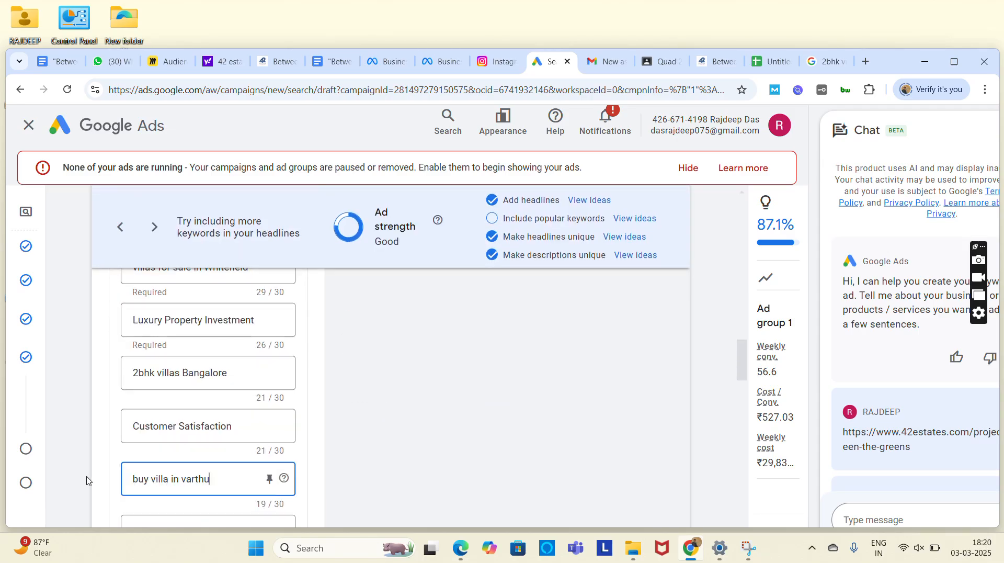
type("r")
Step: Capitalize the sixth headline as "Buy Villa In Varthur" and check in the headline suggestions whether its keyword counts as used
key("Left")
key("Left")
key("Left")
key("Left")
key("Left")
key("Left")
key("Left")
key("BackSpace")
type("v")
key("BackSpace")
type("V")
key("Left")
key("Left")
key("Left")
key("BackSpace")
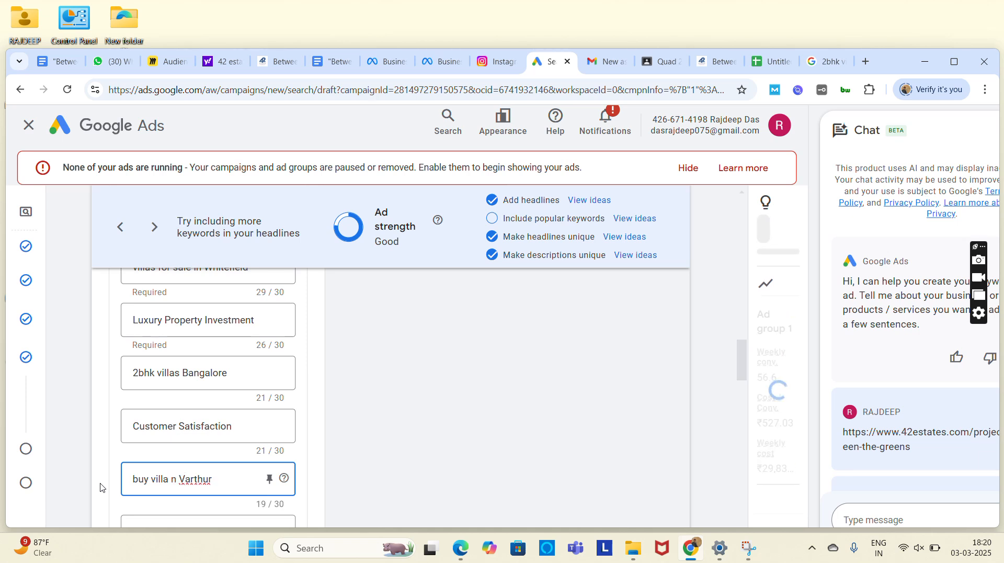
type("I")
key("Left")
key("Left")
key("Left")
key("Left")
key("Left")
key("Left")
key("Left")
key("BackSpace")
type("V")
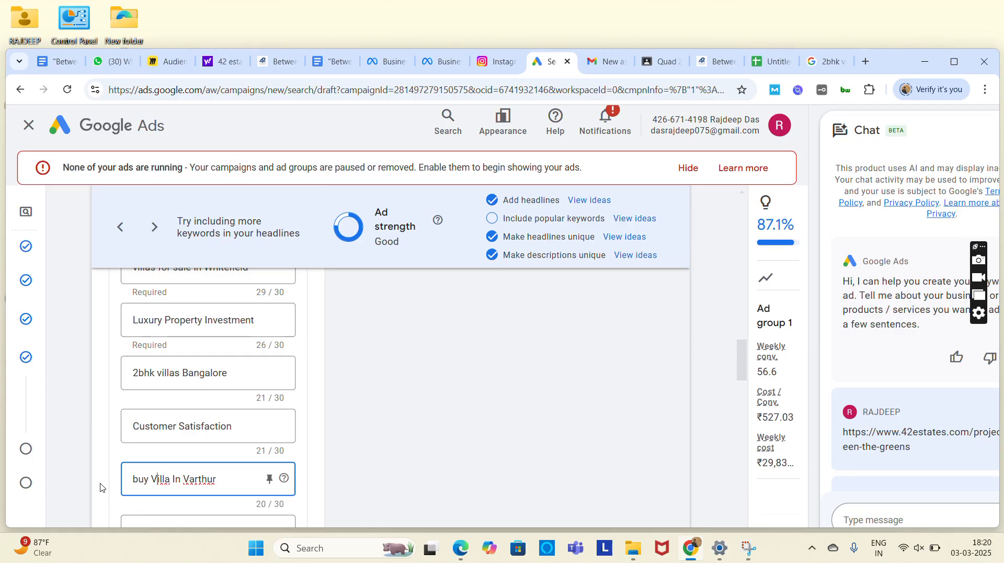
key("Left")
key("BackSpace")
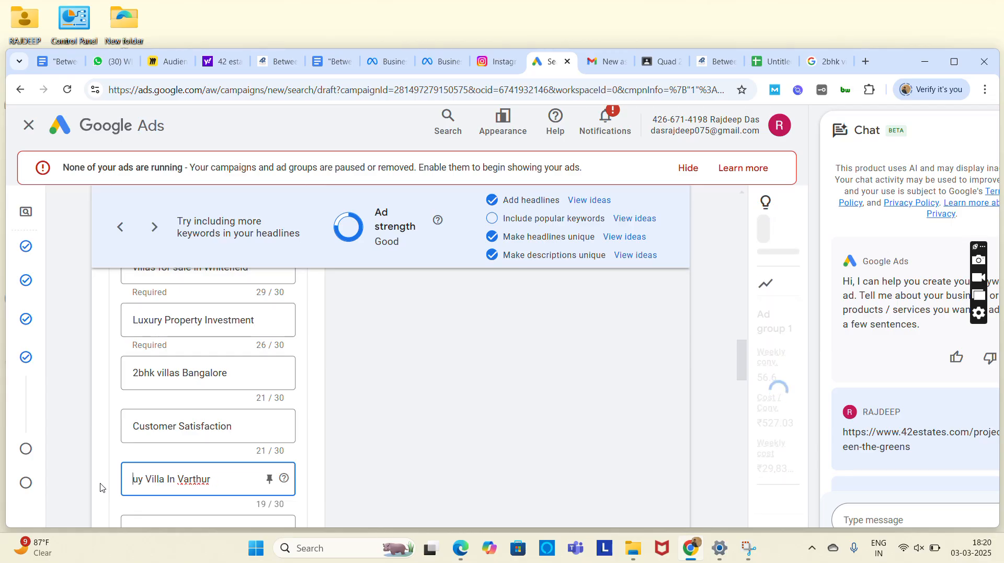
type("B")
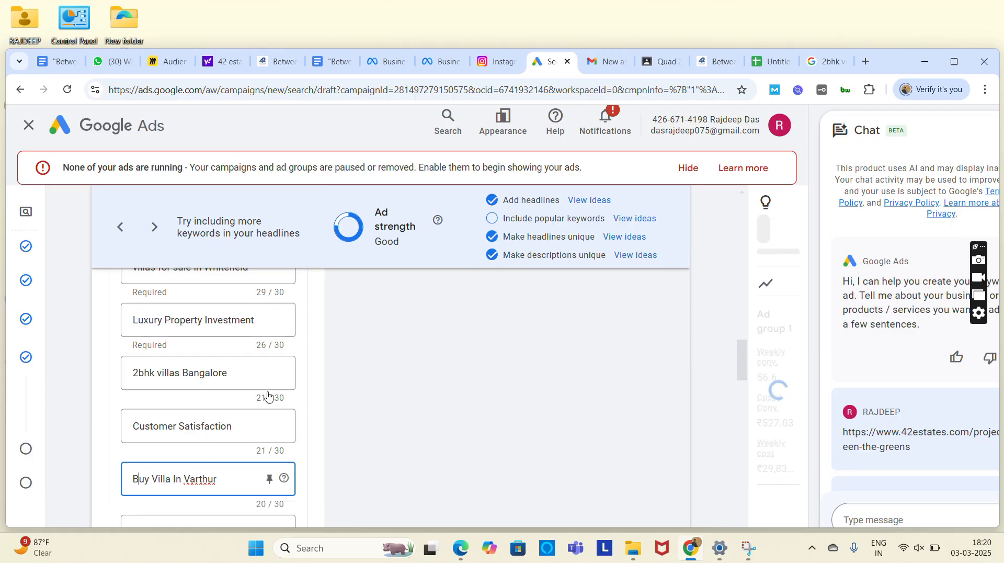
left_click(628, 227)
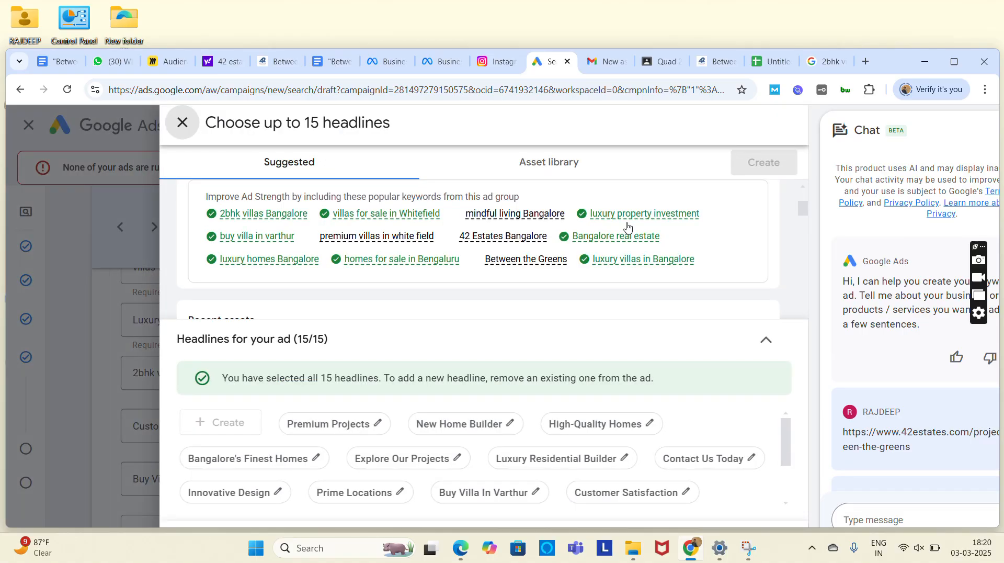
left_click(182, 124)
Step: Replace the fifth headline, Customer Satisfaction, with "premium villas in white field" copied from the keyword list without quotation marks
scroll(150, 265, "up", 15)
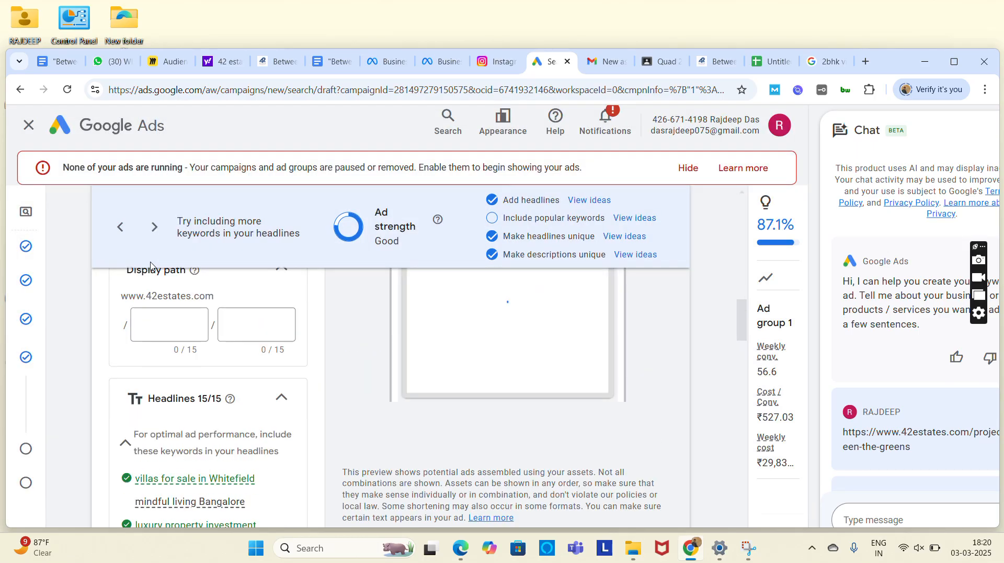
left_click(243, 392)
left_click_drag(243, 391, 122, 391)
key("ctrl+c")
scroll(122, 392, "down", 1)
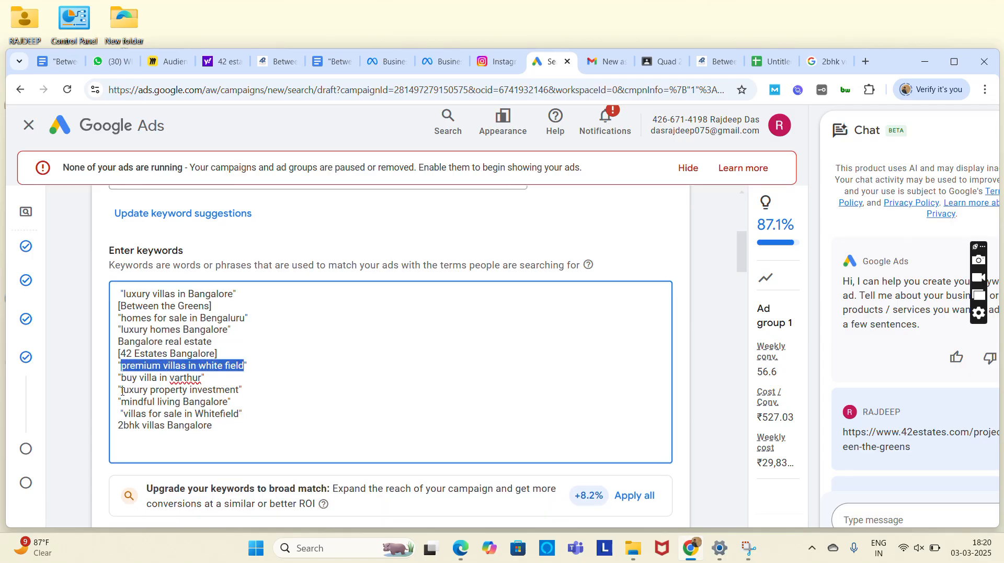
scroll(122, 391, "down", 10)
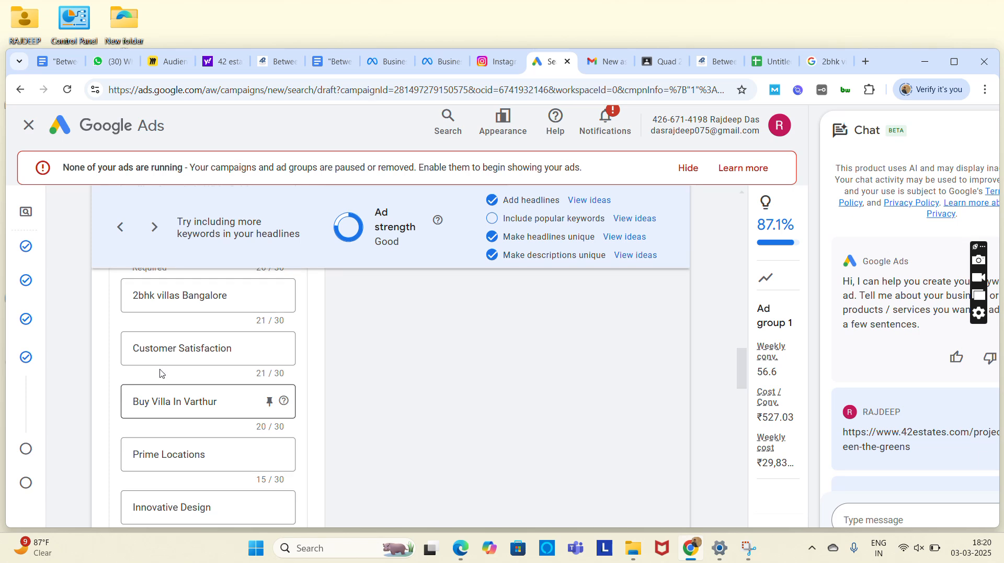
left_click_drag(235, 348, 84, 359)
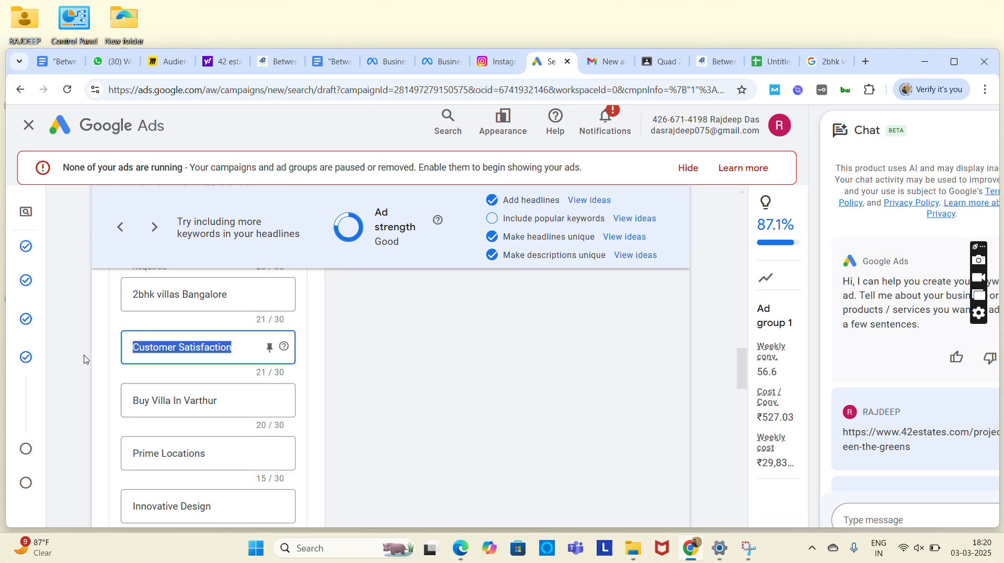
key("ctrl+v")
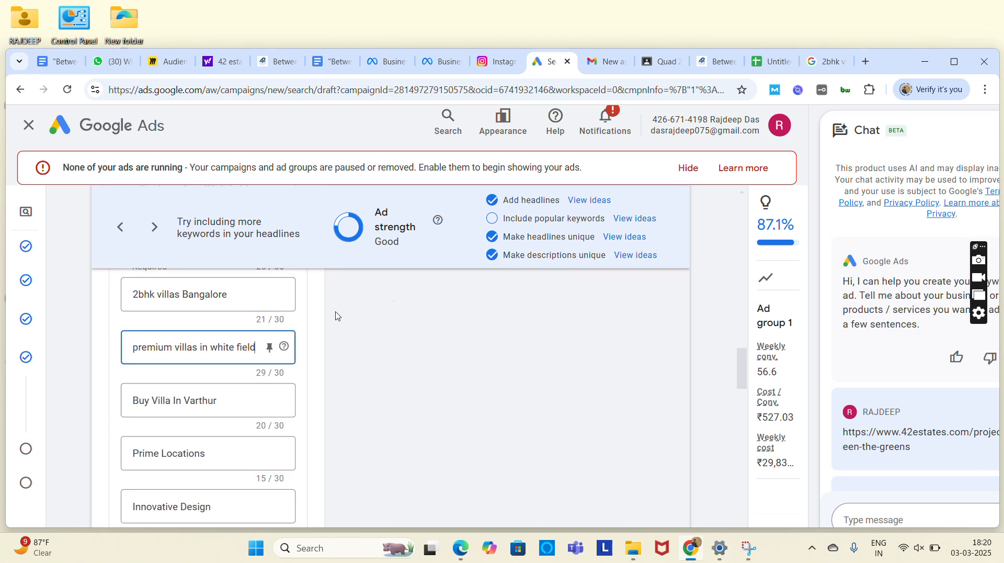
Step: Capitalize the fifth headline as "Premium Villas In White Field" and check in the headline suggestions whether its keyword counts as used
left_click(240, 348)
key("BackSpace")
type("F")
key("Left")
key("Left")
key("Left")
key("Left")
key("Left")
key("Left")
key("Left")
key("Left")
key("Left")
key("Left")
key("Left")
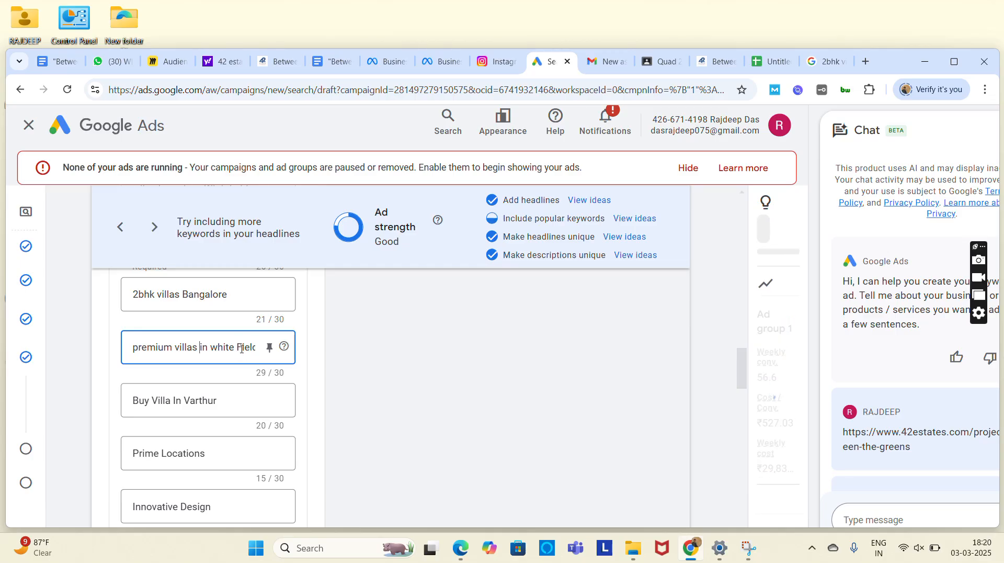
key("Right")
key("Delete")
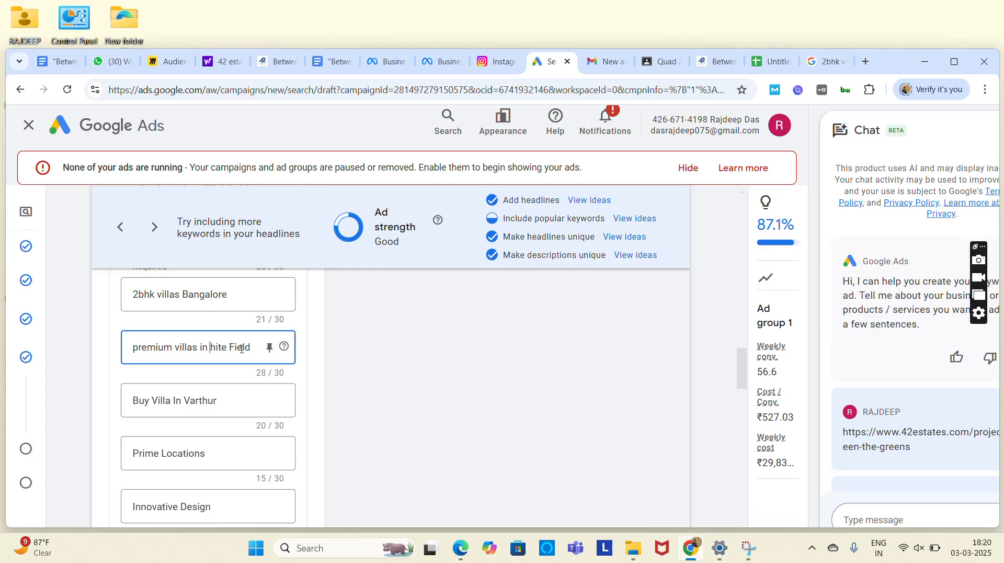
type("W")
key("Left")
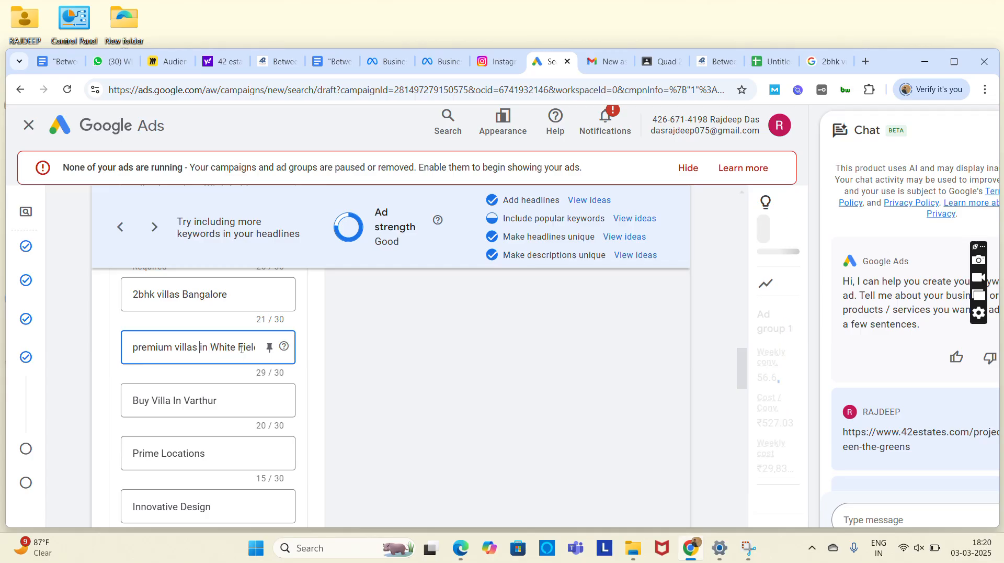
key("Left")
key("Left")
key("Left")
key("Delete")
type("I")
key("Left")
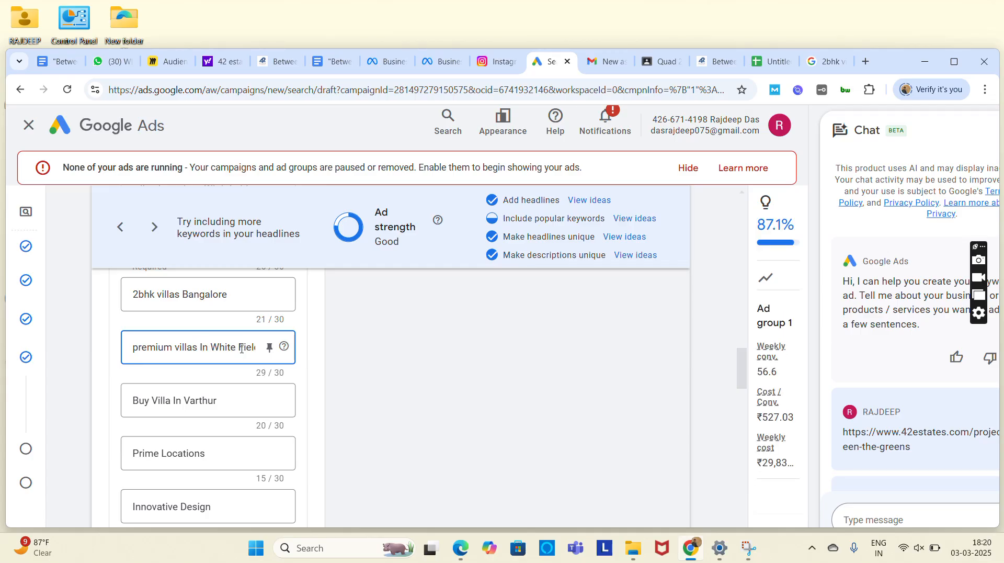
key("Left")
key("Left")
key("Left")
key("Left")
key("Left")
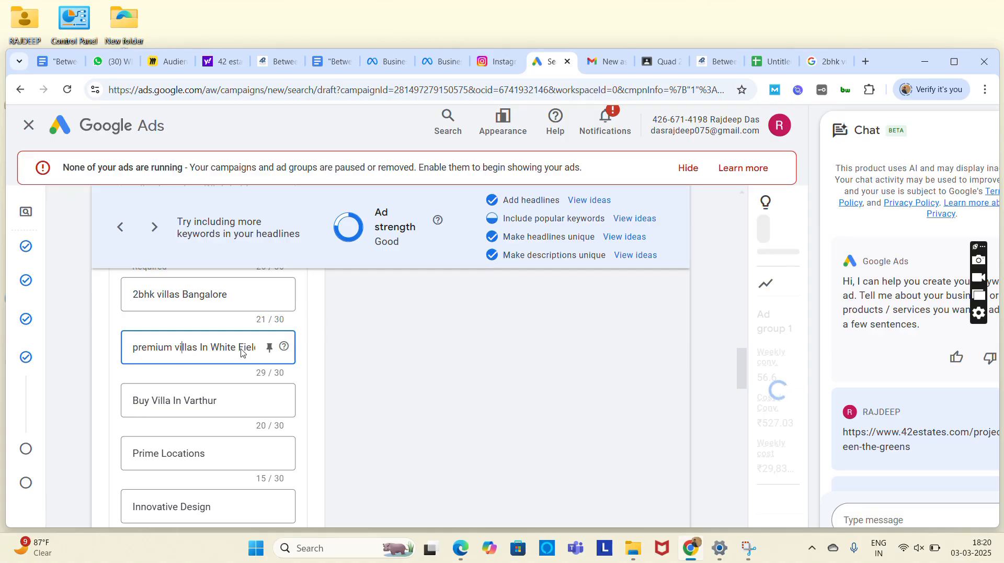
key("Delete")
type("V")
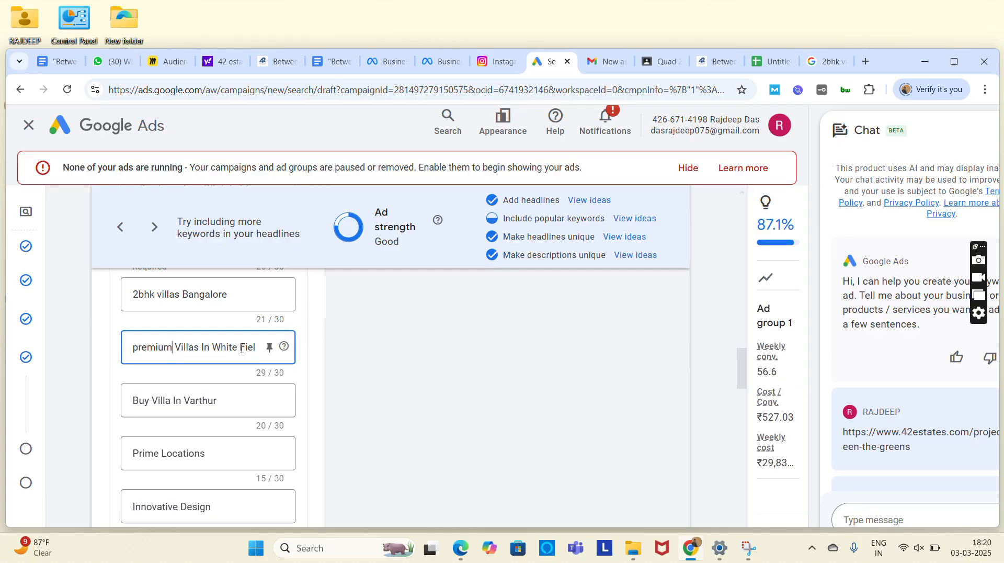
key("Delete")
type("P")
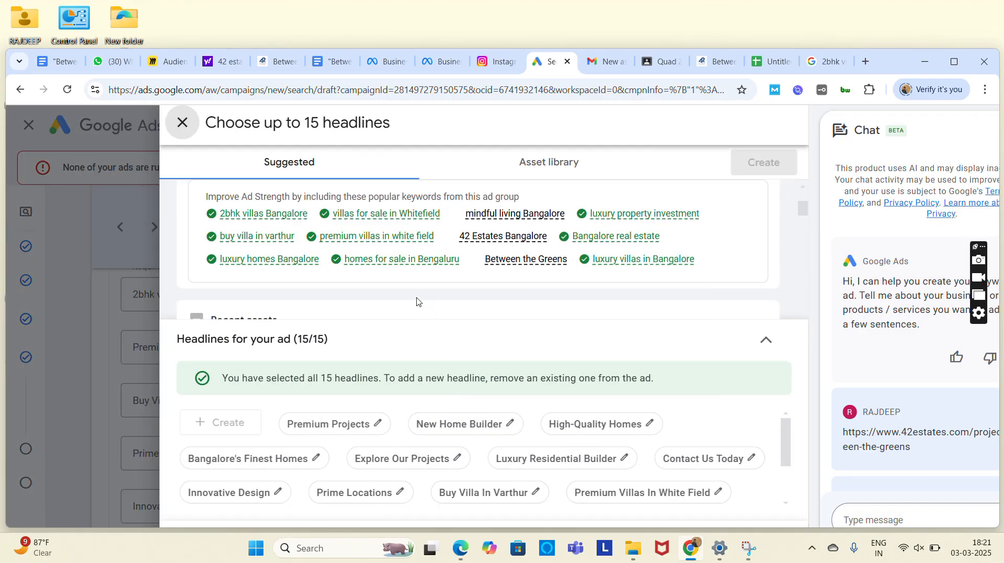
left_click(182, 124)
Step: Replace the seventh headline, Prime Locations, with "42 Estate Bangalore" and check in the headline suggestions whether its keyword counts as used
left_click(169, 453)
key("ctrl+a")
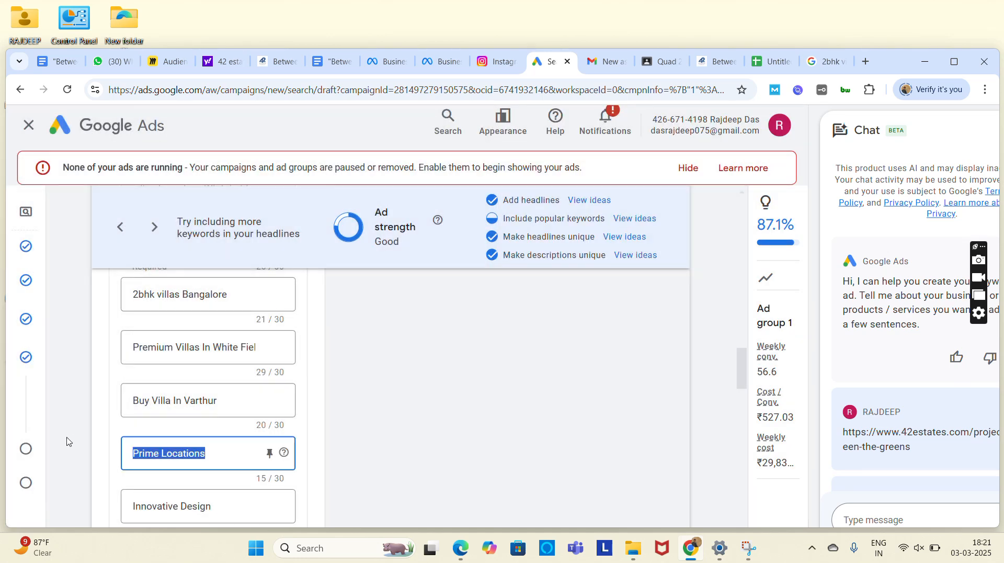
type("$@==42=")
key("ctrl+a")
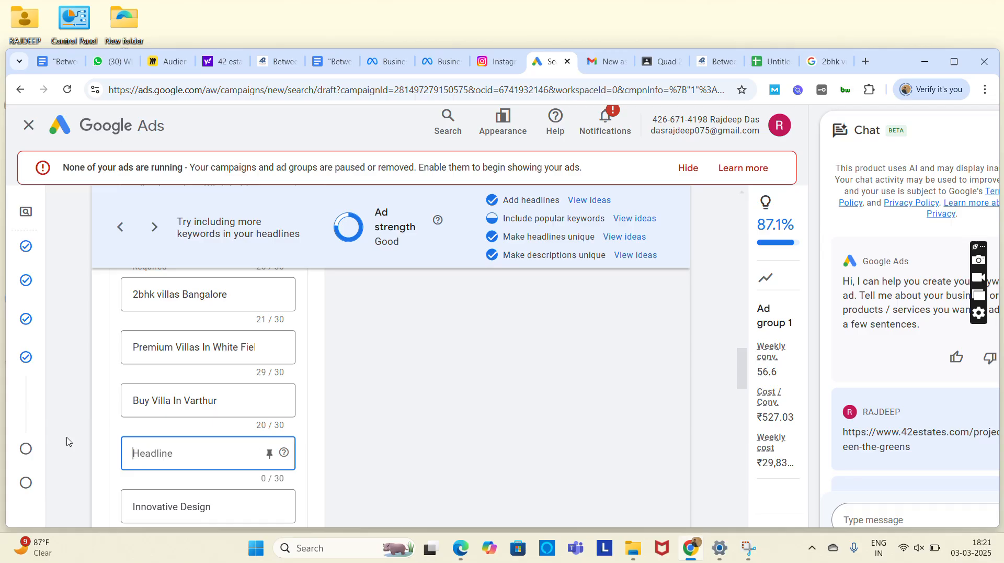
type("42 Es")
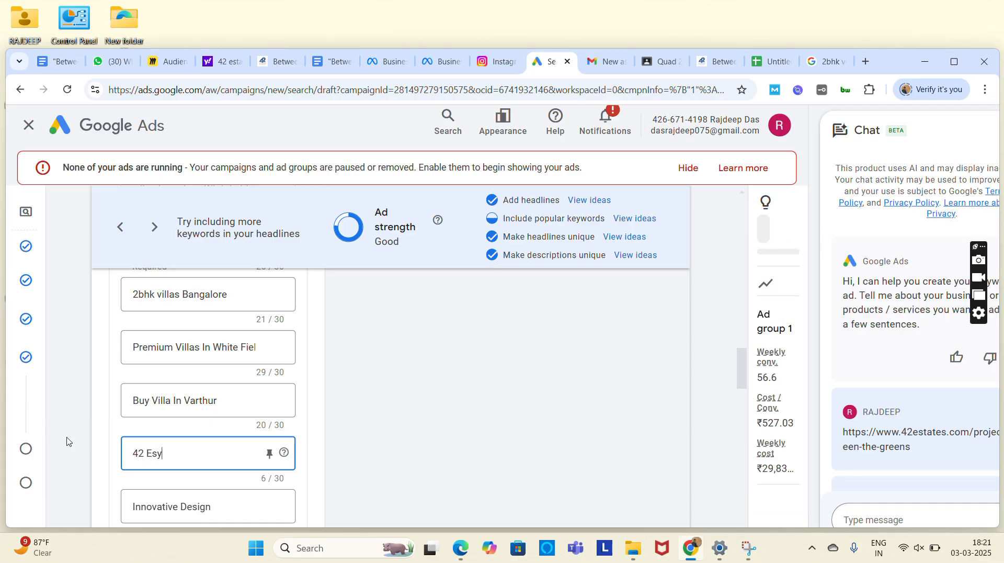
type("ta")
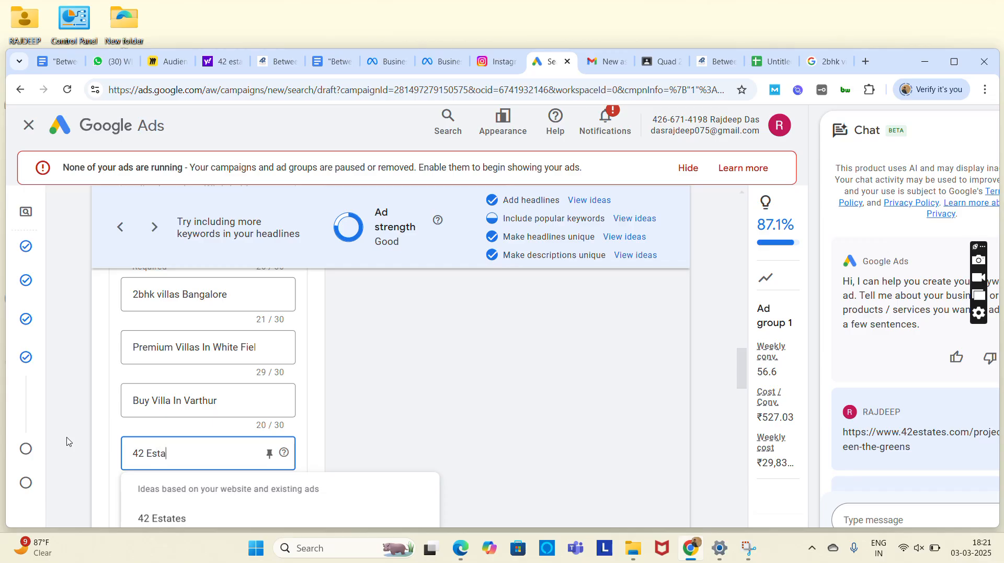
type("te ")
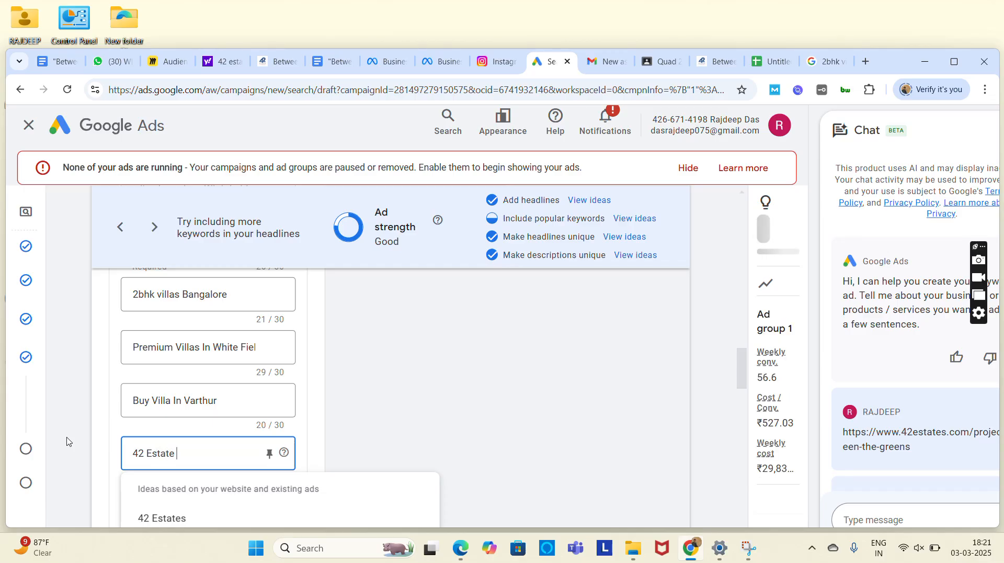
type("Bangalore")
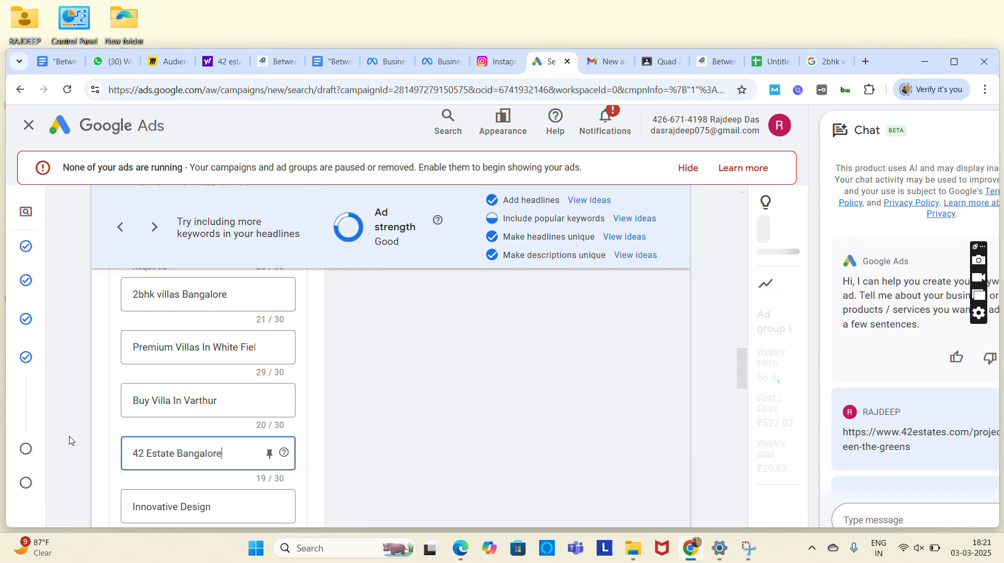
left_click(403, 406)
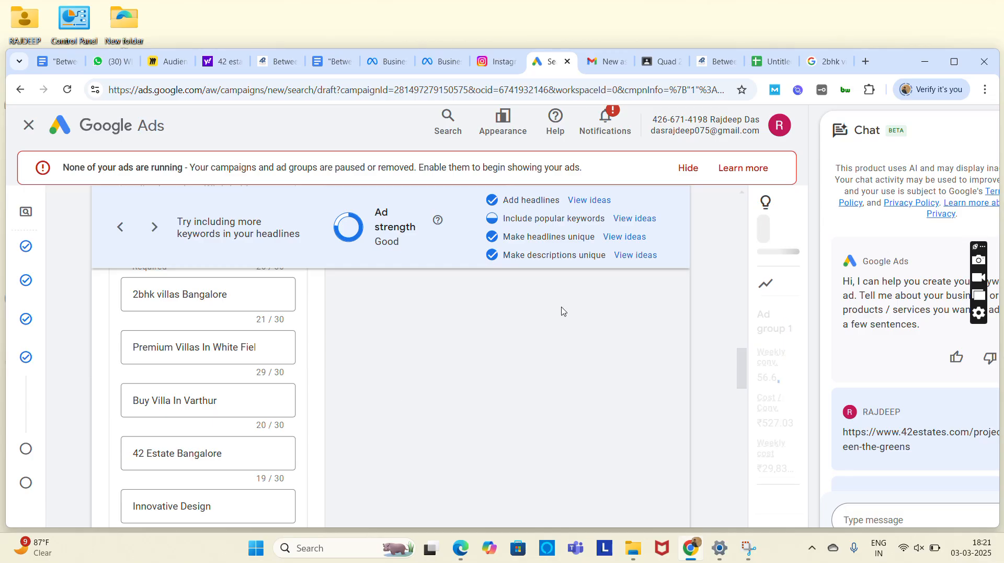
left_click(621, 223)
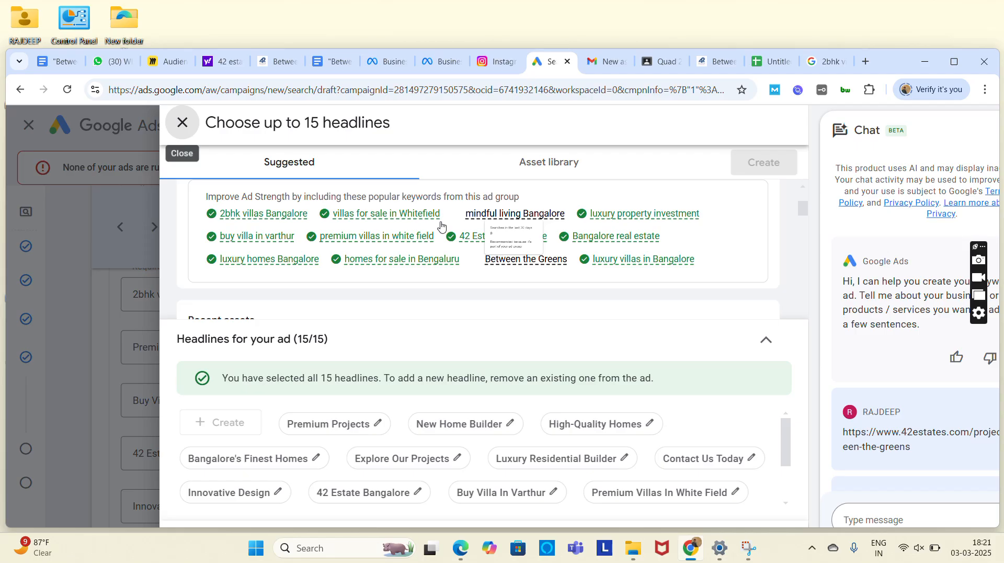
left_click(181, 124)
Step: Replace the eighth headline, Innovative Design, with "Mindful living Bangalore" and check in the headline suggestions whether its keyword counts as used
scroll(193, 515, "down", 1)
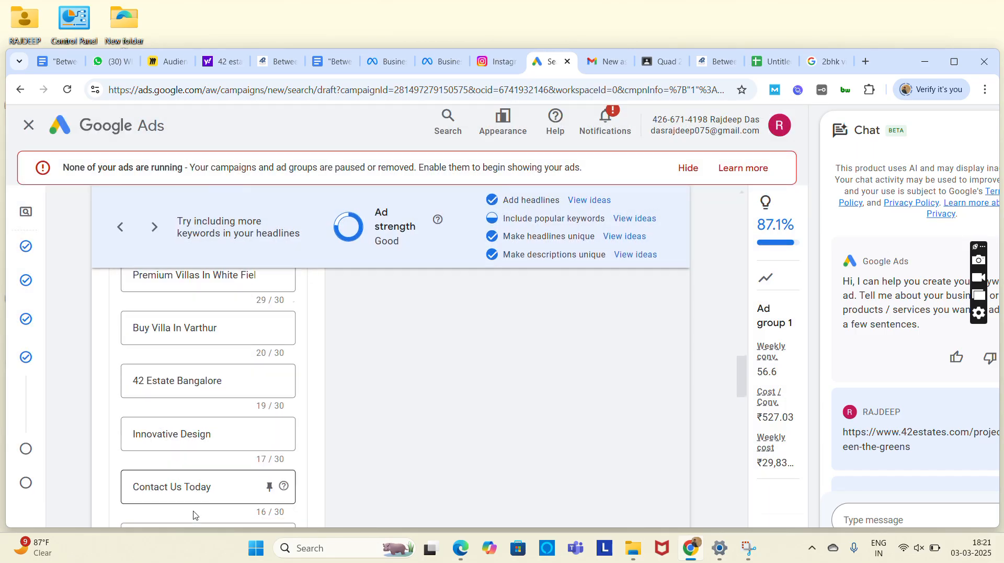
left_click_drag(215, 435, 87, 444)
type("Mindful living")
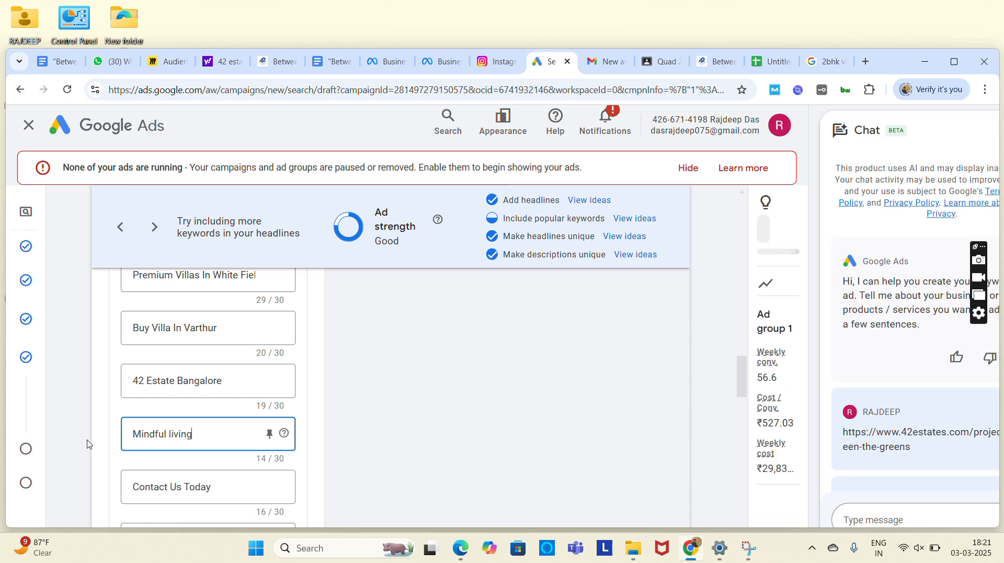
type(" Banga")
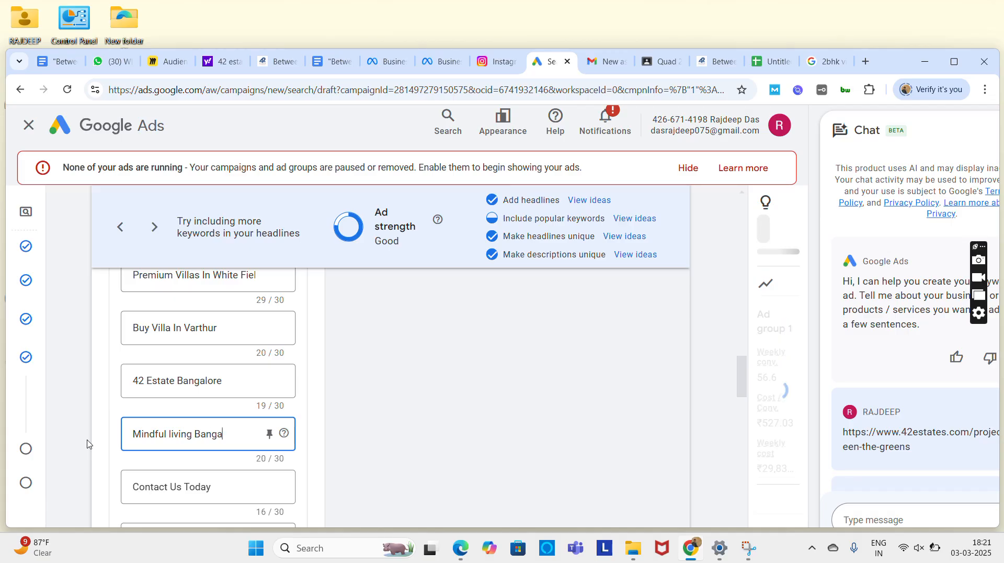
type("lore")
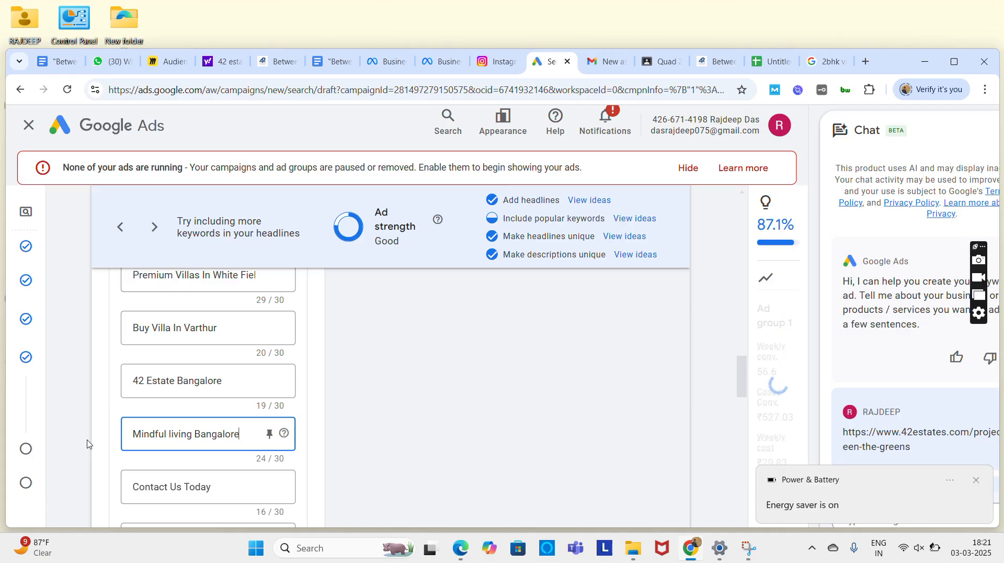
left_click(633, 218)
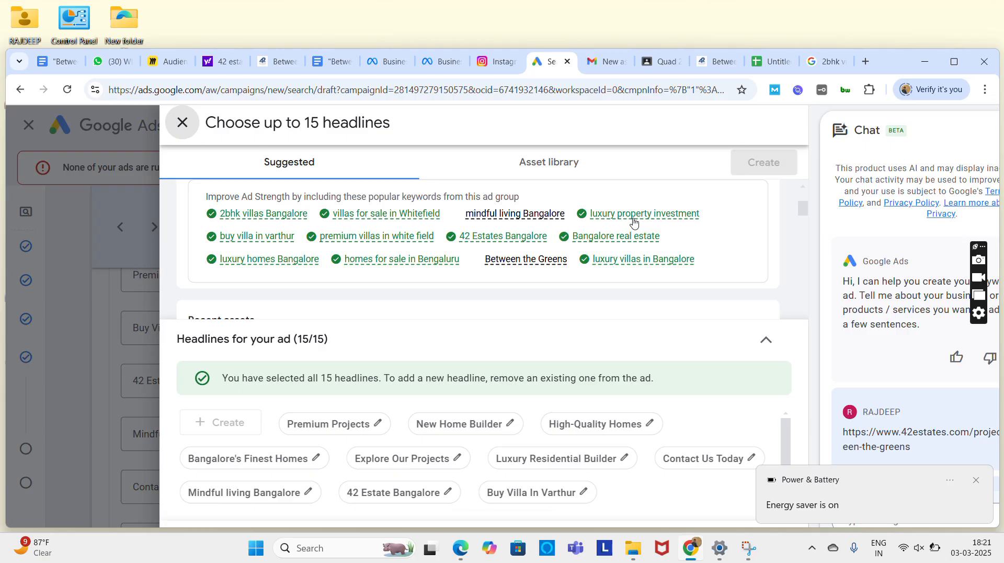
mouse_move(633, 222)
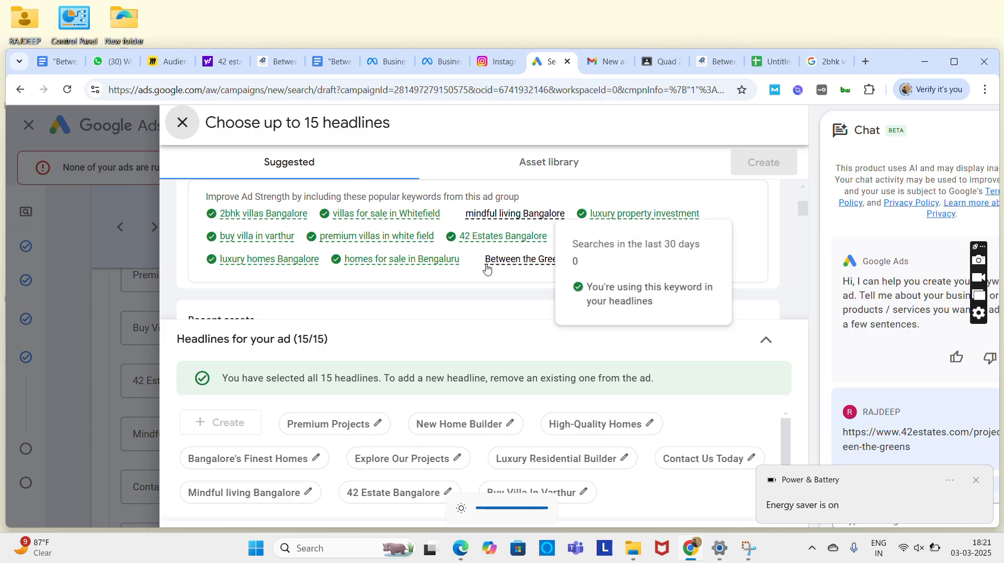
left_click(182, 123)
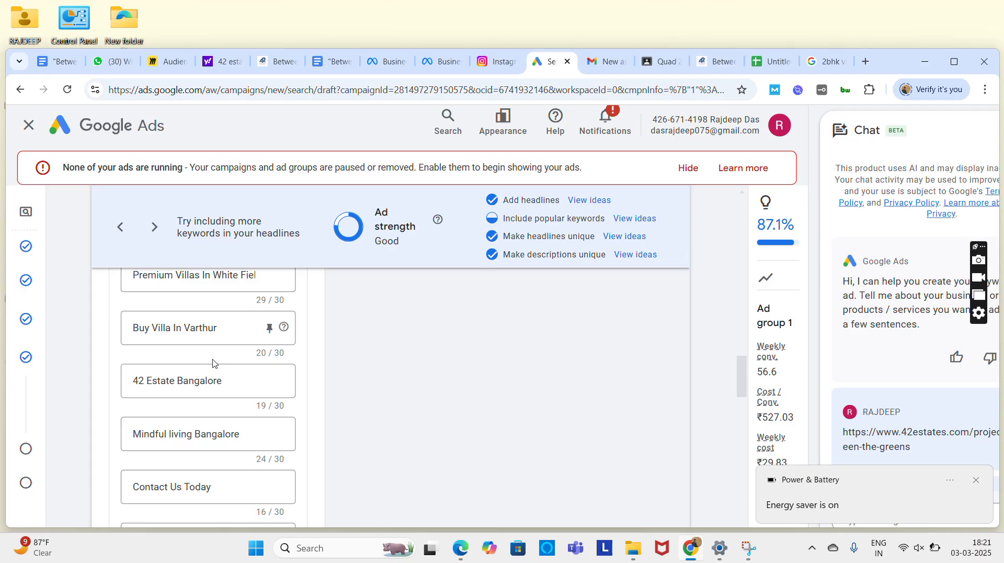
Step: Copy the "Mindful living Bangalore" headline over the mindful living keyword inside its quotation marks in the keyword list, and recheck the headline suggestions
left_click_drag(242, 434, 104, 439)
key("ctrl+c")
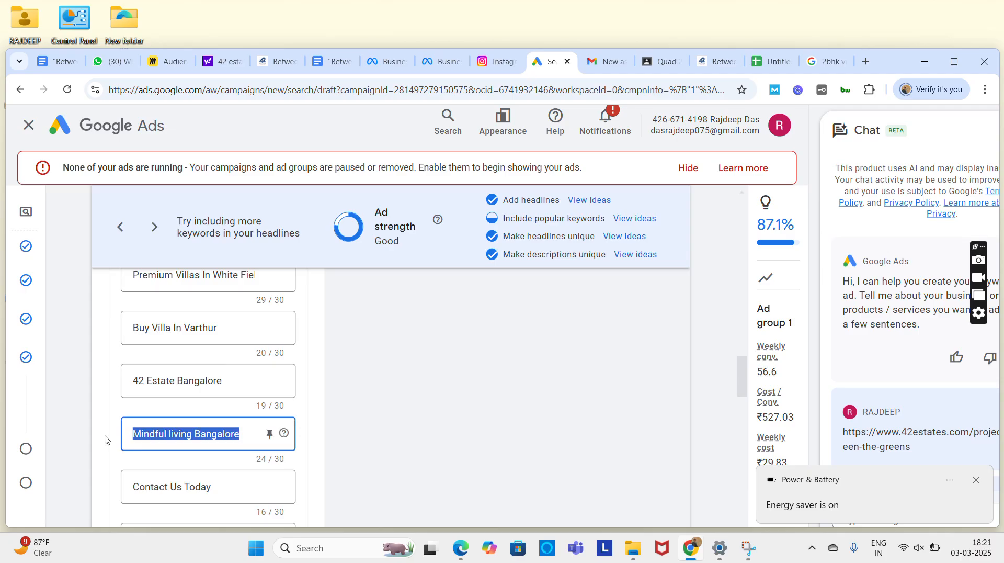
scroll(148, 359, "up", 12)
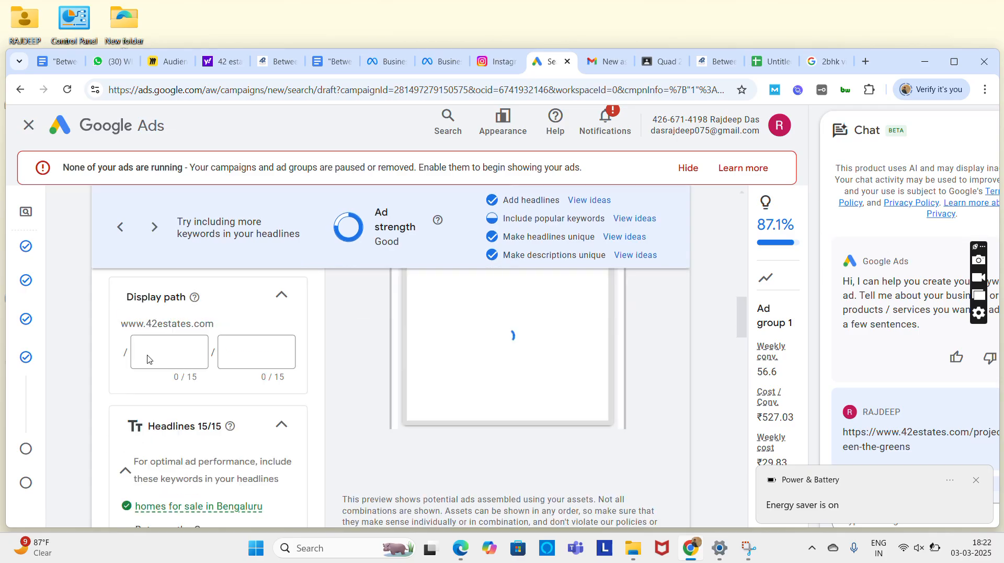
scroll(148, 359, "up", 5)
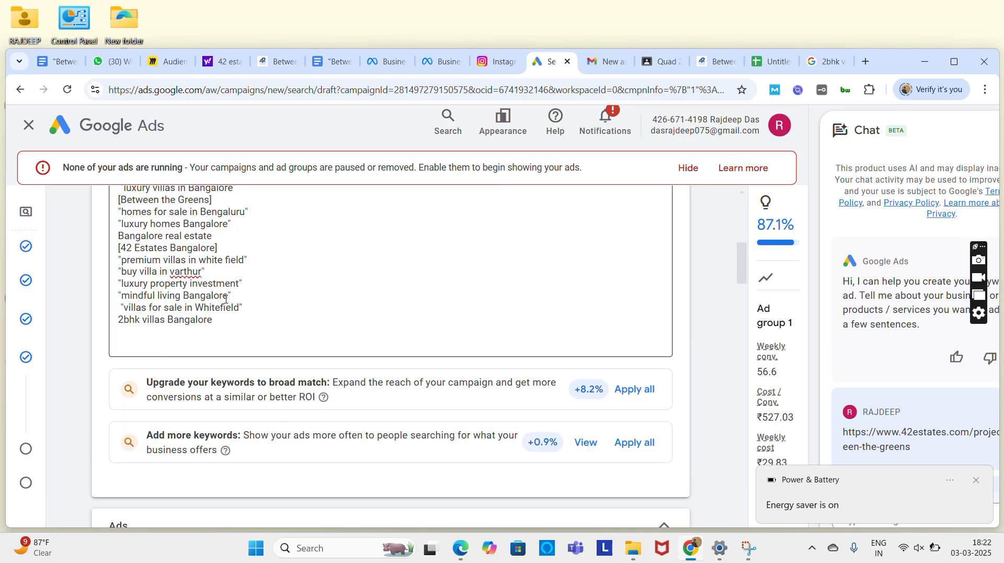
left_click_drag(228, 297, 124, 299)
key("ctrl+v")
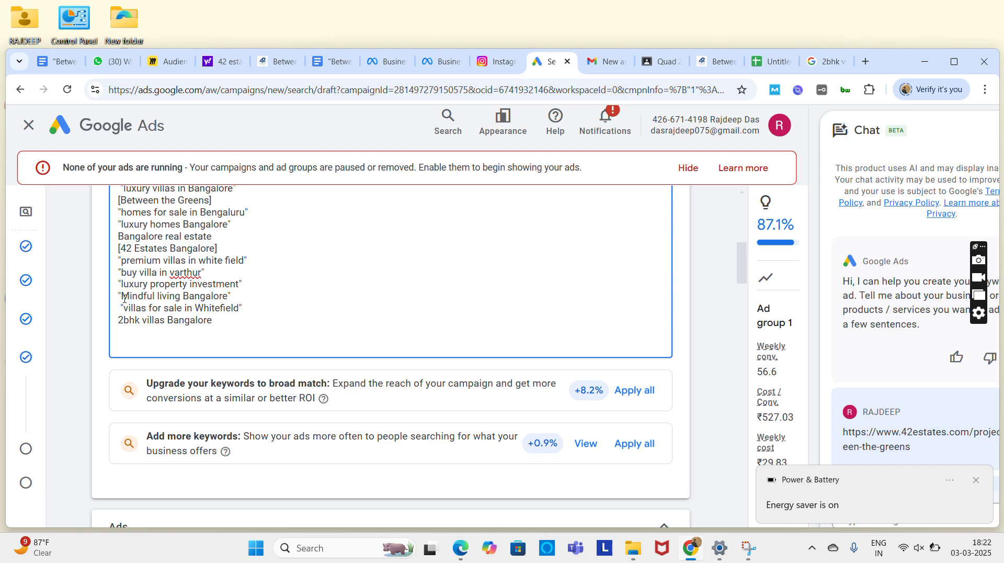
scroll(531, 220, "down", 7)
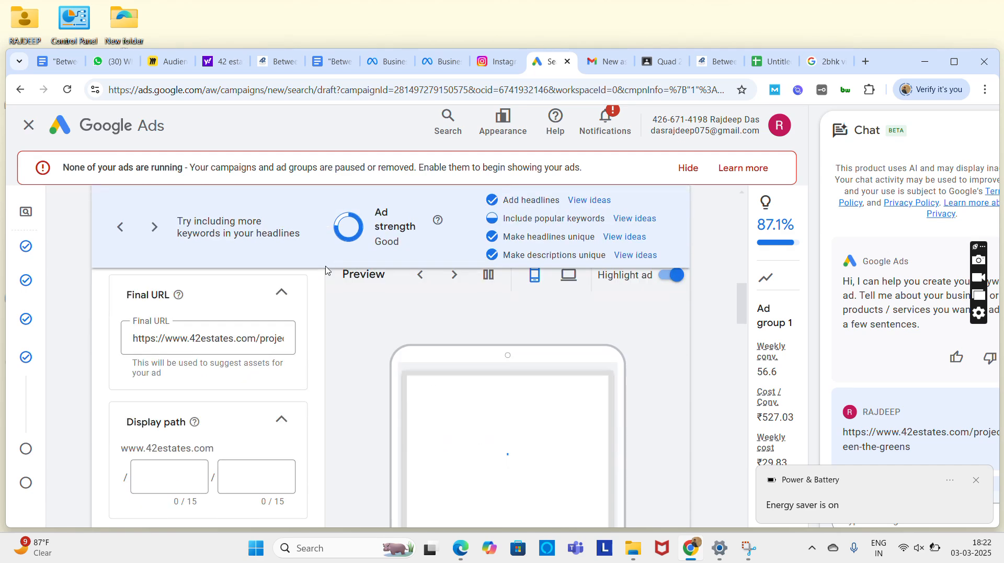
left_click(624, 223)
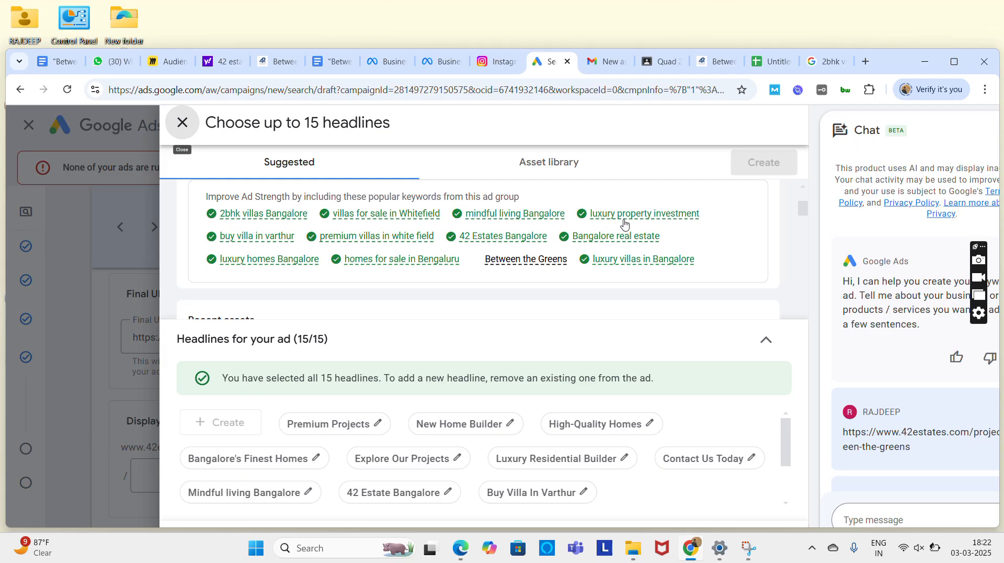
left_click(179, 125)
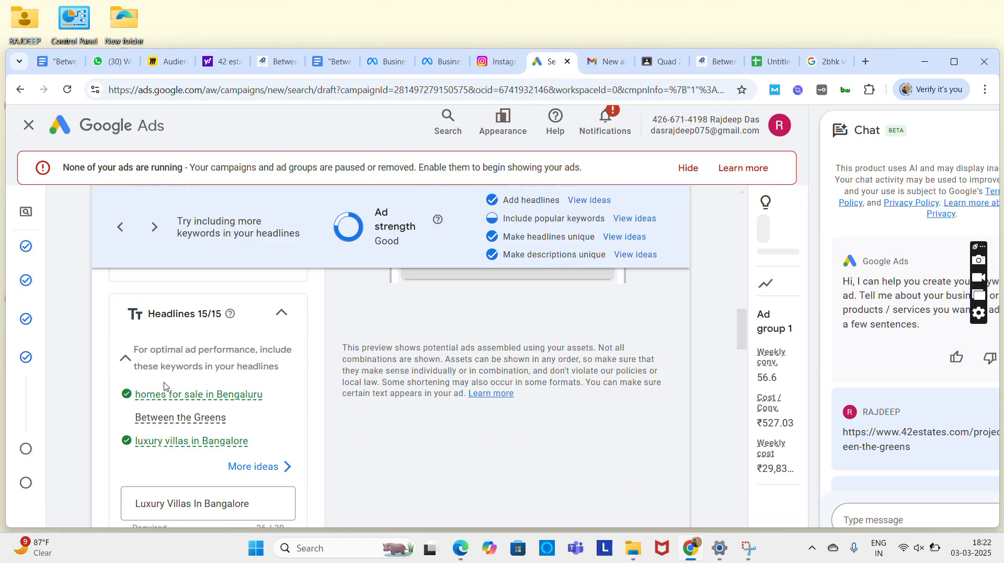
Step: Replace the eleventh headline, Explore Our Projects, with "Between The Greens" and check the keyword usage in the headline suggestions
scroll(163, 386, "down", 6)
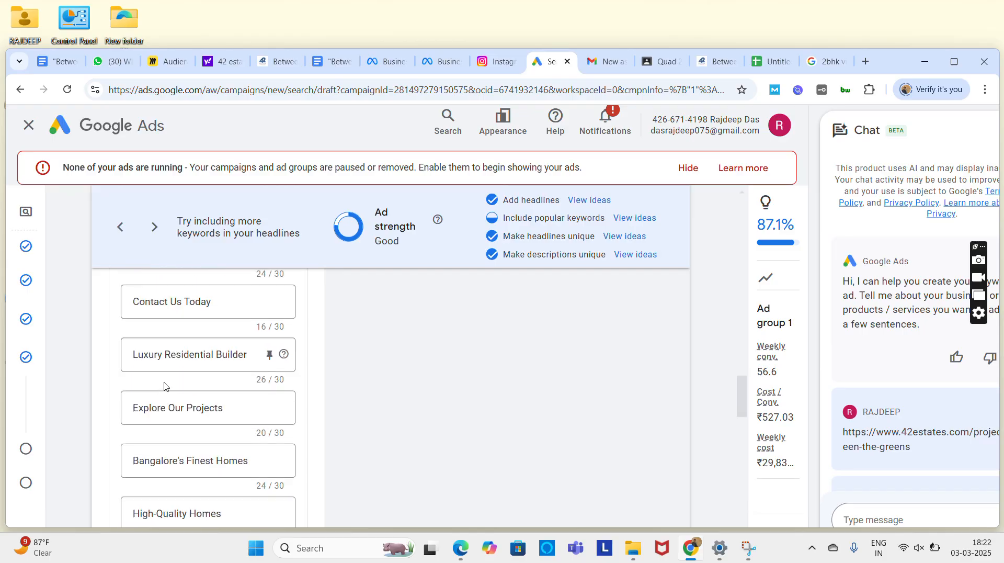
left_click(225, 408)
key("ctrl+a")
type("B")
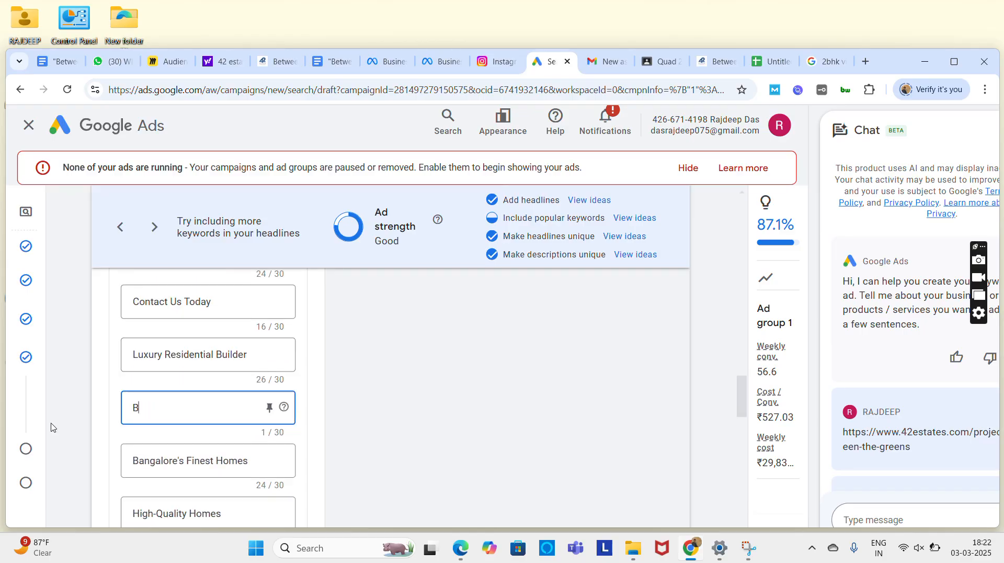
type("etween The Greens")
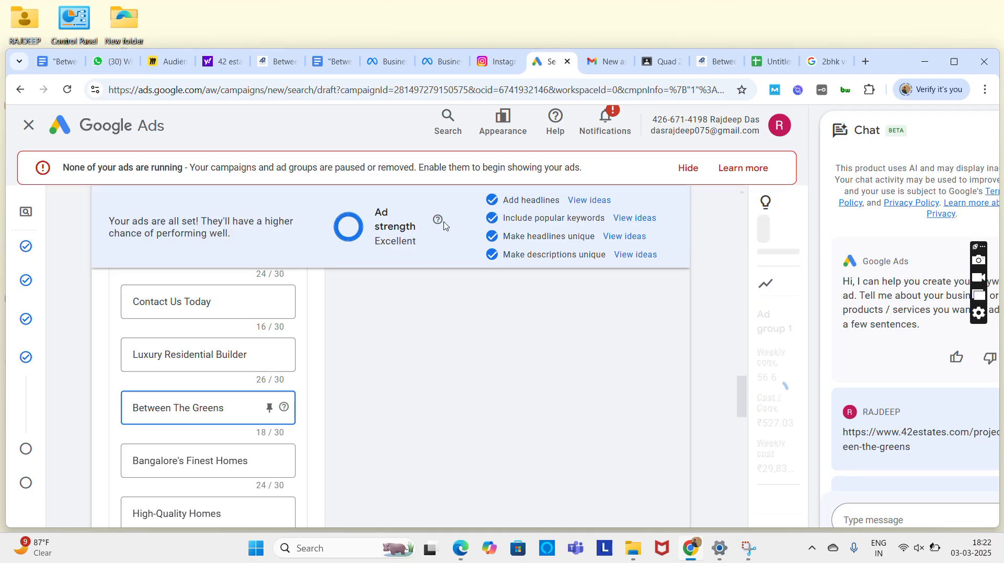
left_click(647, 219)
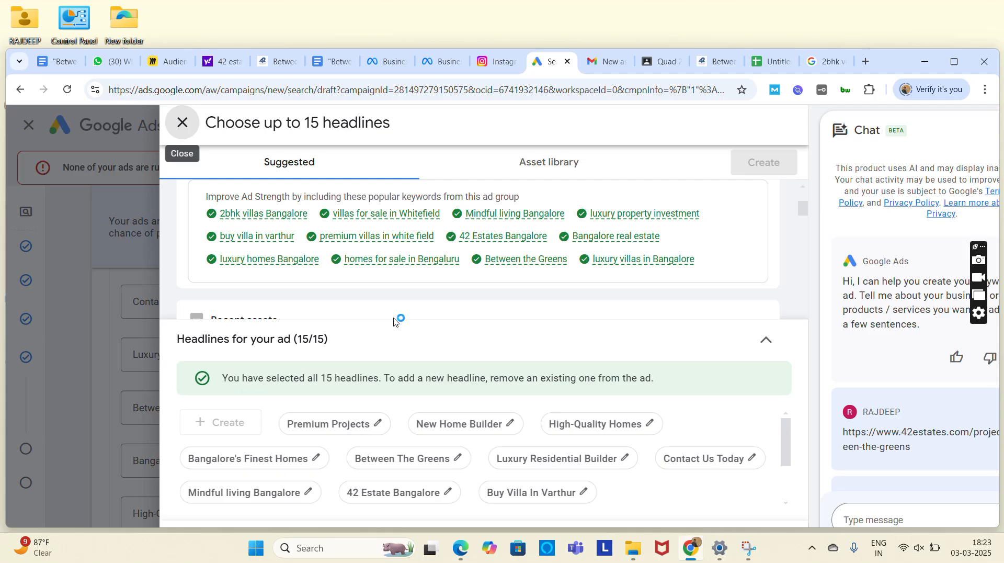
left_click(180, 127)
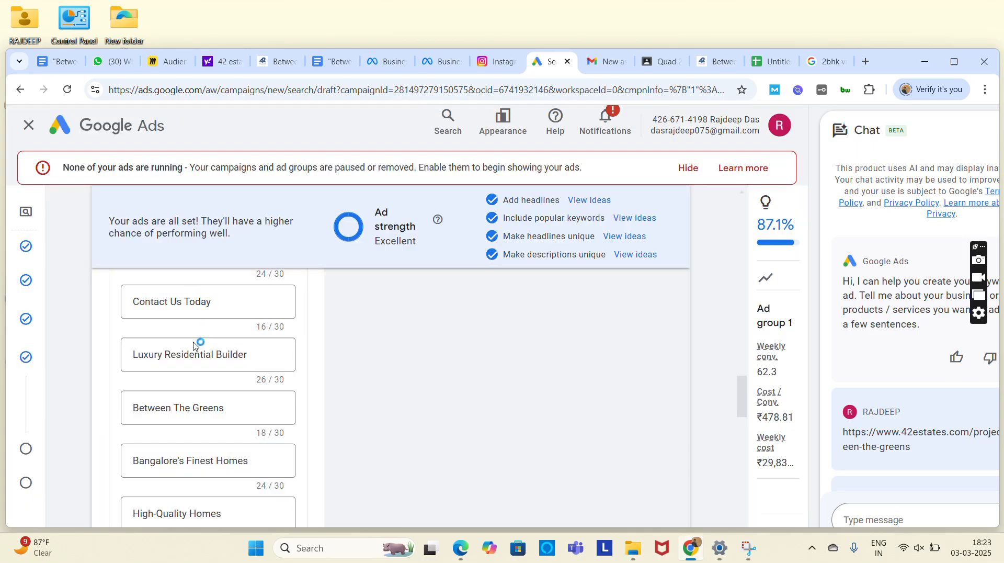
scroll(194, 353, "down", 2)
scroll(194, 357, "down", 3)
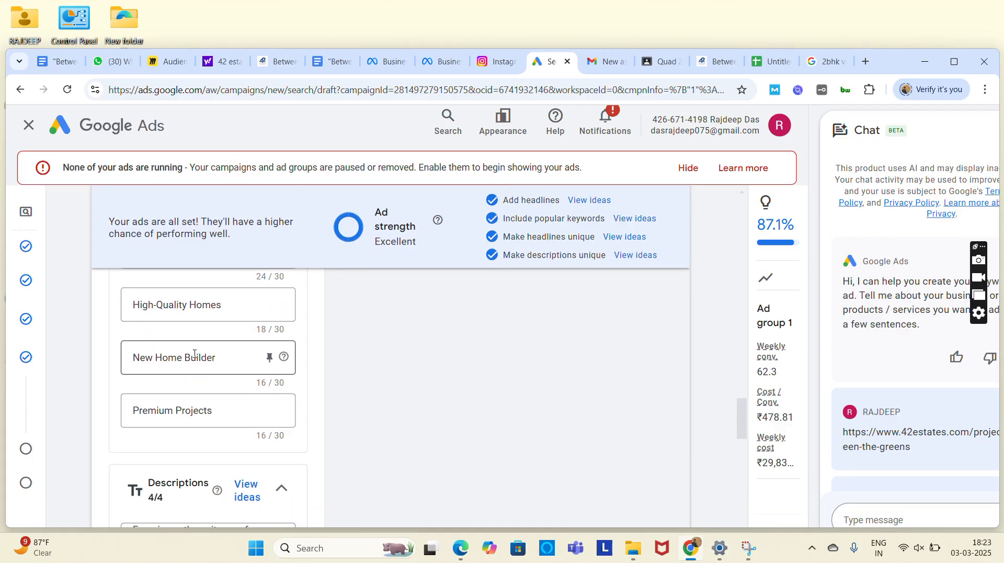
Step: Review the ad's remaining headlines, descriptions, business name section and sitelinks, and compare them with the mobile ad preview
scroll(194, 357, "down", 1)
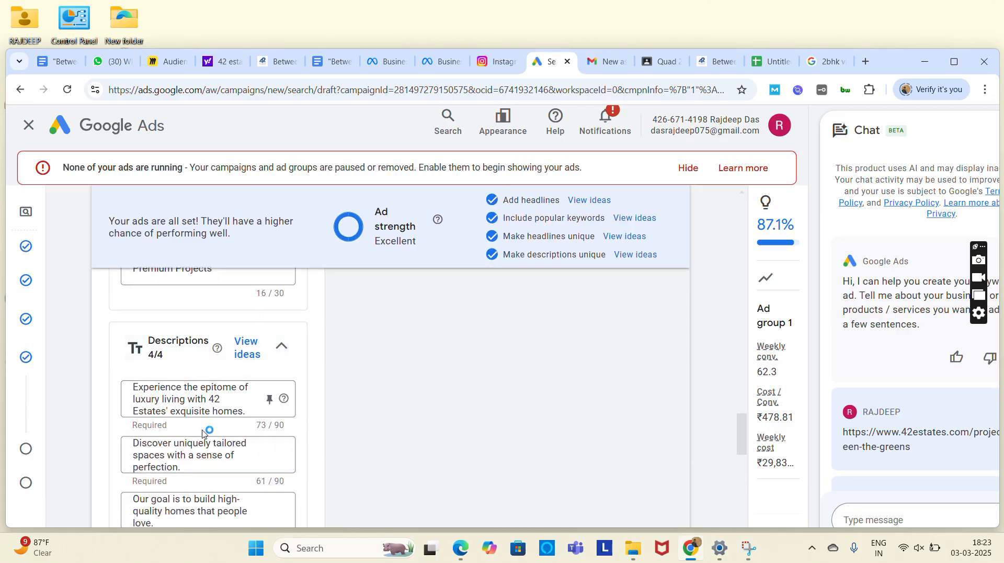
scroll(203, 430, "down", 3)
scroll(203, 430, "down", 5)
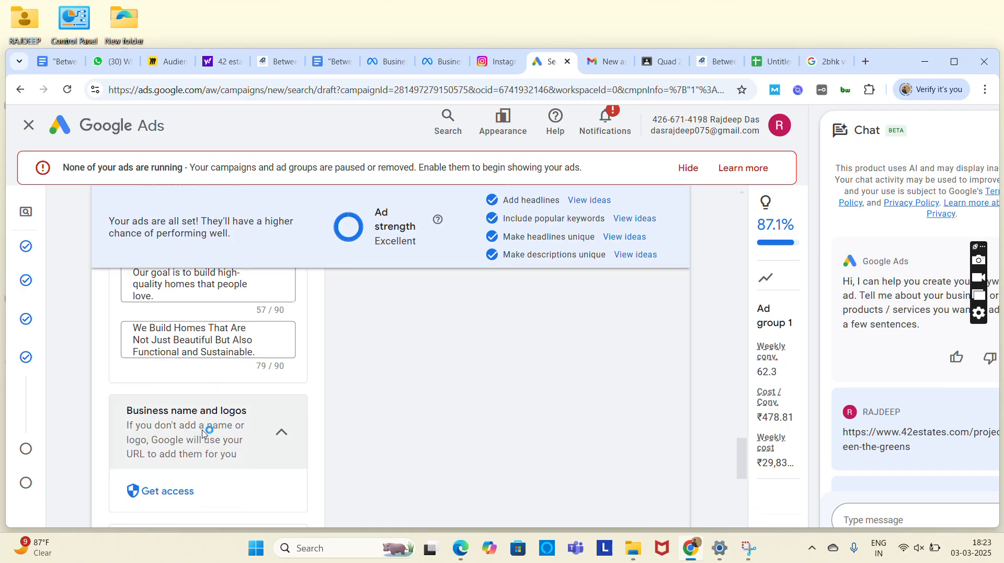
scroll(202, 432, "down", 1)
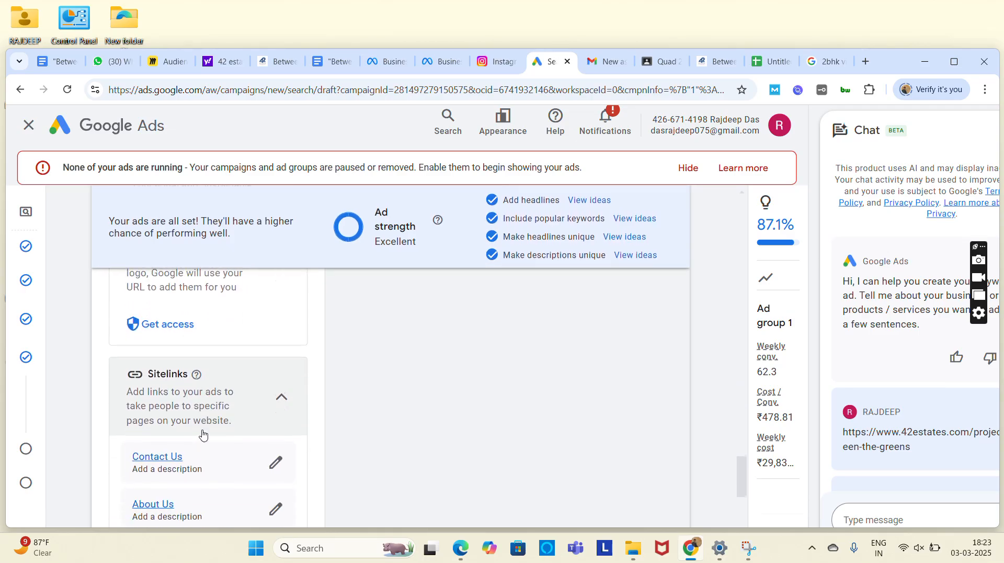
scroll(203, 433, "down", 5)
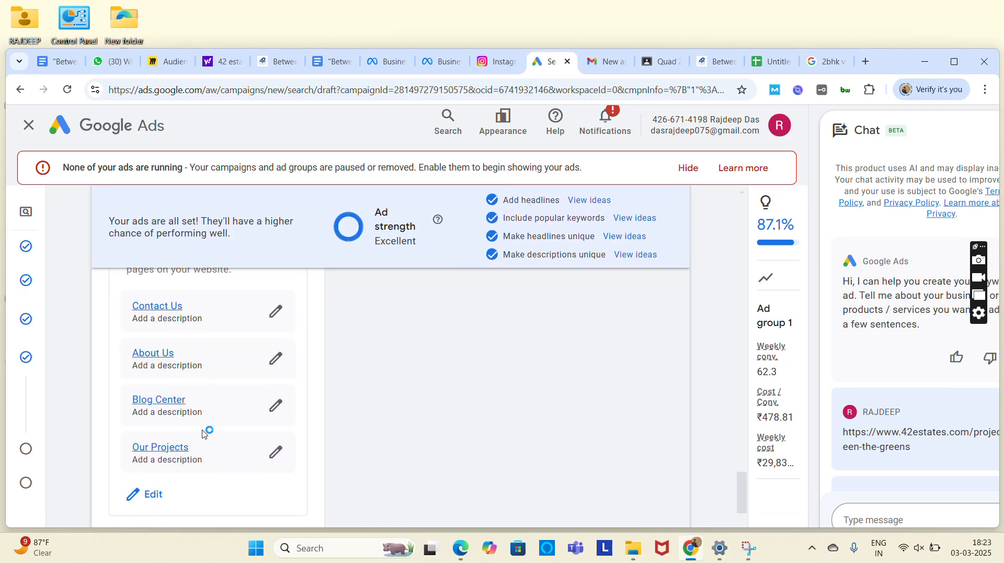
scroll(203, 433, "up", 3)
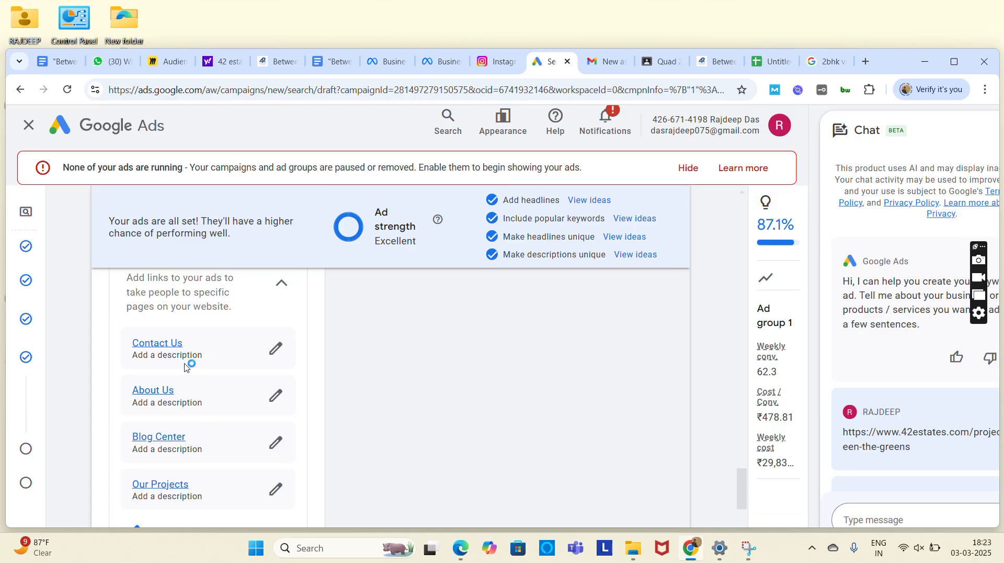
scroll(184, 367, "up", 1)
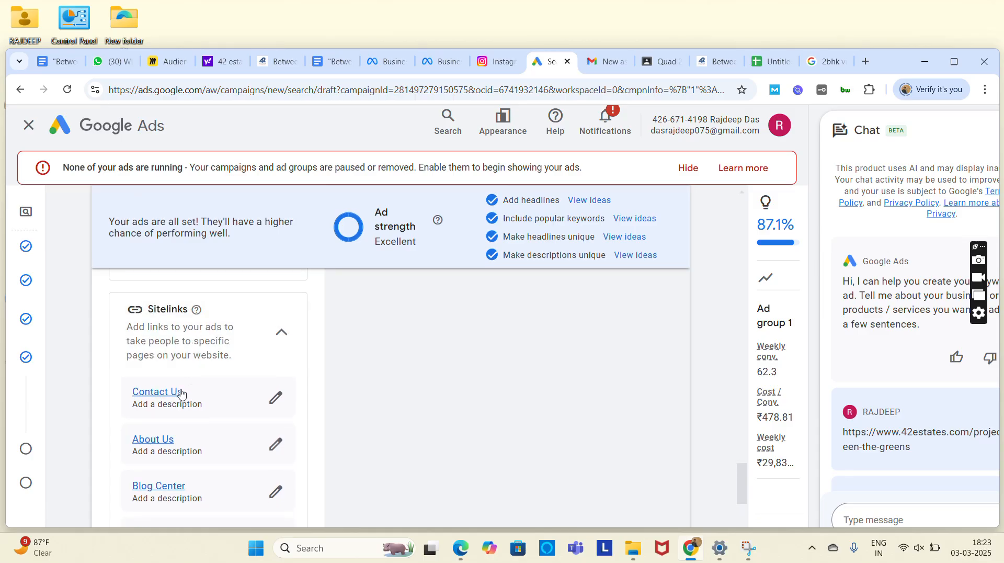
scroll(178, 401, "up", 8)
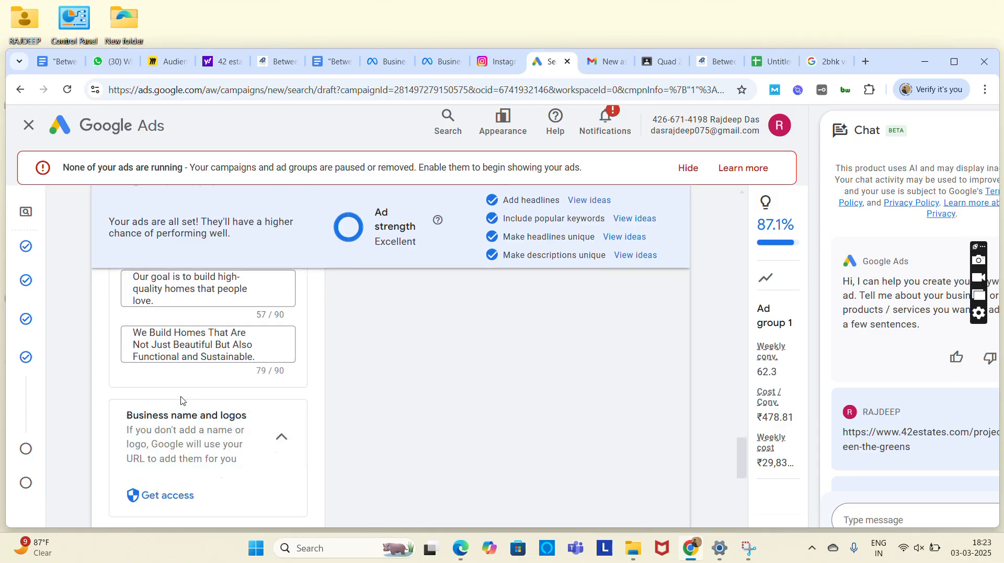
scroll(411, 361, "up", 15)
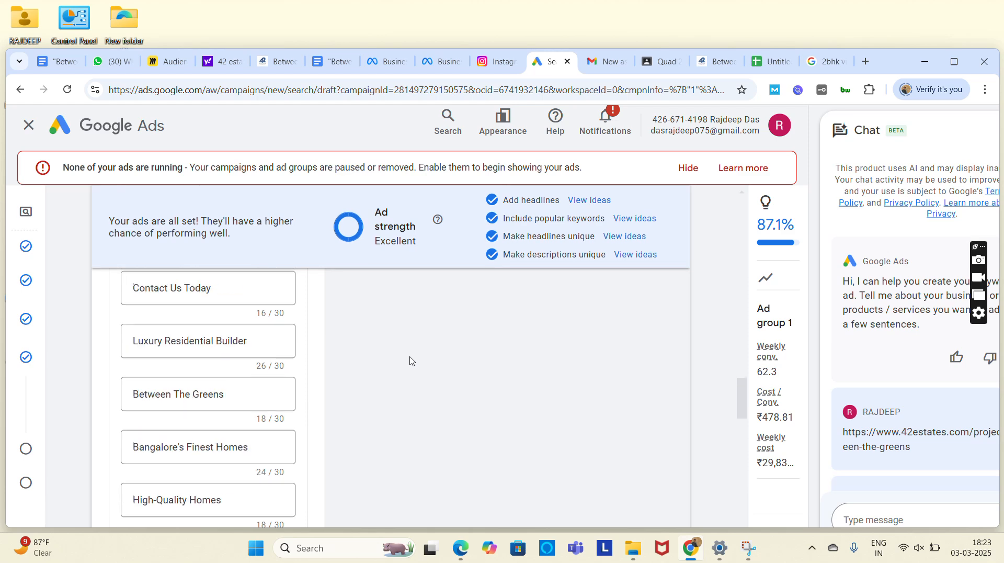
scroll(411, 361, "up", 8)
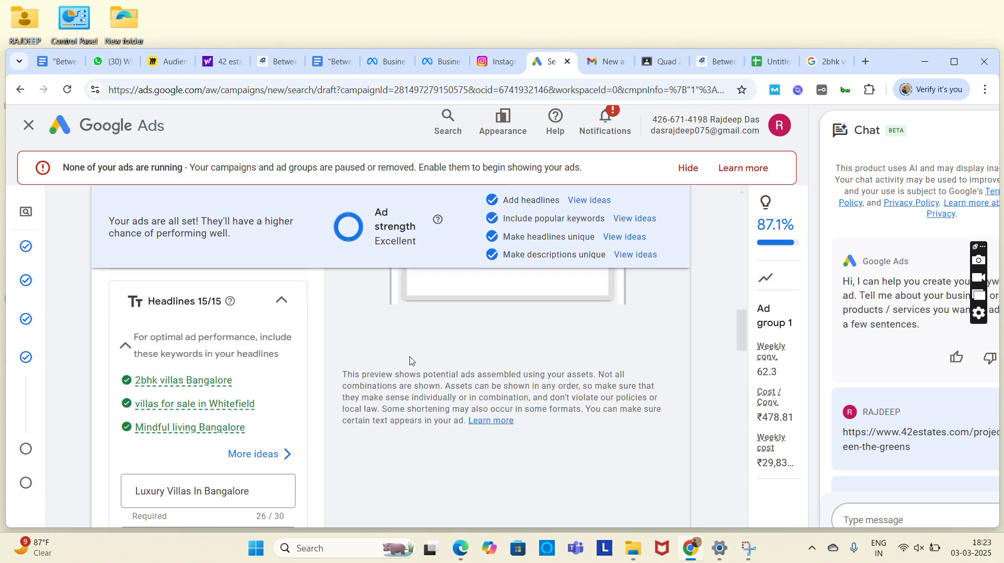
scroll(414, 366, "up", 2)
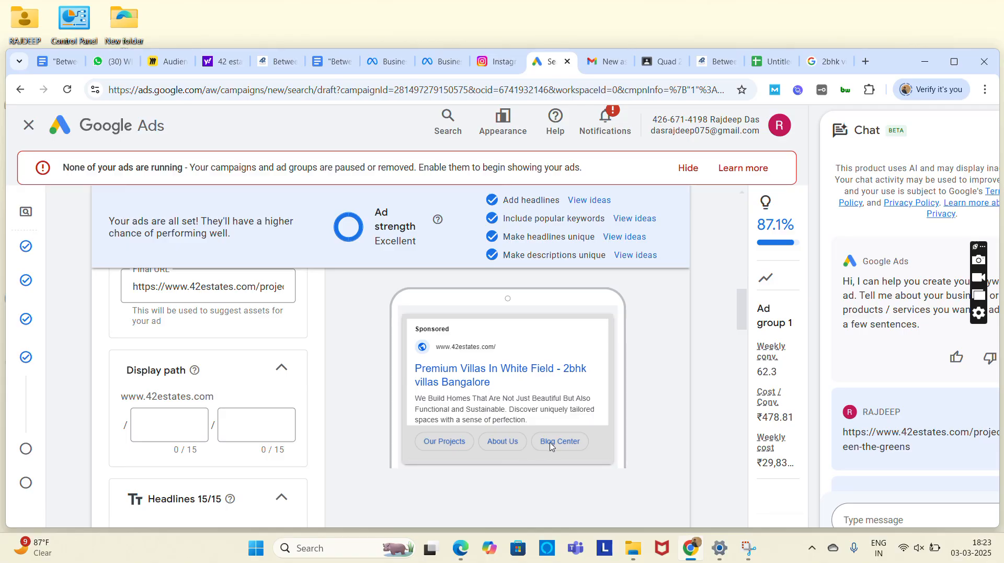
scroll(364, 453, "down", 5)
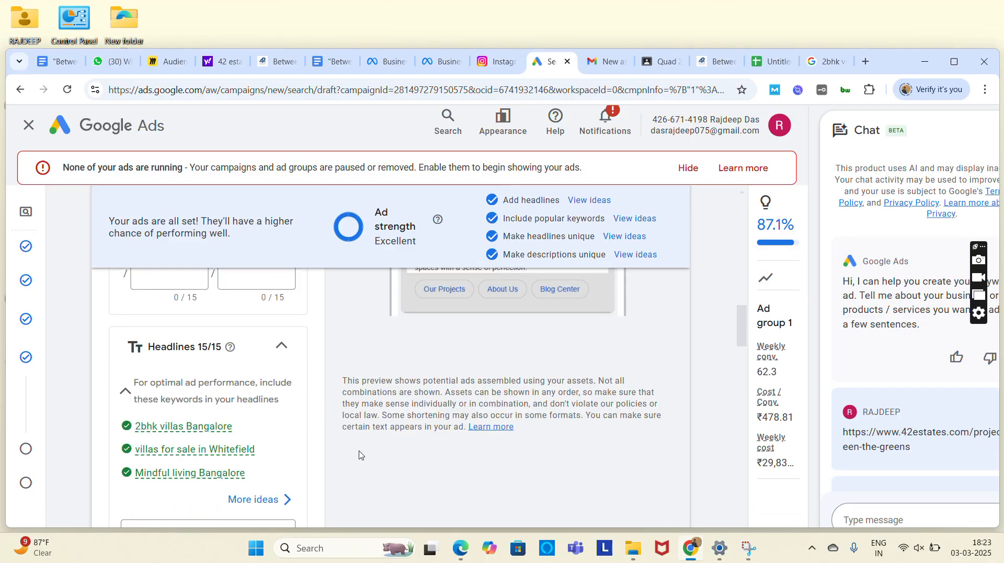
scroll(360, 455, "down", 10)
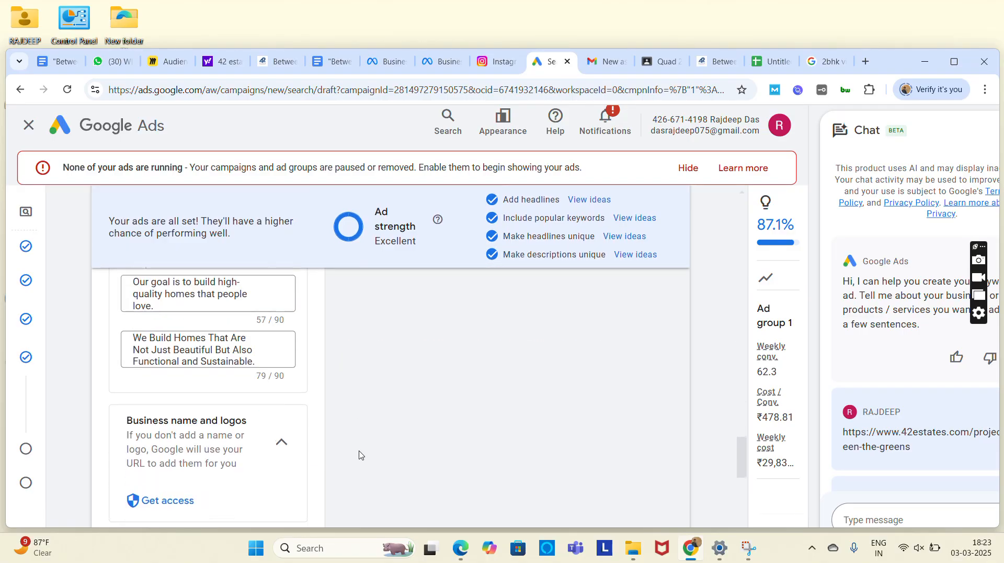
scroll(359, 454, "down", 5)
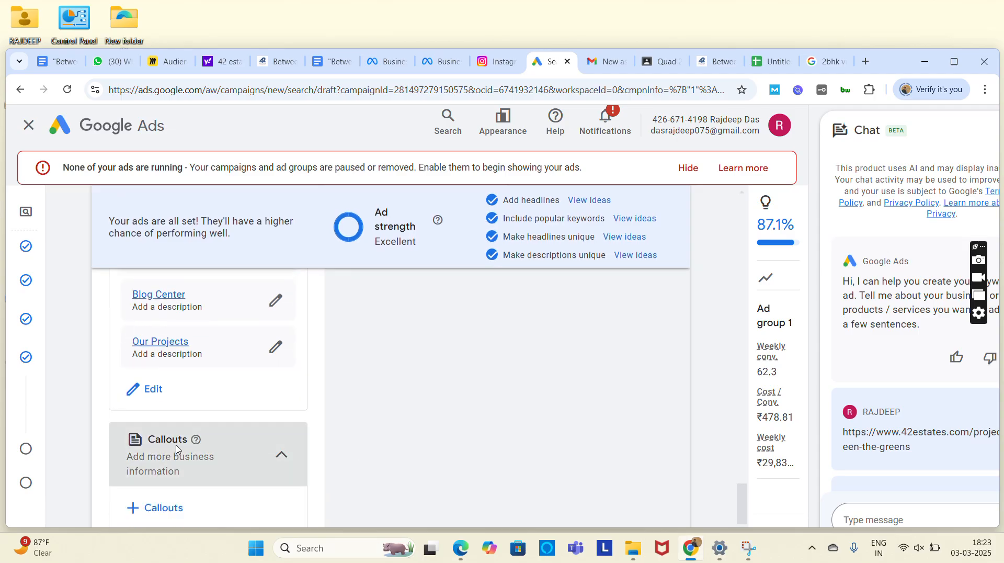
Step: Add the existing callouts "Booking is Open" and "Avail Early Bird Offers" to the campaign and save the asset changes
left_click(177, 448)
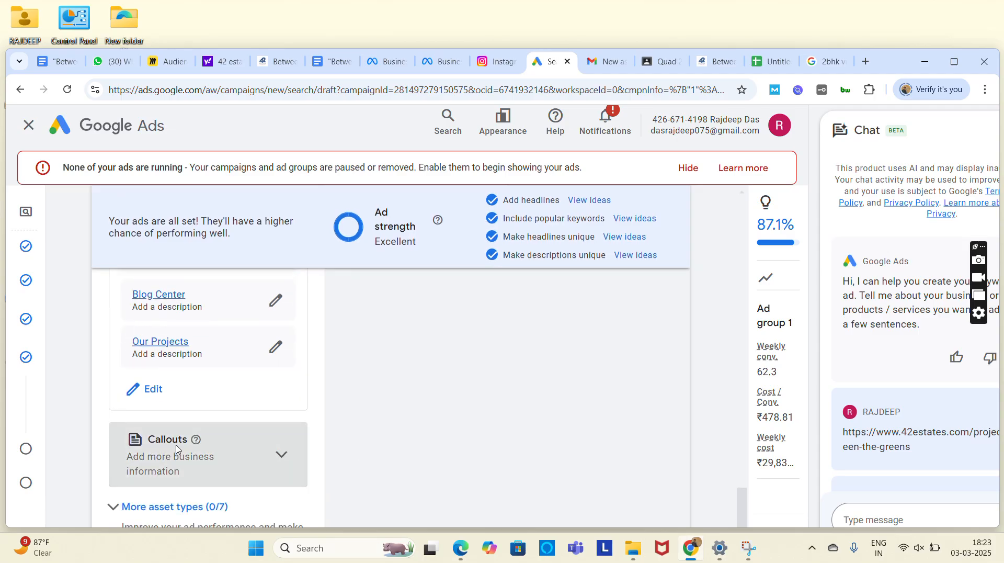
scroll(230, 483, "down", 1)
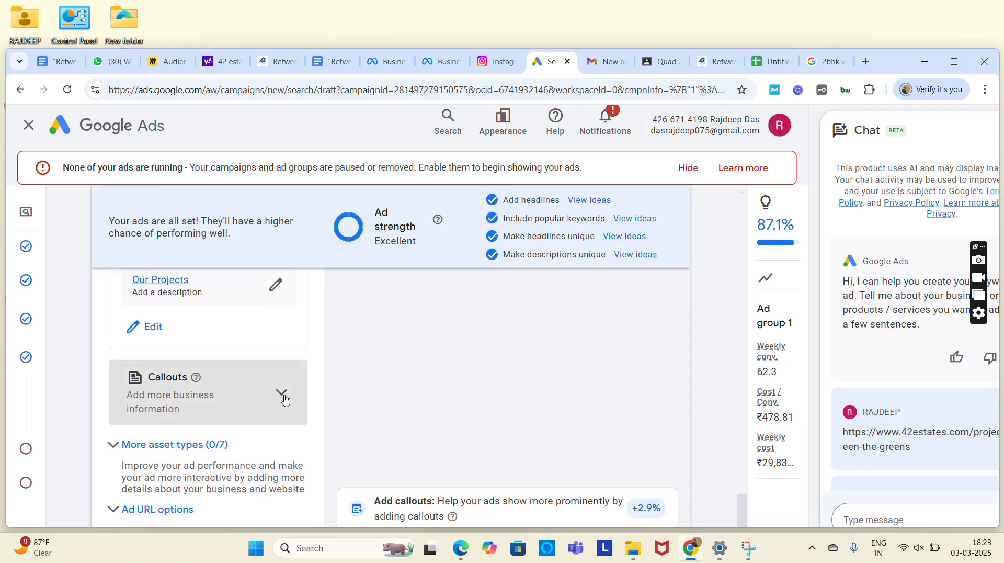
scroll(284, 397, "down", 2)
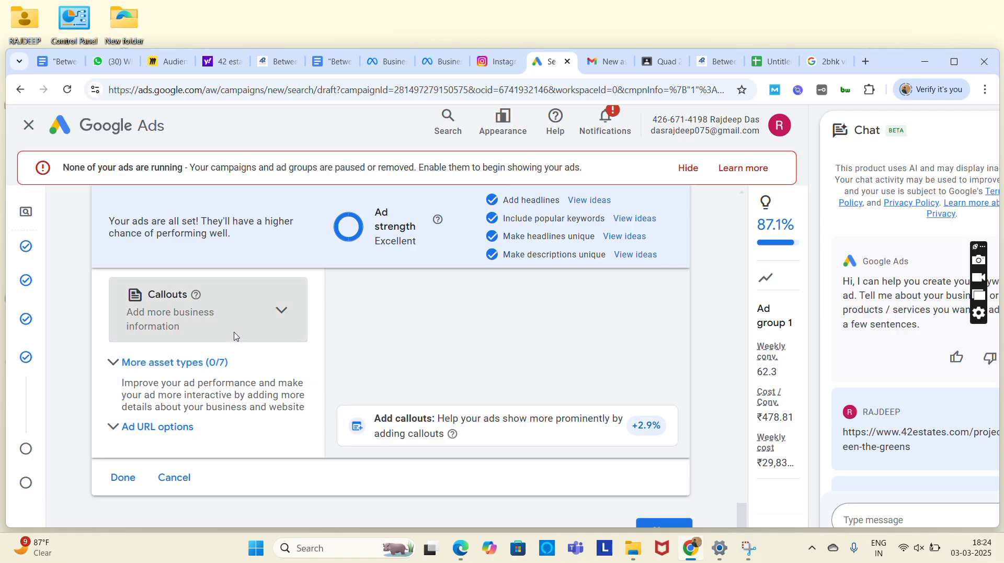
left_click(260, 328)
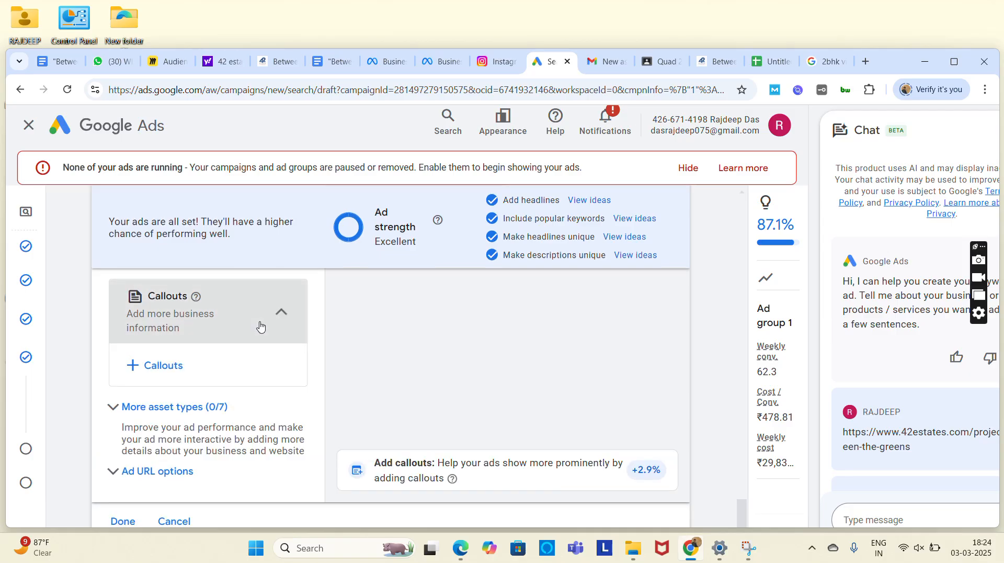
left_click(156, 365)
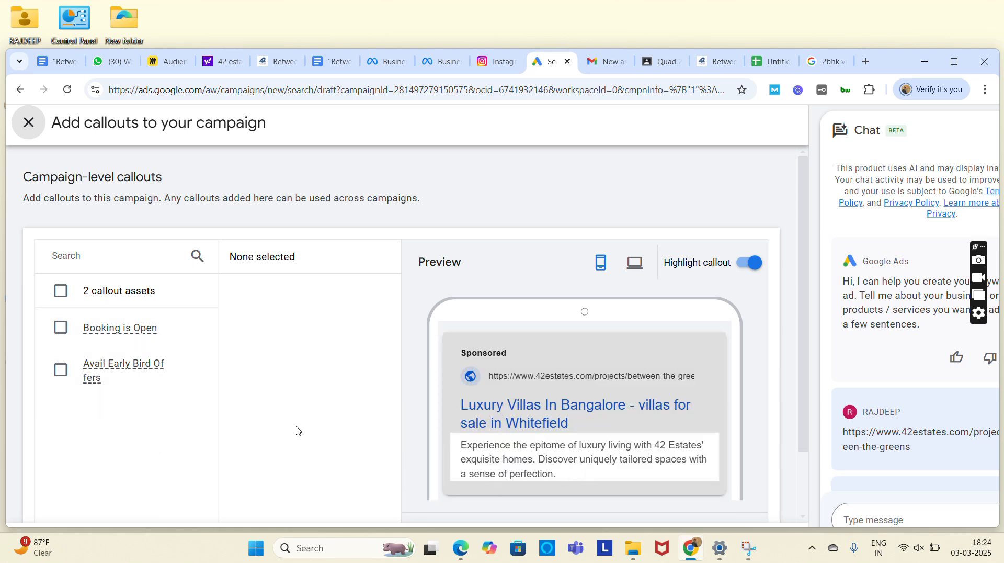
left_click(61, 328)
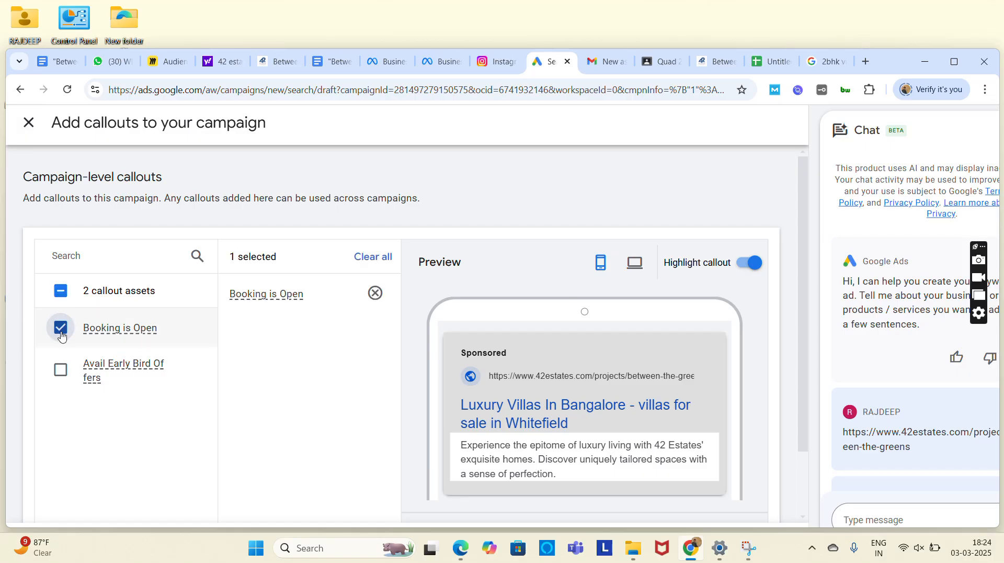
left_click(67, 374)
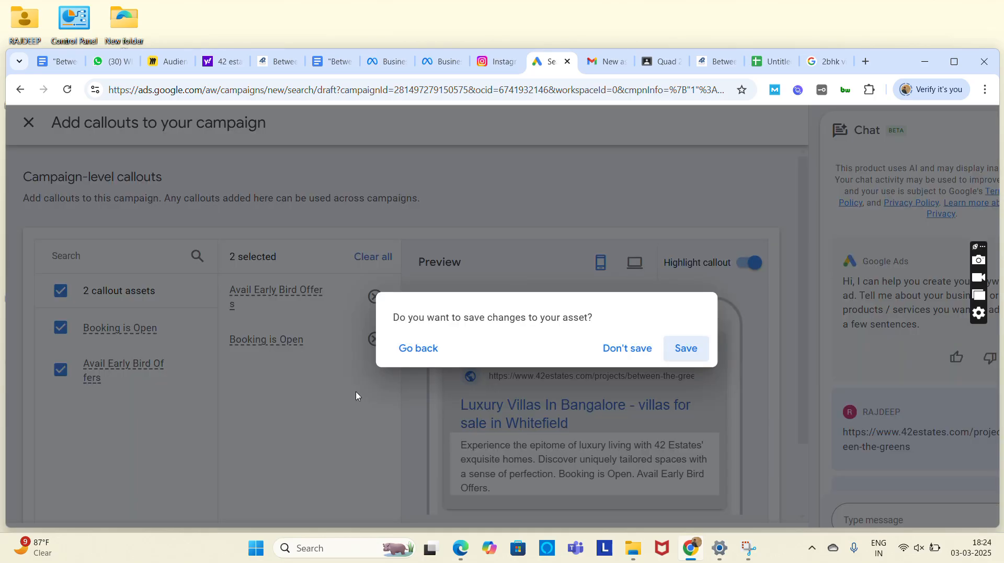
left_click(672, 349)
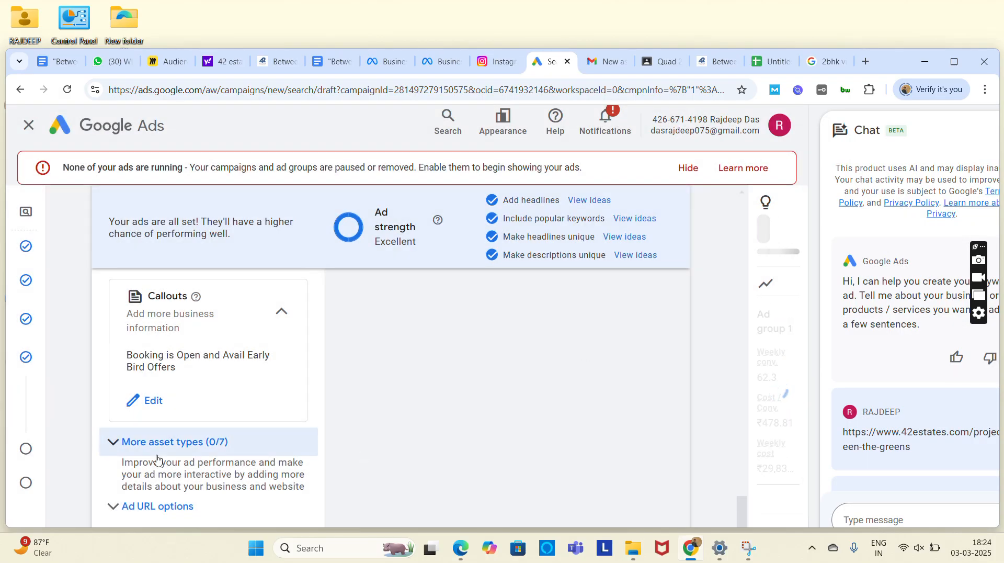
Step: Finish editing the ad and continue to the campaign's budget stage
scroll(157, 459, "down", 2)
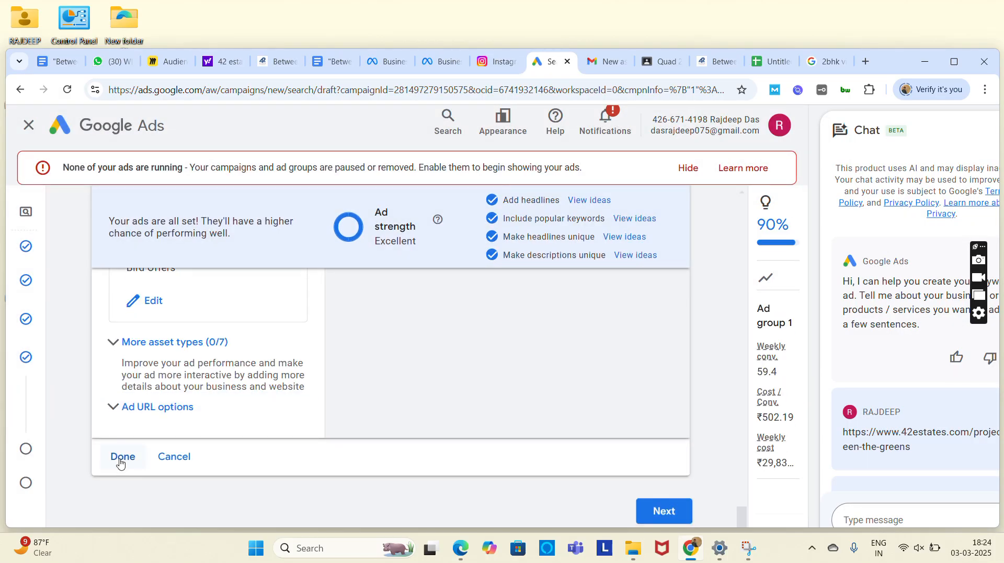
left_click(121, 457)
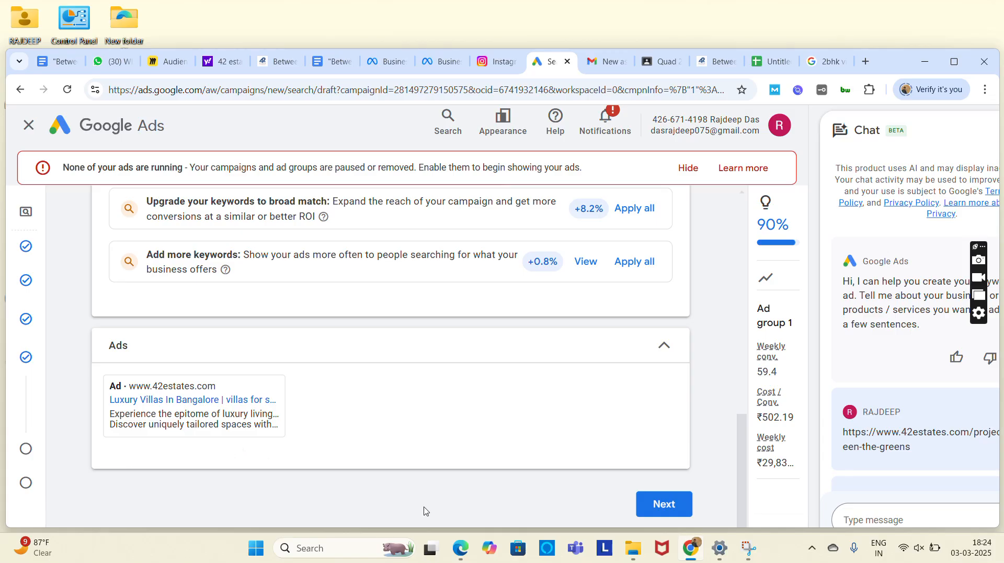
left_click(665, 505)
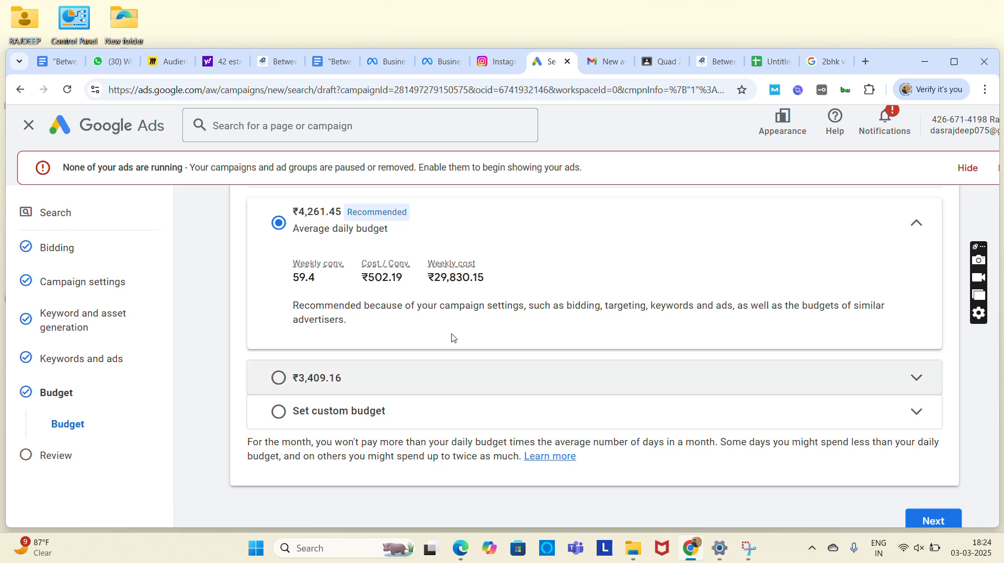
Step: Switch to the "Between The Greens" planning document in Google Docs and look up the lead generation search campaign's budget
left_click(327, 62)
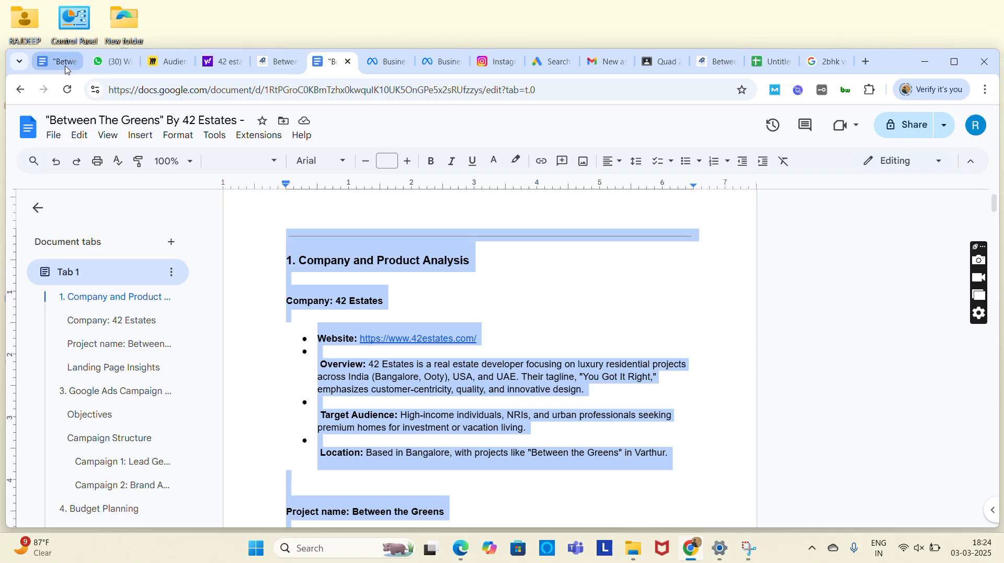
left_click(65, 69)
scroll(310, 338, "down", 5)
scroll(310, 337, "down", 10)
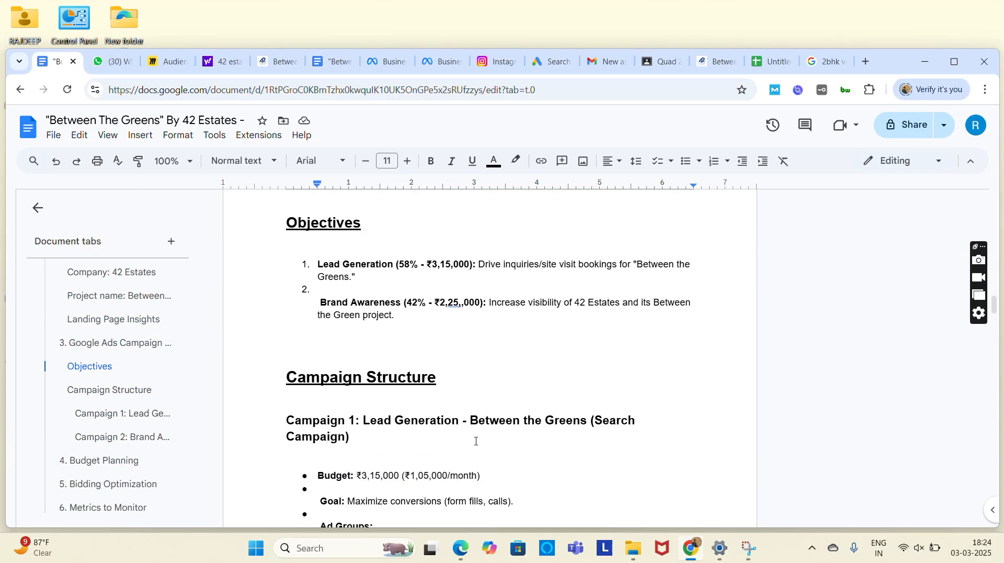
Step: Open Calculator and divide the lead generation budget of 3,15,000 by 90 to work out the daily budget
left_click(335, 547)
type("cal")
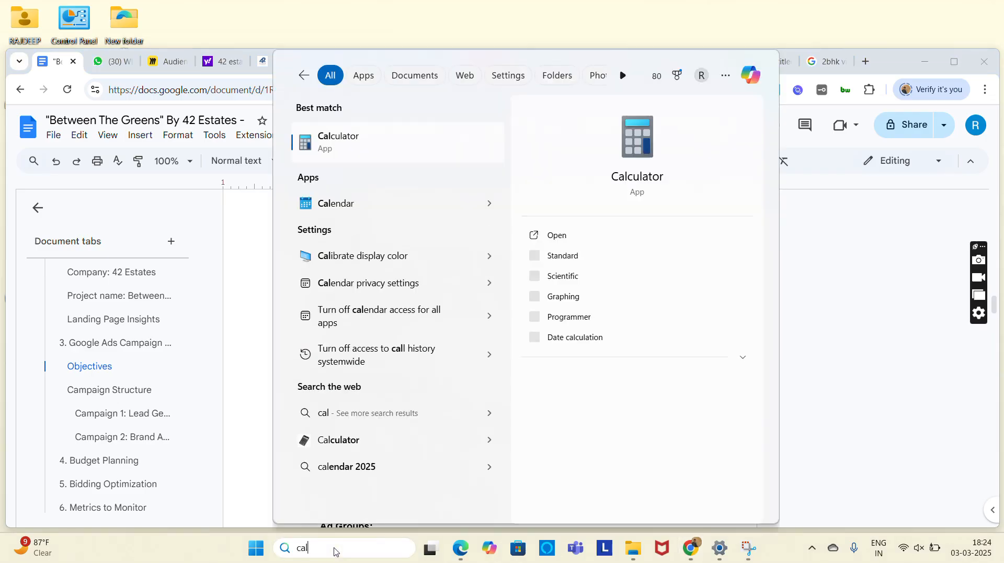
key("Return")
type("3,15,000")
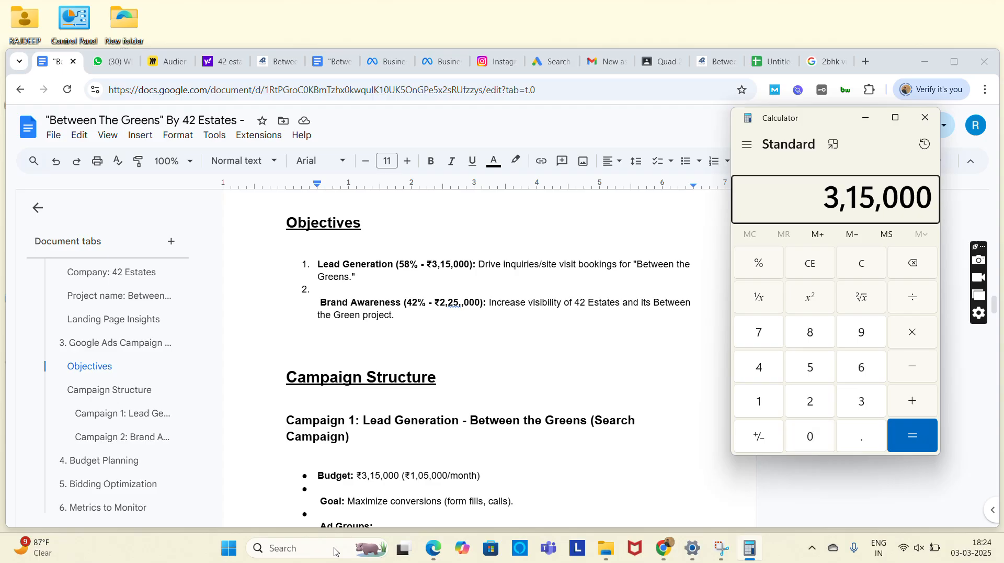
key("slash")
type("90")
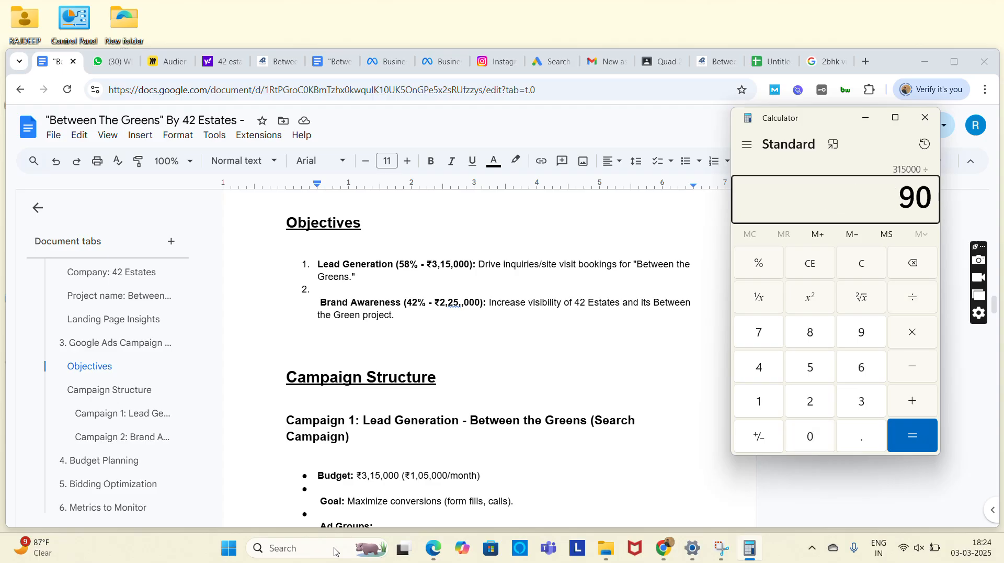
key("Return")
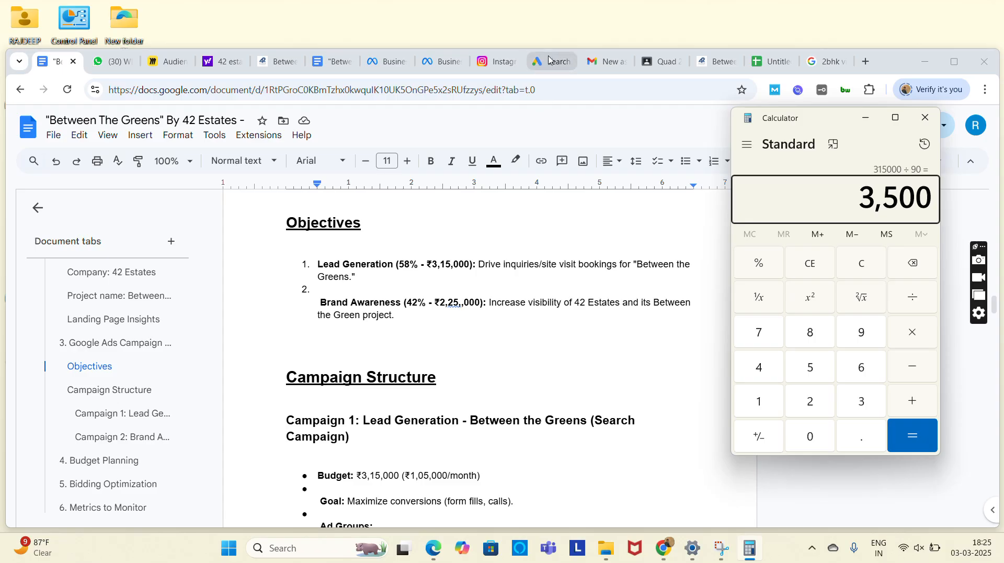
Step: Back in Google Ads, set a custom average daily budget of ₹3,500 for the campaign and proceed to the review stage
left_click(549, 61)
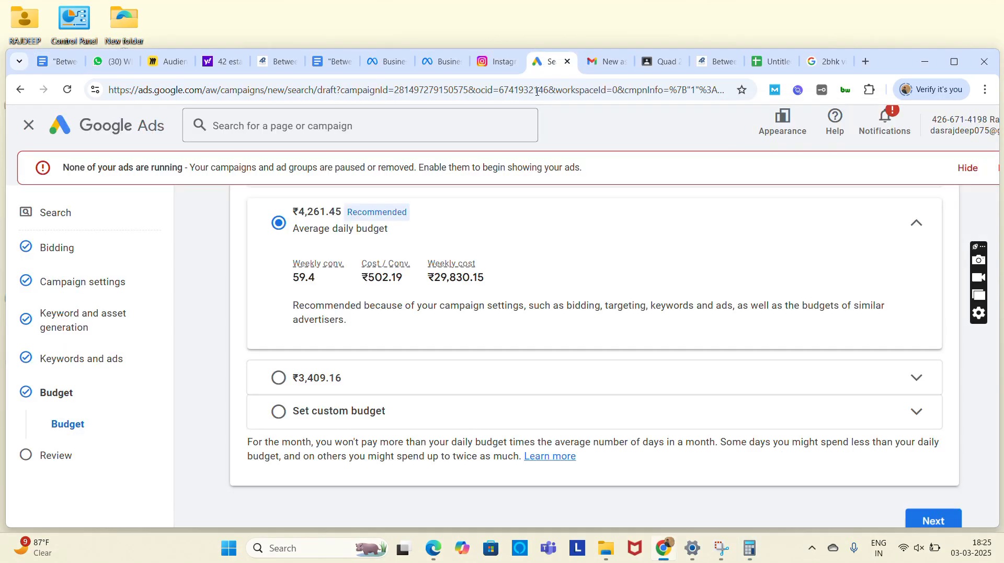
left_click(383, 410)
left_click(360, 350)
key("ctrl+a")
type("3")
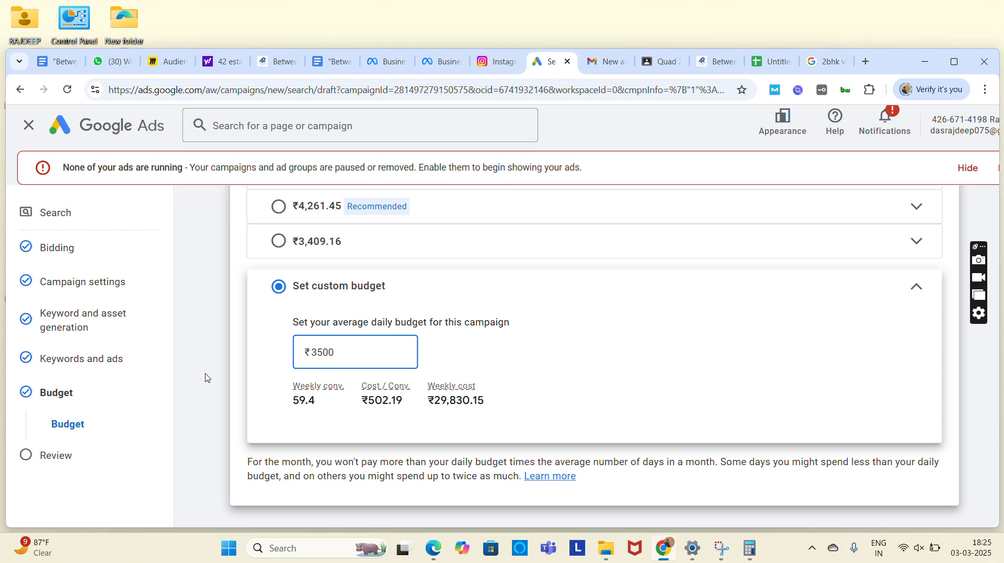
left_click(207, 378)
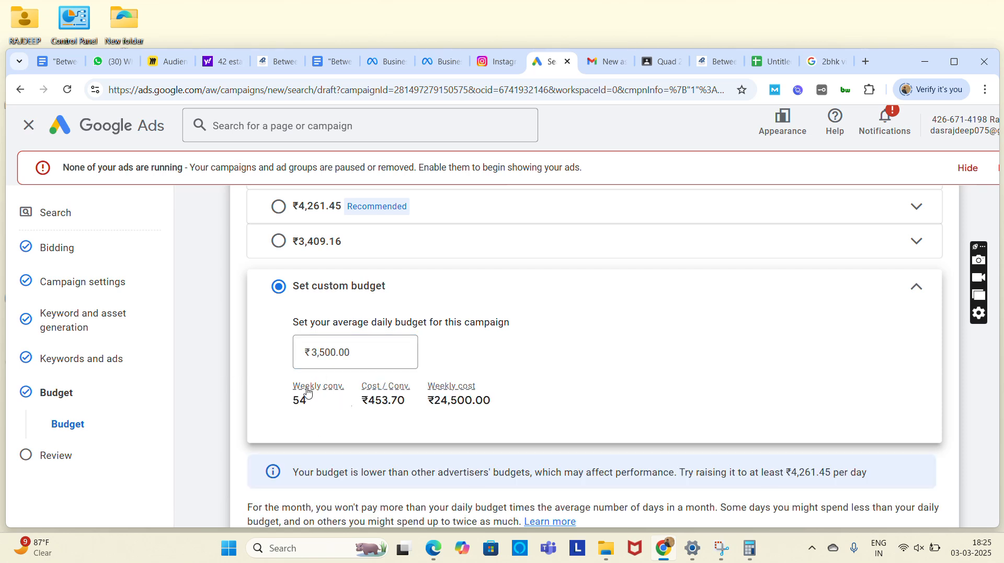
scroll(412, 405, "down", 2)
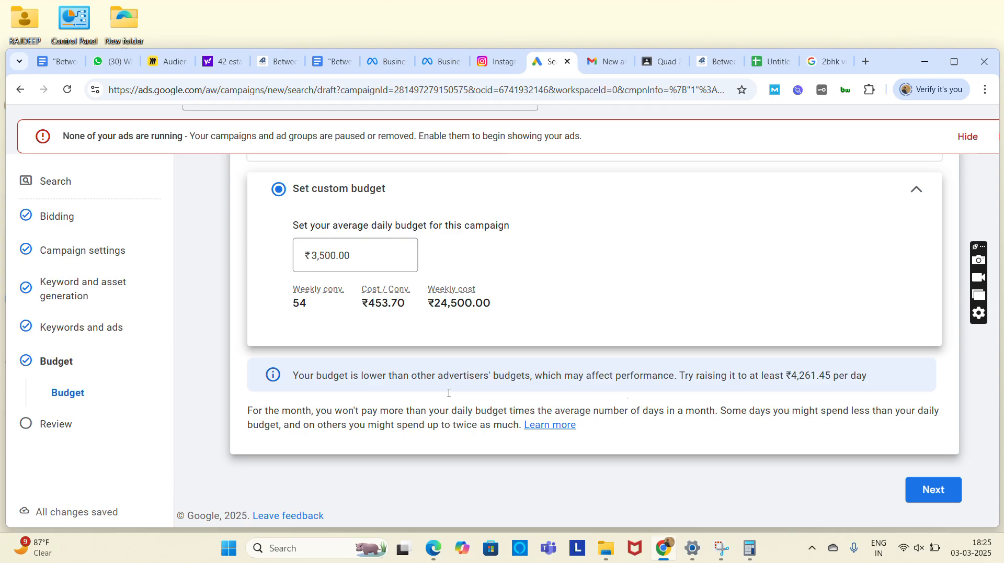
left_click(921, 493)
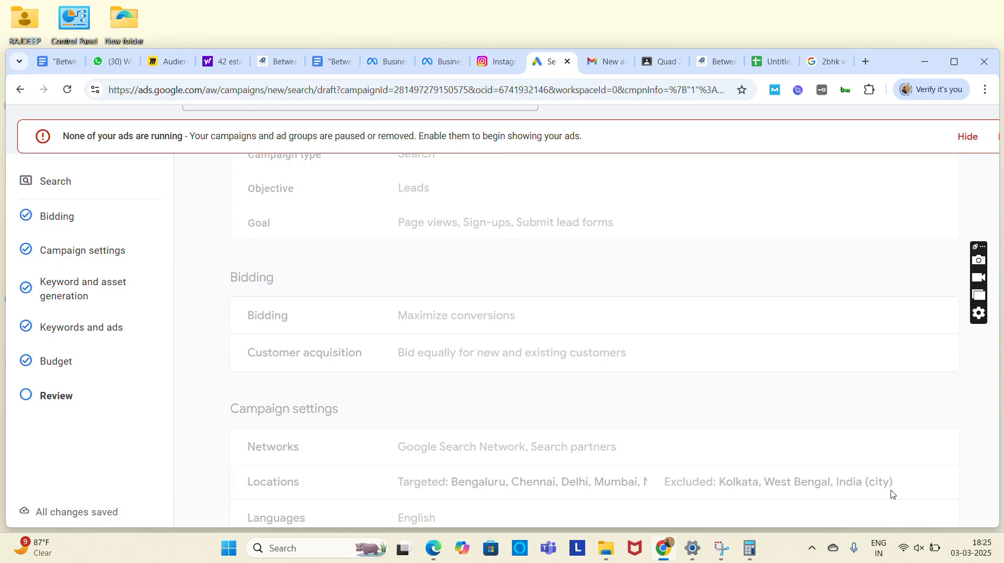
Step: Examine the campaign's review summary, checking its name, type, objective, goals, bidding, networks, locations, languages and audiences
scroll(561, 419, "up", 2)
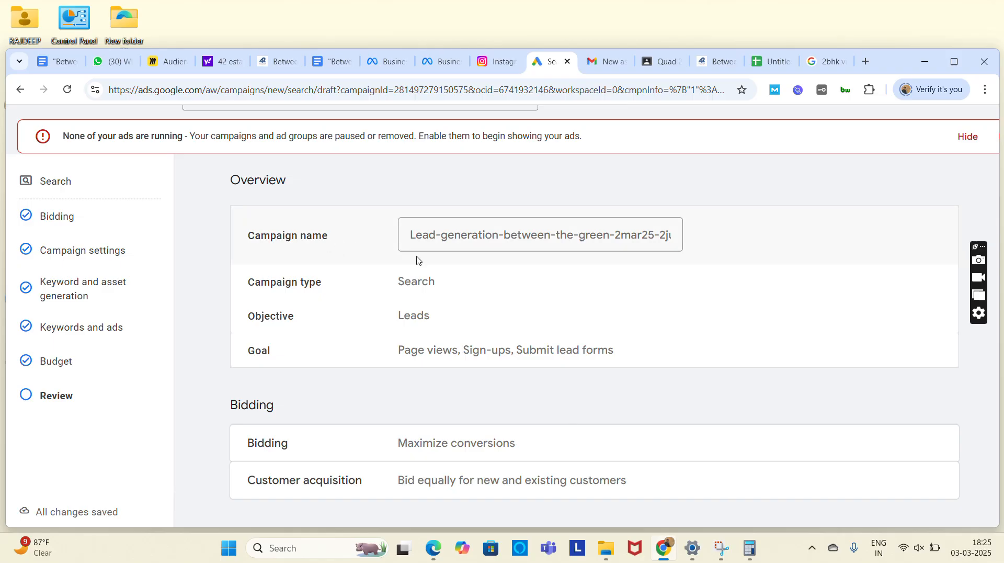
scroll(418, 264, "down", 1)
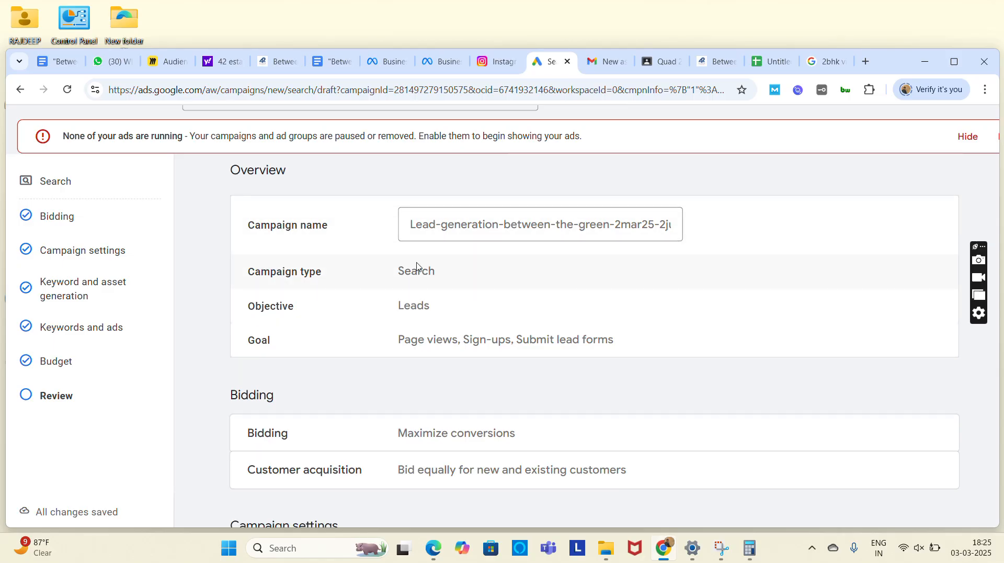
scroll(449, 340, "down", 1)
scroll(450, 341, "down", 1)
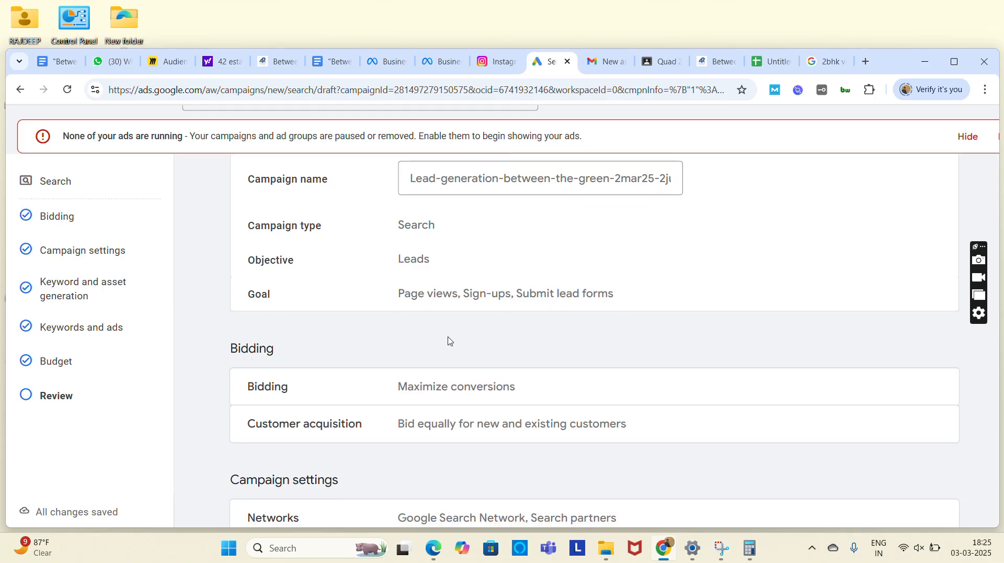
scroll(450, 341, "down", 1)
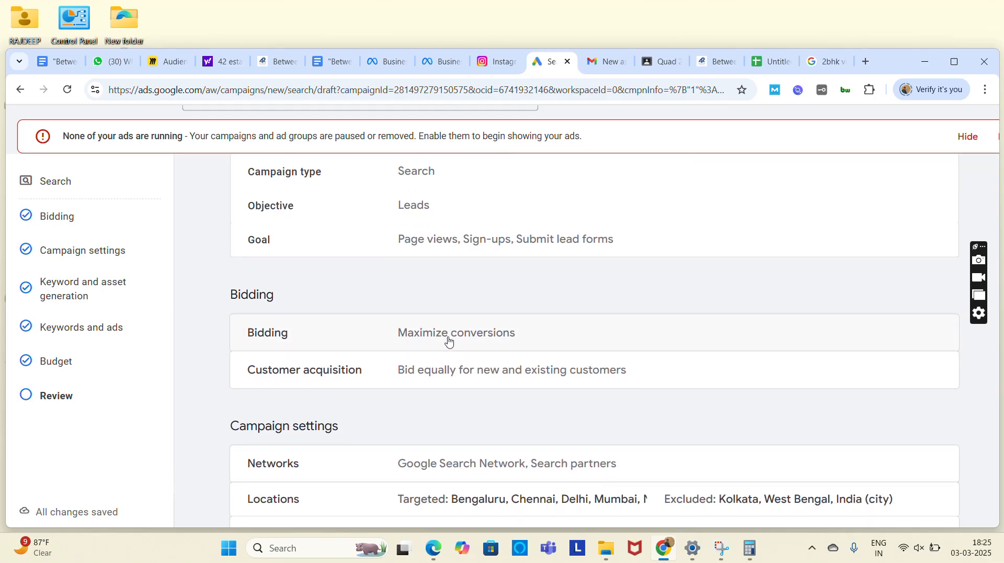
scroll(449, 341, "down", 1)
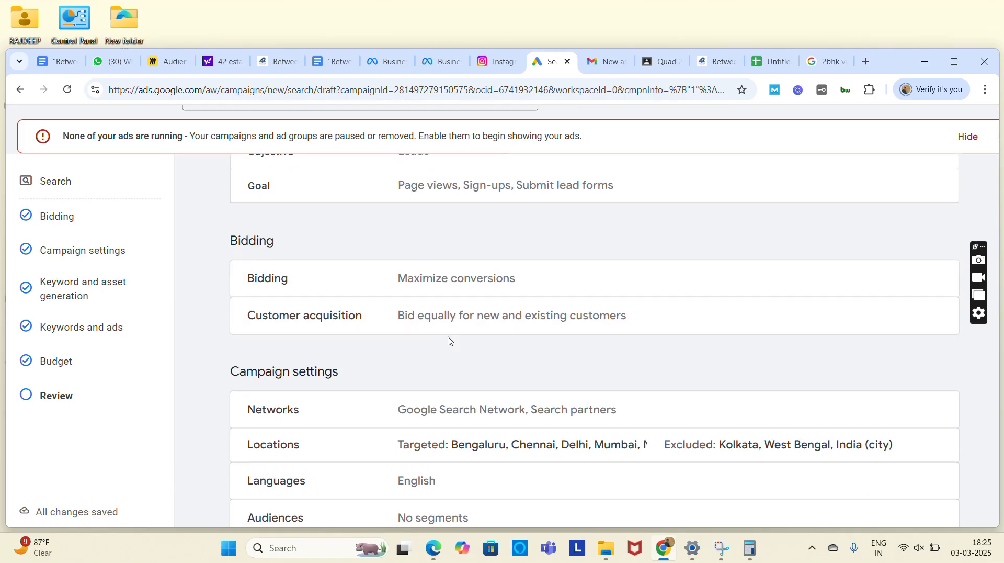
scroll(449, 341, "down", 1)
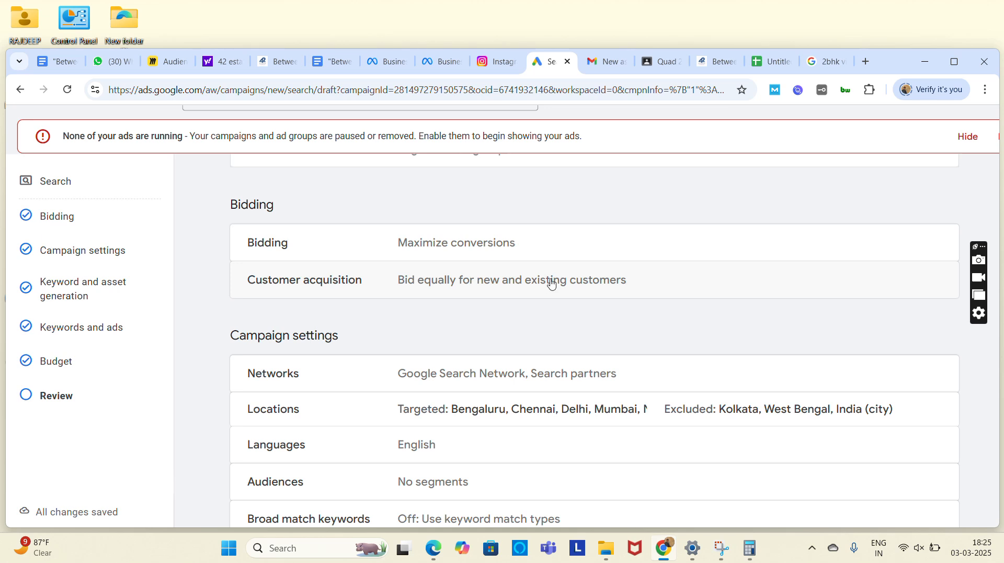
scroll(552, 284, "down", 1)
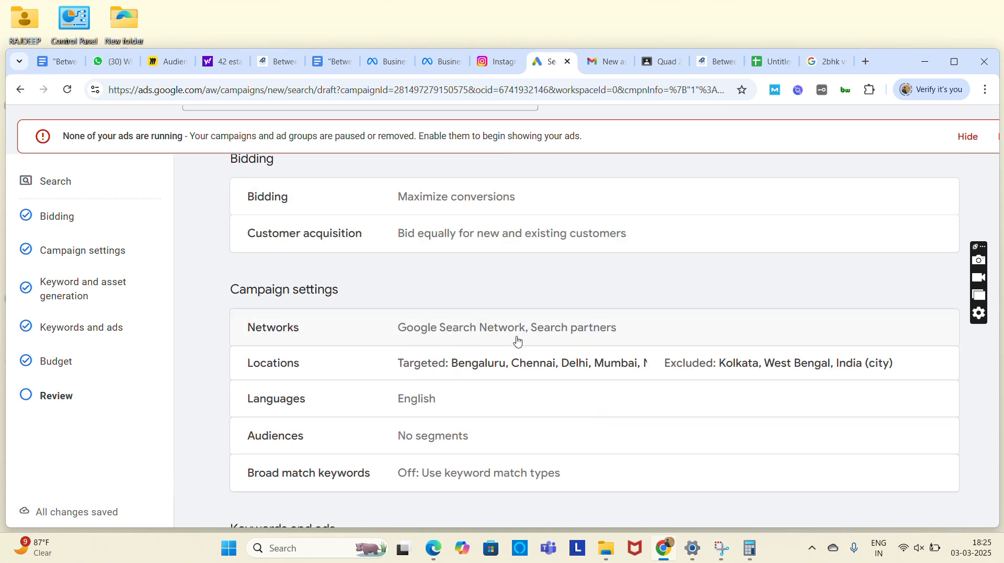
scroll(518, 341, "down", 1)
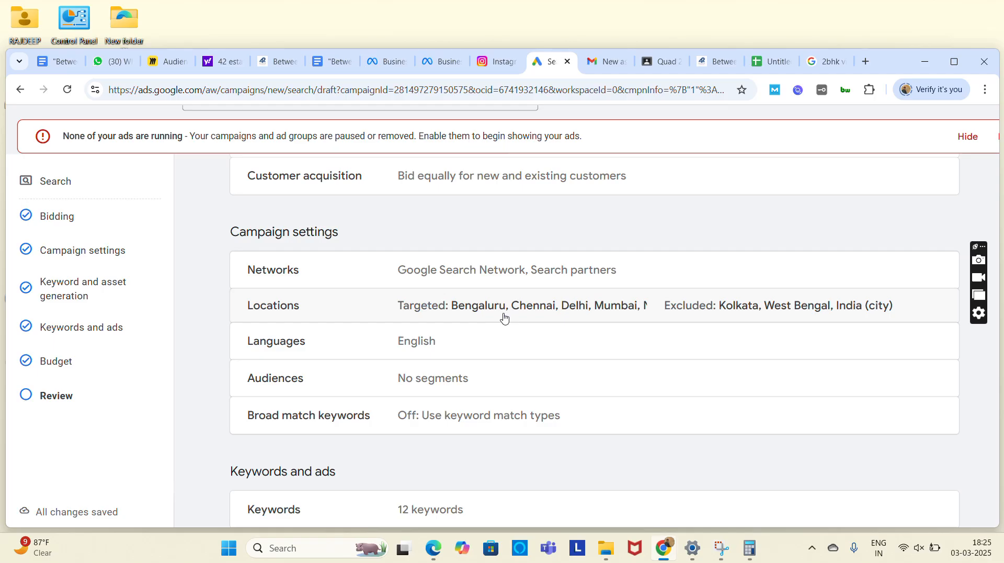
scroll(457, 340, "down", 1)
scroll(458, 340, "down", 1)
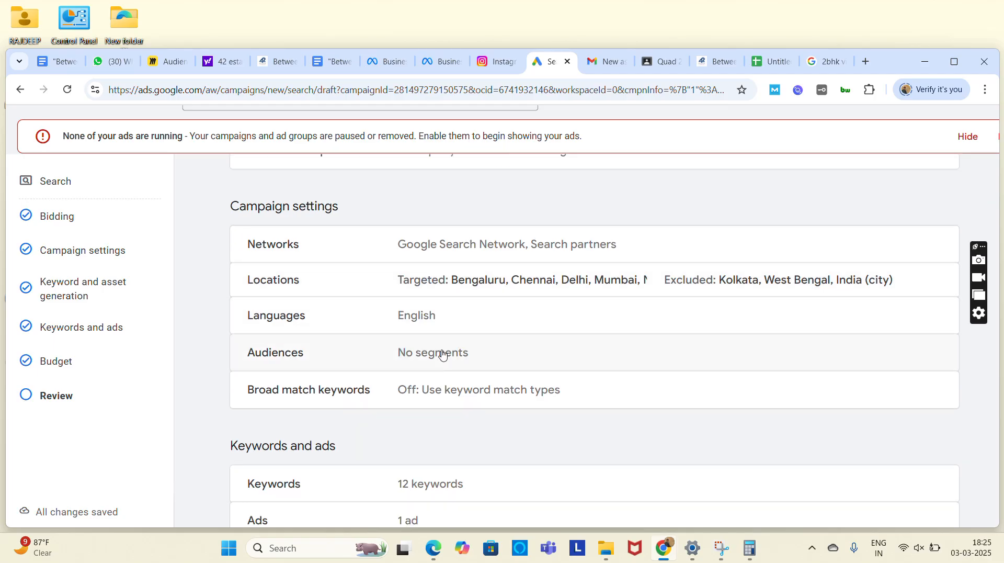
Step: Open the campaign's audience settings to check the selected audience segments, and return to the review stage
left_click(443, 355)
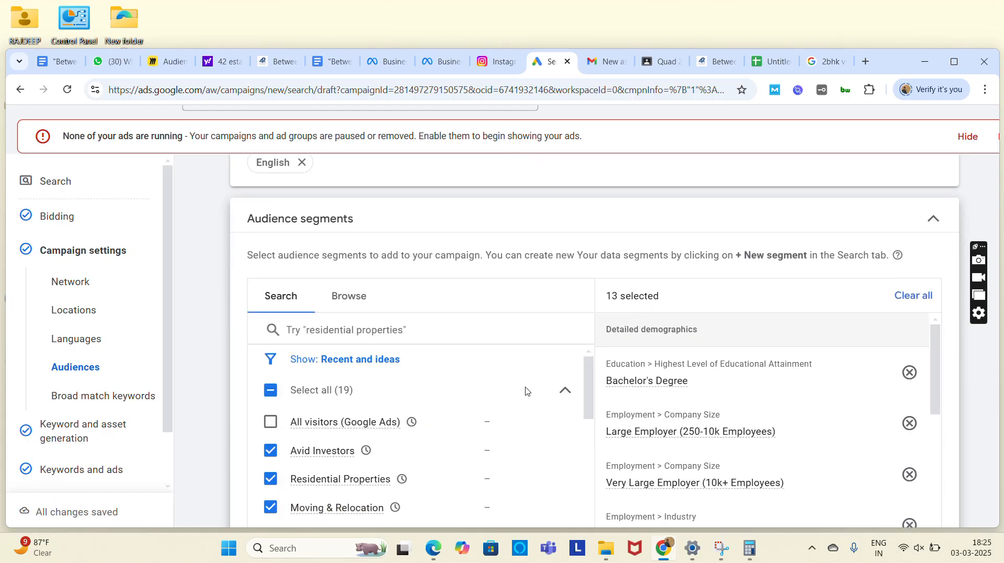
scroll(525, 391, "down", 2)
scroll(334, 386, "down", 4)
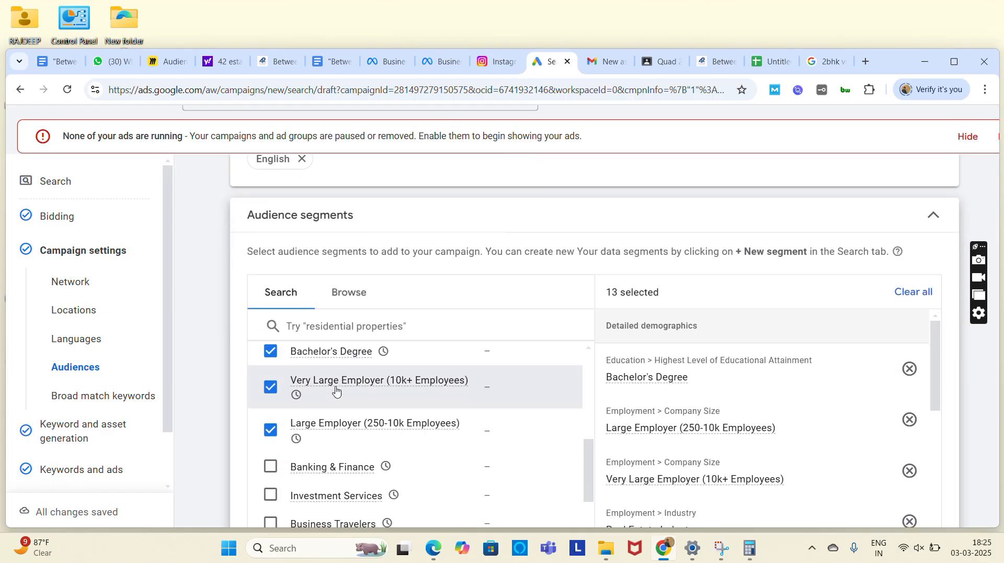
scroll(66, 478, "down", 2)
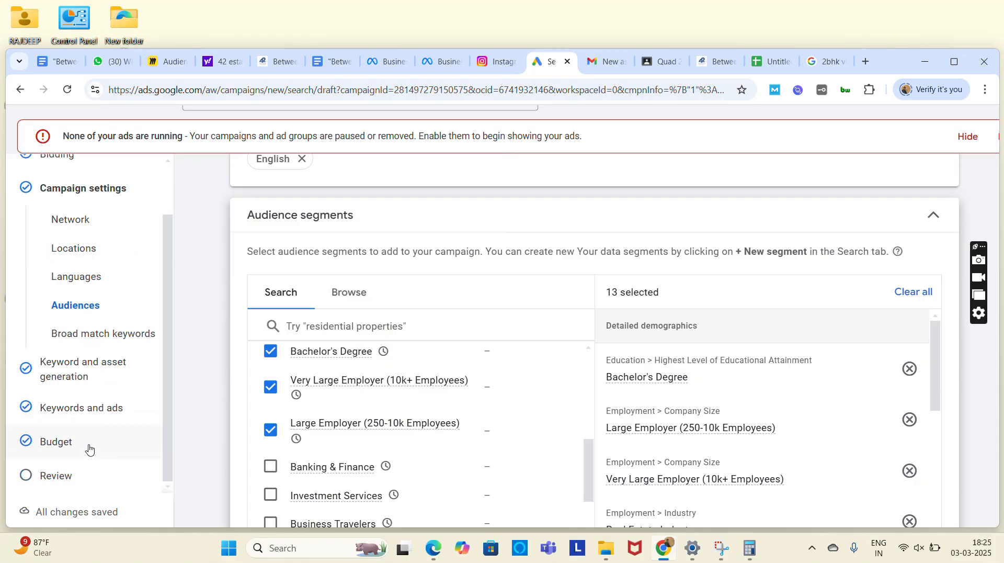
left_click(55, 474)
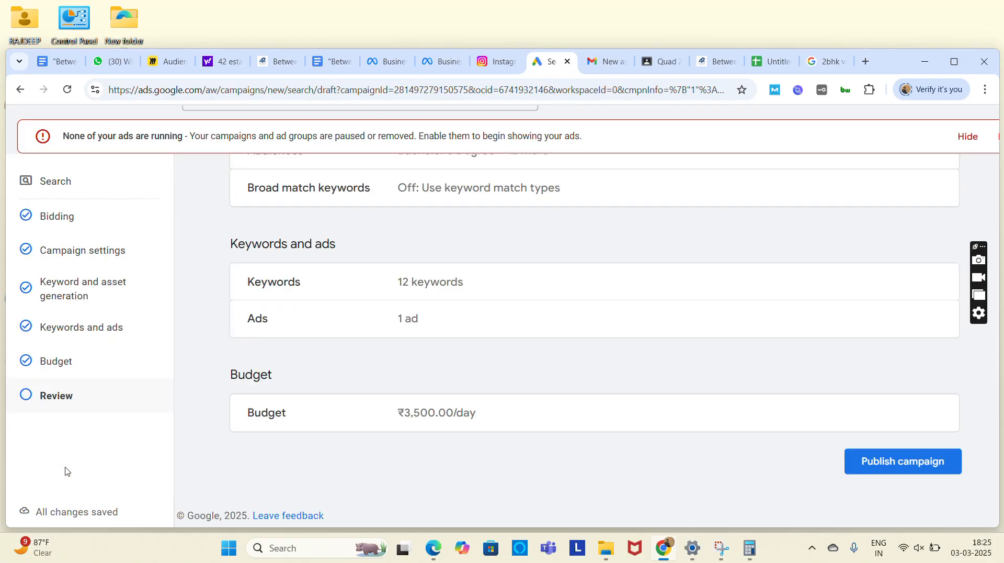
Step: Check the audiences, keywords, ads and daily budget in the review summary and publish the campaign
scroll(428, 289, "up", 2)
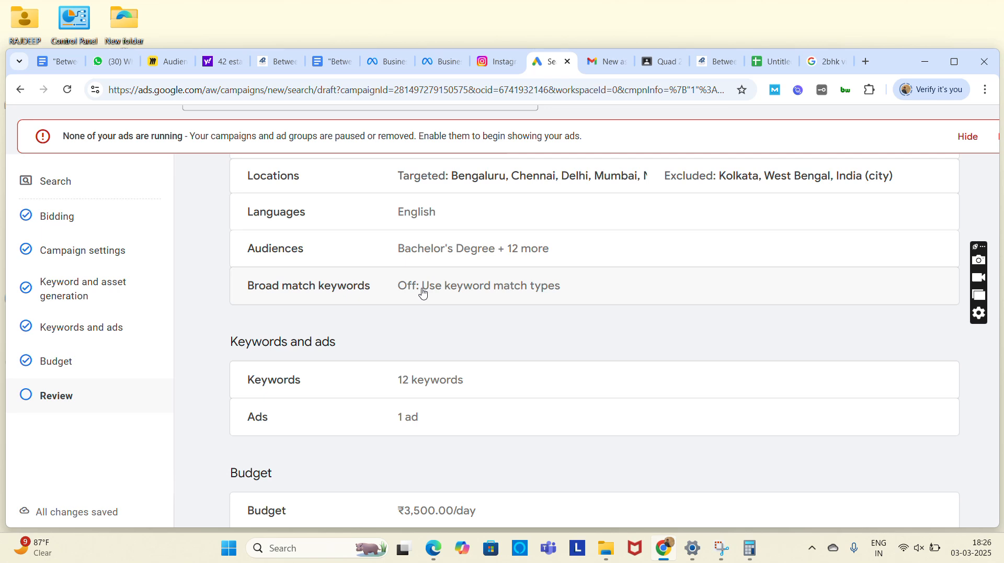
scroll(470, 302, "down", 1)
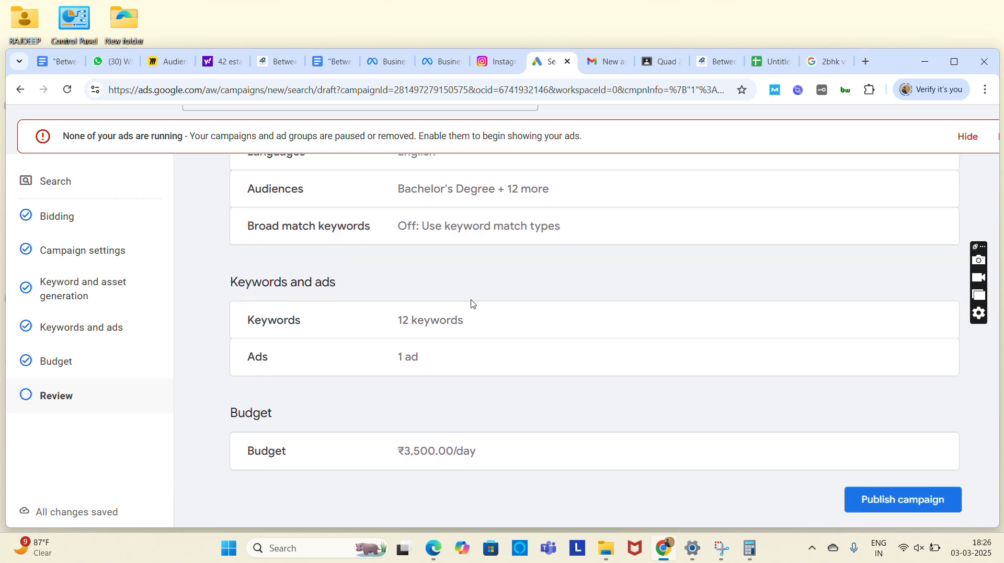
scroll(564, 437, "down", 1)
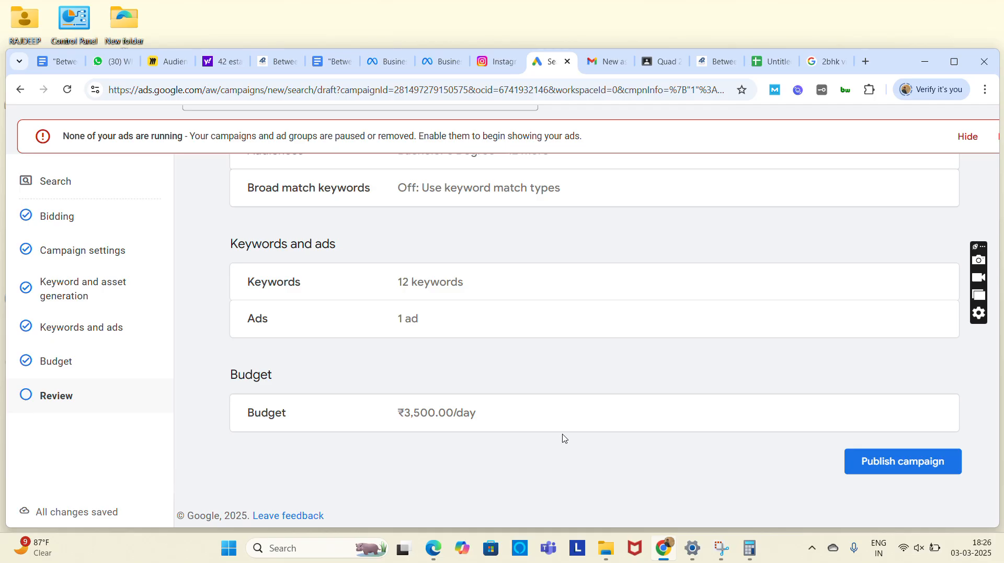
scroll(547, 341, "up", 12)
scroll(547, 341, "down", 6)
scroll(547, 343, "down", 6)
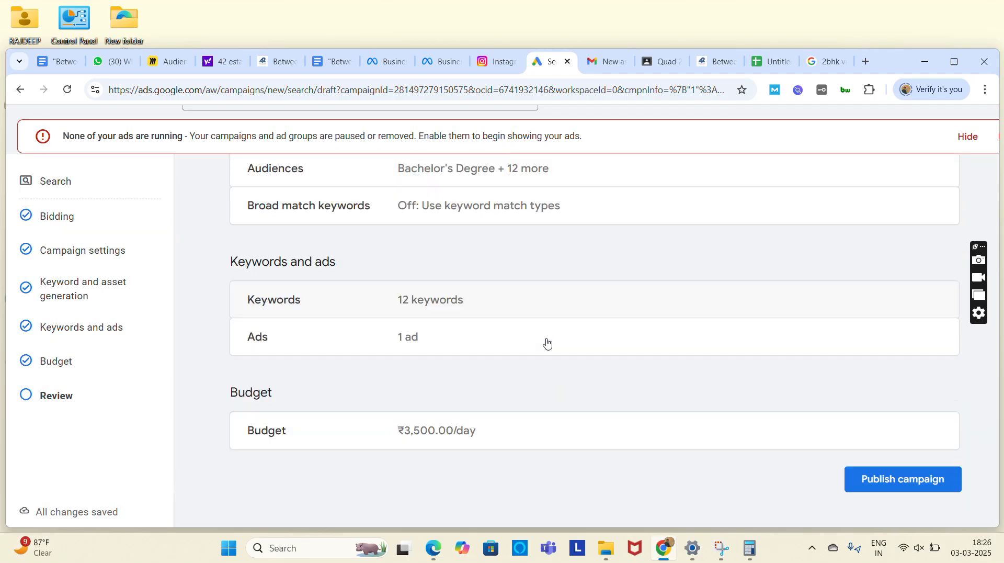
scroll(547, 344, "down", 1)
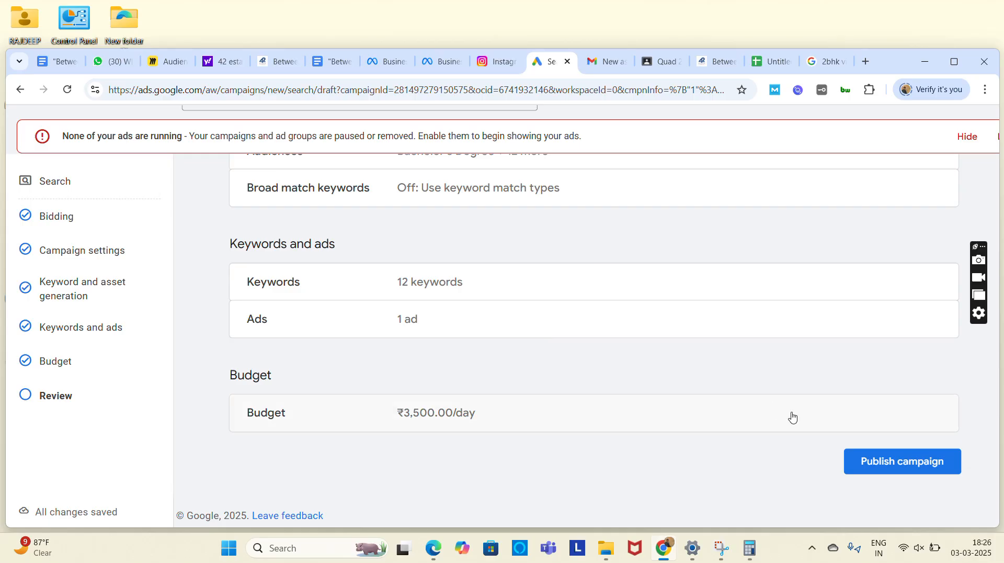
left_click(871, 460)
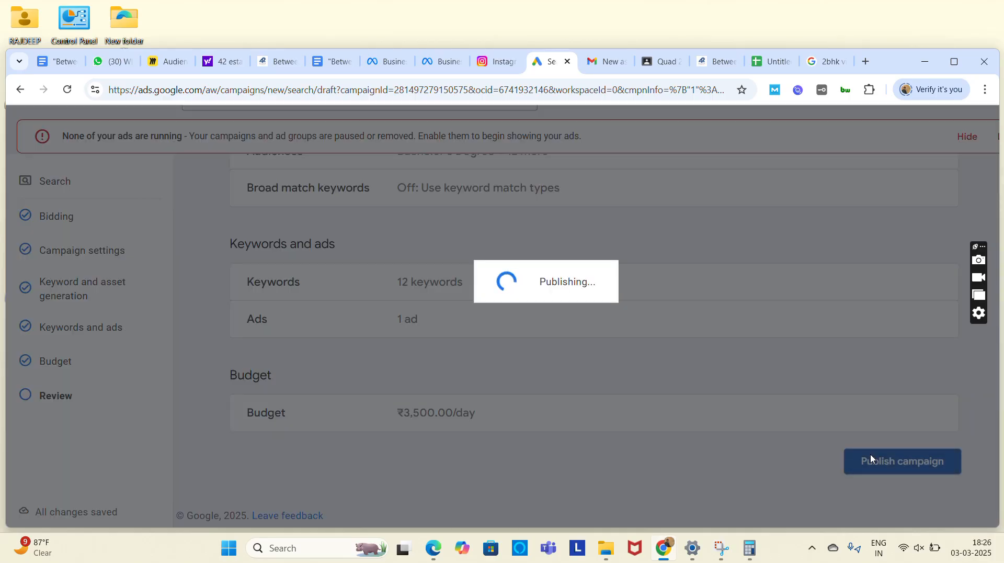
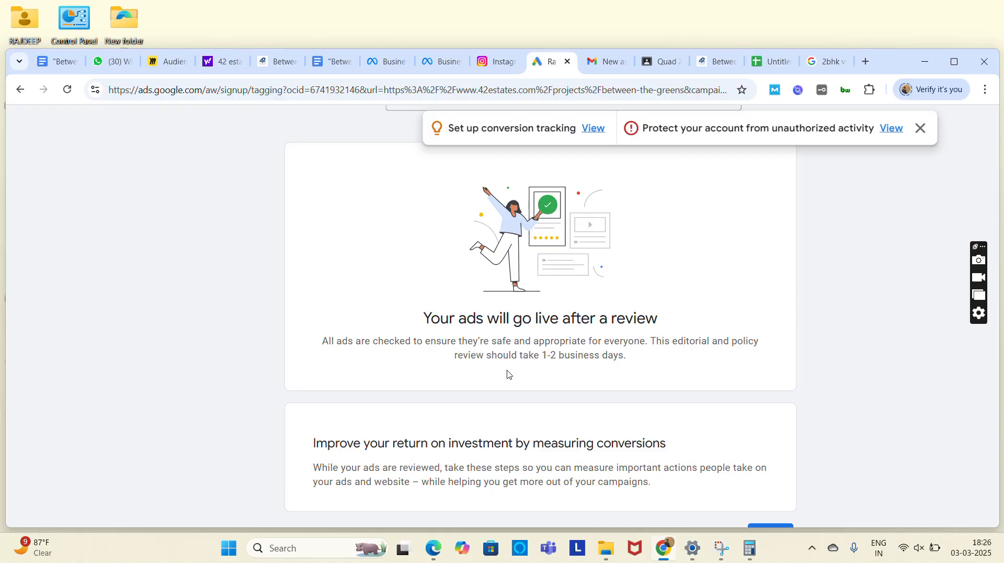
Step: Continue past the publishing confirmation to the Google tag setup and look through its installation options
scroll(630, 351, "down", 1)
scroll(631, 350, "down", 1)
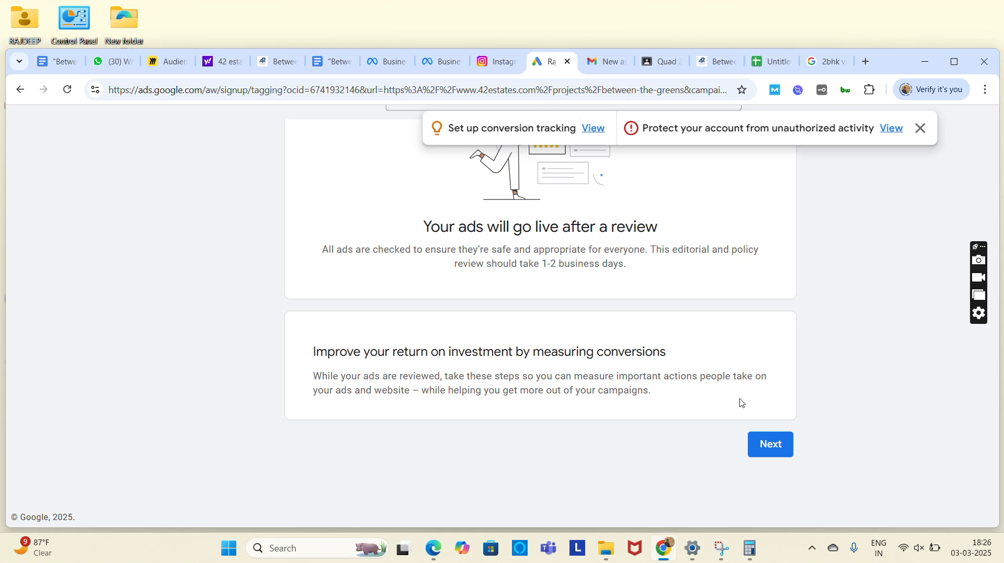
left_click(766, 446)
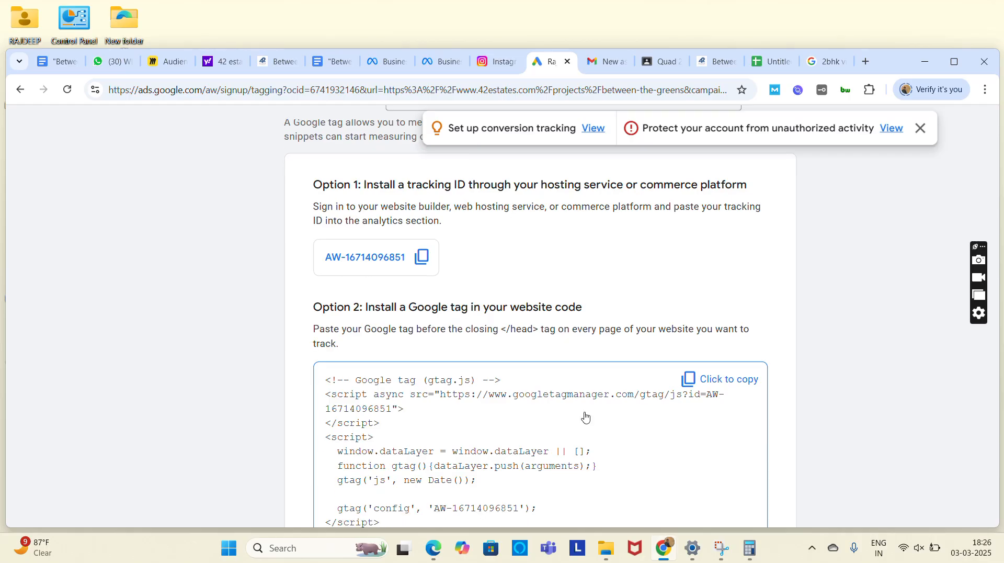
scroll(585, 417, "down", 3)
scroll(585, 417, "up", 3)
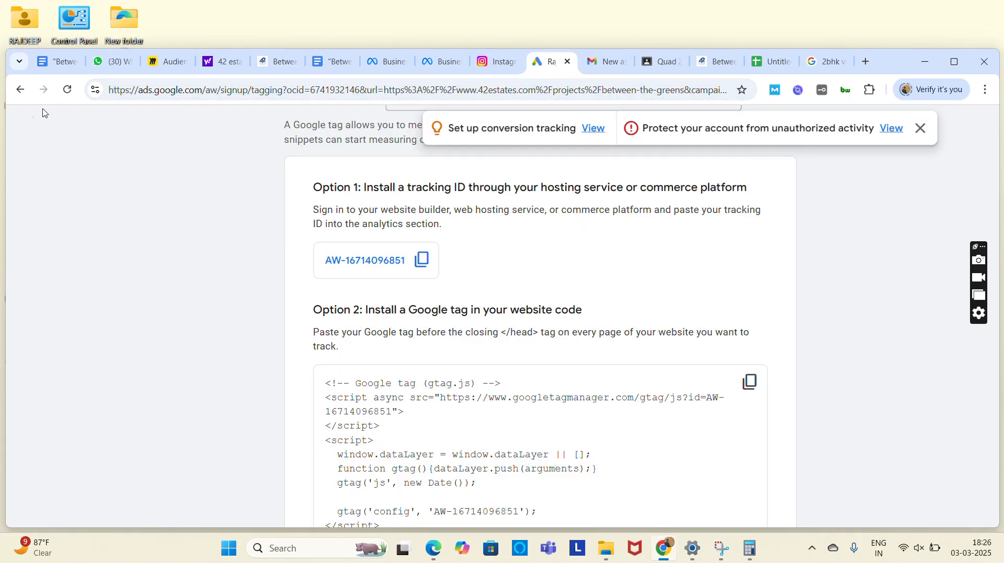
Step: Leave the tag setup for the account overview and examine the diagnostics of the campaign Lead-generation-between-the-green-2mar25-2jun25
left_click(20, 89)
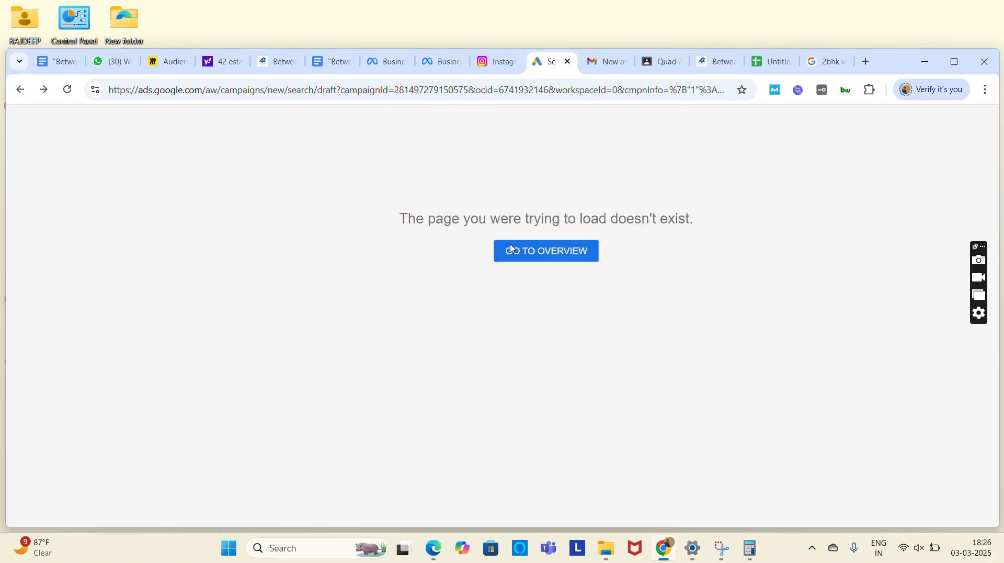
left_click(513, 250)
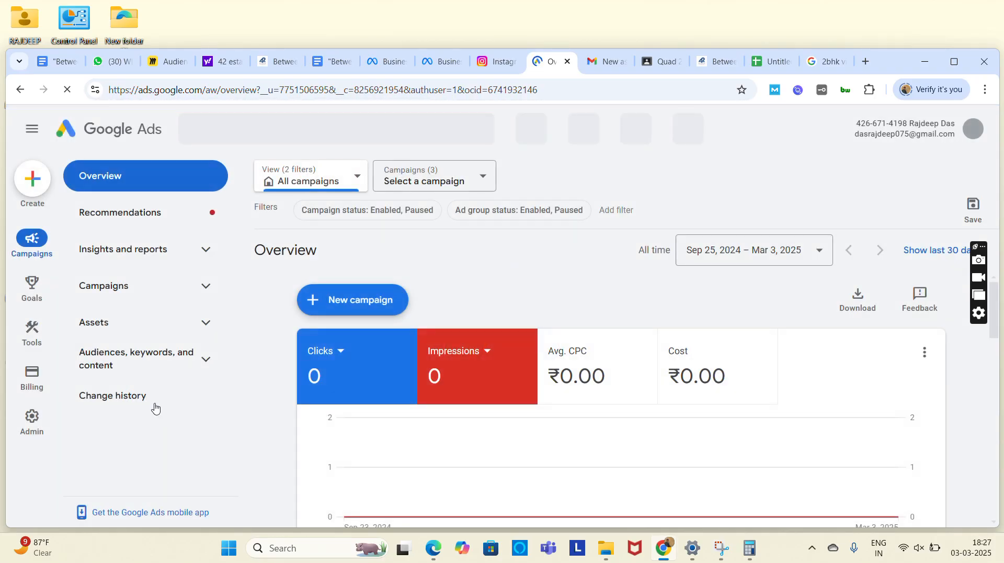
left_click(474, 183)
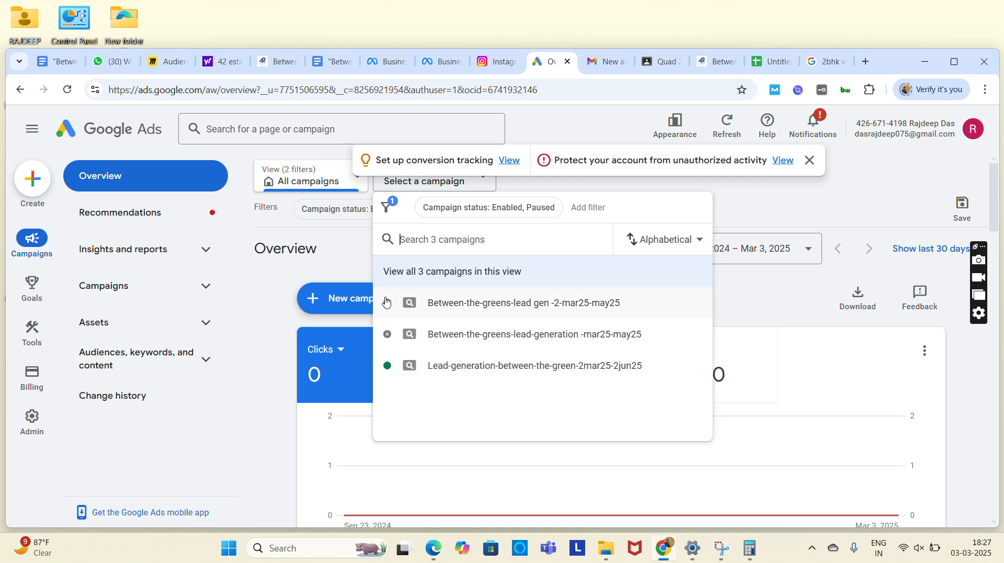
left_click(453, 371)
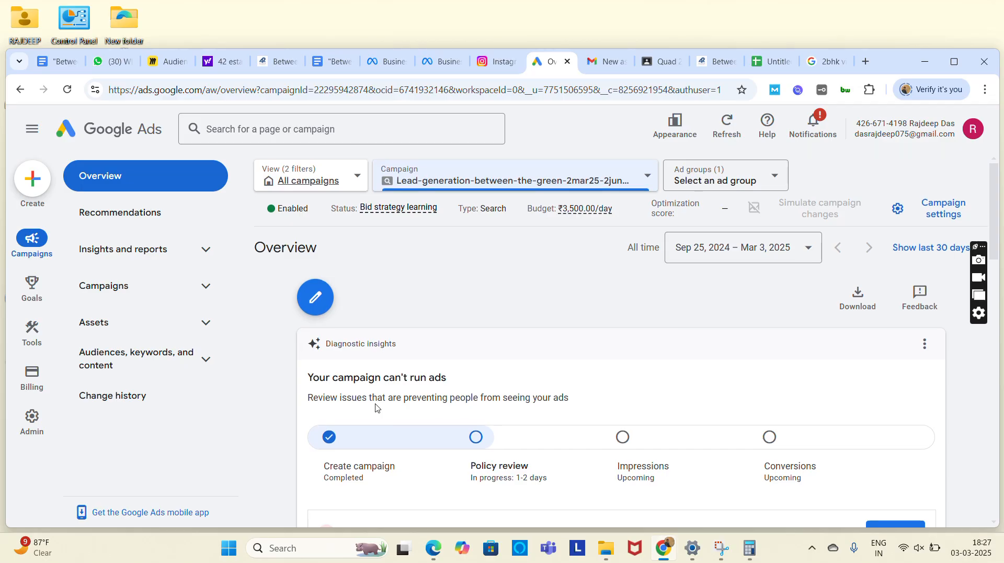
scroll(375, 407, "down", 1)
scroll(375, 403, "down", 1)
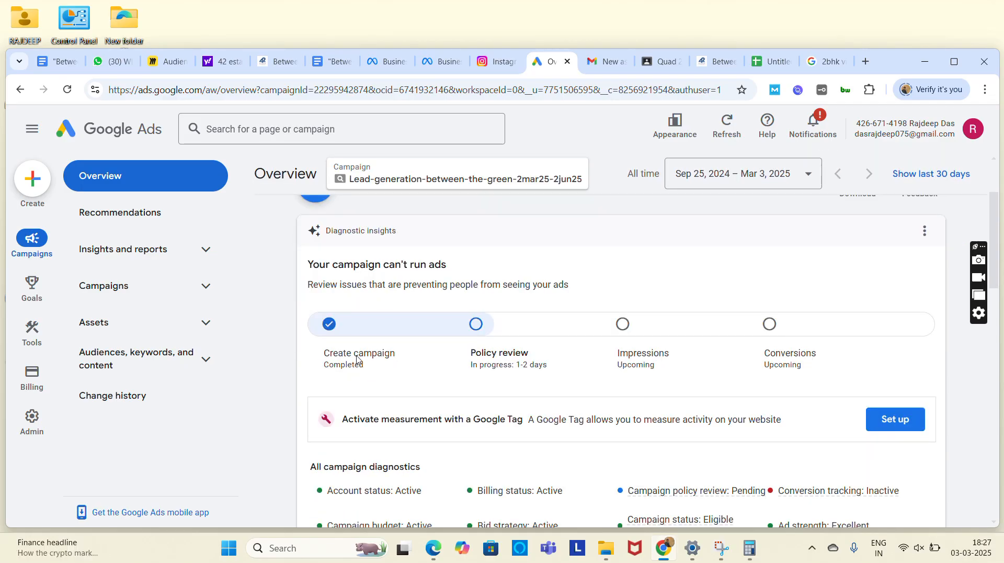
scroll(512, 345, "down", 3)
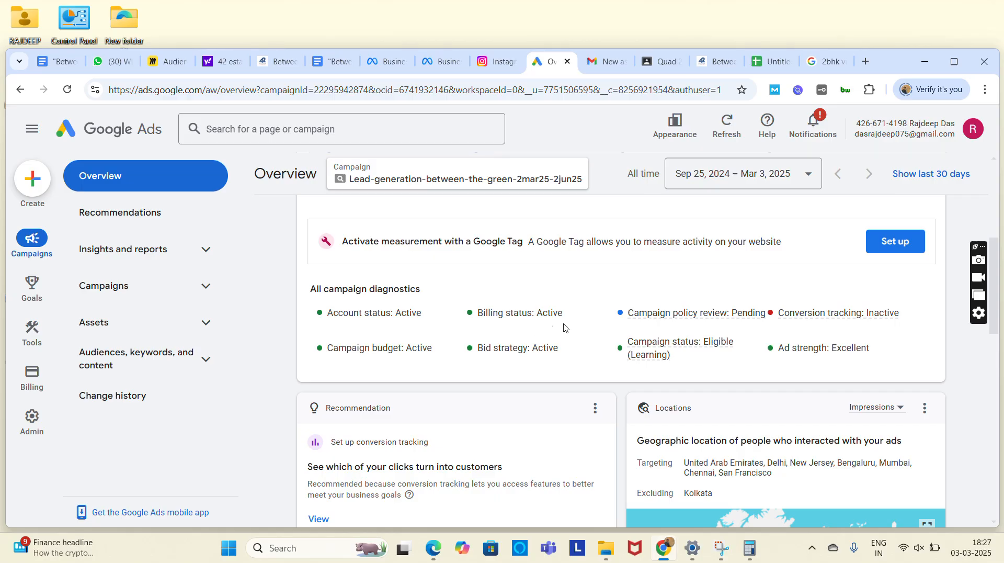
scroll(287, 278, "up", 3)
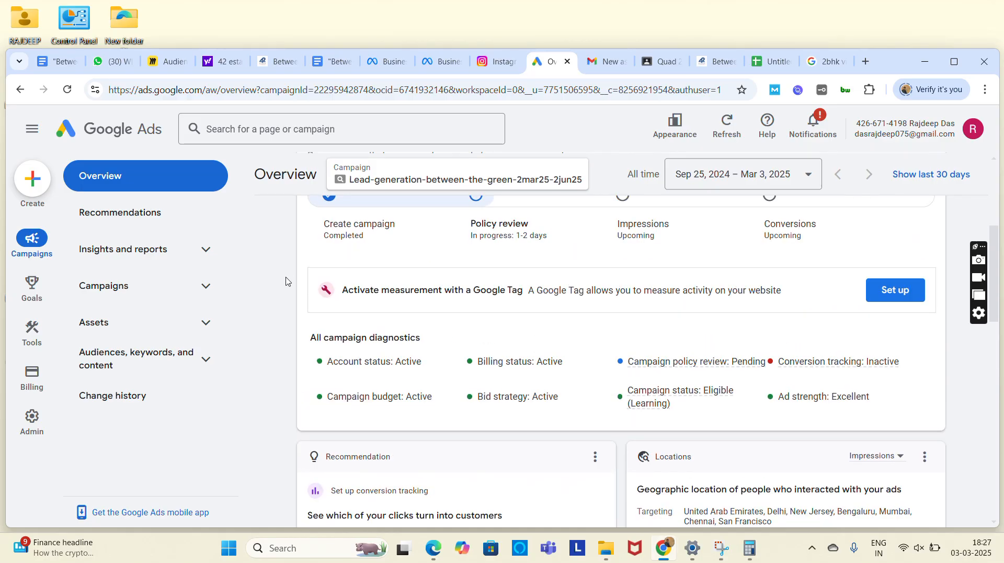
Step: Open the campaigns list and pause the campaign Lead-generation-between-the-green-2mar25-2jun25
left_click(138, 291)
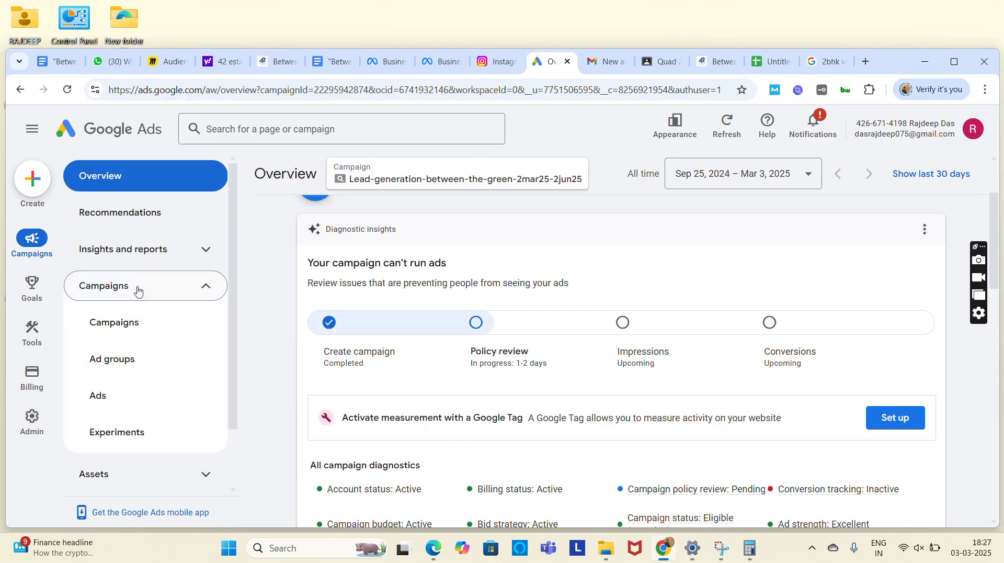
left_click(135, 321)
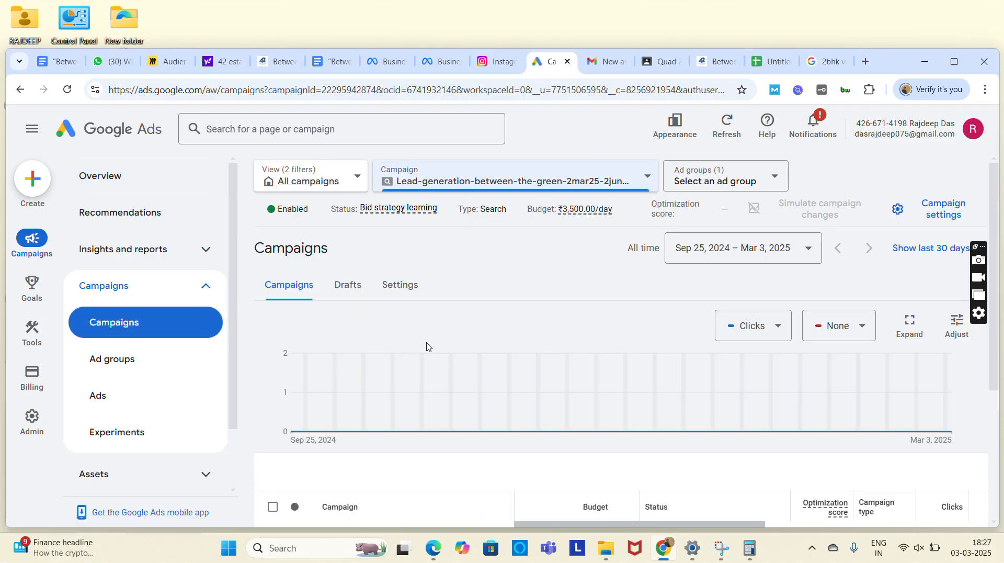
scroll(371, 395, "down", 1)
scroll(372, 395, "down", 2)
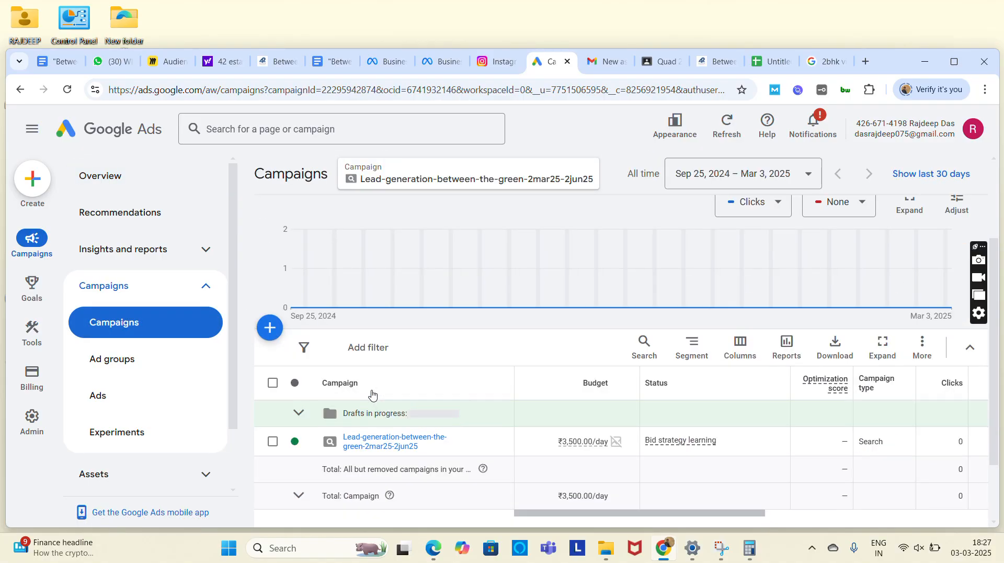
left_click(305, 442)
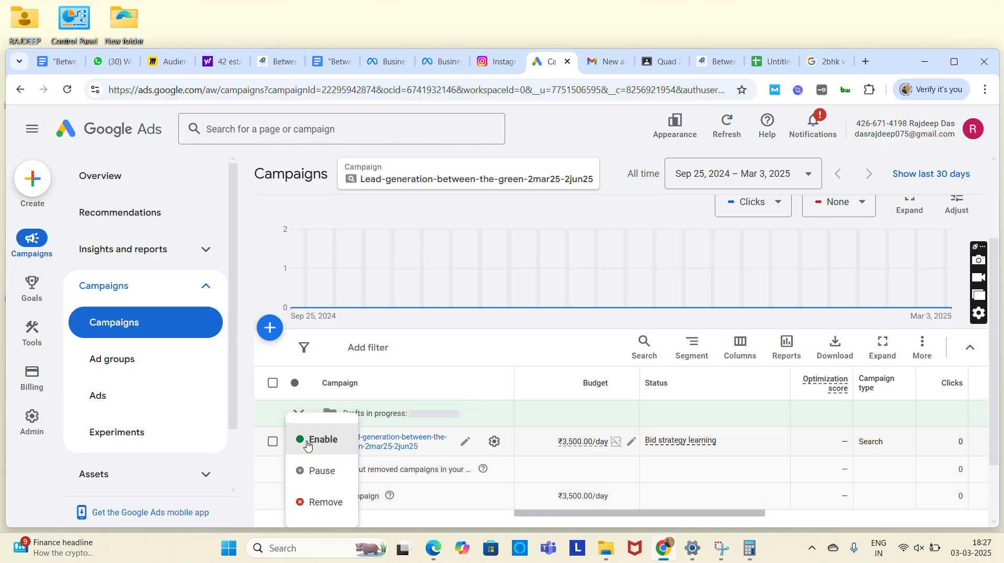
left_click(313, 471)
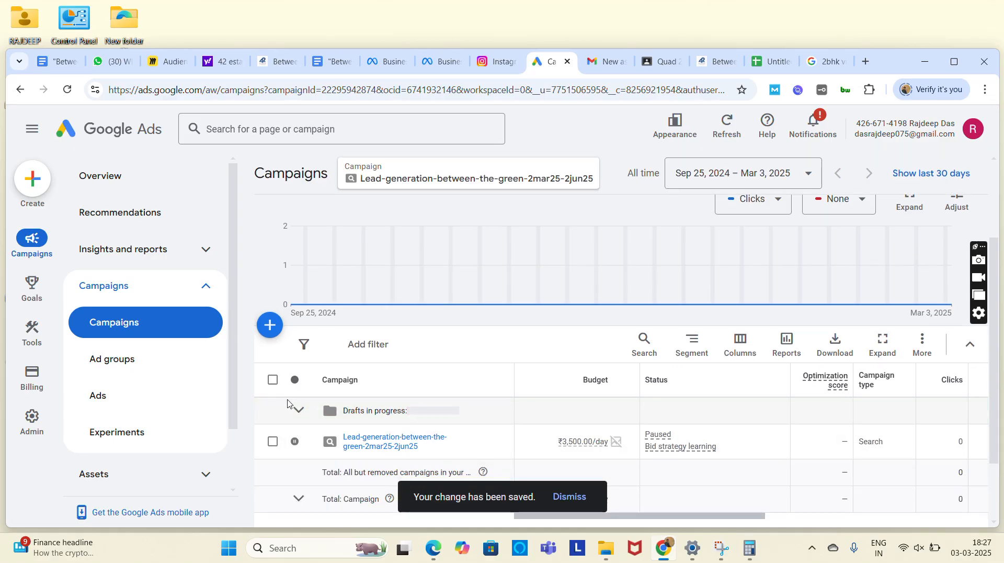
Step: Start a new campaign with the Sales objective and continue with the account-default conversion goals
left_click(270, 325)
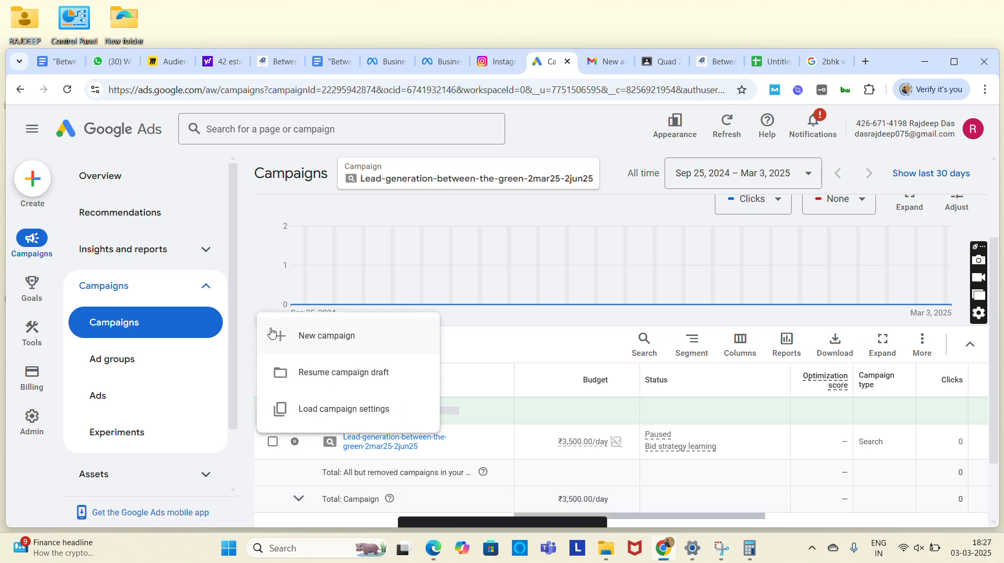
left_click(290, 338)
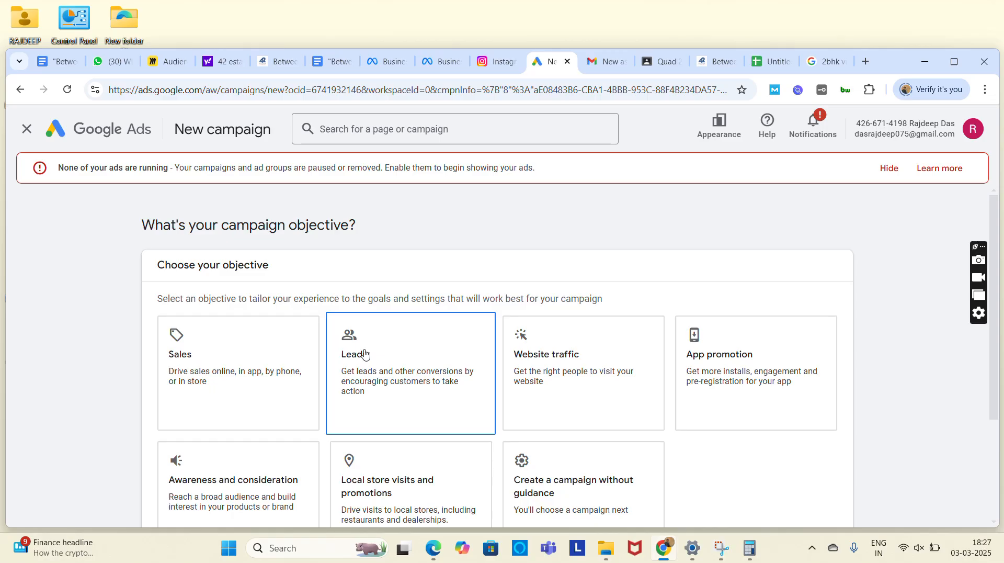
scroll(459, 394, "down", 1)
scroll(459, 395, "down", 2)
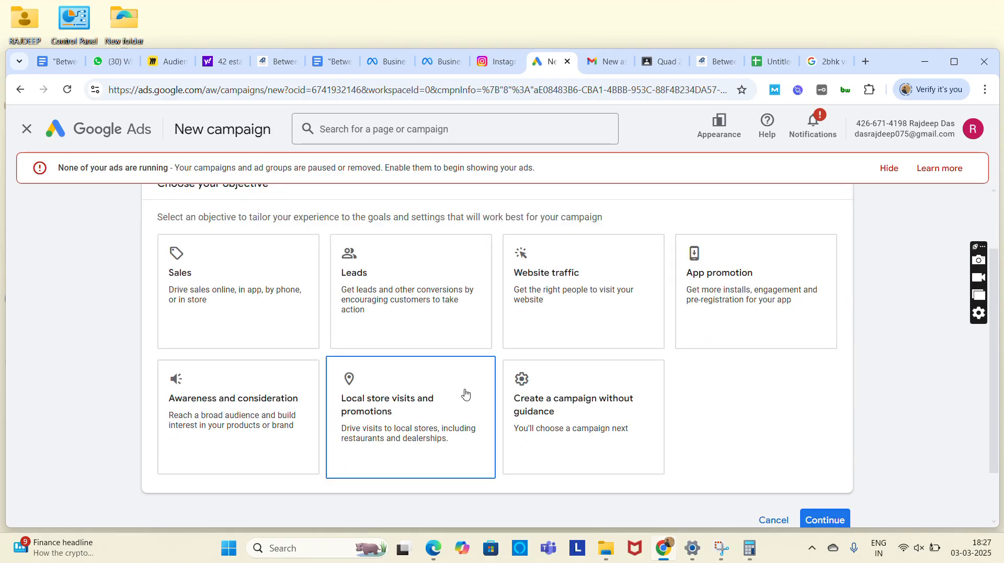
left_click(270, 394)
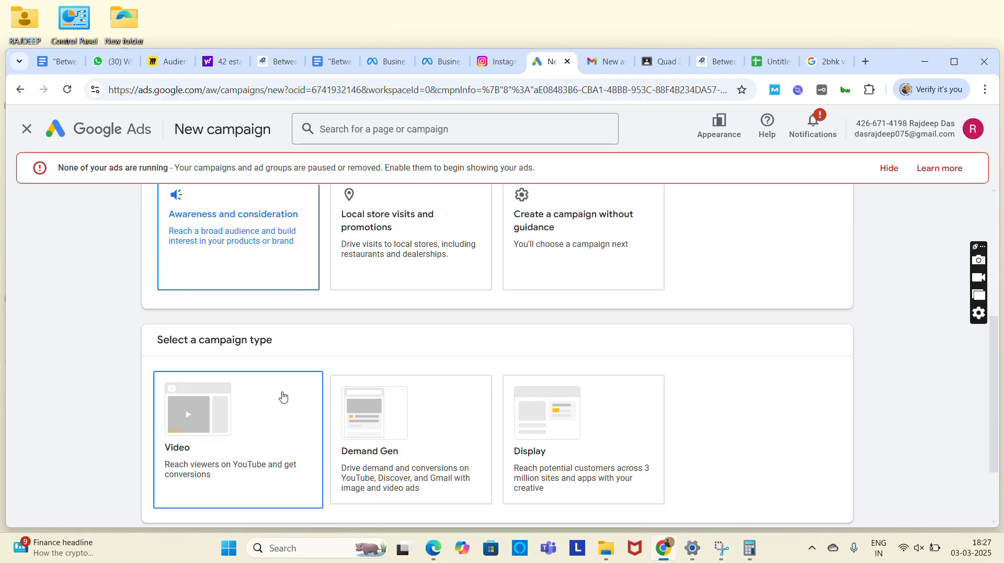
scroll(377, 392, "up", 3)
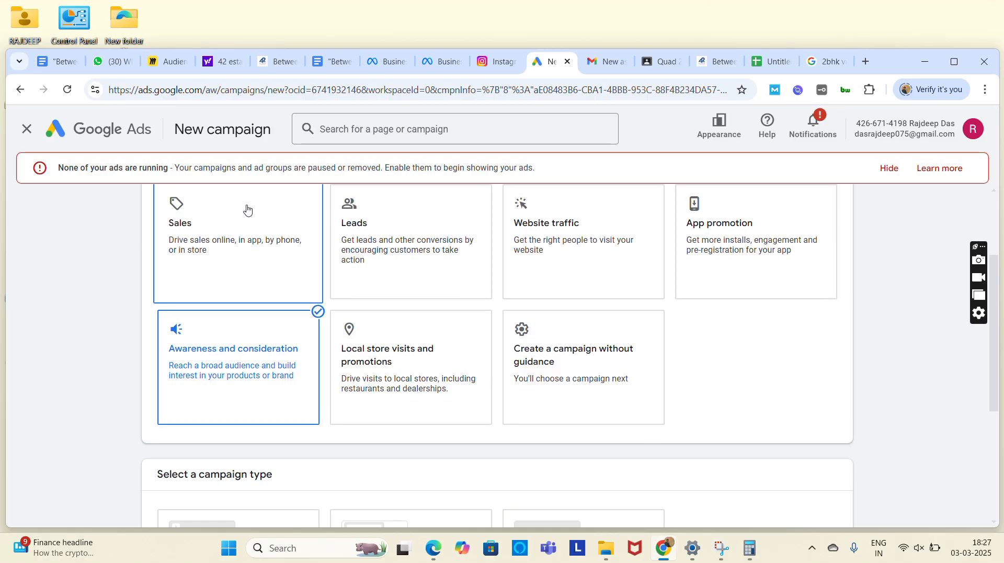
left_click(247, 208)
scroll(366, 319, "down", 5)
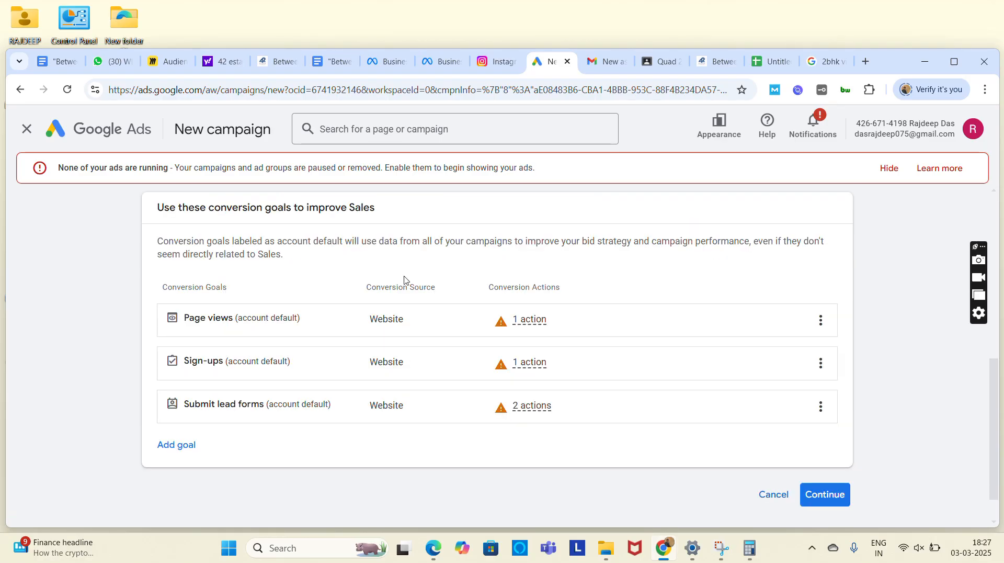
scroll(397, 401, "down", 1)
left_click(820, 444)
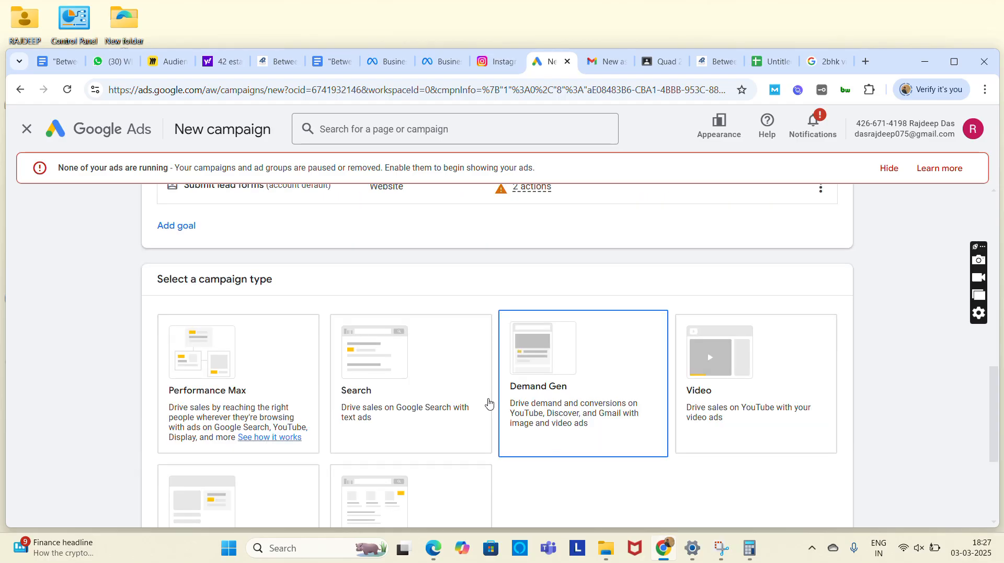
Step: Choose Search as the campaign type and website visits as the way to reach the goal
left_click(403, 401)
scroll(403, 401, "down", 3)
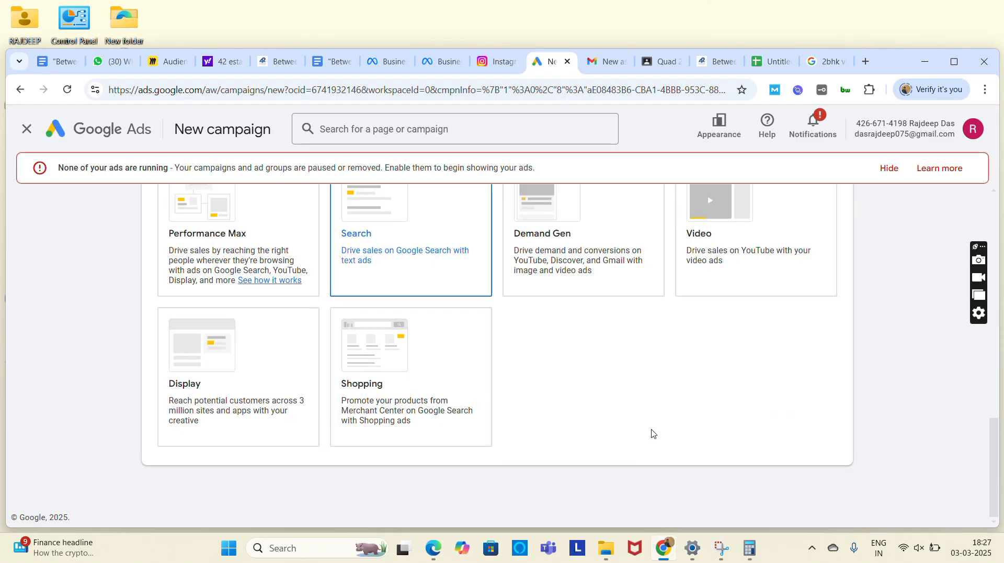
scroll(558, 404, "down", 3)
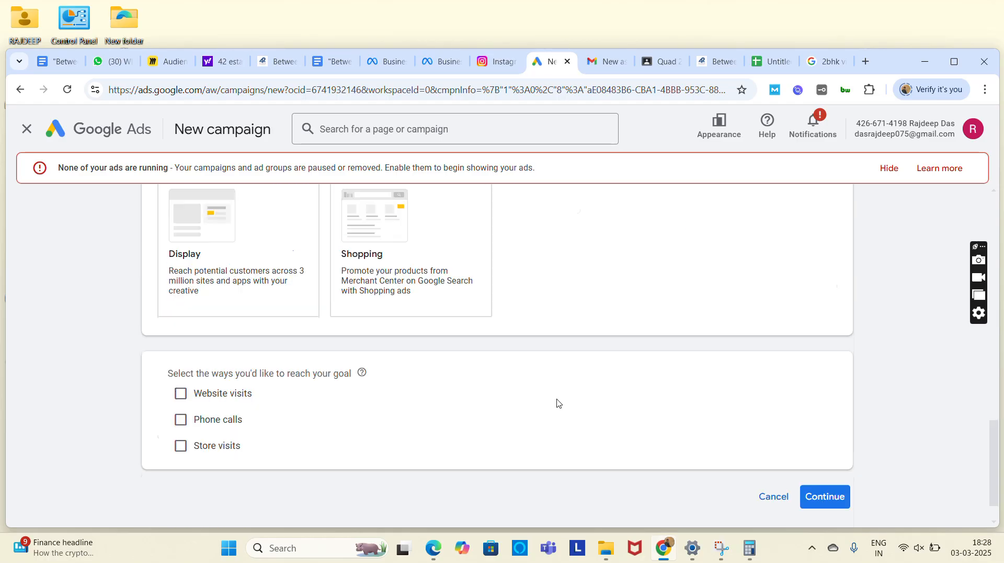
left_click(238, 367)
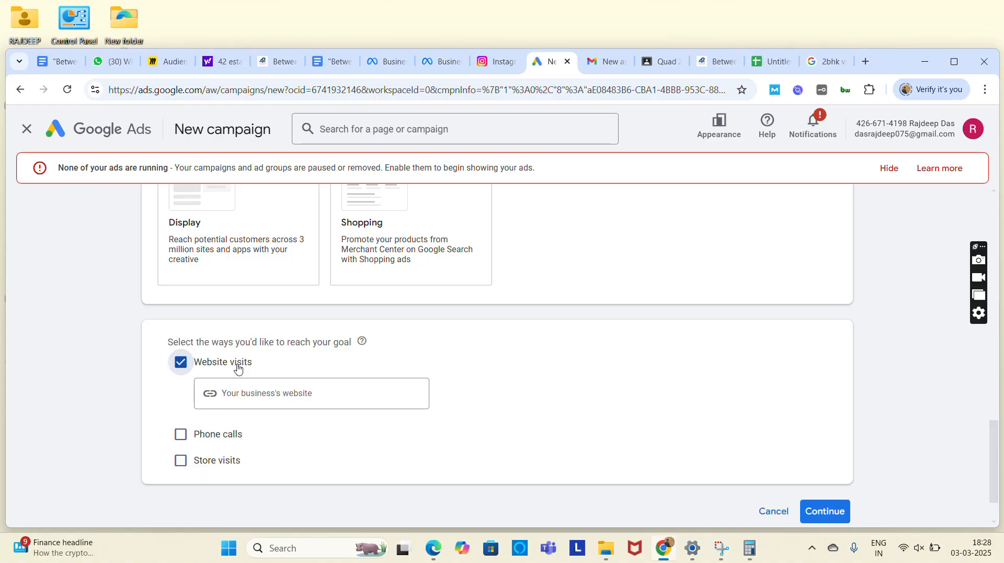
left_click(265, 62)
type("Mindful living Bangalore")
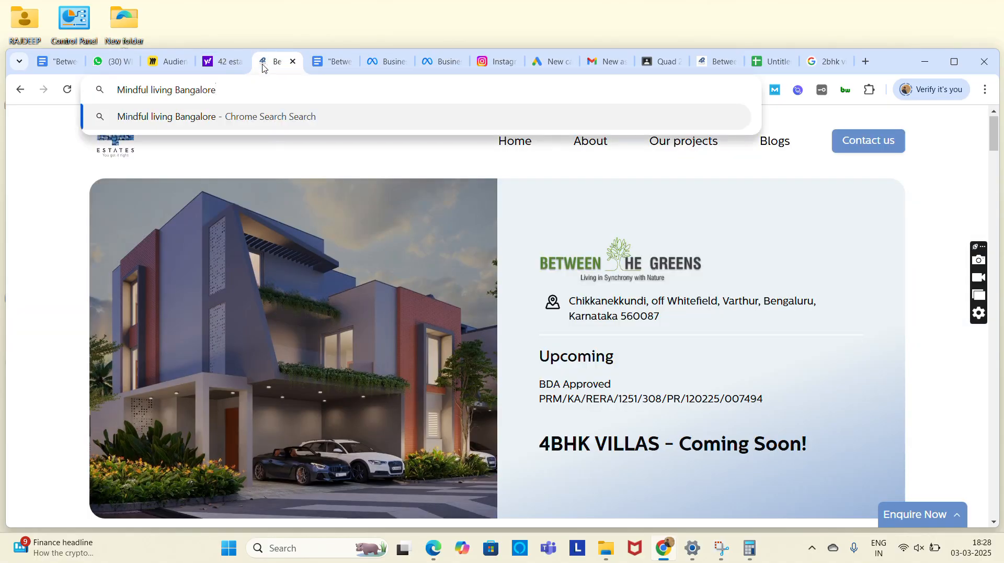
key("Return")
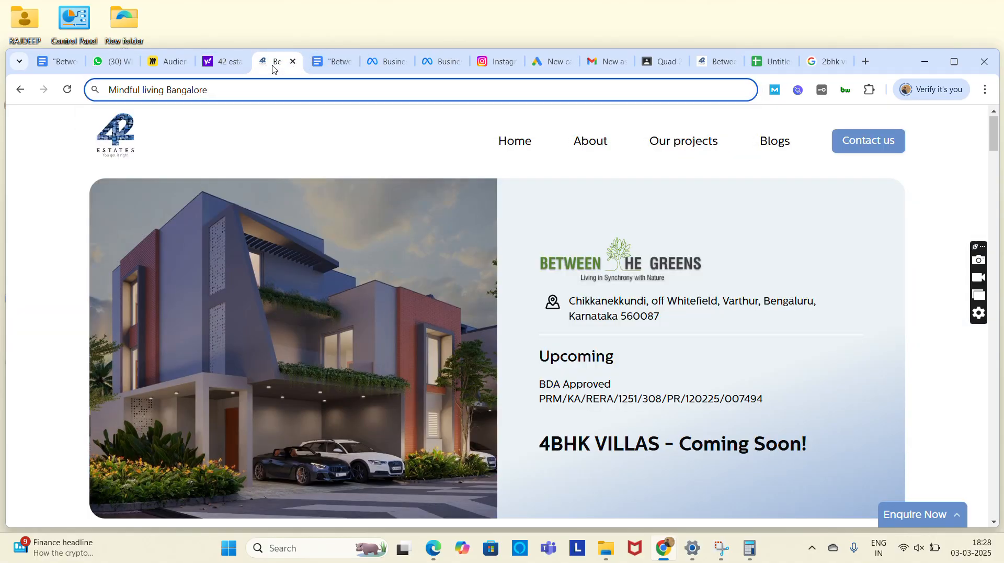
left_click(67, 90)
left_click(373, 91)
type("Mindful living Bangalore")
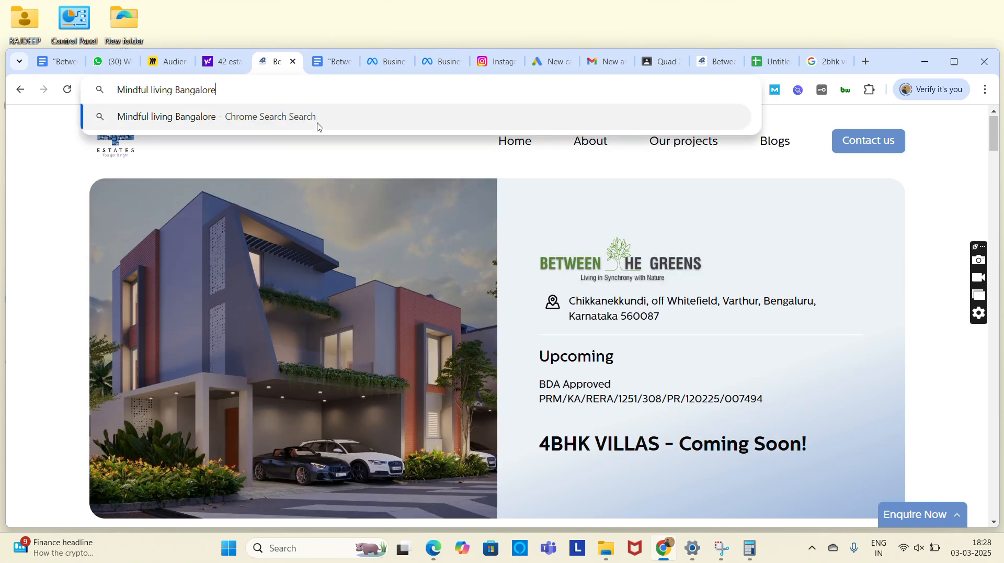
key("ctrl+z")
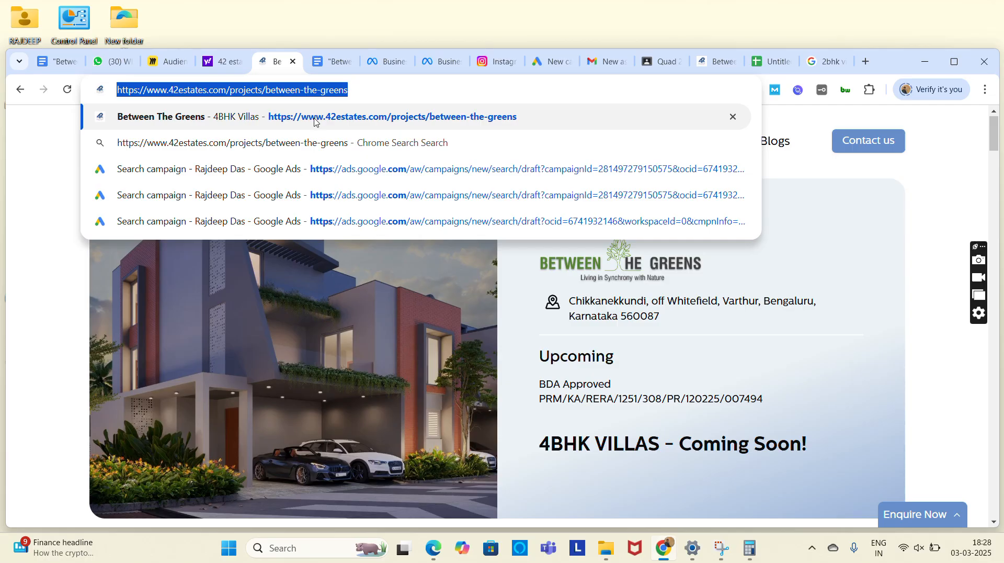
left_click(555, 62)
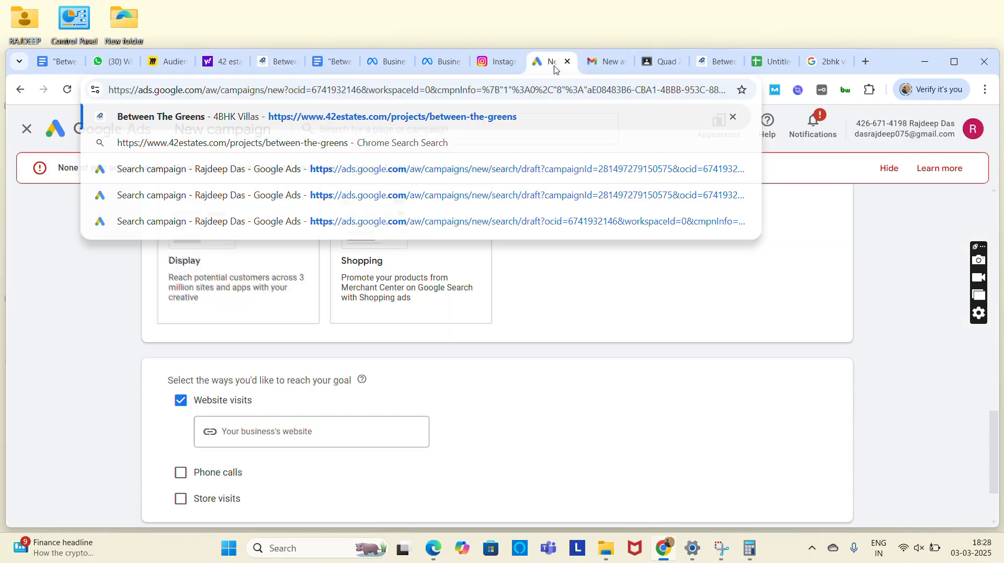
left_click(257, 426)
key("ctrl+v")
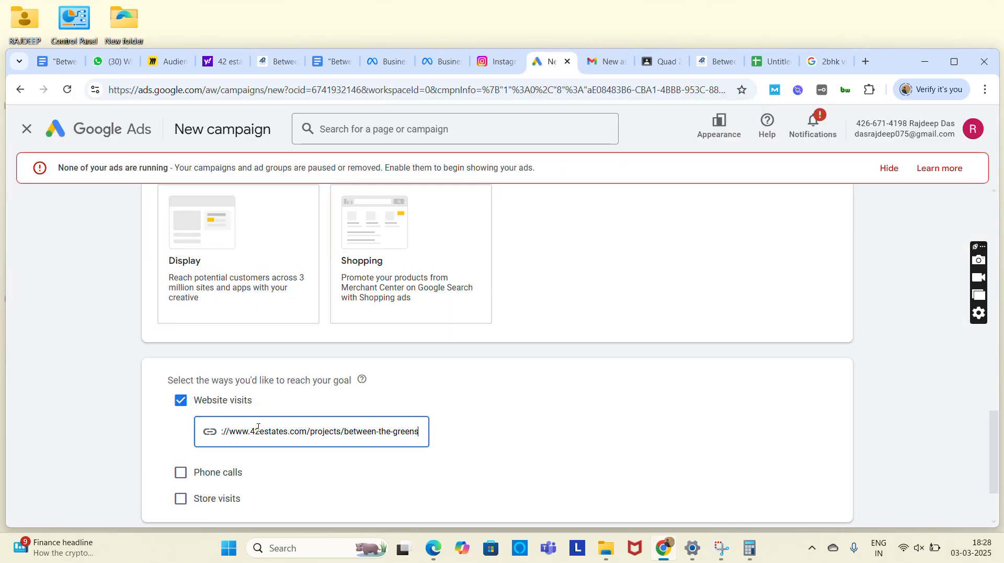
Step: Continue to the campaign name section, then abandon the new sales campaign and return to the campaigns list
scroll(539, 441, "down", 3)
left_click(847, 453)
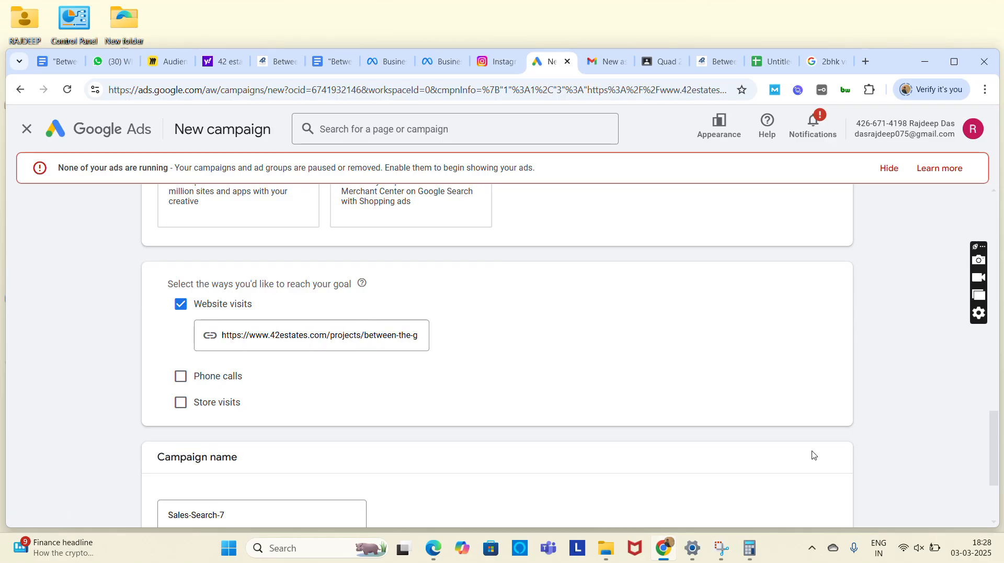
scroll(551, 500, "down", 3)
scroll(504, 457, "up", 1)
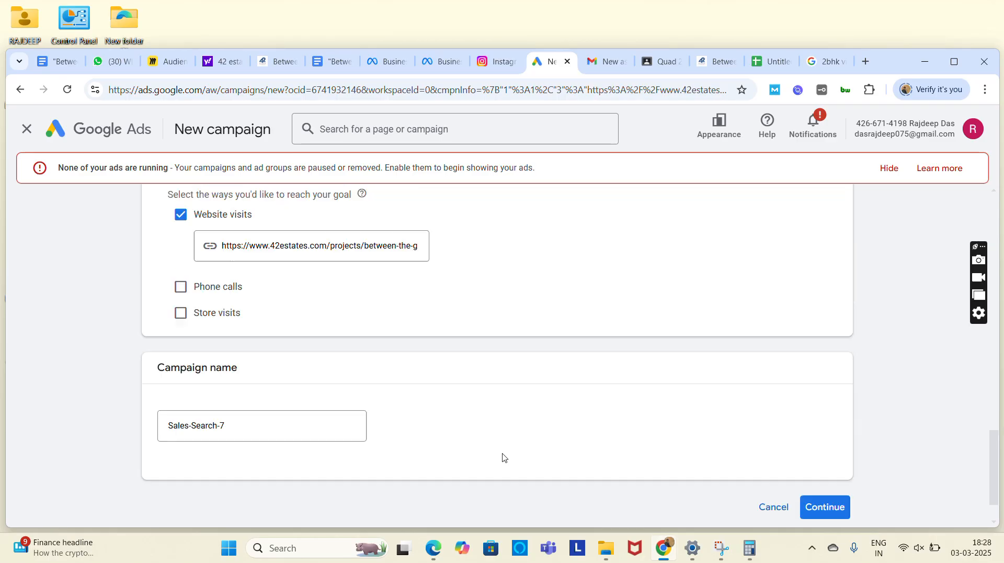
left_click(26, 131)
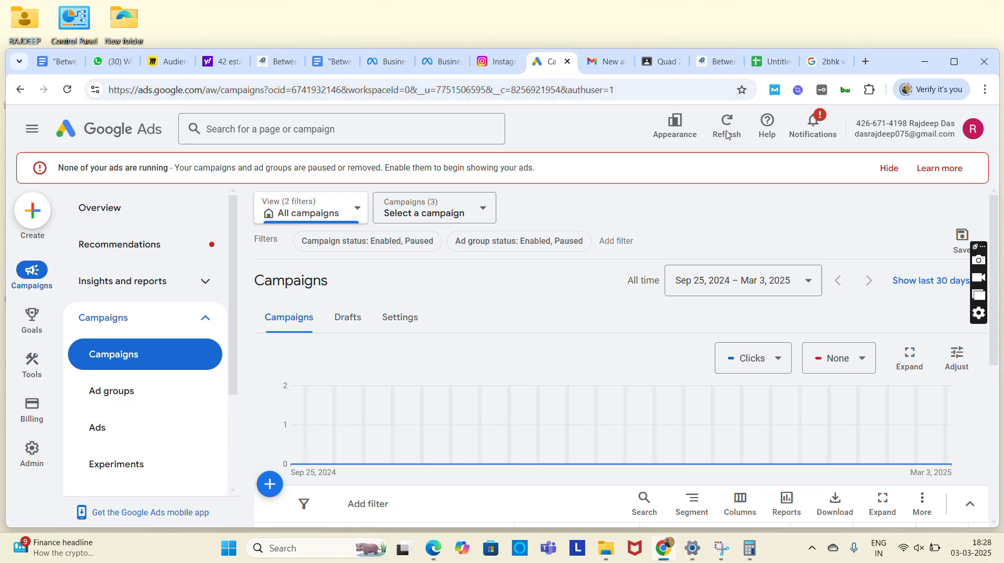
Step: Look over the Between the Greens keyword research spreadsheet, including the keywords, search volumes and match type suggestions
left_click(757, 62)
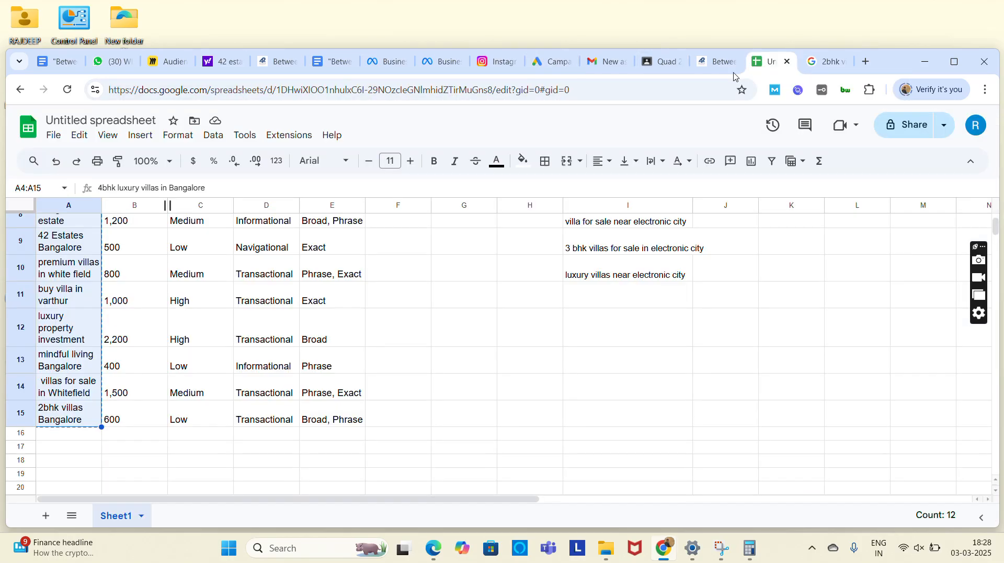
scroll(127, 414, "up", 5)
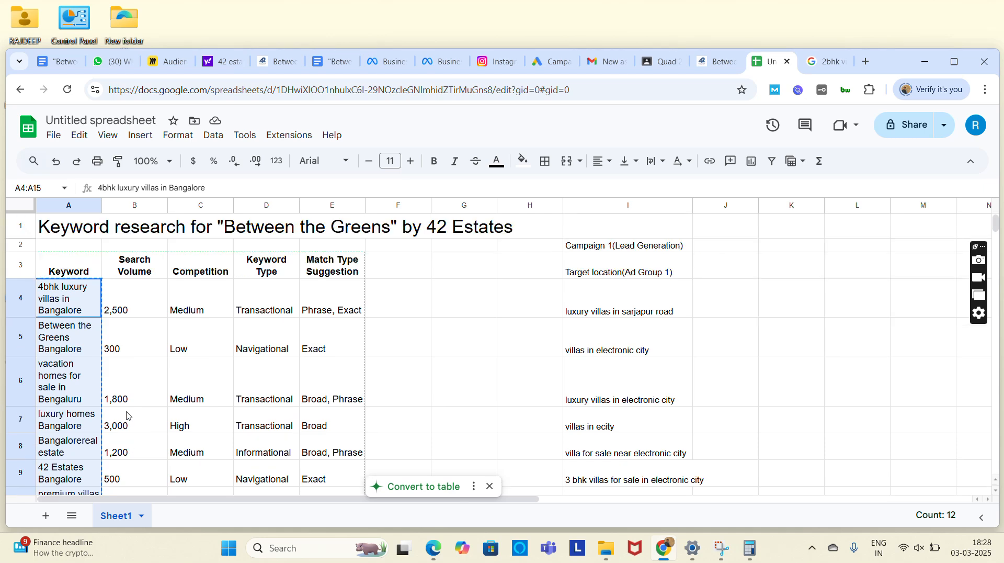
scroll(125, 387, "down", 2)
Step: Review the Between The Greens planning document from the company overview and target audience through the objectives and both campaign structures
left_click(58, 63)
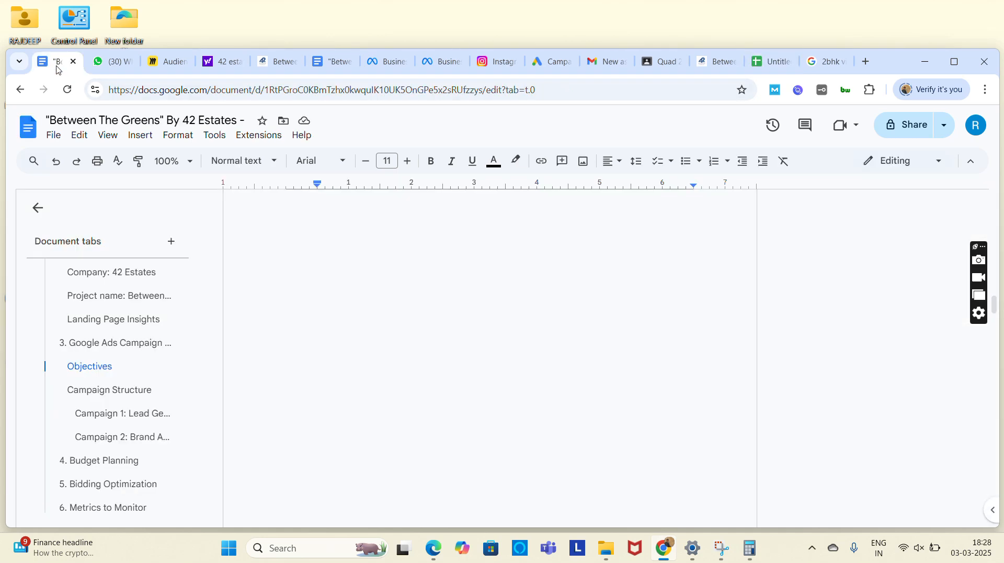
scroll(343, 438, "up", 20)
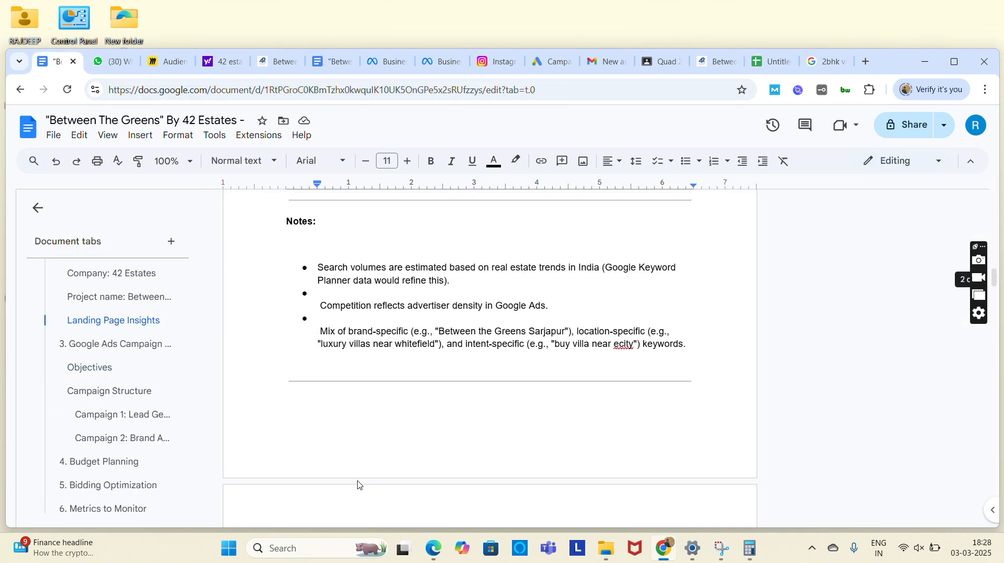
scroll(358, 481, "up", 5)
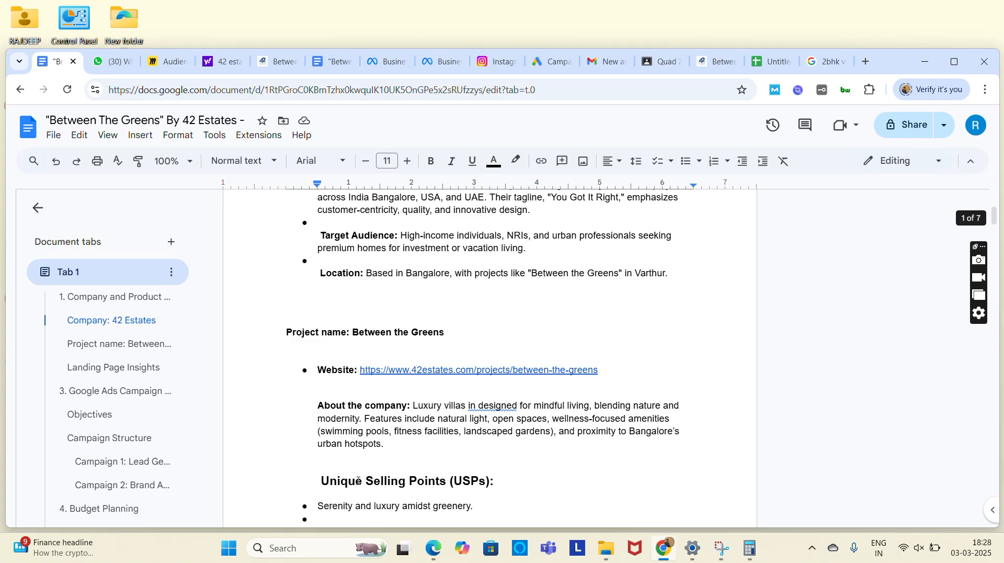
scroll(358, 481, "up", 3)
scroll(358, 480, "down", 6)
scroll(358, 481, "down", 8)
scroll(451, 454, "up", 3)
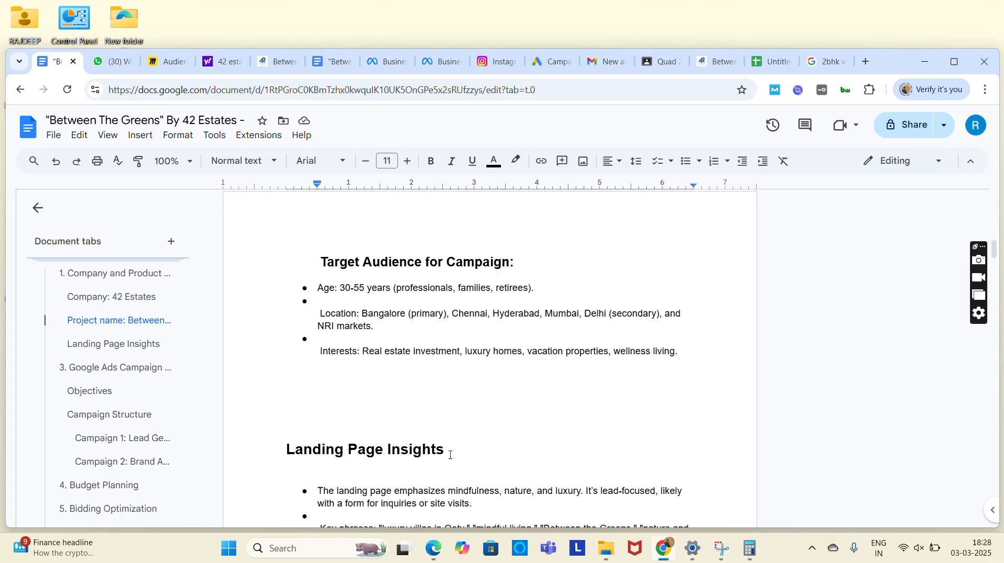
scroll(396, 360, "down", 5)
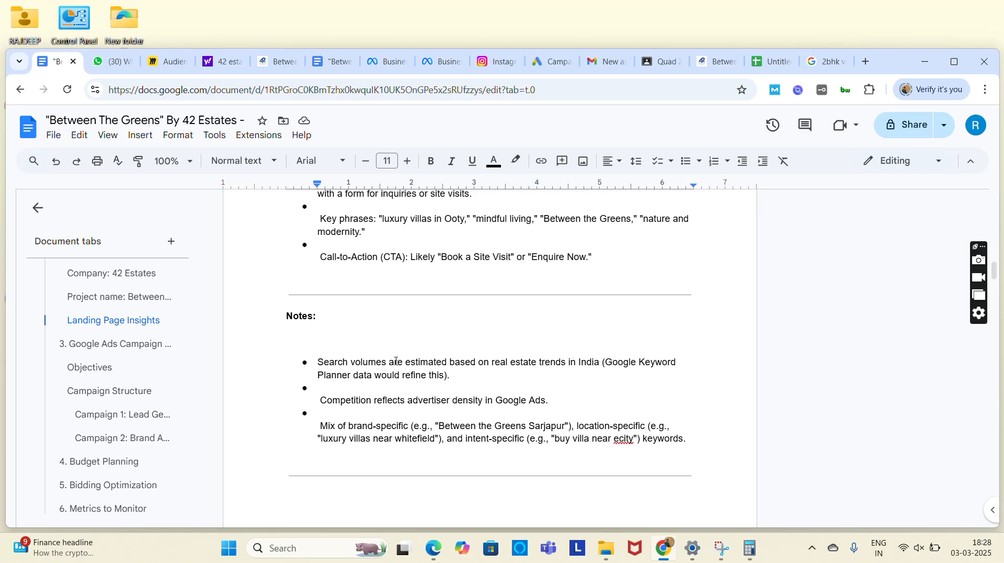
scroll(396, 361, "down", 5)
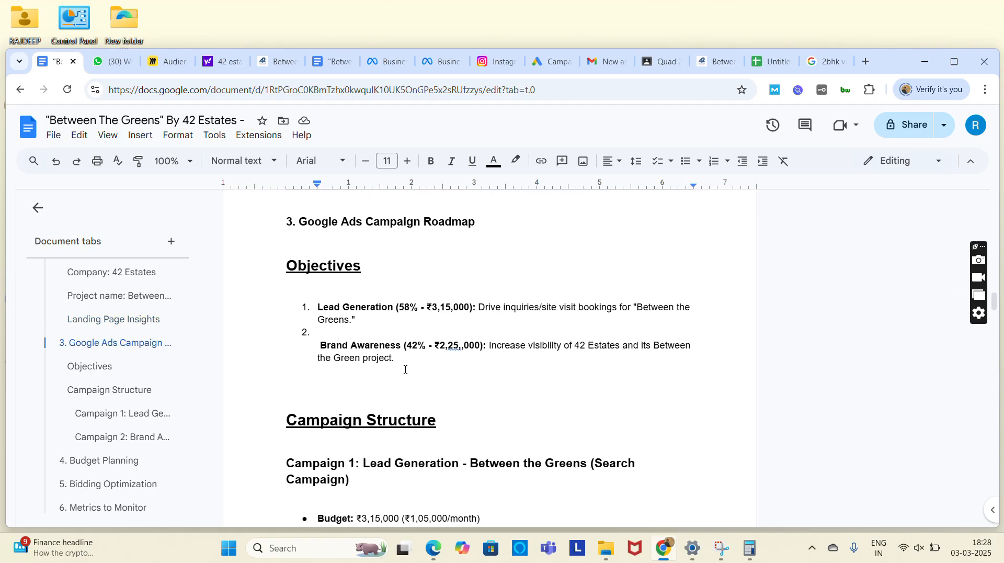
scroll(452, 362, "down", 3)
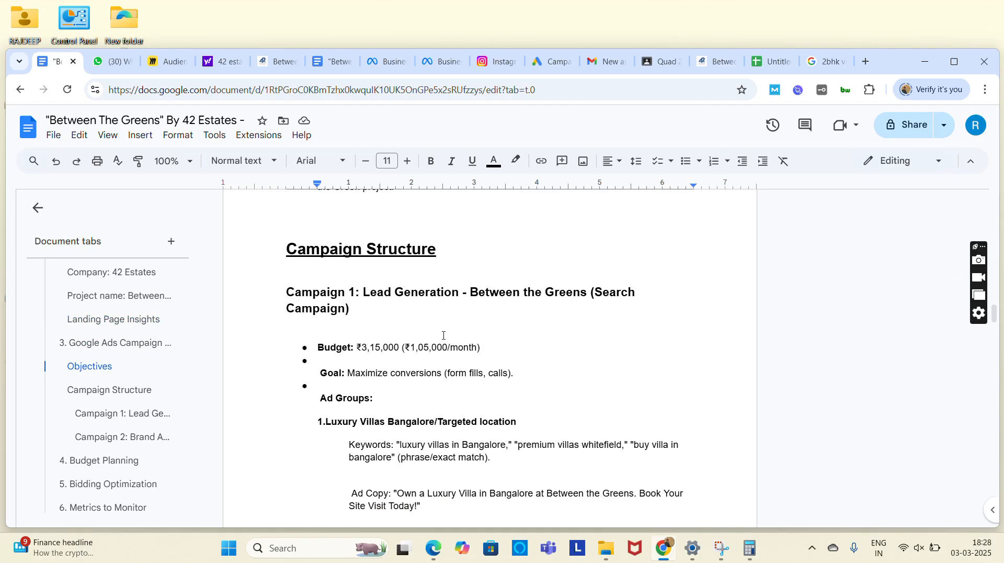
scroll(402, 456, "down", 2)
scroll(403, 456, "down", 10)
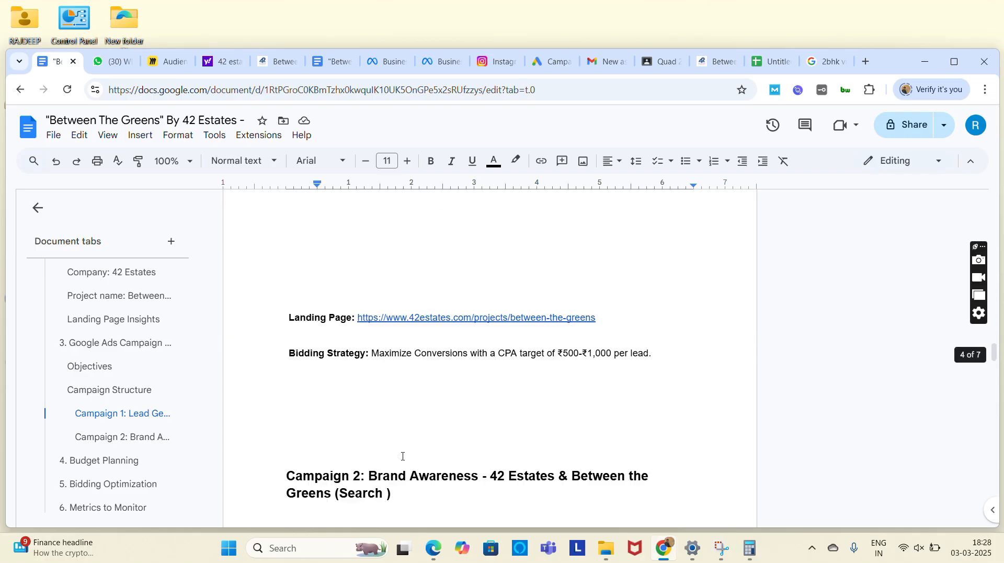
scroll(403, 456, "down", 14)
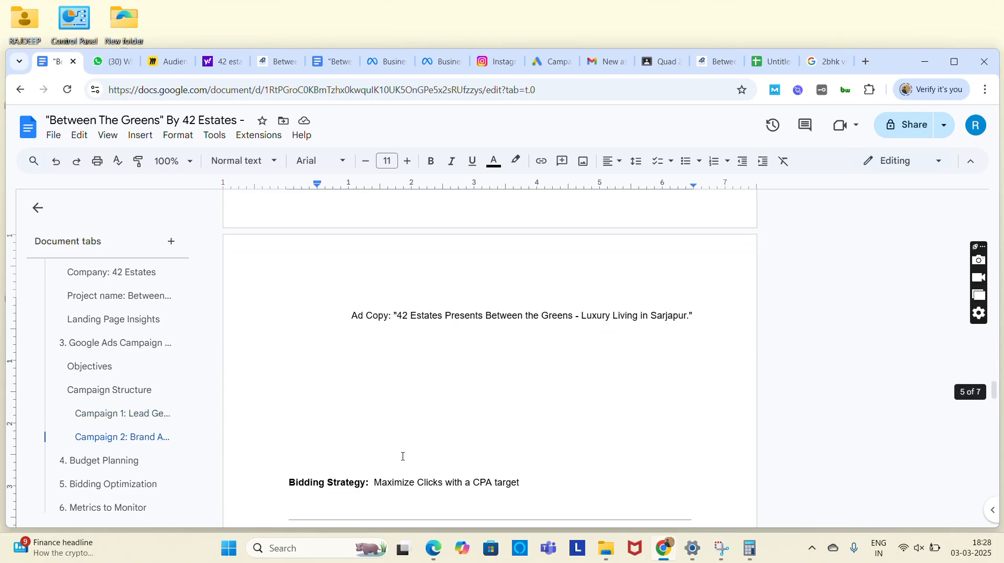
Step: Examine the Bidding Optimization section, highlighting Target CPA for lead generation and checking the brand awareness bidding advice
scroll(402, 456, "down", 5)
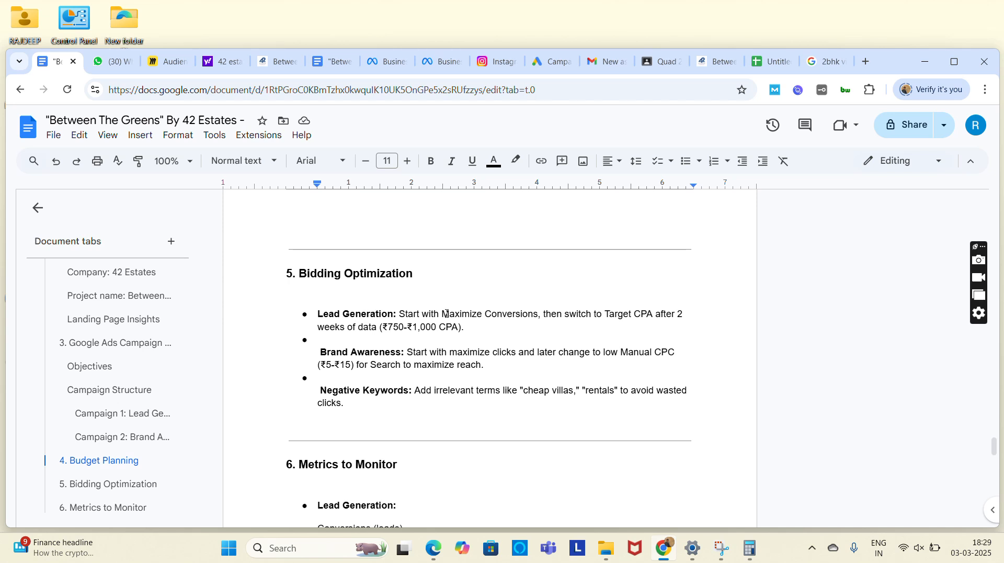
left_click_drag(602, 313, 653, 317)
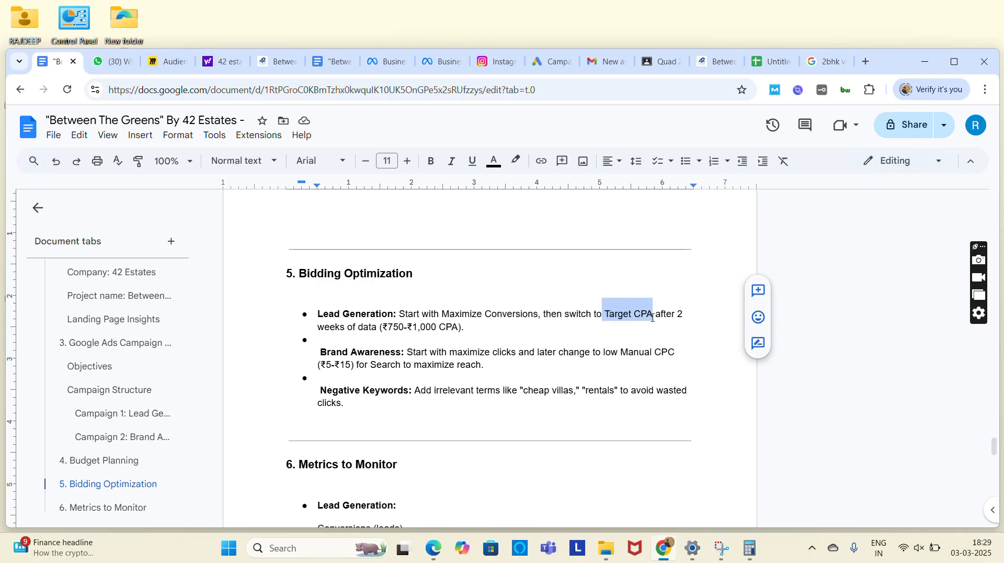
scroll(467, 330, "down", 1)
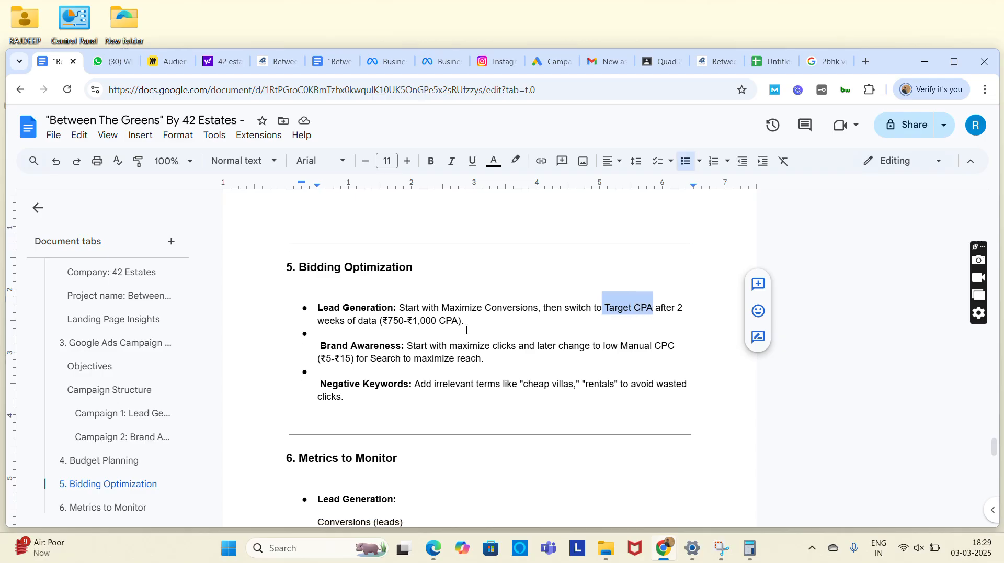
scroll(467, 330, "down", 1)
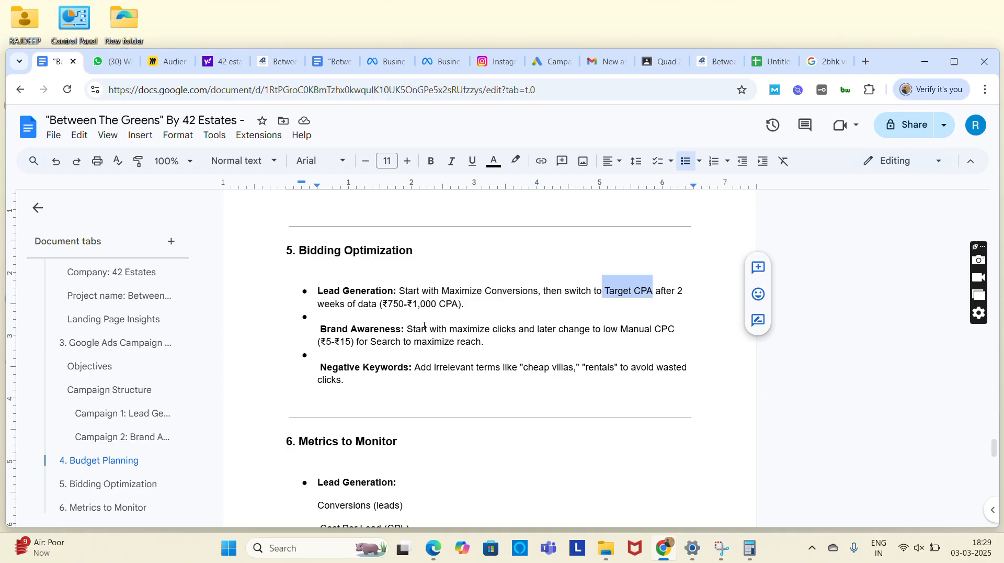
left_click(448, 330)
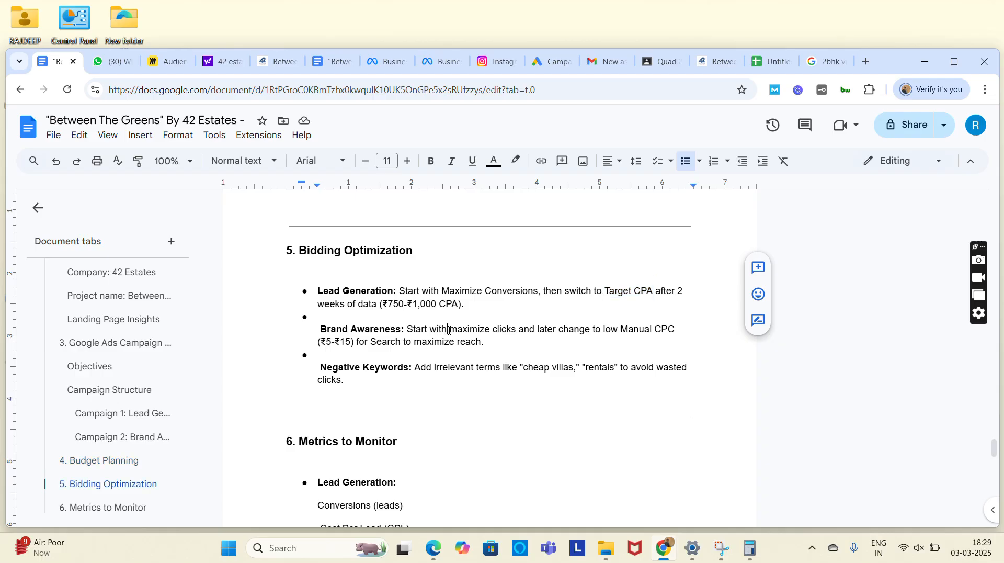
Step: Examine the brand awareness and negative keyword advice under Bidding Optimization, highlighting "maximize clicks" and the irrelevant terms guidance
left_click_drag(448, 330, 516, 333)
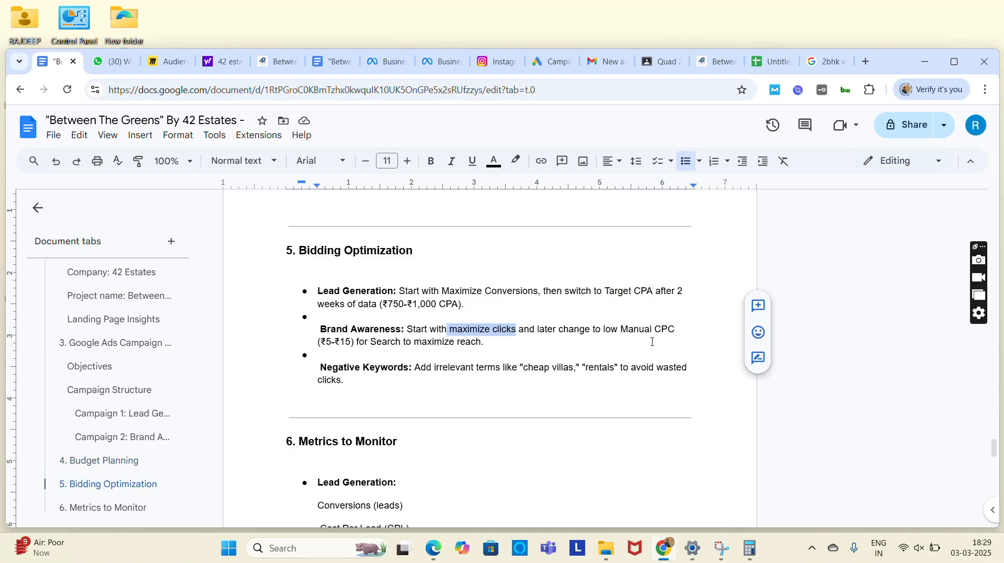
scroll(515, 332, "down", 1)
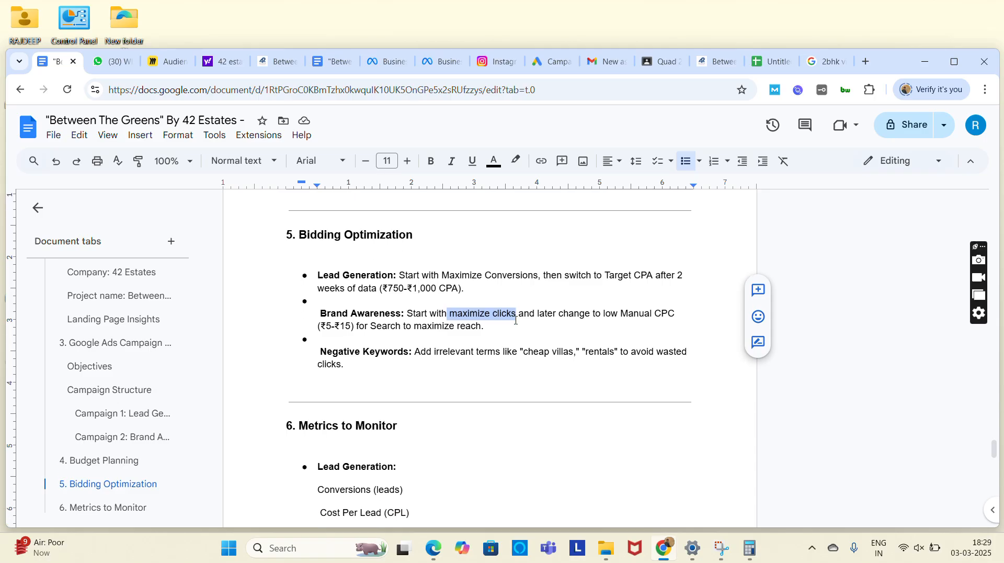
left_click_drag(416, 351, 533, 355)
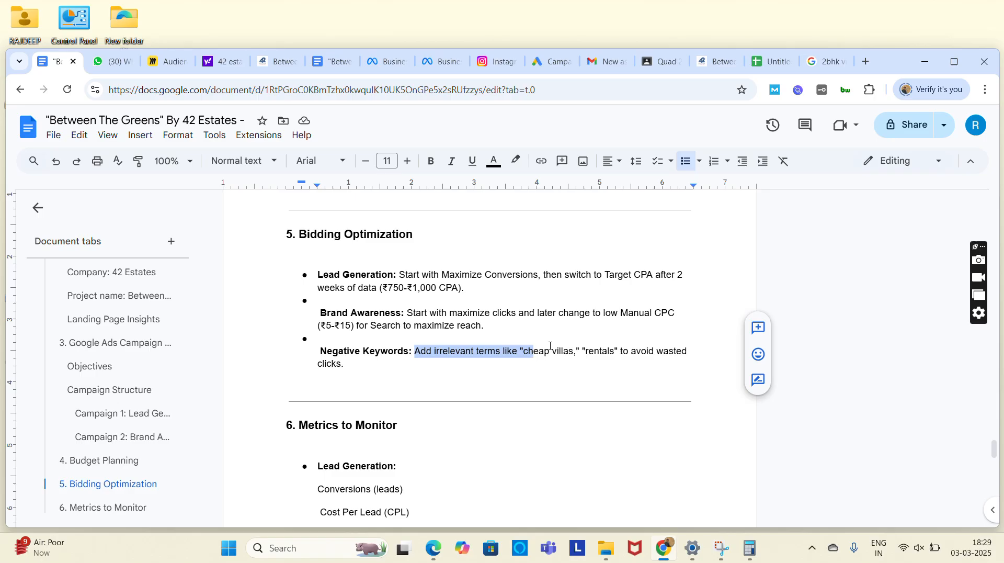
Step: Switch to Google Ads, search for "negative" and open the Negative keyword lists page
left_click(539, 62)
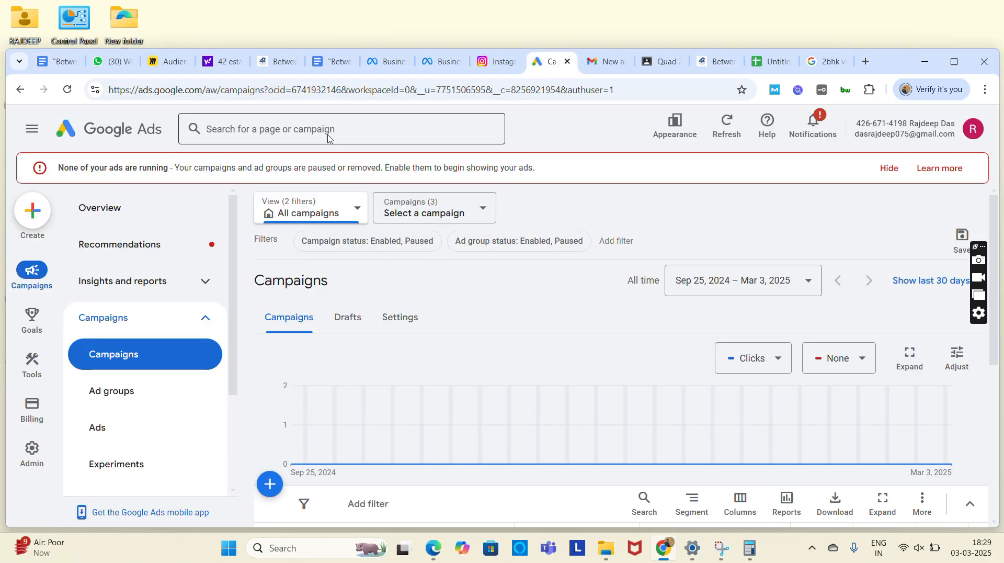
left_click(310, 124)
type("nega")
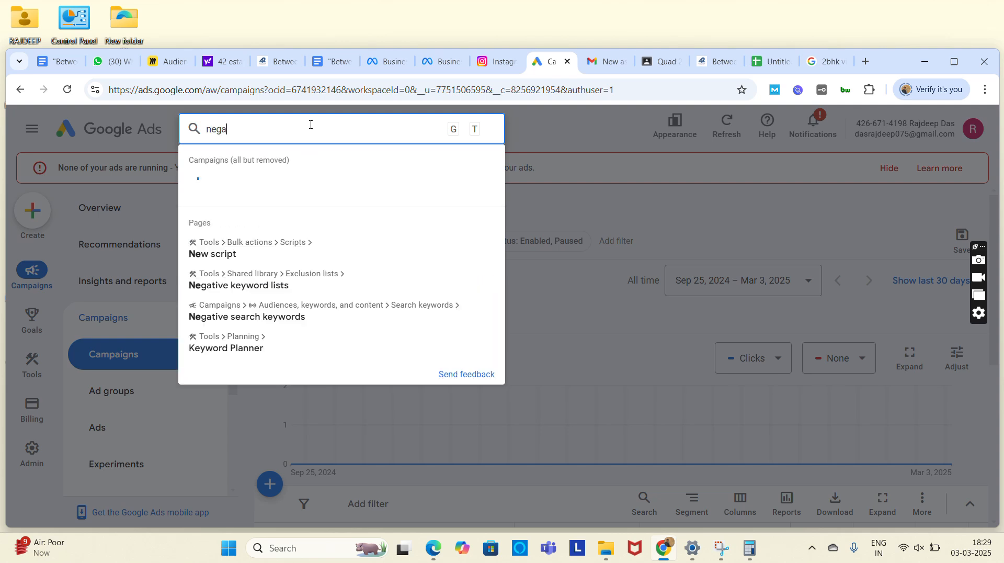
type("tive")
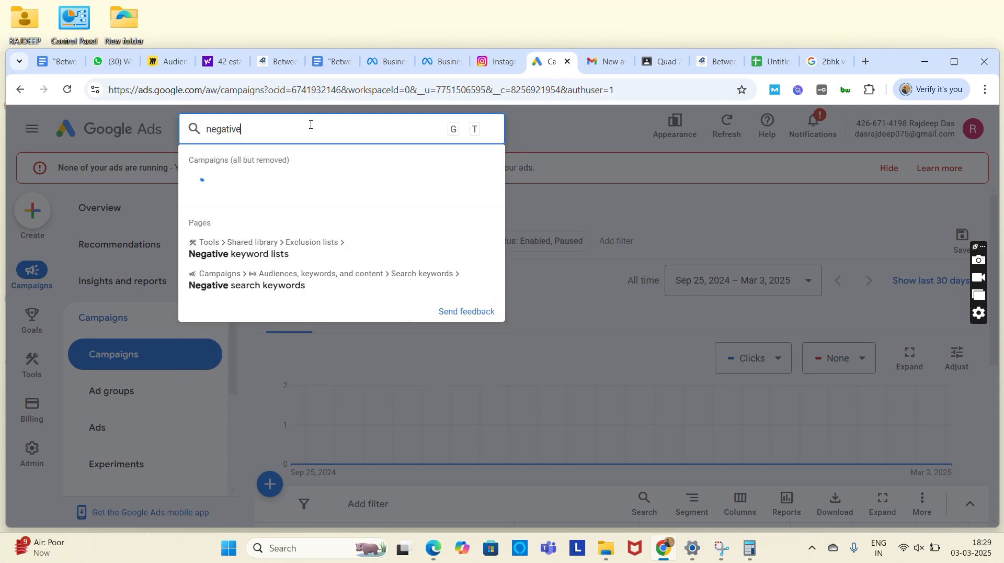
left_click(288, 254)
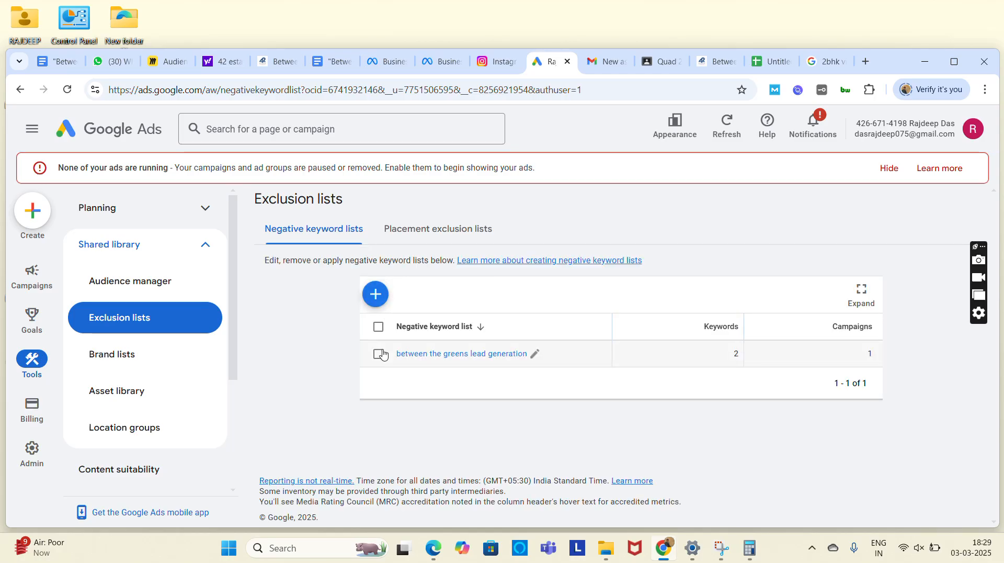
Step: Apply the "between the greens lead generation" negative keyword list to the Lead-generation-between-the-green-2mar25-2jun25 campaign
left_click(380, 356)
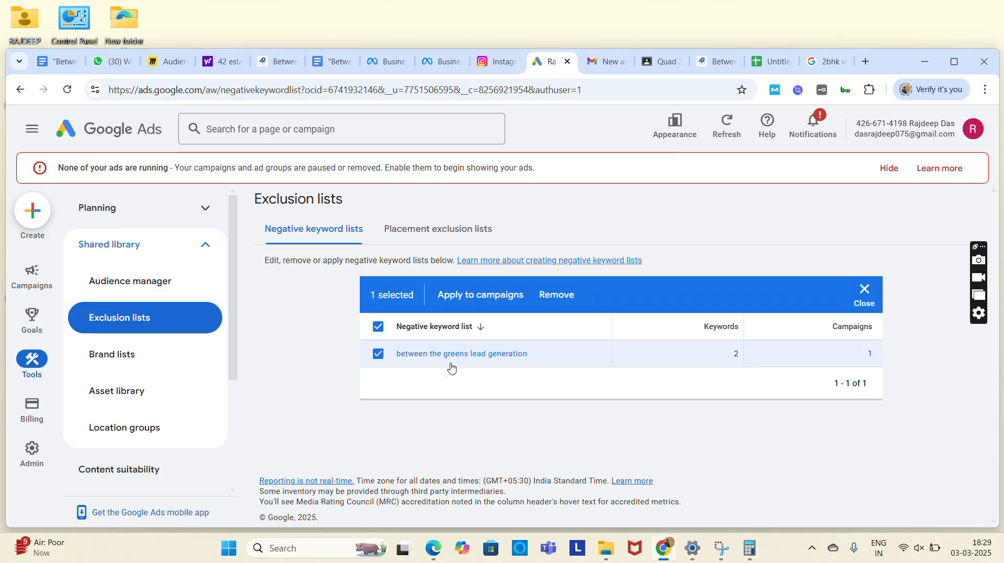
left_click(484, 302)
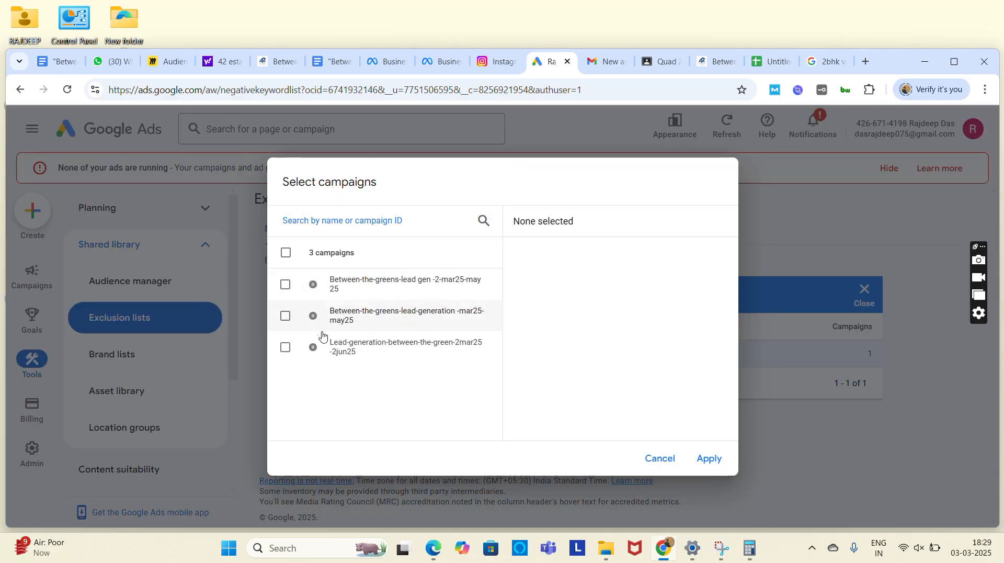
left_click(372, 358)
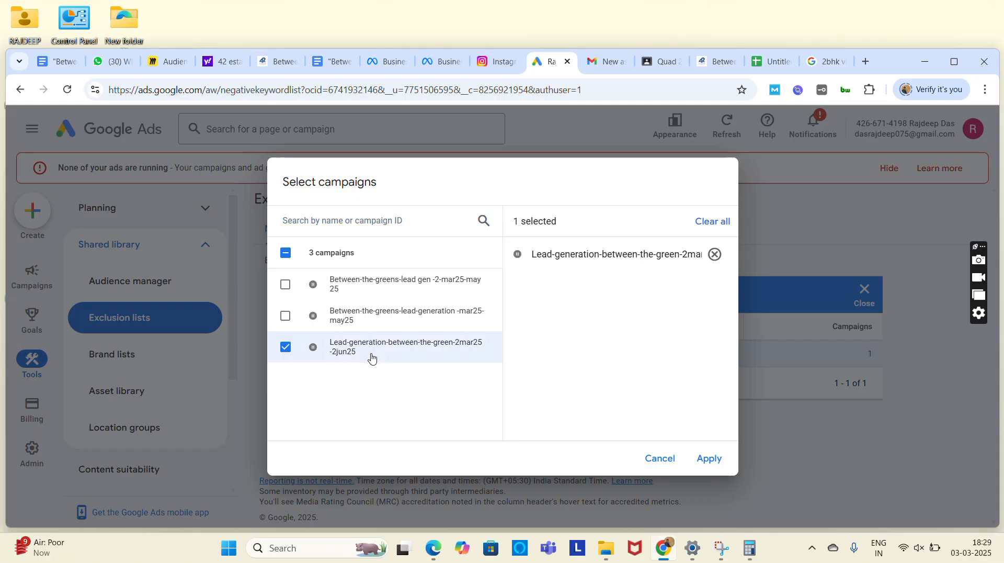
left_click(712, 458)
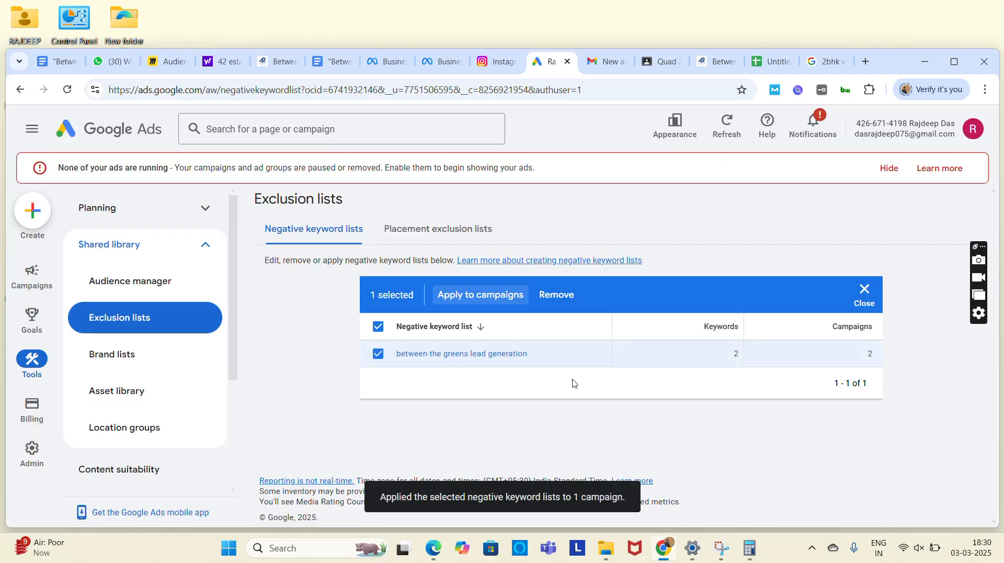